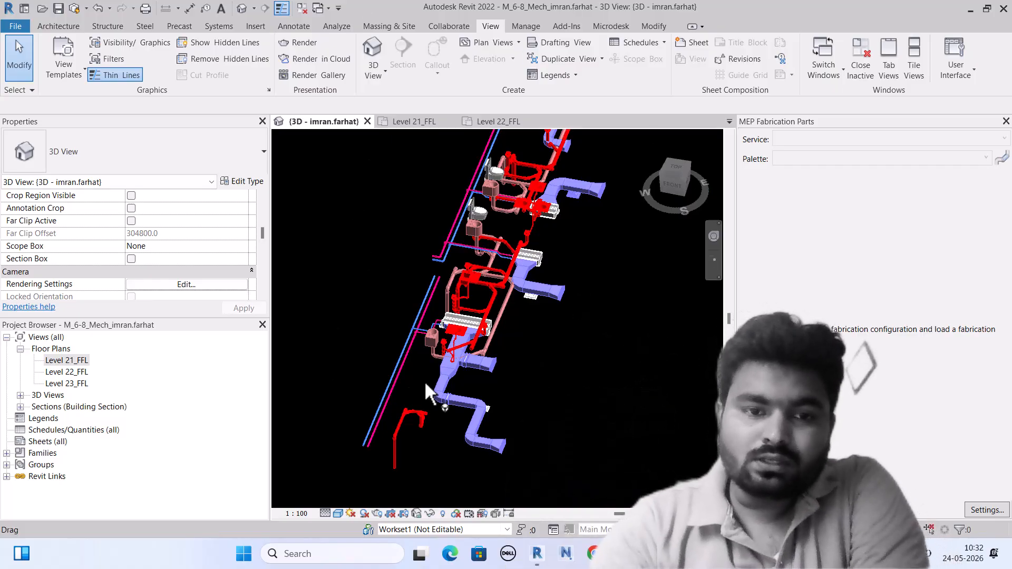
Inspect the properties of the chilled water return main pipe beside the ductwork in the 3D view.
{"action": "scroll", "coordinate": [425, 380], "scroll_direction": "up", "scroll_amount": 1}
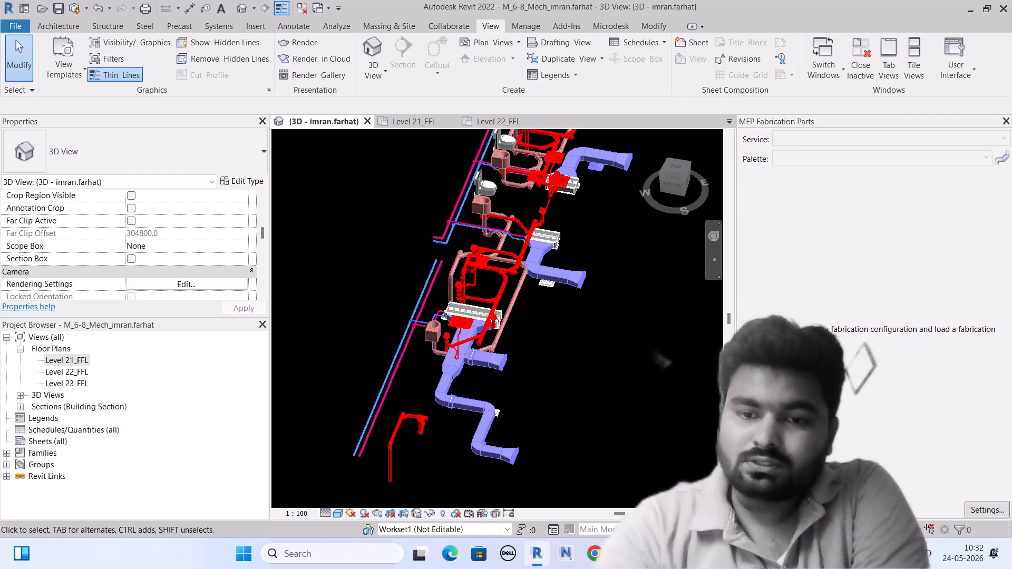
{"action": "scroll", "coordinate": [362, 441], "scroll_direction": "up", "scroll_amount": 3}
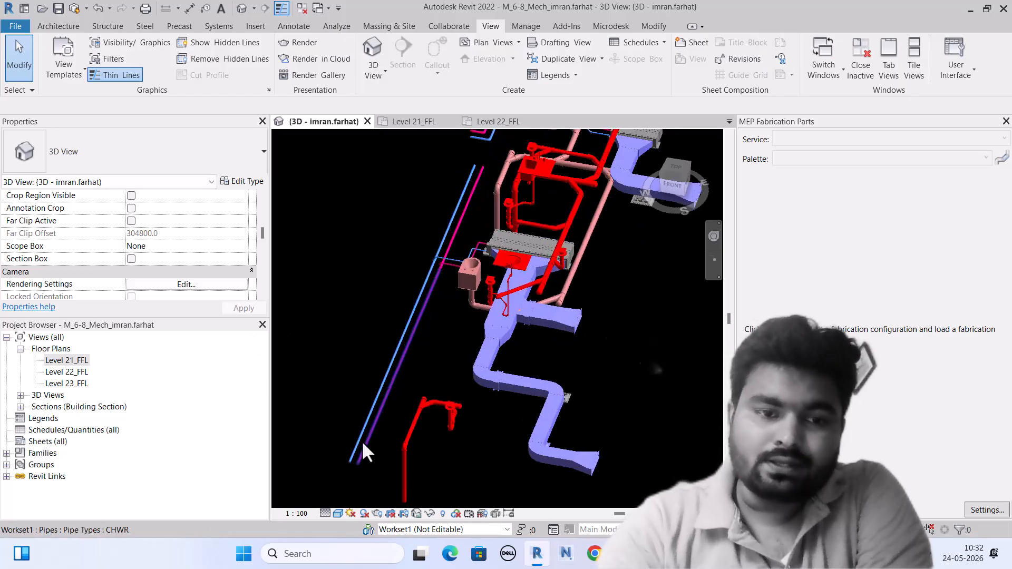
{"action": "scroll", "coordinate": [387, 376], "scroll_direction": "up", "scroll_amount": 2}
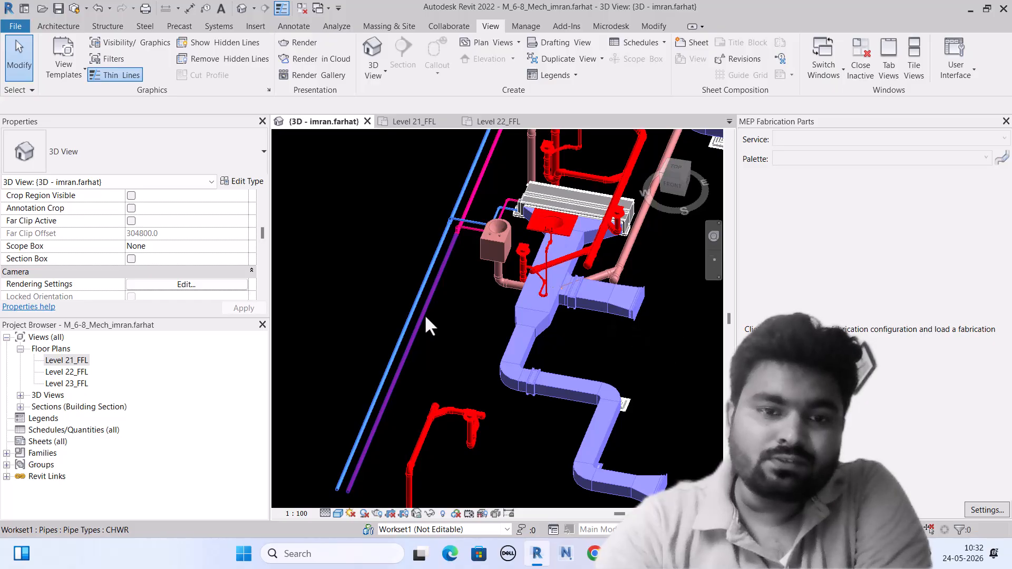
{"action": "left_click", "coordinate": [401, 367]}
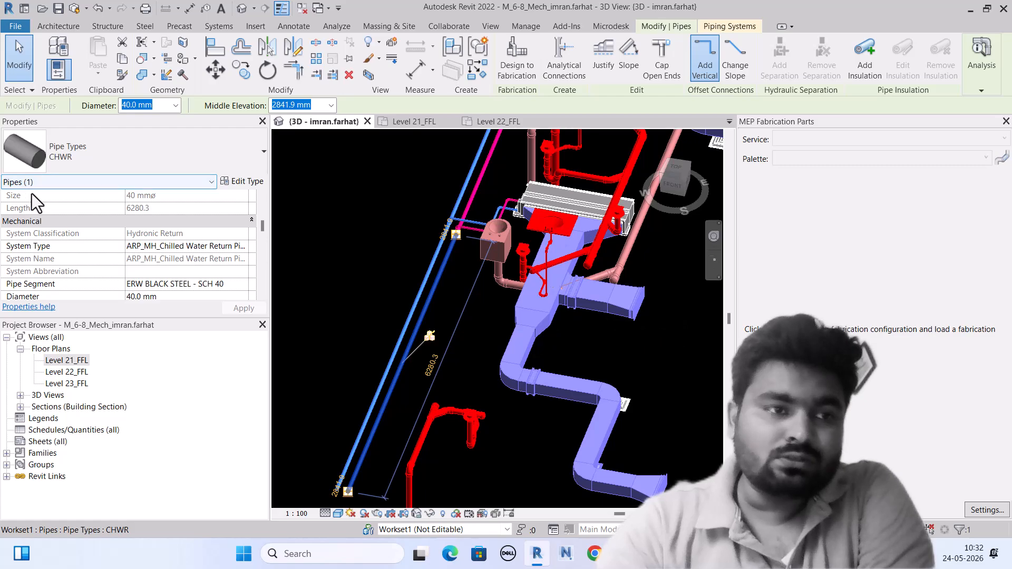
{"action": "left_click", "coordinate": [359, 287]}
Review the CHWR view filter's rule and included categories, with un-checked categories hidden from the list.
{"action": "left_click", "coordinate": [478, 24]}
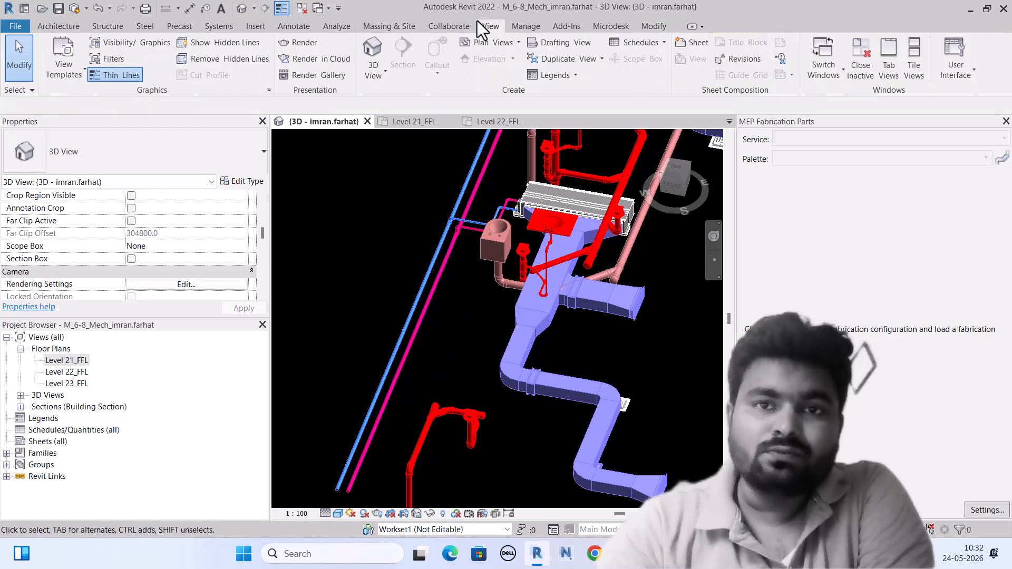
{"action": "left_click", "coordinate": [119, 59]}
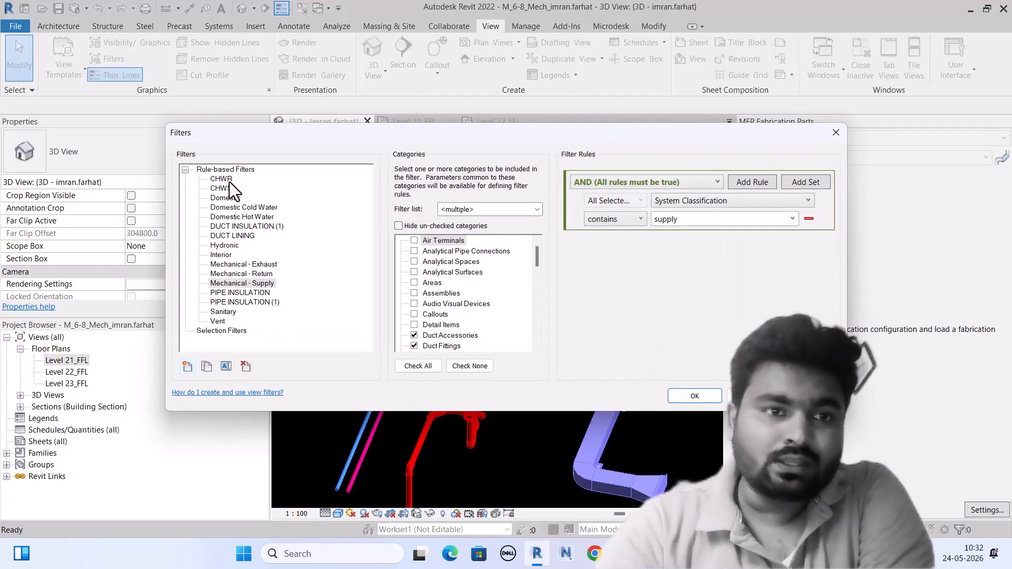
{"action": "left_click", "coordinate": [224, 179]}
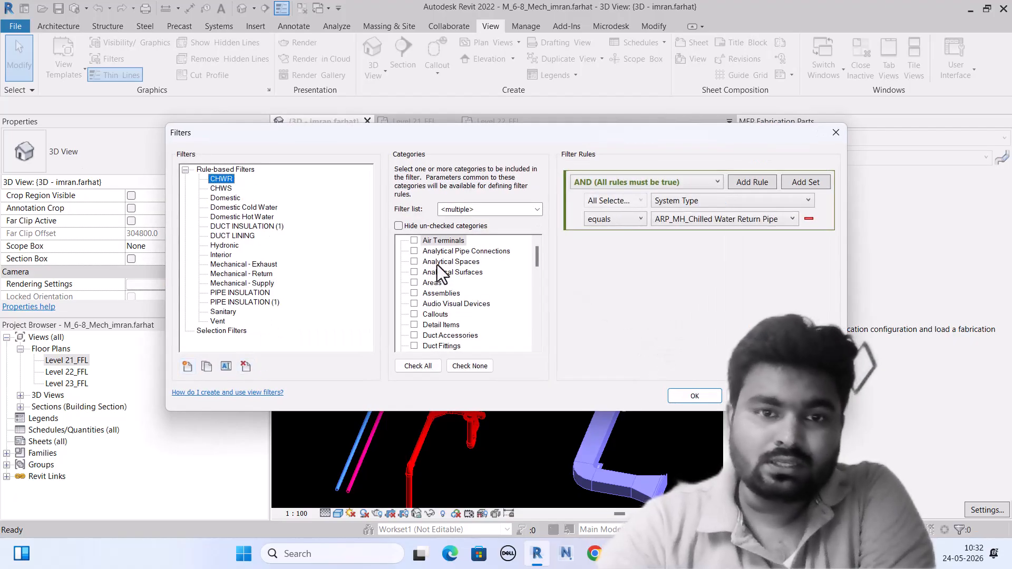
{"action": "left_click", "coordinate": [399, 226]}
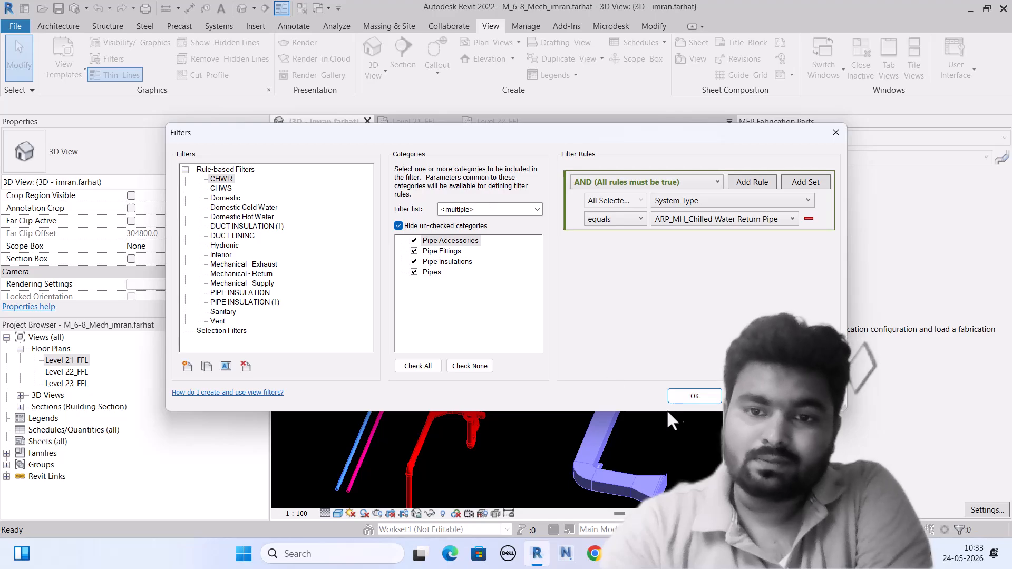
{"action": "left_click", "coordinate": [694, 396]}
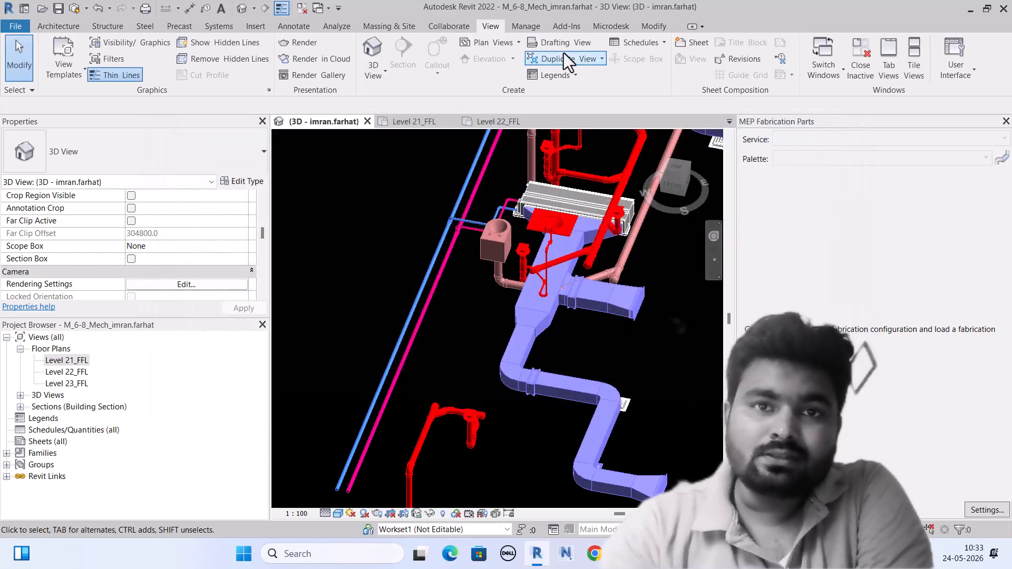
Add the CHWR filter to the 3D view's visibility/graphic overrides and turn off its visibility.
{"action": "left_click", "coordinate": [107, 45]}
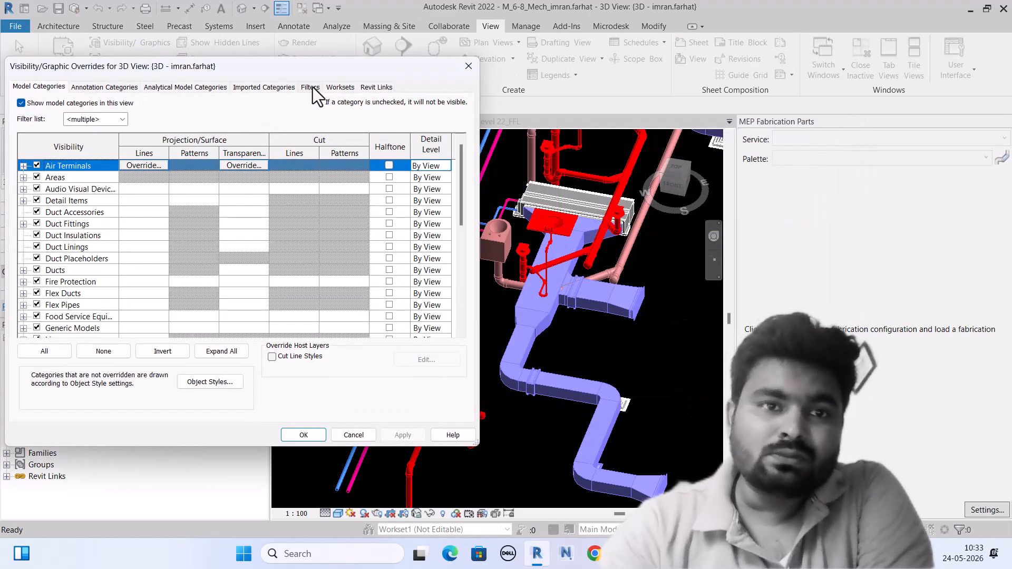
{"action": "left_click", "coordinate": [311, 87]}
{"action": "left_click", "coordinate": [48, 333]}
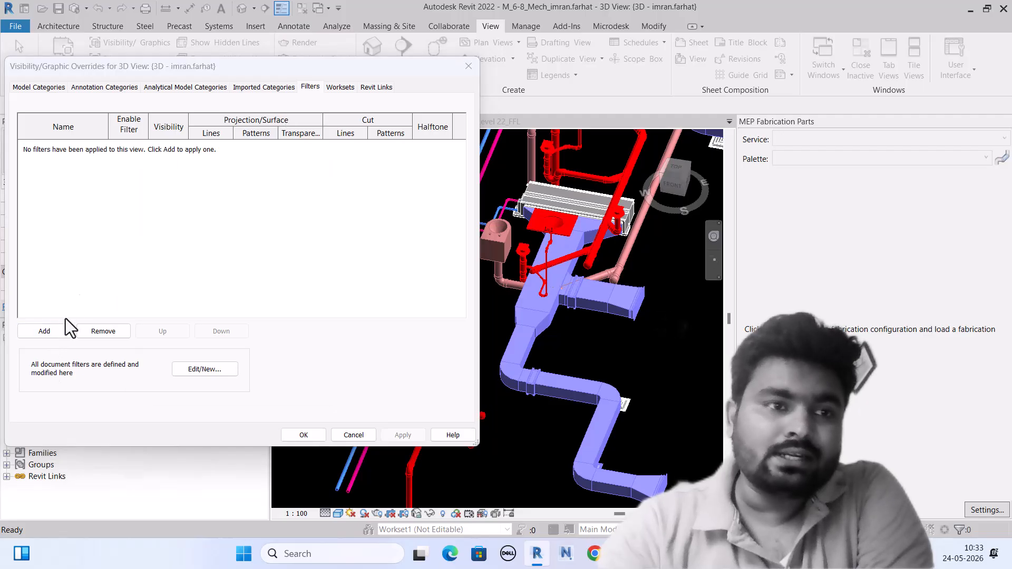
{"action": "left_click", "coordinate": [174, 199]}
{"action": "left_click", "coordinate": [186, 356]}
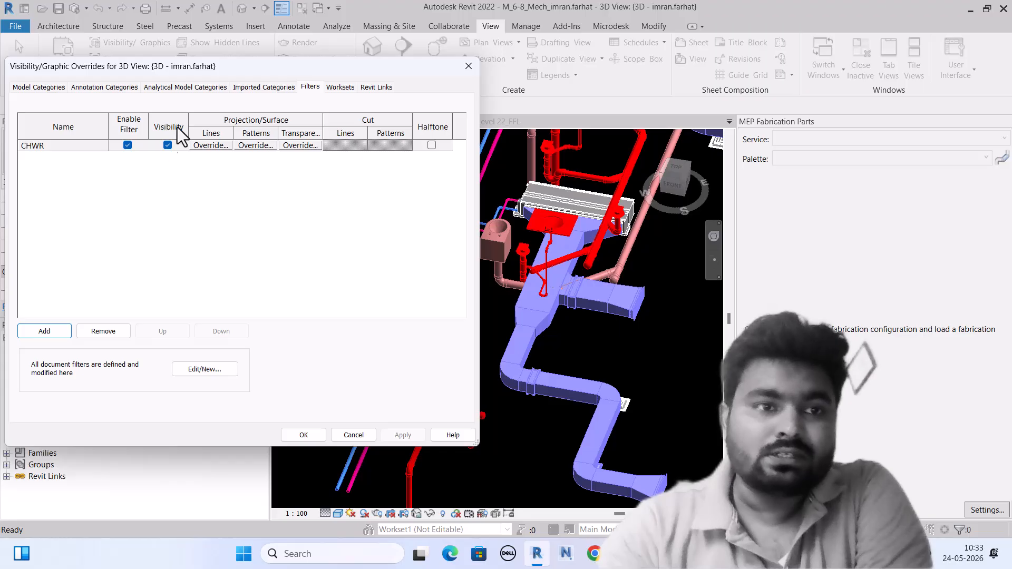
{"action": "left_click", "coordinate": [167, 146]}
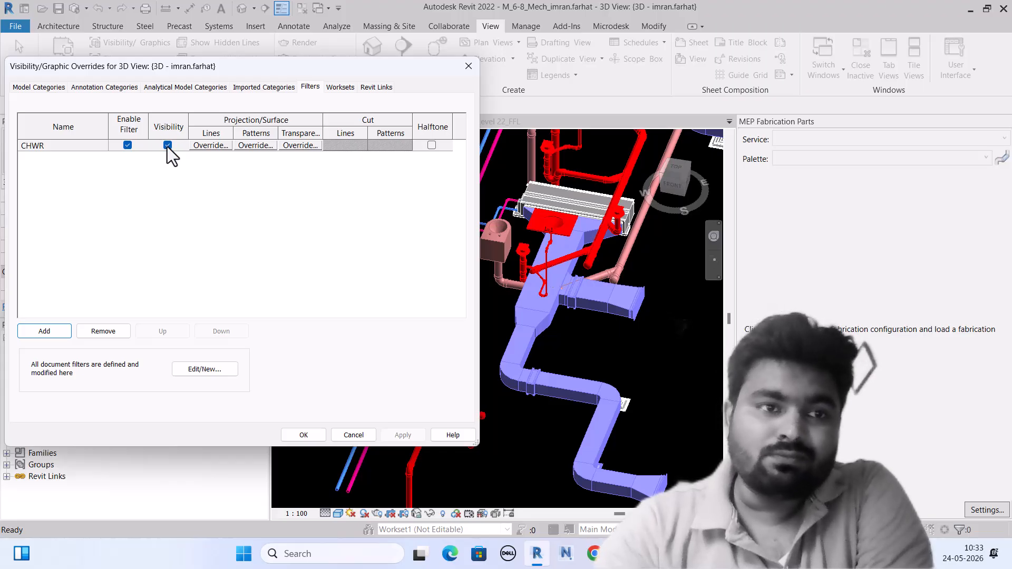
{"action": "left_click", "coordinate": [304, 436]}
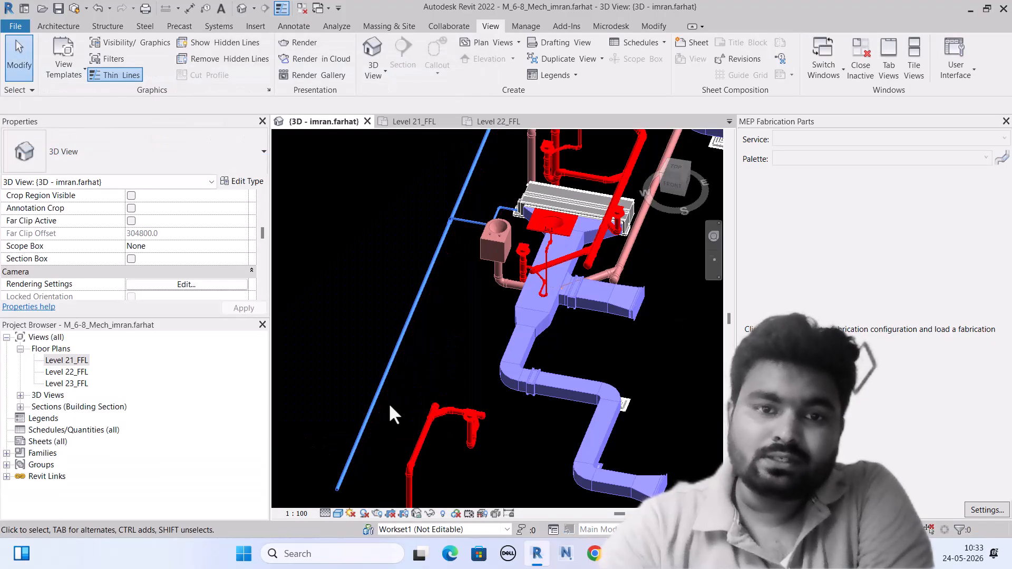
Examine the chilled water supply main and the area beside it where the return pipe ran.
{"action": "scroll", "coordinate": [389, 403], "scroll_direction": "down", "scroll_amount": 5}
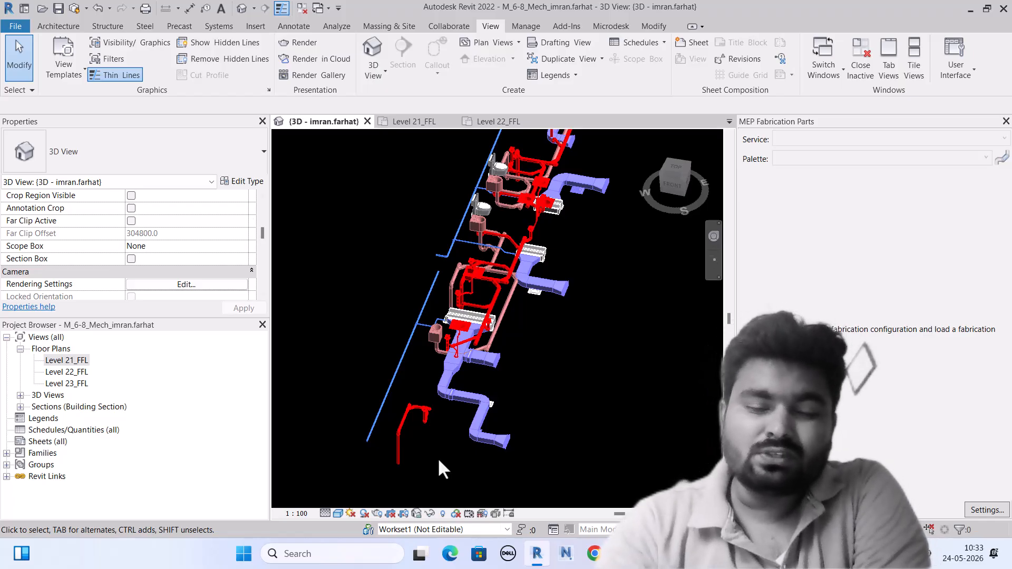
{"action": "scroll", "coordinate": [438, 462], "scroll_direction": "up", "scroll_amount": 2}
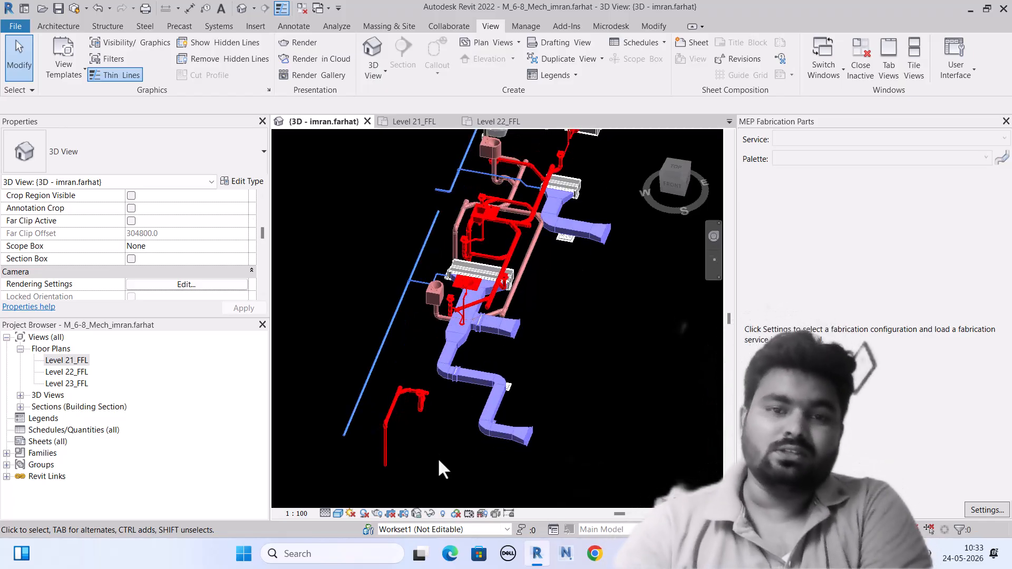
{"action": "scroll", "coordinate": [416, 434], "scroll_direction": "up", "scroll_amount": 2}
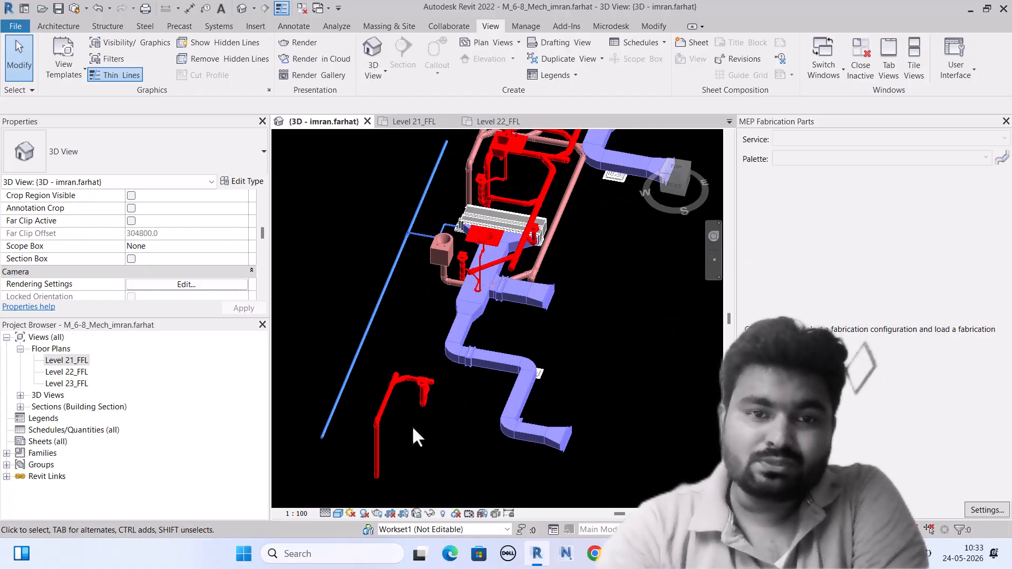
{"action": "scroll", "coordinate": [407, 269], "scroll_direction": "up", "scroll_amount": 1}
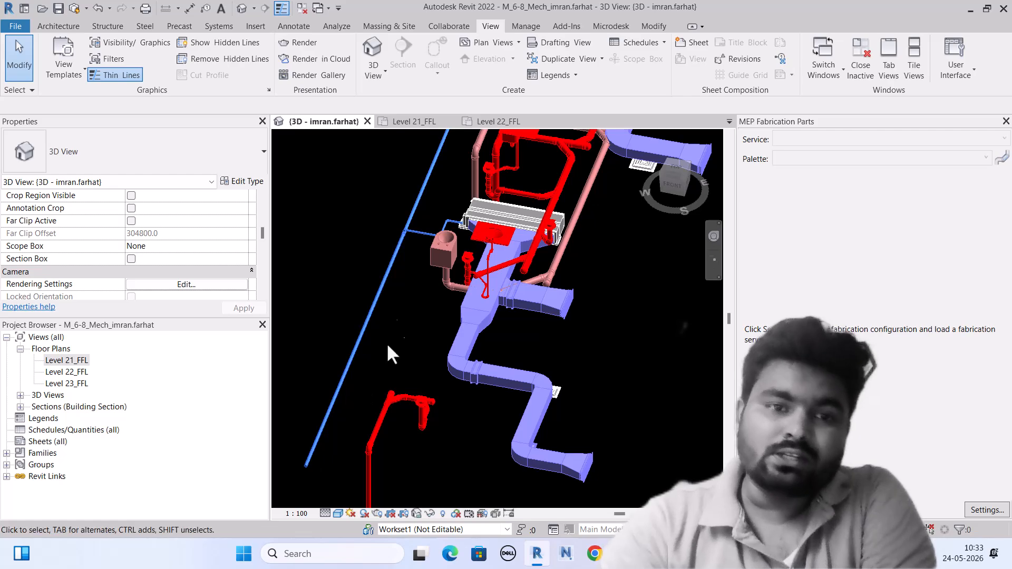
{"action": "scroll", "coordinate": [390, 280], "scroll_direction": "up", "scroll_amount": 1}
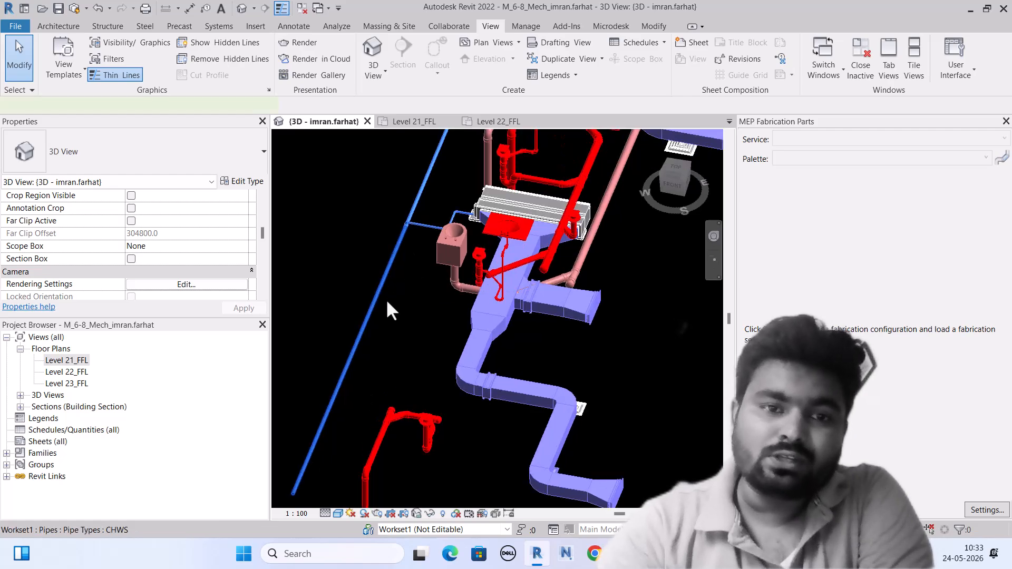
{"action": "left_click", "coordinate": [388, 297]}
{"action": "left_click", "coordinate": [396, 337]}
{"action": "scroll", "coordinate": [394, 330], "scroll_direction": "down", "scroll_amount": 3}
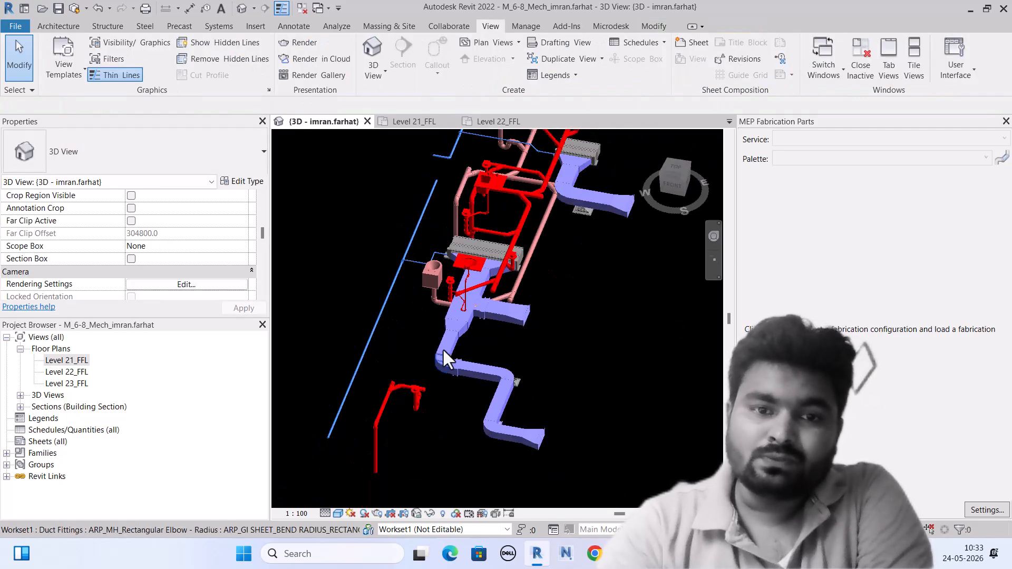
Examine the ducts, mechanical equipment, waste pipes and plumbing fixtures along the whole 3D model.
{"action": "scroll", "coordinate": [485, 357], "scroll_direction": "up", "scroll_amount": 2}
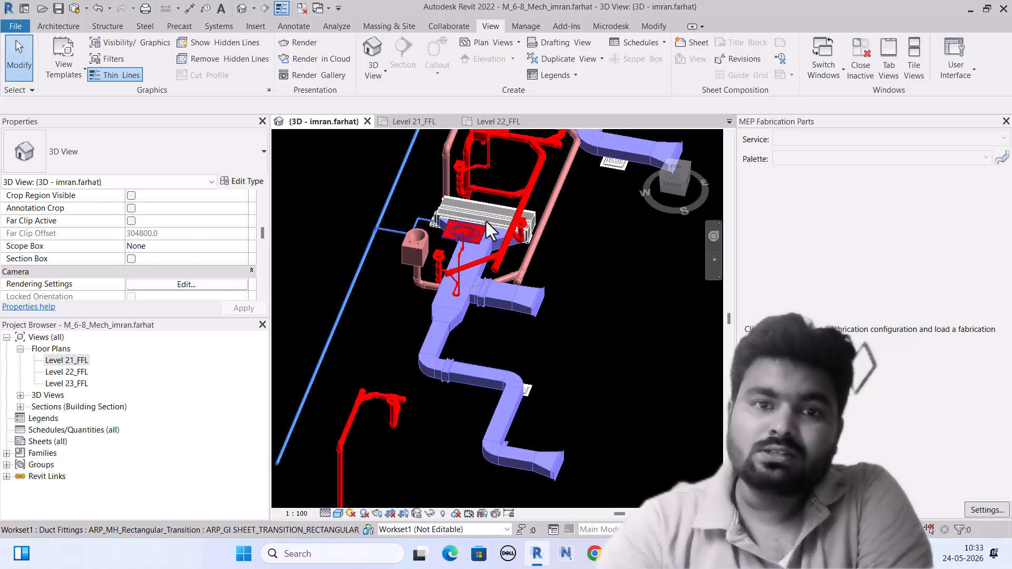
{"action": "scroll", "coordinate": [485, 214], "scroll_direction": "up", "scroll_amount": 1}
{"action": "scroll", "coordinate": [486, 208], "scroll_direction": "up", "scroll_amount": 1}
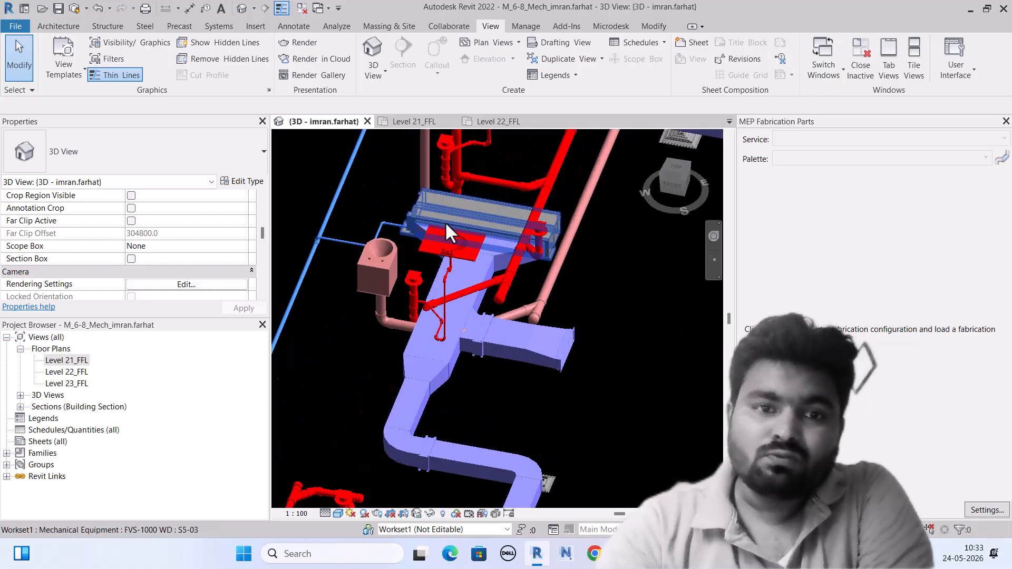
{"action": "scroll", "coordinate": [378, 310], "scroll_direction": "up", "scroll_amount": 1}
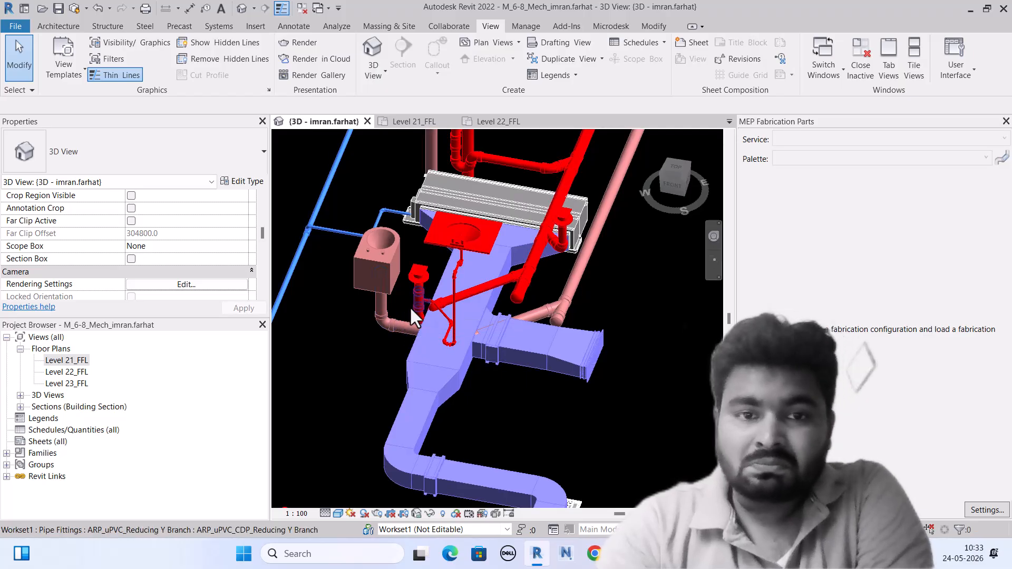
{"action": "scroll", "coordinate": [400, 324], "scroll_direction": "up", "scroll_amount": 2}
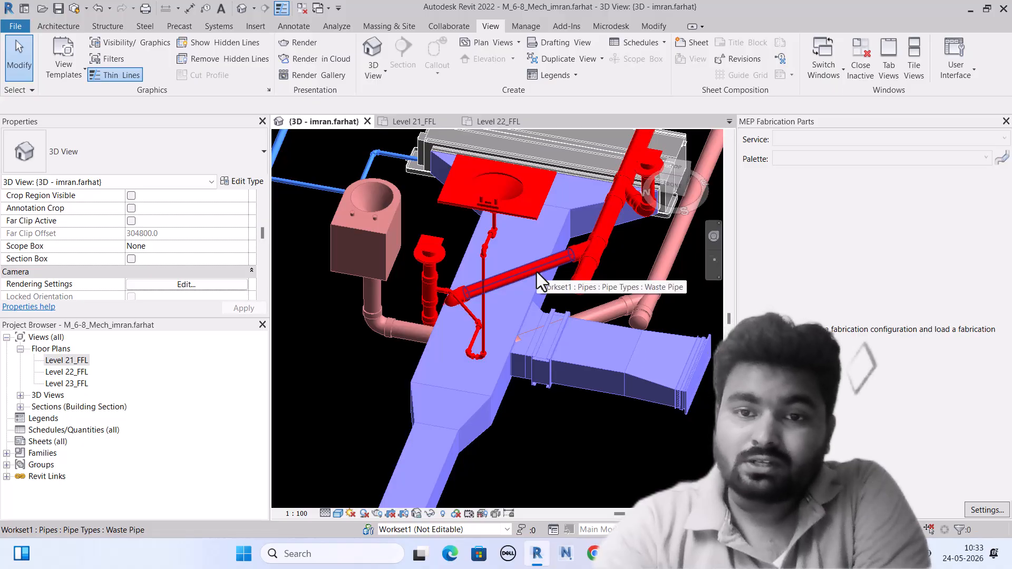
{"action": "scroll", "coordinate": [434, 354], "scroll_direction": "down", "scroll_amount": 5}
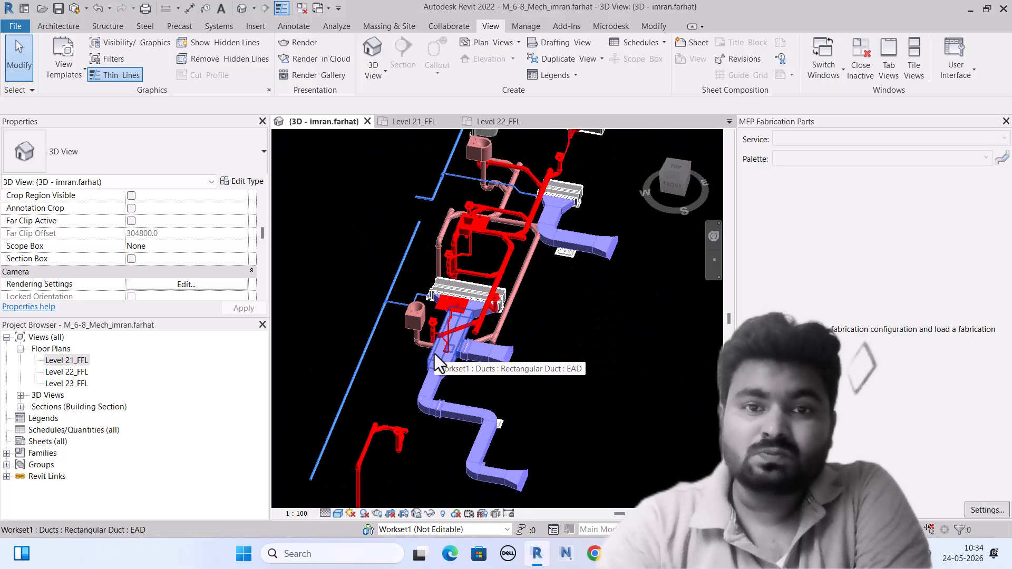
{"action": "scroll", "coordinate": [438, 337], "scroll_direction": "down", "scroll_amount": 2}
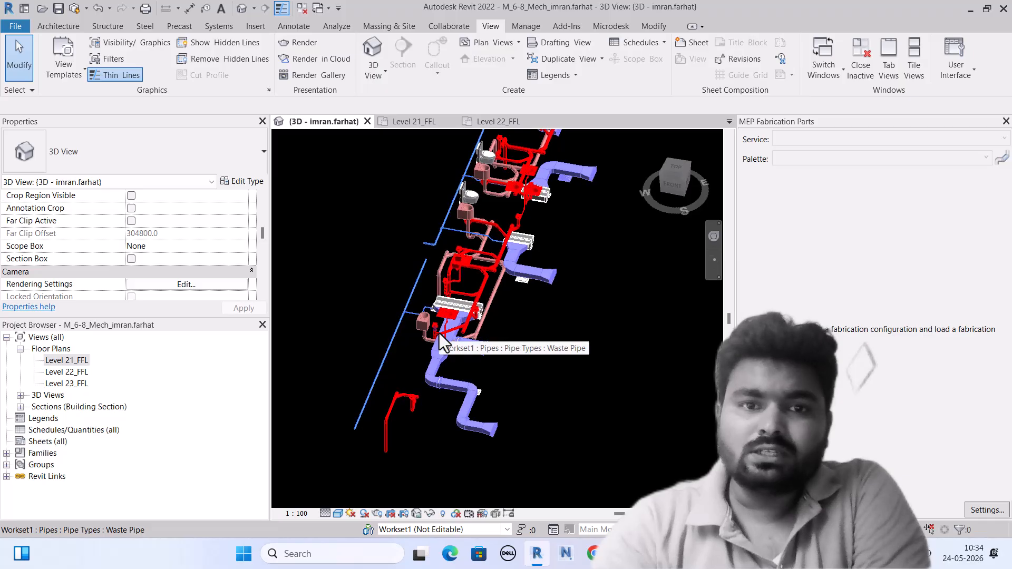
{"action": "scroll", "coordinate": [439, 333], "scroll_direction": "down", "scroll_amount": 2}
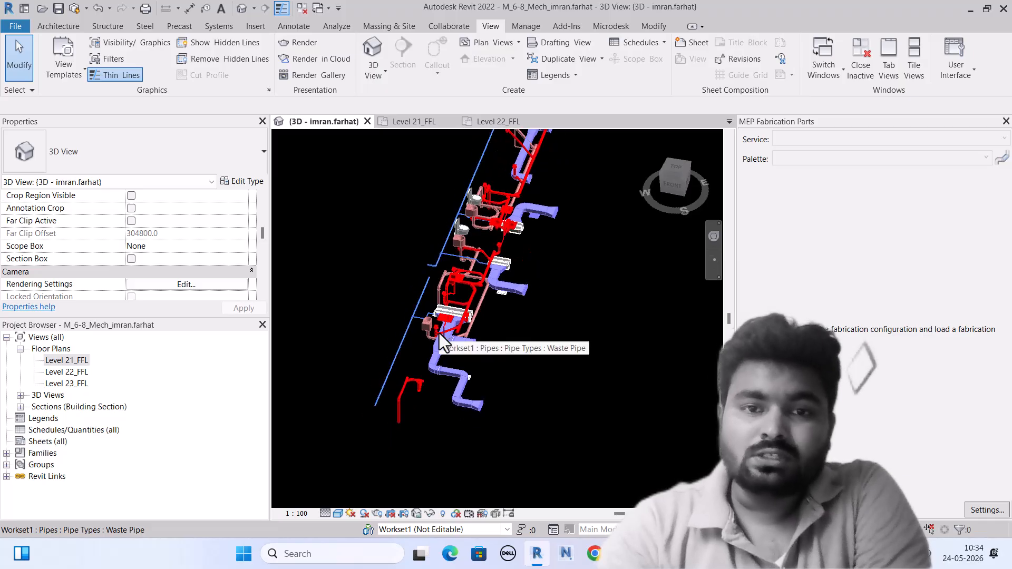
{"action": "scroll", "coordinate": [440, 332], "scroll_direction": "down", "scroll_amount": 3}
{"action": "scroll", "coordinate": [492, 209], "scroll_direction": "up", "scroll_amount": 4}
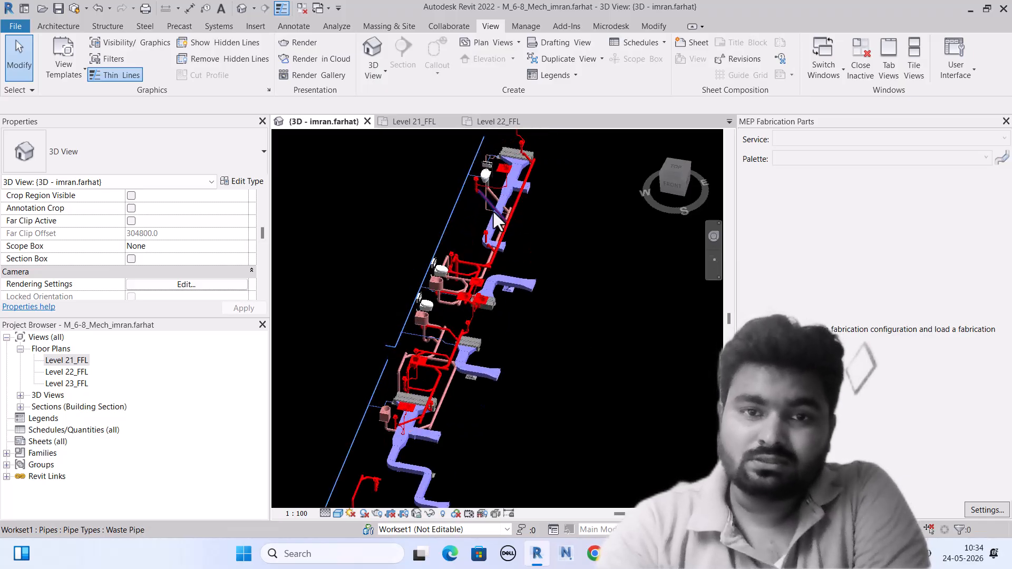
{"action": "scroll", "coordinate": [480, 169], "scroll_direction": "up", "scroll_amount": 5}
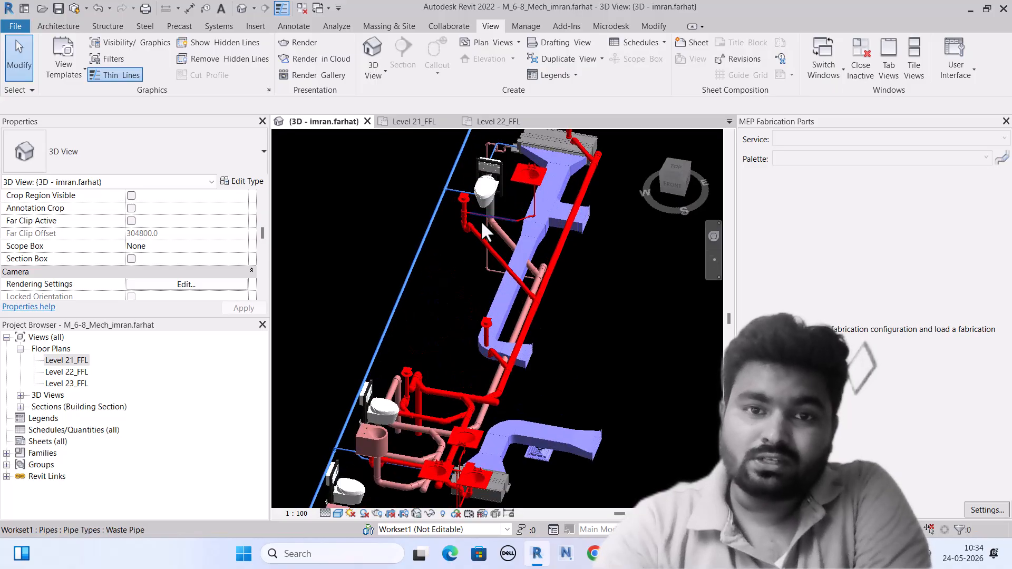
{"action": "scroll", "coordinate": [490, 211], "scroll_direction": "down", "scroll_amount": 2}
{"action": "scroll", "coordinate": [484, 212], "scroll_direction": "down", "scroll_amount": 2}
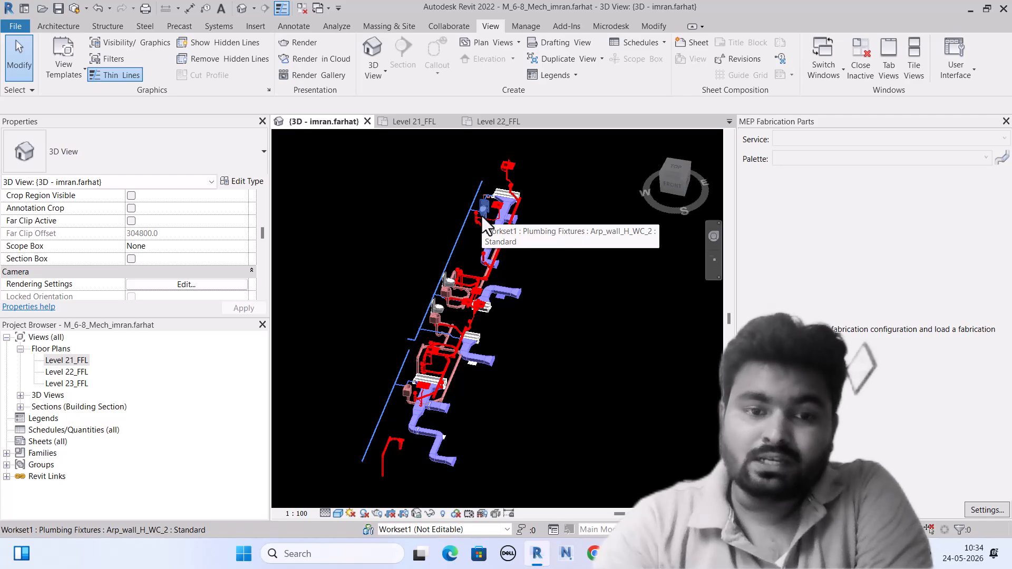
{"action": "scroll", "coordinate": [403, 463], "scroll_direction": "up", "scroll_amount": 3}
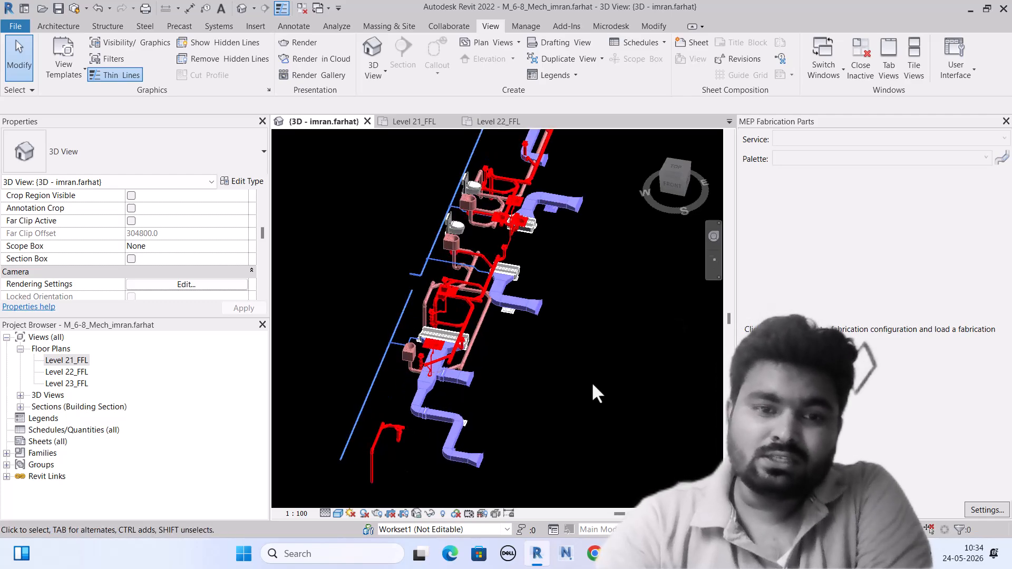
Remove the CHWR filter from the 3D view's visibility/graphic overrides.
{"action": "left_click", "coordinate": [109, 59]}
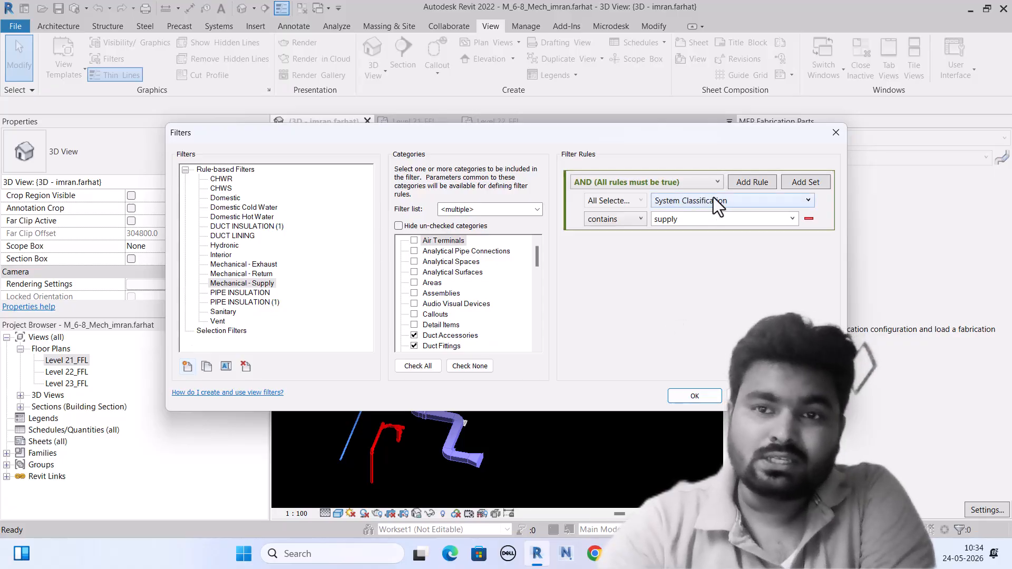
{"action": "left_click", "coordinate": [836, 132]}
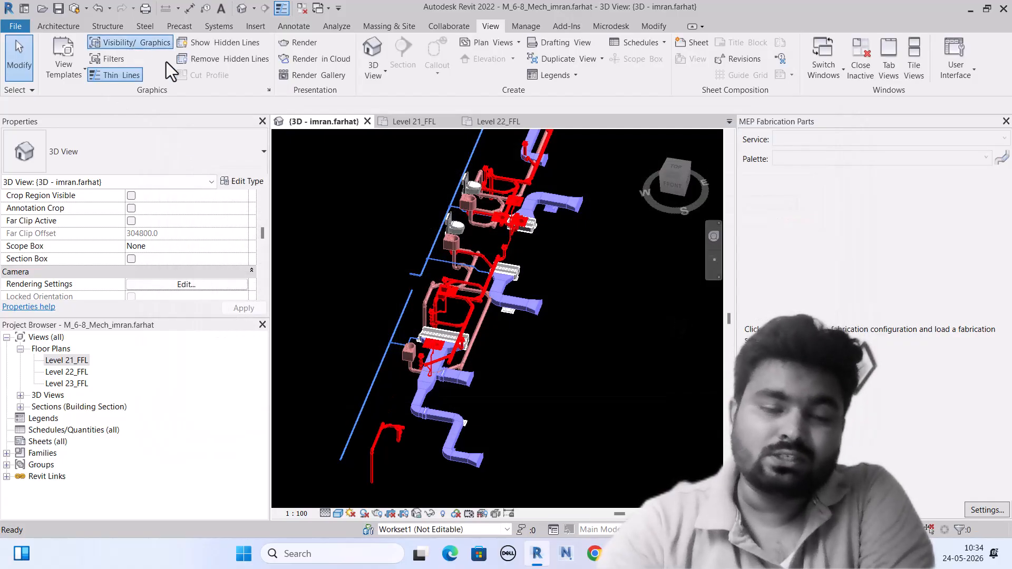
{"action": "left_click", "coordinate": [135, 44]}
{"action": "left_click", "coordinate": [311, 88]}
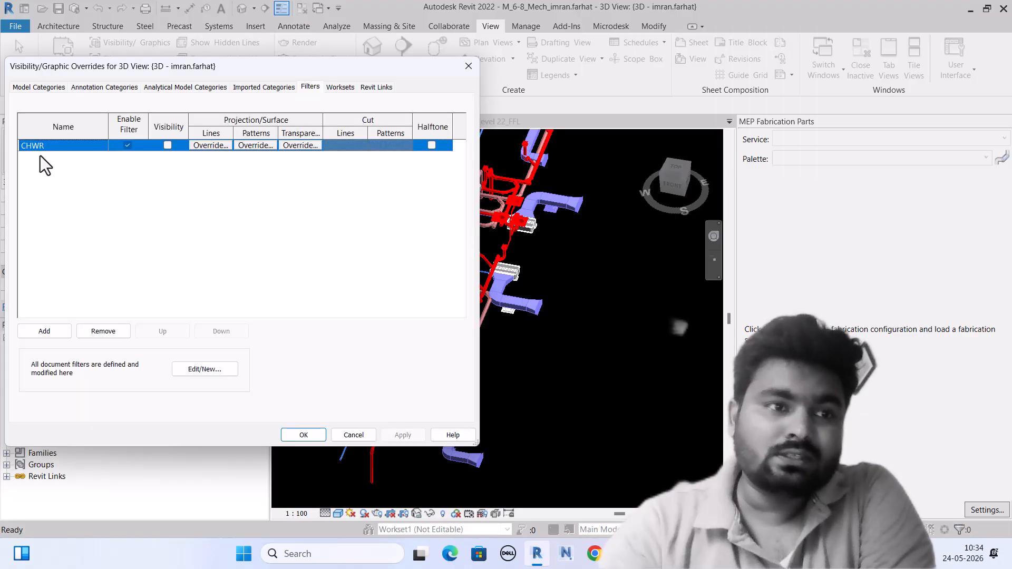
{"action": "left_click", "coordinate": [103, 331]}
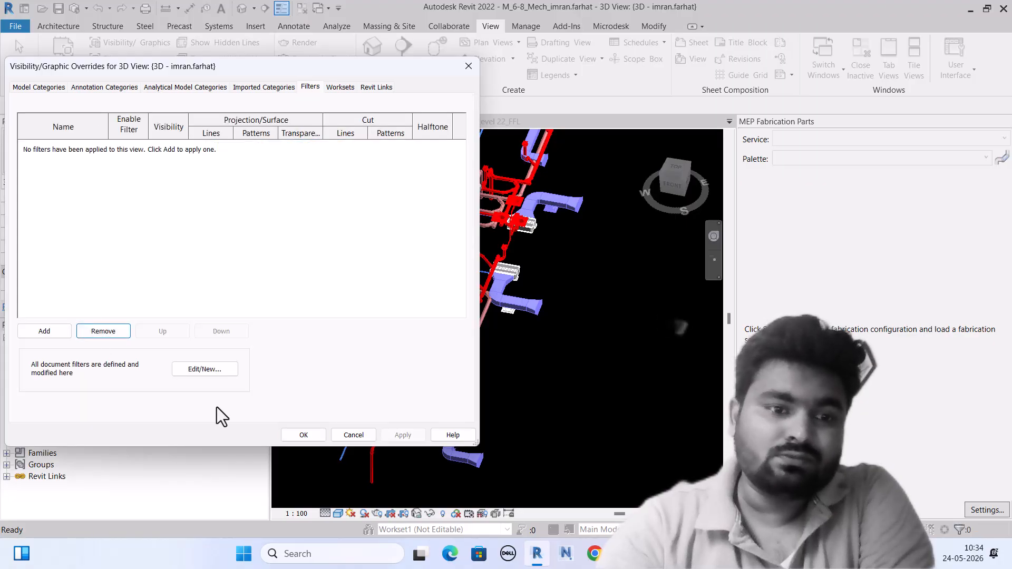
{"action": "left_click", "coordinate": [304, 436]}
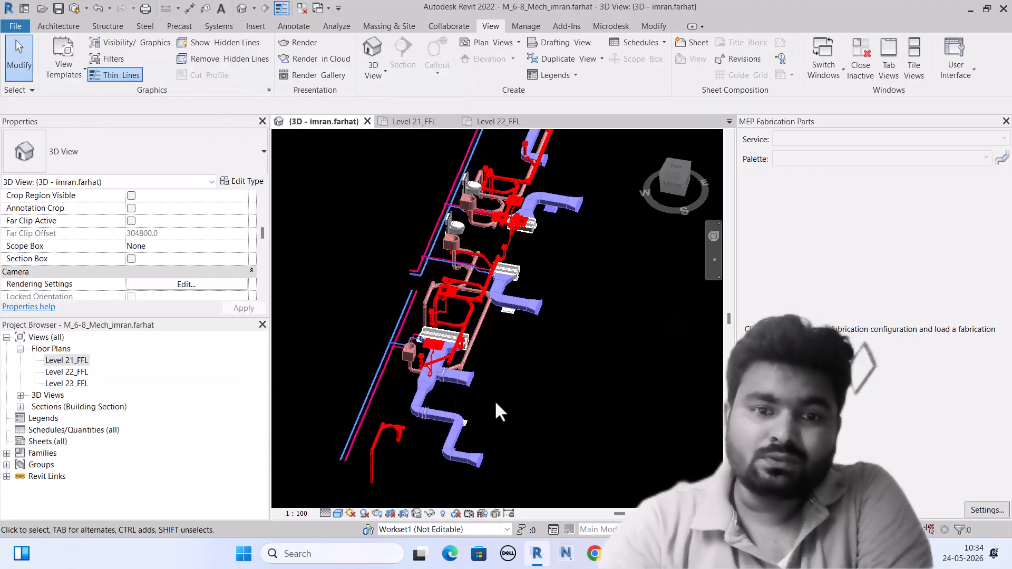
Create a new shared parameter file named Filter.txt in the Documents folder.
{"action": "left_click", "coordinate": [526, 27]}
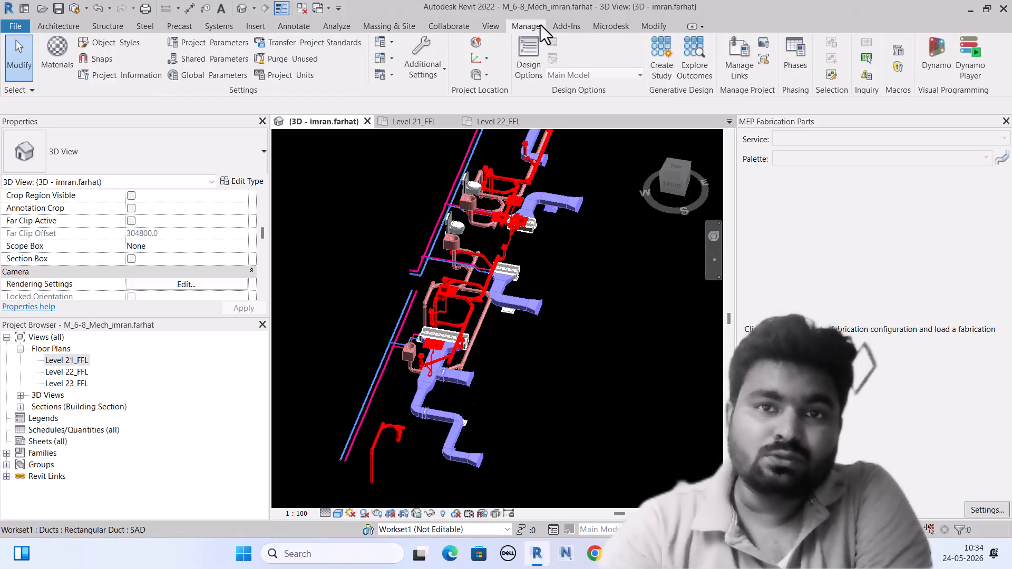
{"action": "left_click", "coordinate": [203, 58]}
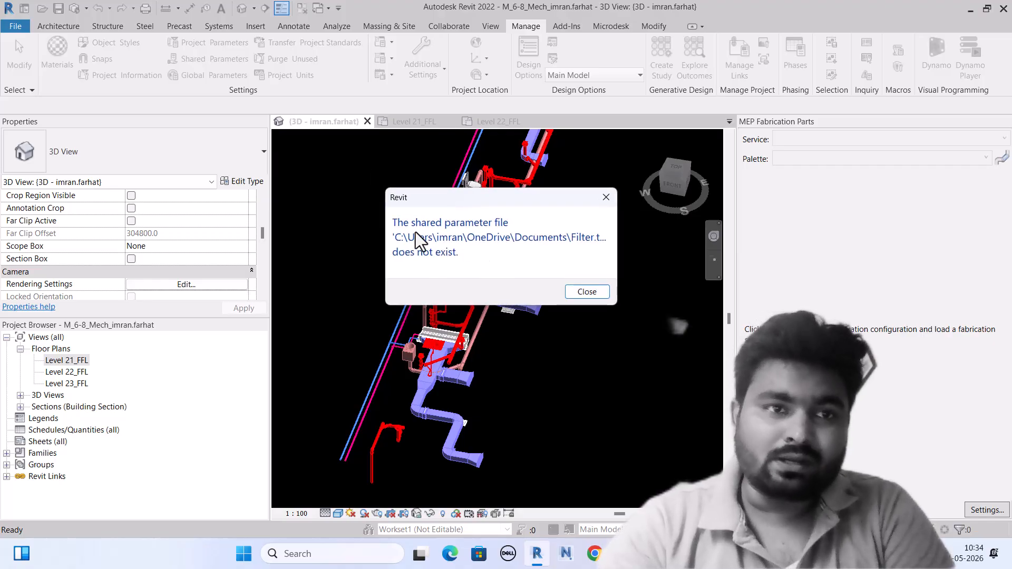
{"action": "left_click", "coordinate": [586, 293]}
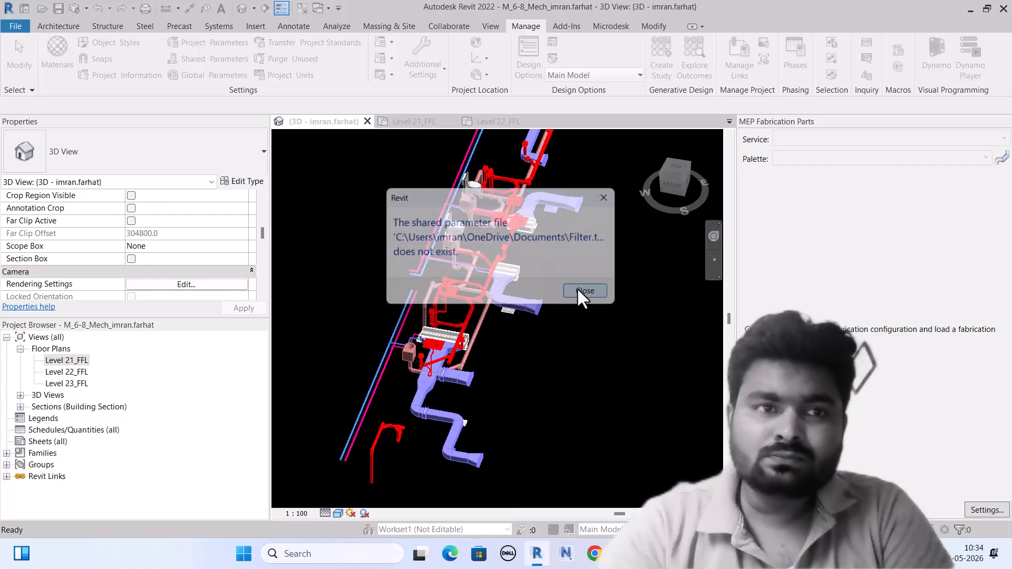
{"action": "left_click_drag", "start_coordinate": [421, 135], "coordinate": [350, 108]}
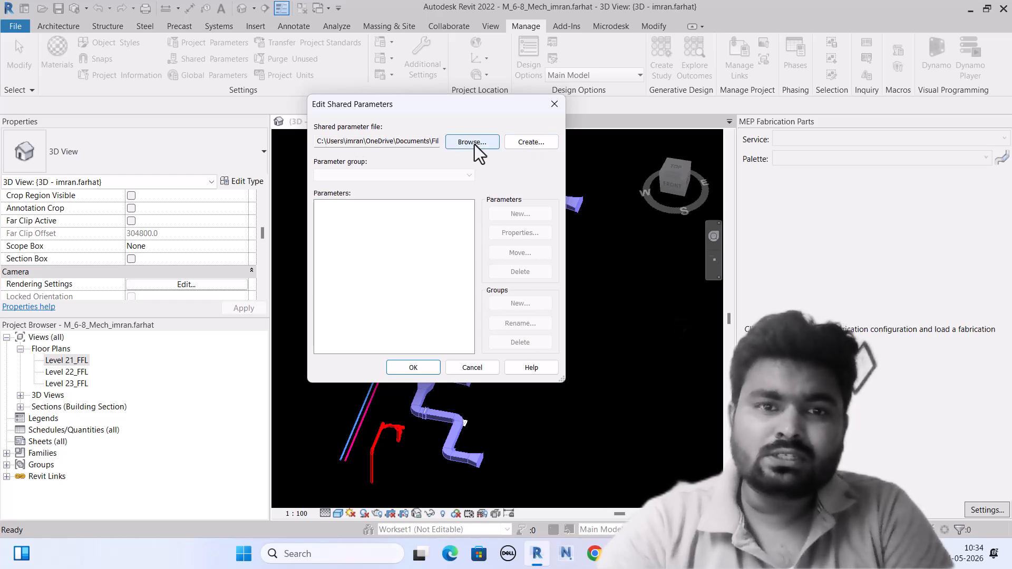
{"action": "left_click", "coordinate": [526, 146]}
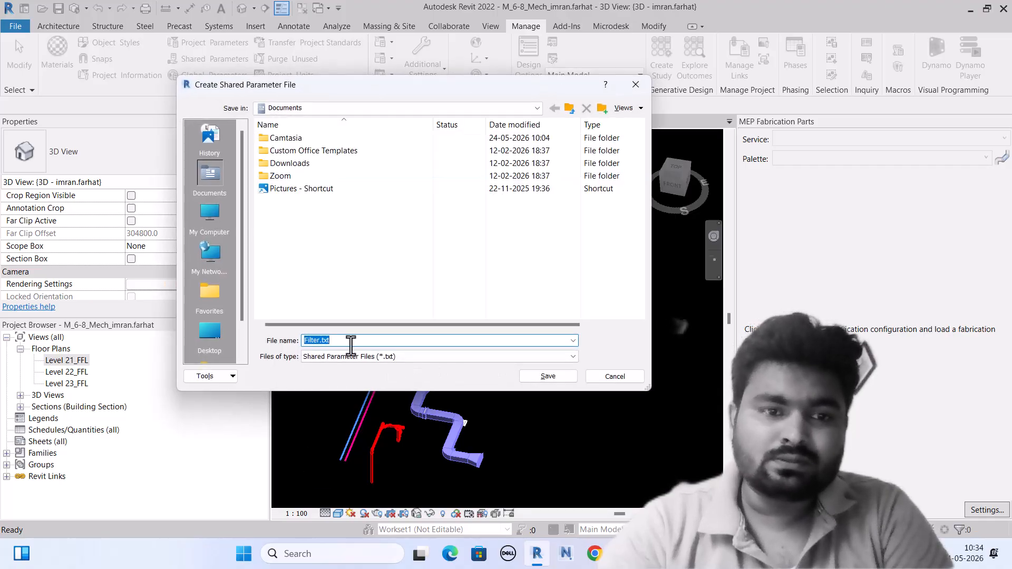
{"action": "left_click", "coordinate": [543, 377]}
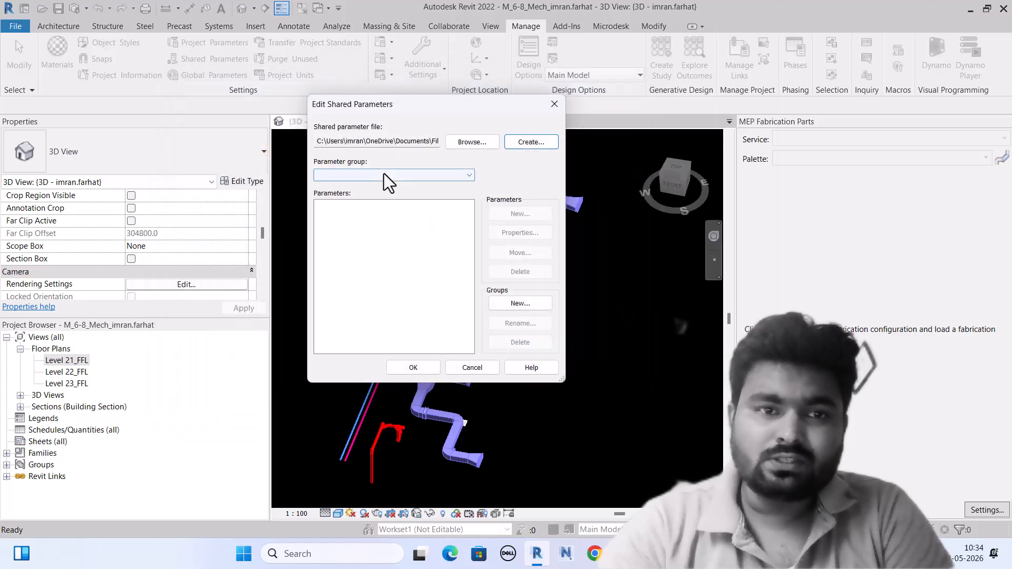
Add a parameter group named Filters to the shared parameter file.
{"action": "left_click", "coordinate": [502, 303]}
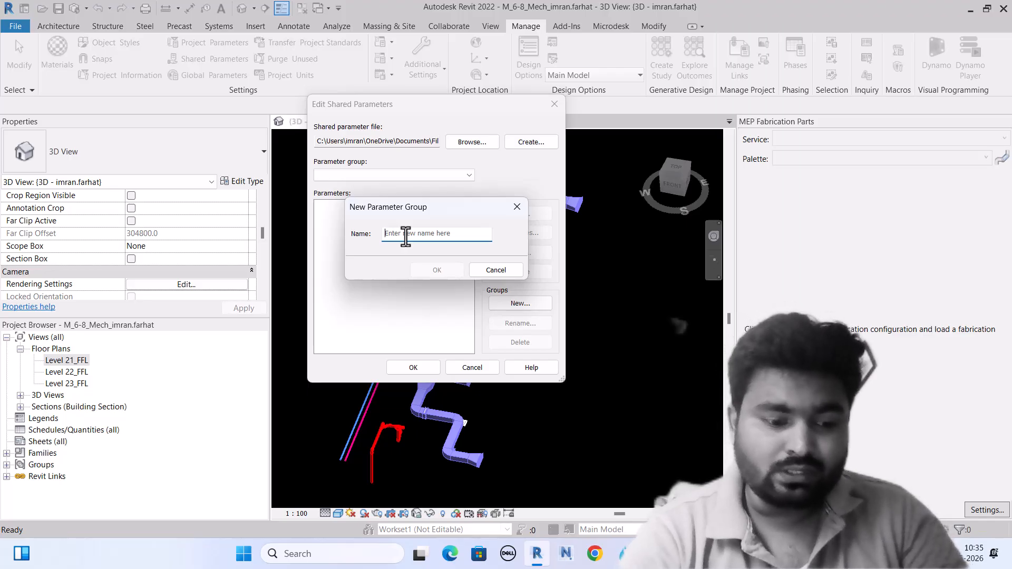
{"action": "type", "text": "F"}
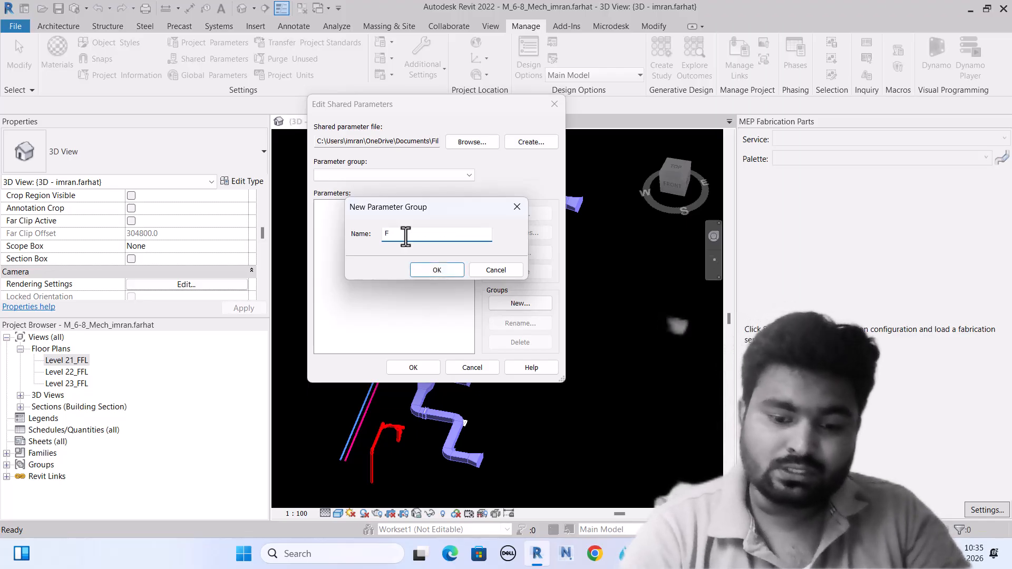
{"action": "type", "text": "ilters"}
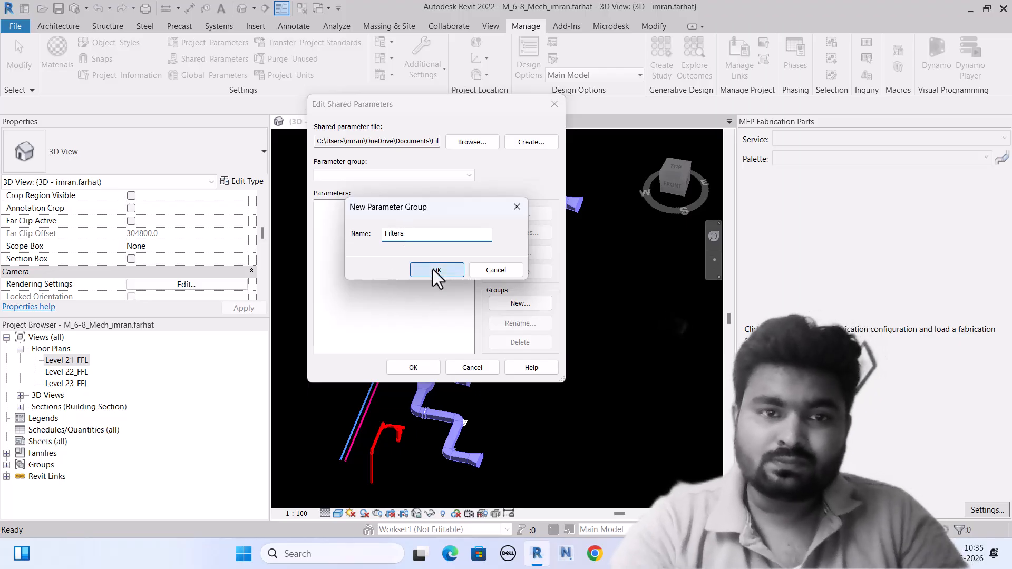
{"action": "left_click", "coordinate": [432, 269]}
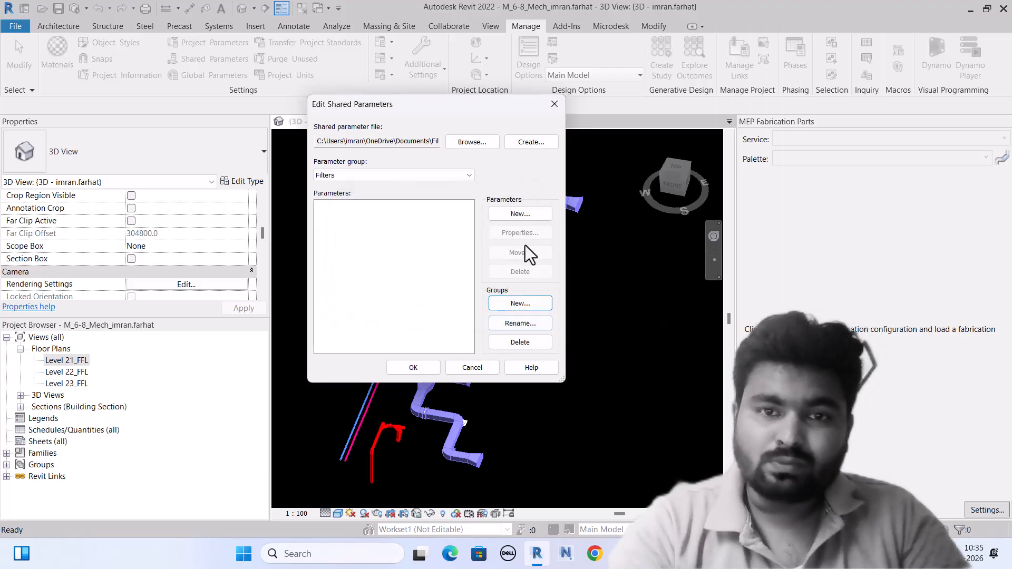
Create a shared parameter named System in the Filters group, with discipline Common and type Text.
{"action": "left_click", "coordinate": [527, 212]}
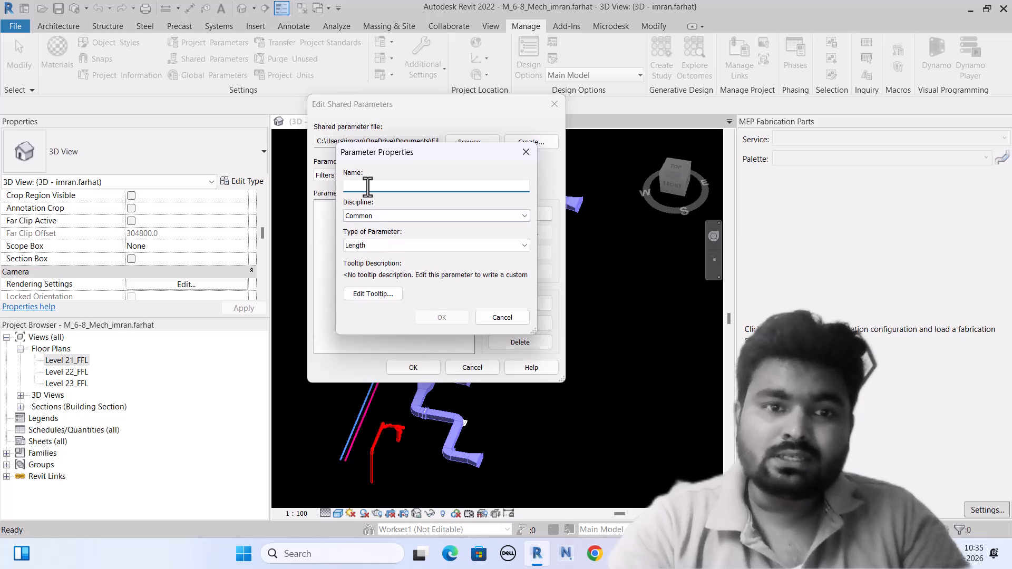
{"action": "type", "text": "System"}
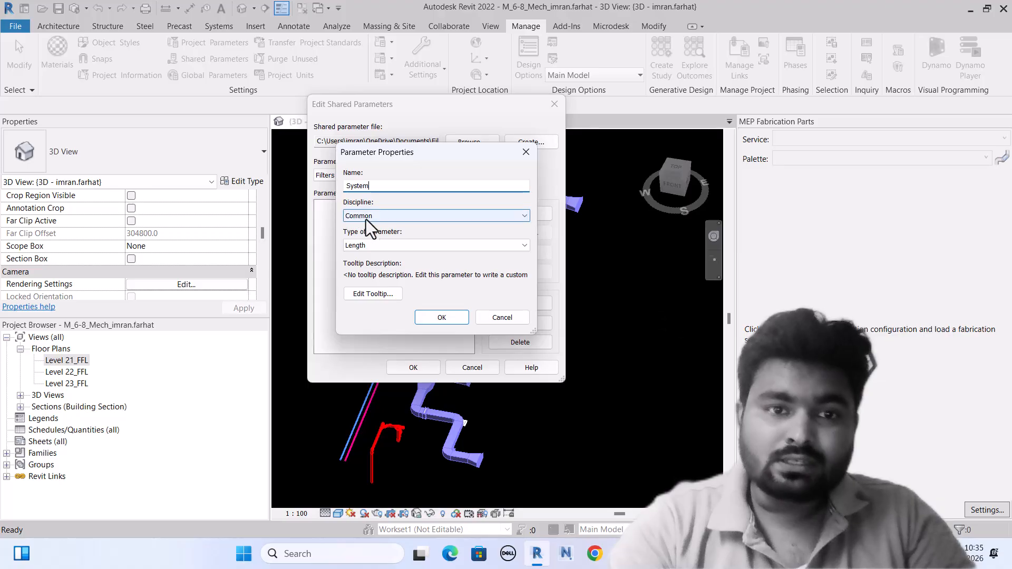
{"action": "left_click", "coordinate": [379, 248]}
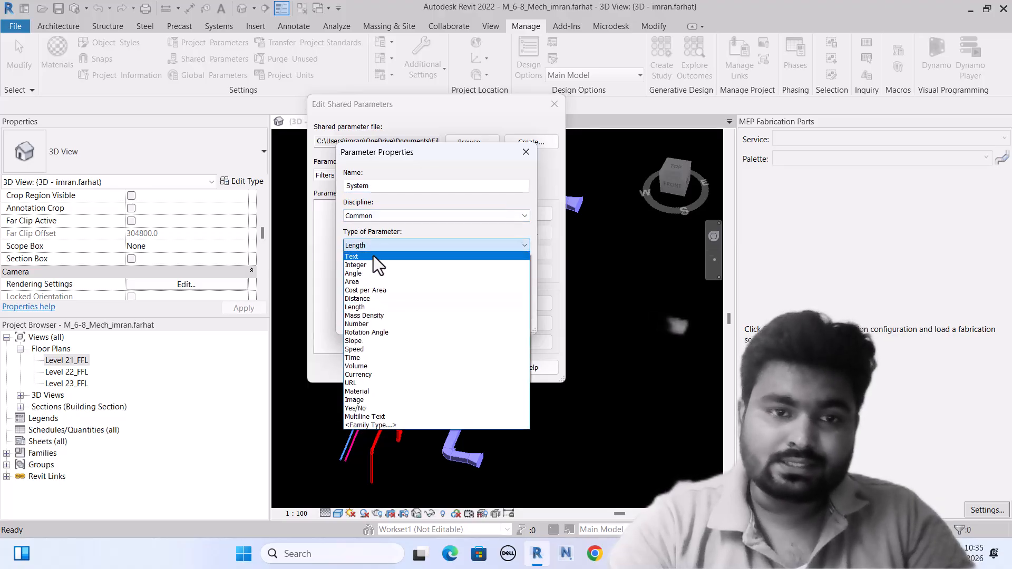
{"action": "left_click", "coordinate": [382, 263]}
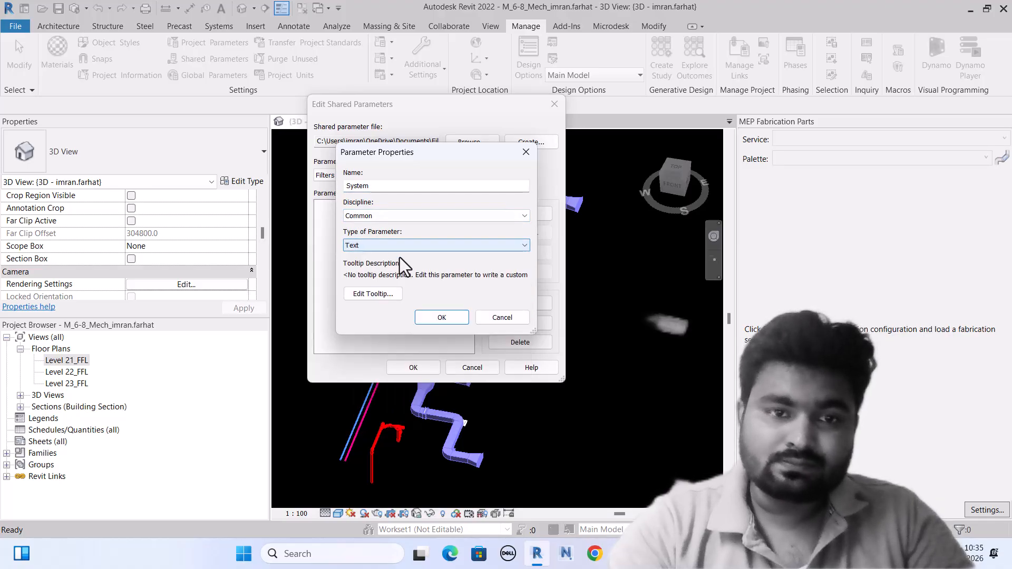
{"action": "left_click", "coordinate": [443, 317]}
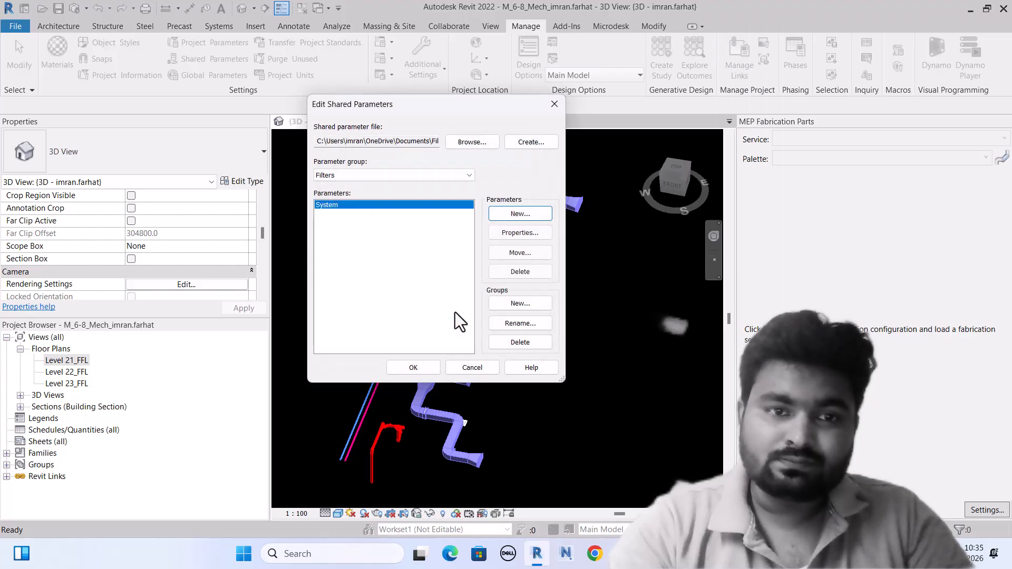
{"action": "left_click", "coordinate": [417, 368]}
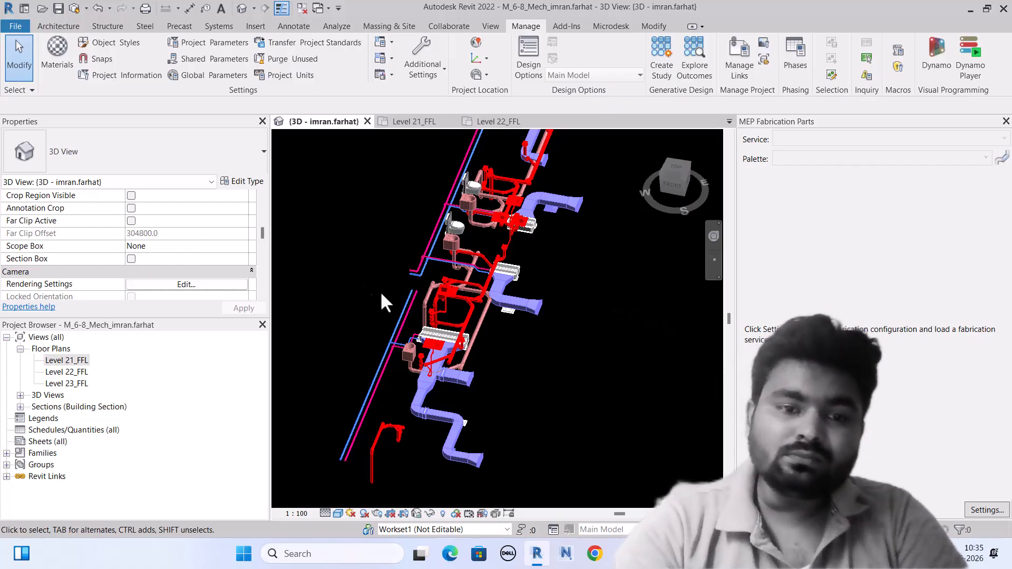
Select the complete duct network at the near end of the model, including its connected equipment and chilled water pipes.
{"action": "scroll", "coordinate": [439, 316], "scroll_direction": "down", "scroll_amount": 2}
{"action": "scroll", "coordinate": [371, 421], "scroll_direction": "up", "scroll_amount": 3}
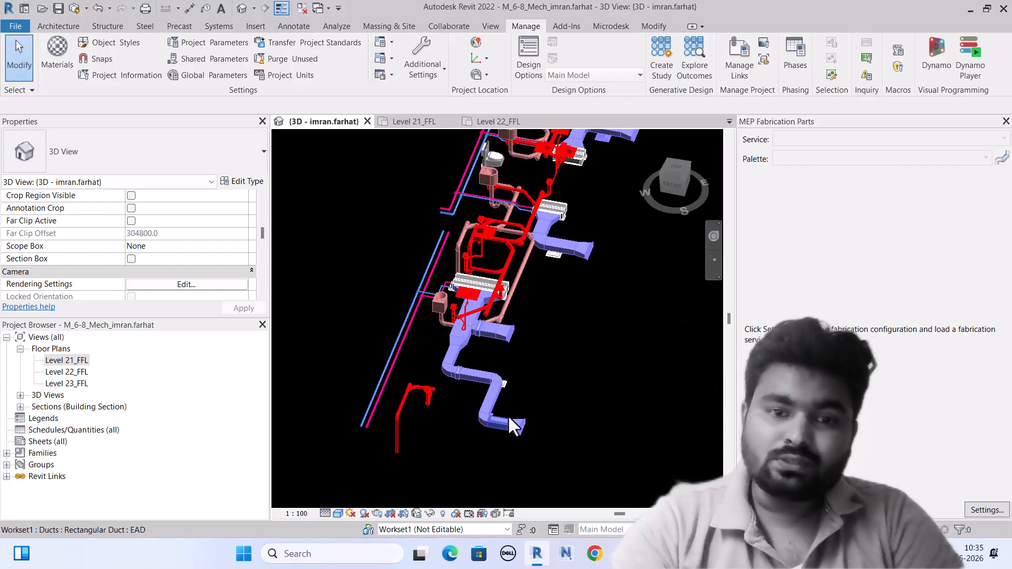
{"action": "scroll", "coordinate": [471, 411], "scroll_direction": "down", "scroll_amount": 2}
{"action": "scroll", "coordinate": [472, 430], "scroll_direction": "up", "scroll_amount": 2}
{"action": "scroll", "coordinate": [472, 426], "scroll_direction": "up", "scroll_amount": 2}
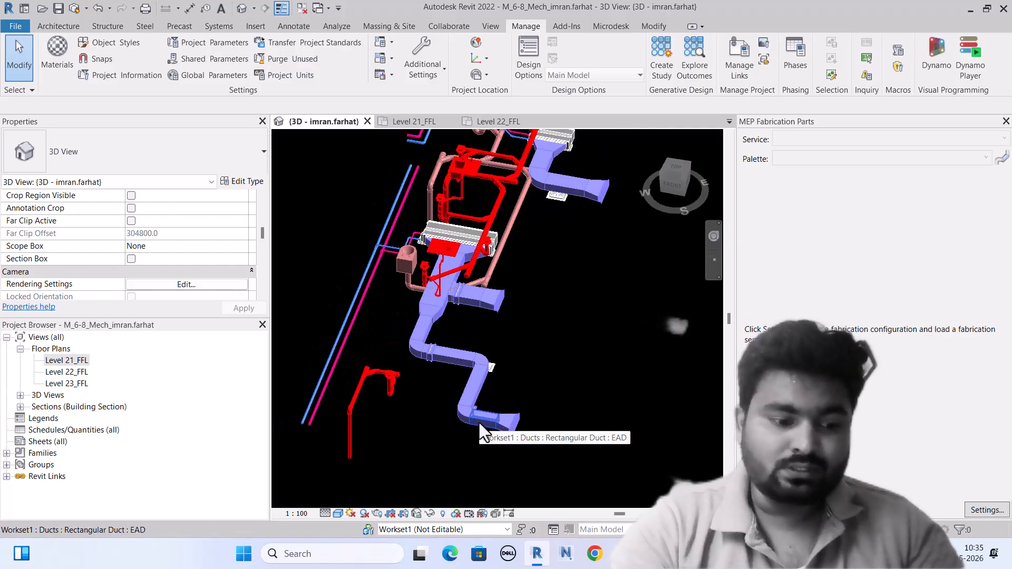
{"action": "key", "text": "Tab"}
{"action": "key", "text": "Tab"}
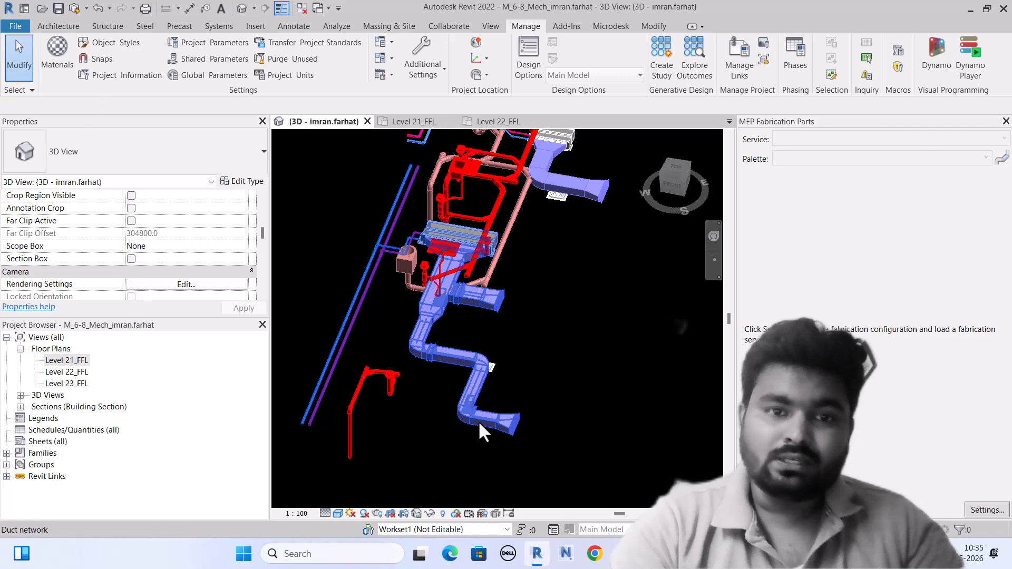
{"action": "left_click", "coordinate": [479, 421]}
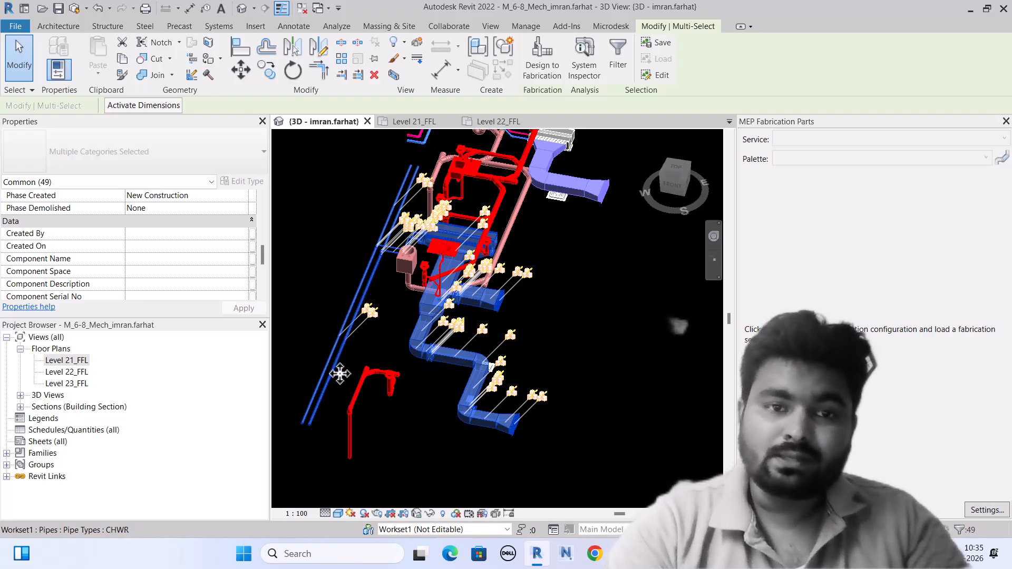
Add the other duct networks along the model, with their connected equipment, to the selection.
{"action": "scroll", "coordinate": [365, 349], "scroll_direction": "down", "scroll_amount": 2}
{"action": "scroll", "coordinate": [489, 224], "scroll_direction": "up", "scroll_amount": 2}
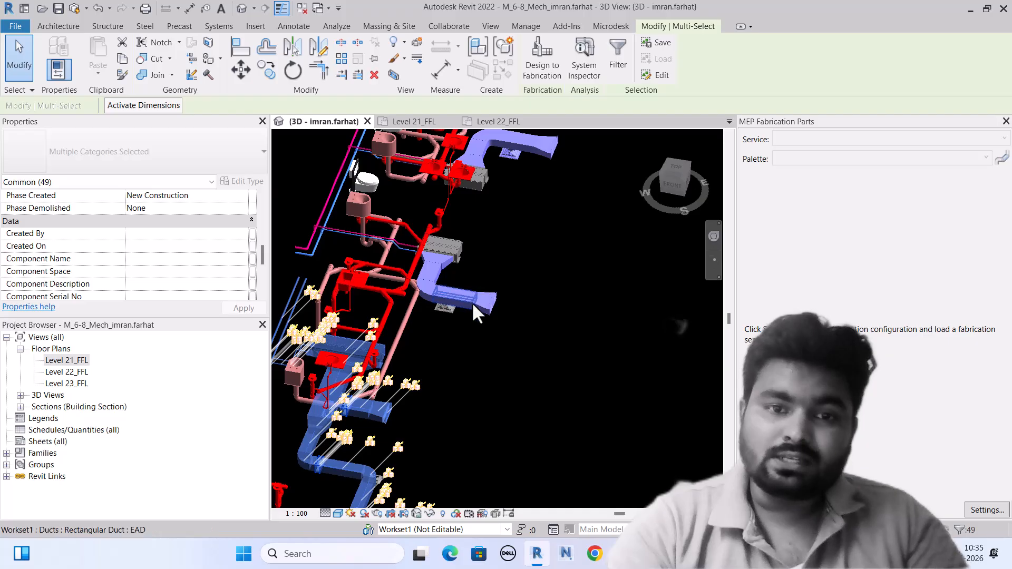
{"action": "scroll", "coordinate": [472, 302], "scroll_direction": "up", "scroll_amount": 2}
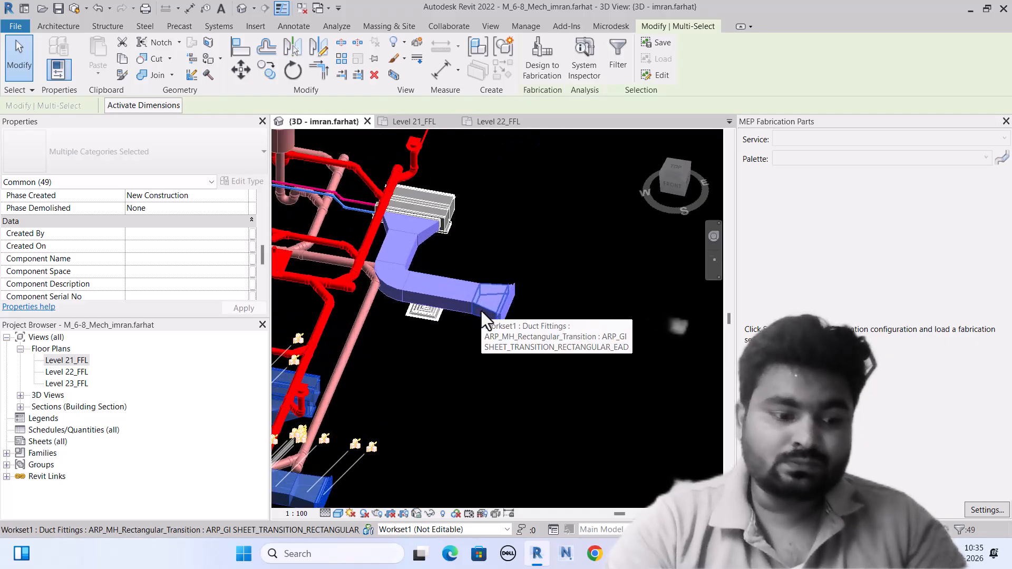
{"action": "key", "text": "Tab"}
{"action": "key", "text": "Tab"}
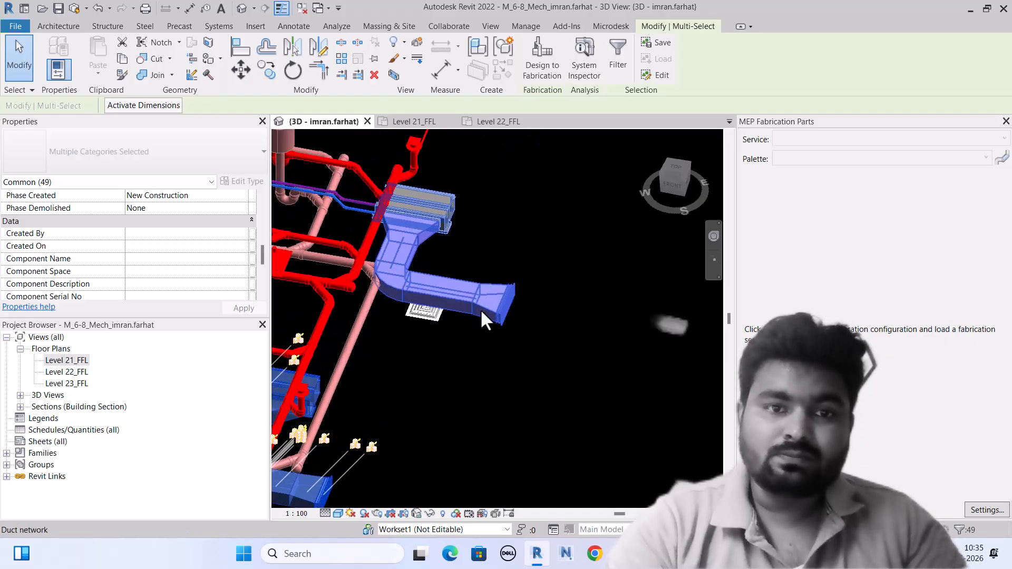
{"action": "scroll", "coordinate": [481, 312], "scroll_direction": "down", "scroll_amount": 5}
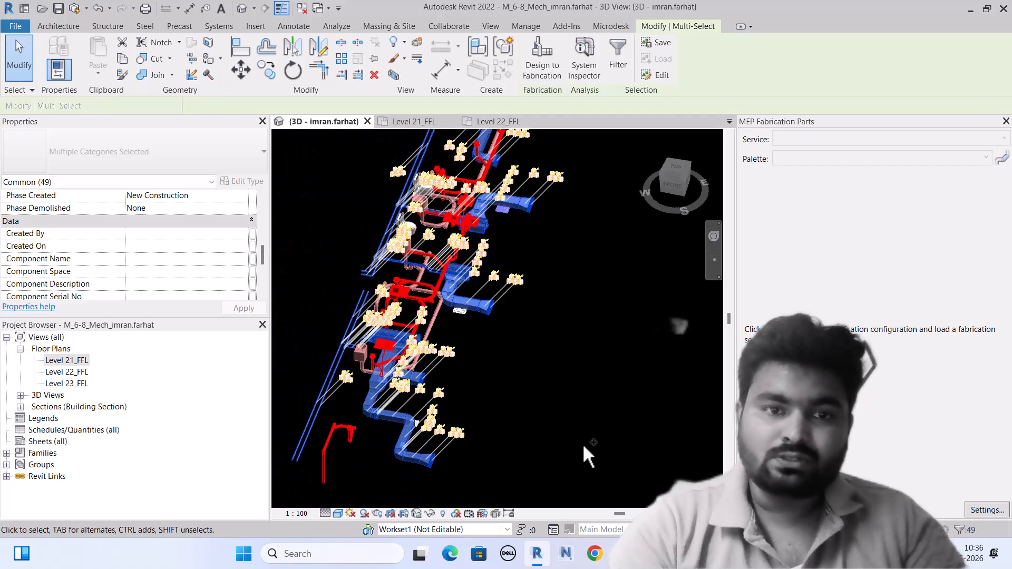
{"action": "scroll", "coordinate": [445, 360], "scroll_direction": "down", "scroll_amount": 3}
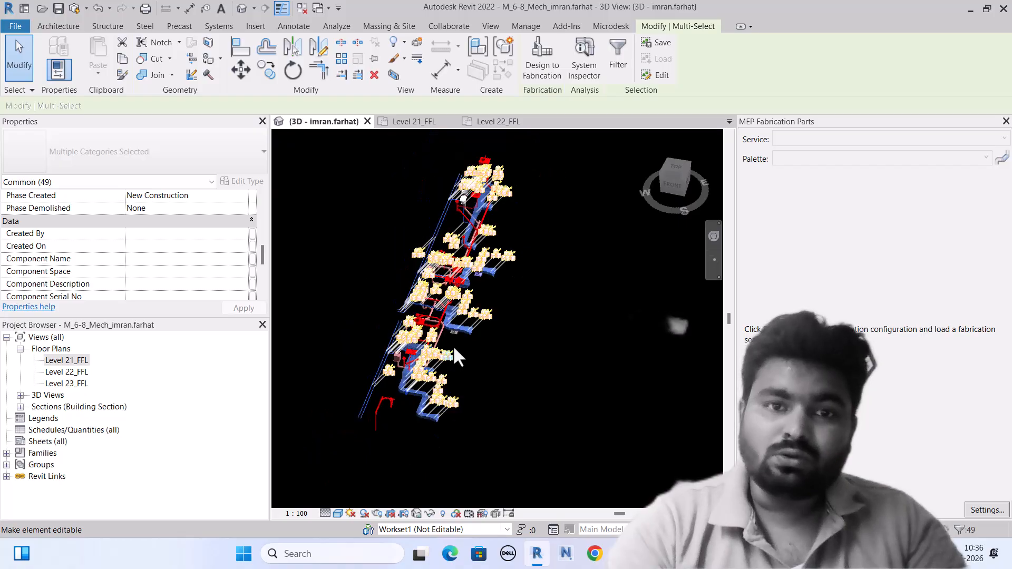
{"action": "scroll", "coordinate": [416, 416], "scroll_direction": "up", "scroll_amount": 3}
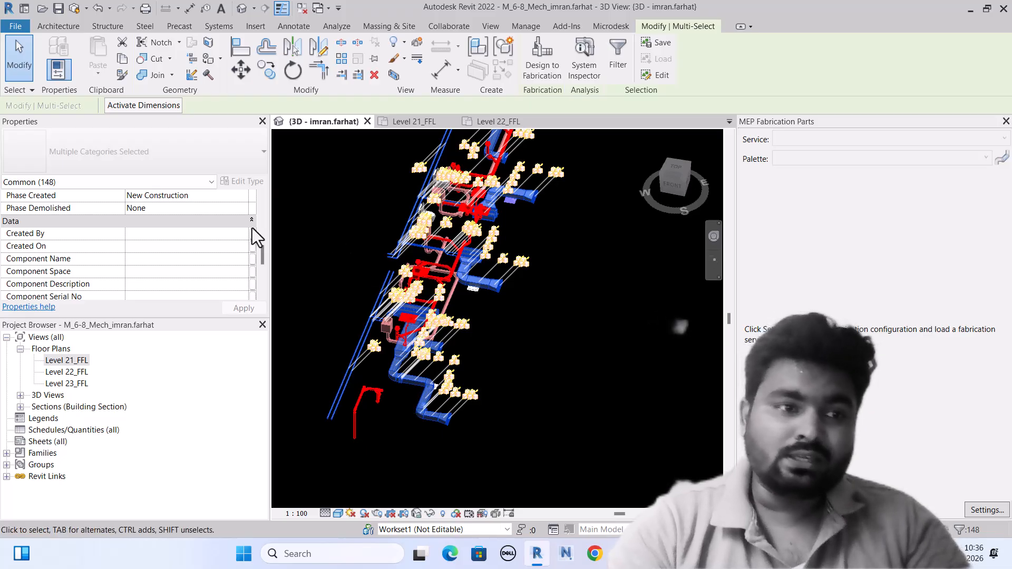
Check the common properties of the selected networks, including the Mechanical and Identity Data parameters, and clear the selection.
{"action": "scroll", "coordinate": [107, 237], "scroll_direction": "down", "scroll_amount": 3}
{"action": "scroll", "coordinate": [110, 242], "scroll_direction": "up", "scroll_amount": 5}
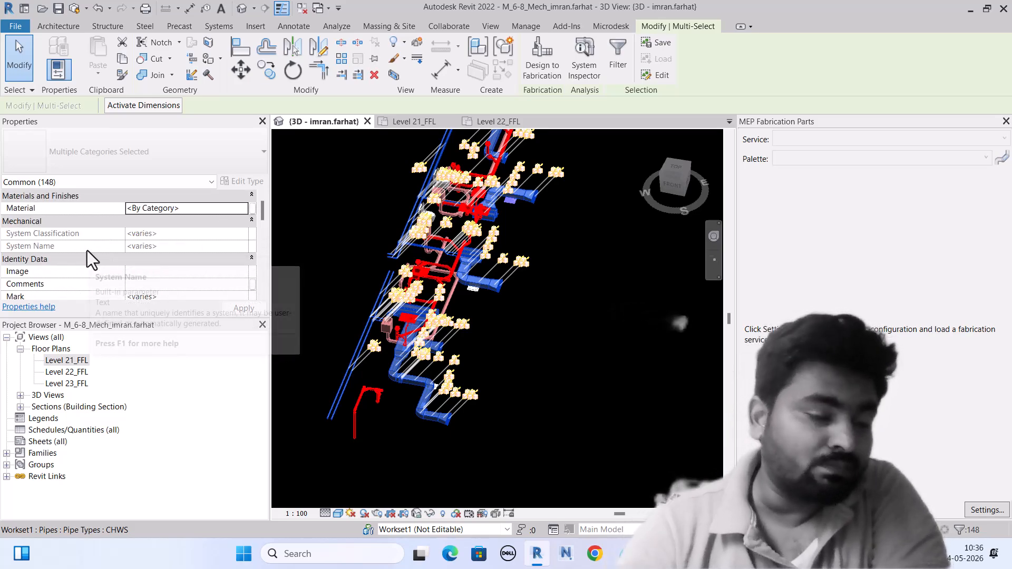
{"action": "left_click", "coordinate": [345, 286]}
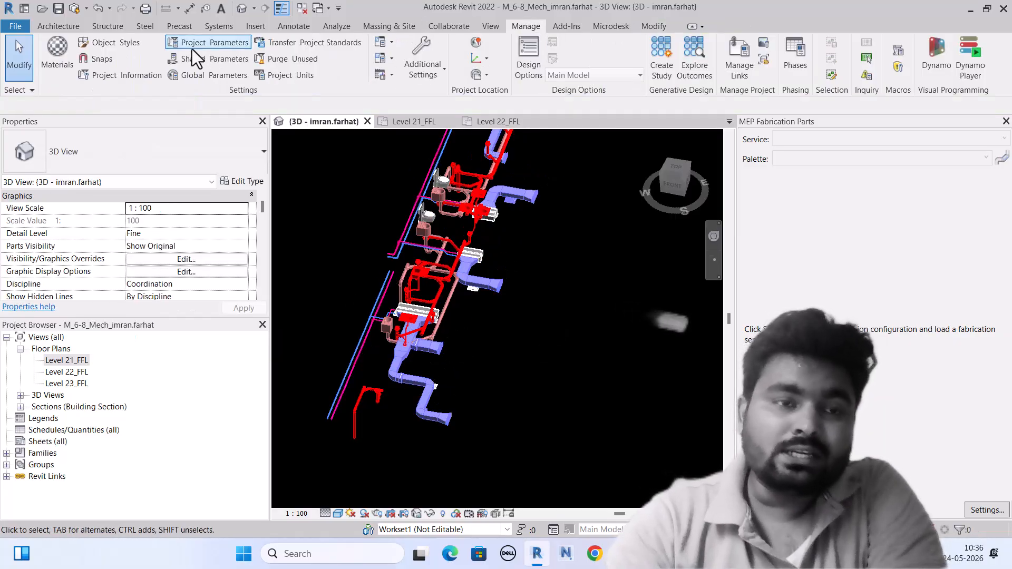
Add a project parameter based on the System shared parameter from the Filters group.
{"action": "left_click", "coordinate": [207, 43]}
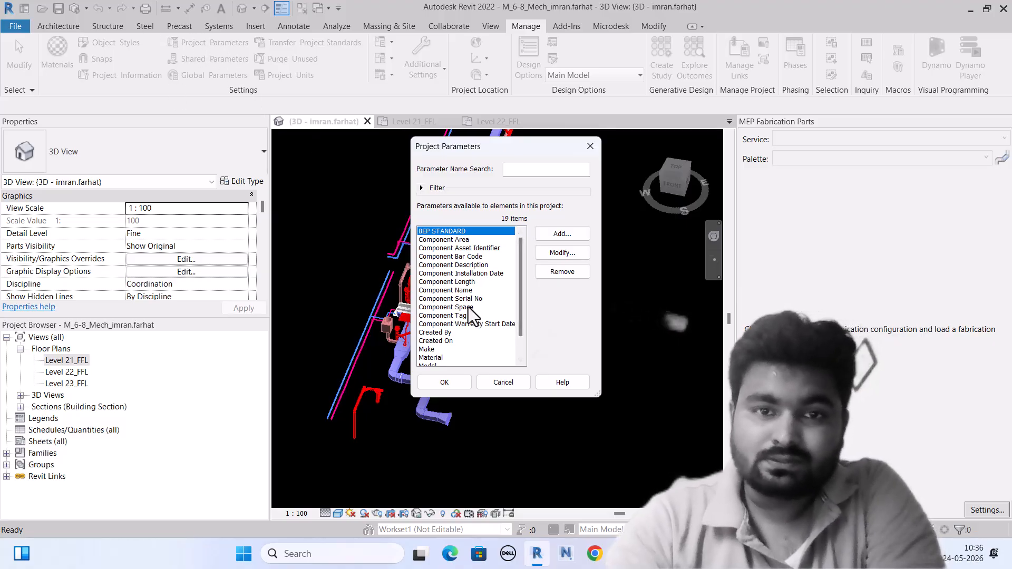
{"action": "scroll", "coordinate": [495, 295], "scroll_direction": "down", "scroll_amount": 3}
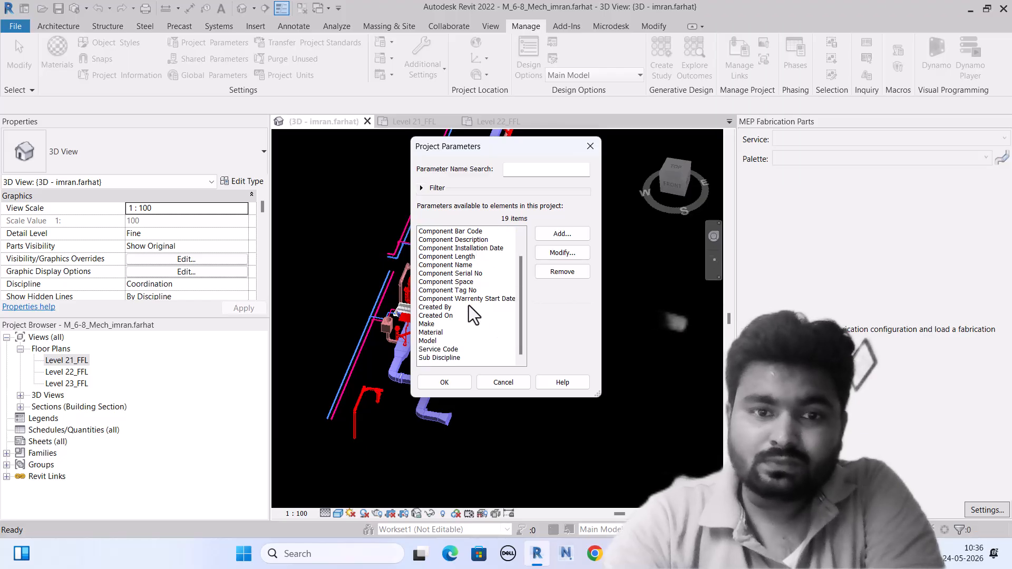
{"action": "scroll", "coordinate": [443, 358], "scroll_direction": "up", "scroll_amount": 1}
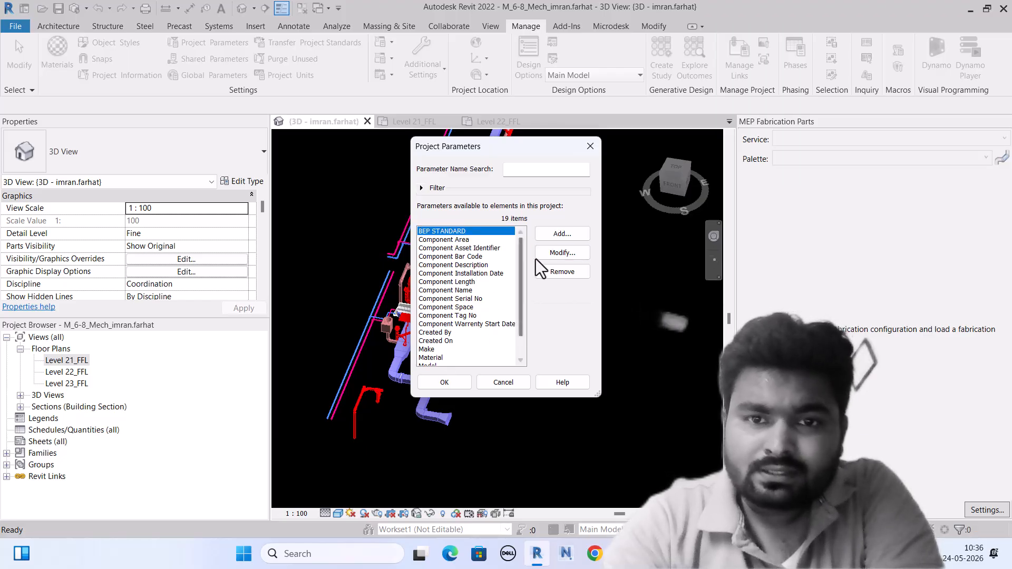
{"action": "left_click", "coordinate": [561, 234]}
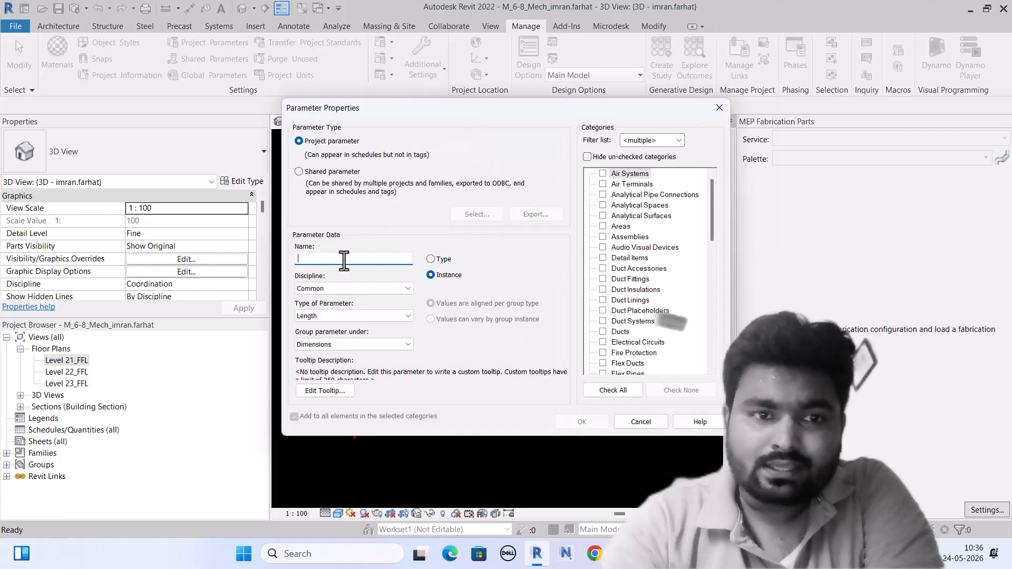
{"action": "left_click", "coordinate": [298, 172]}
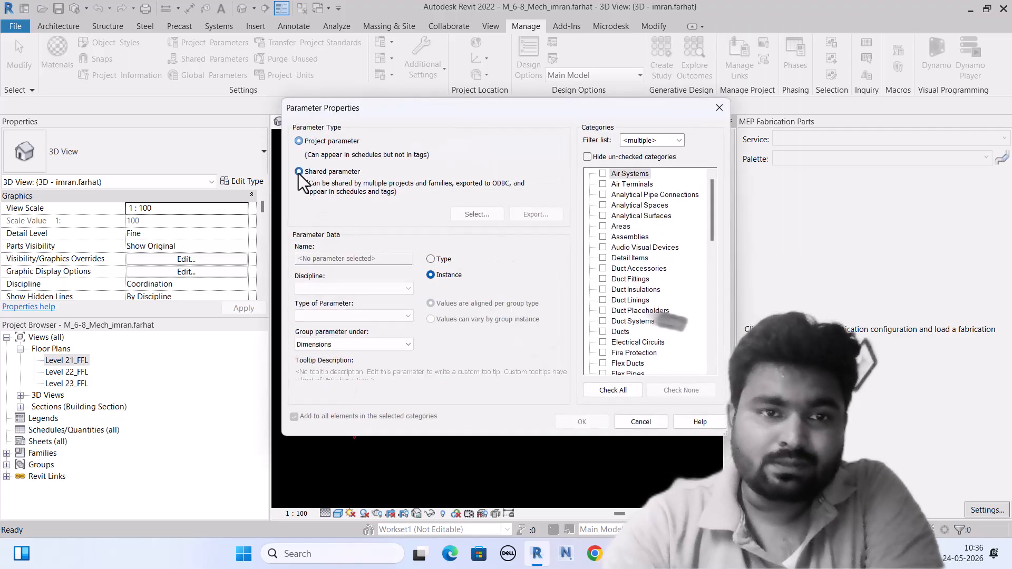
{"action": "left_click", "coordinate": [474, 214]}
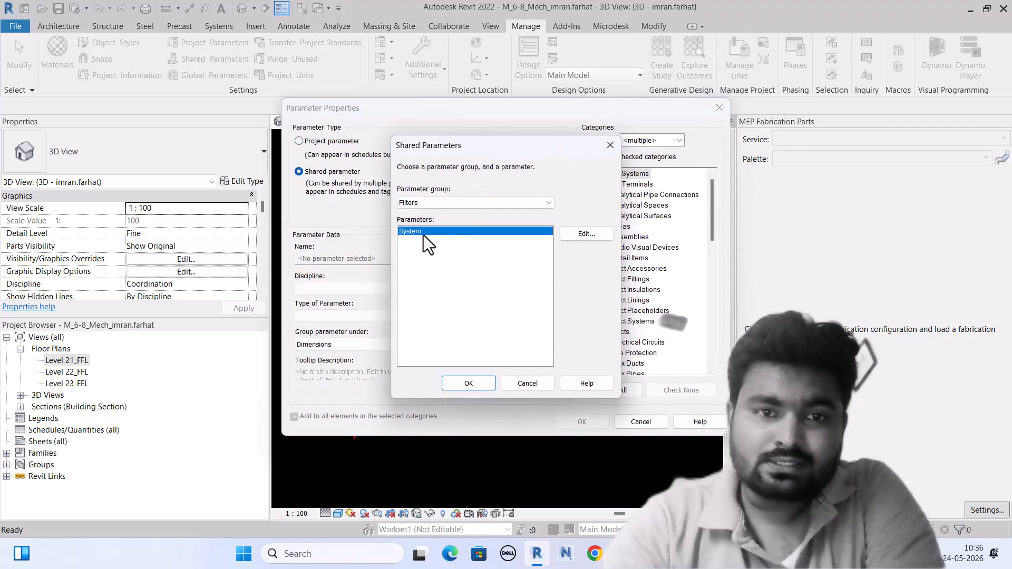
{"action": "left_click", "coordinate": [472, 384]}
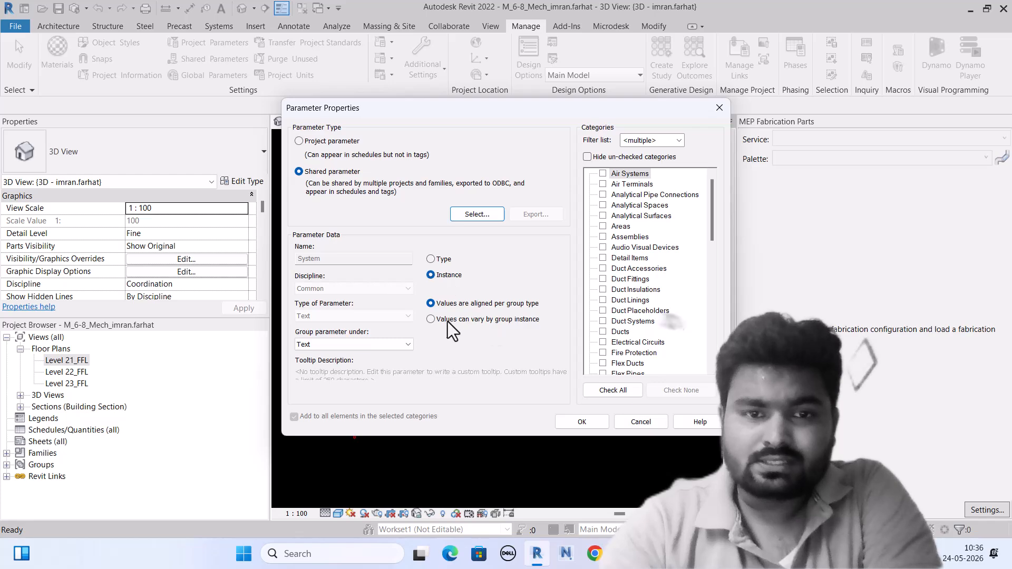
Look through the parameter's category list for those matching the modelled systems, and compare it with the 3D model.
{"action": "scroll", "coordinate": [635, 290], "scroll_direction": "down", "scroll_amount": 7}
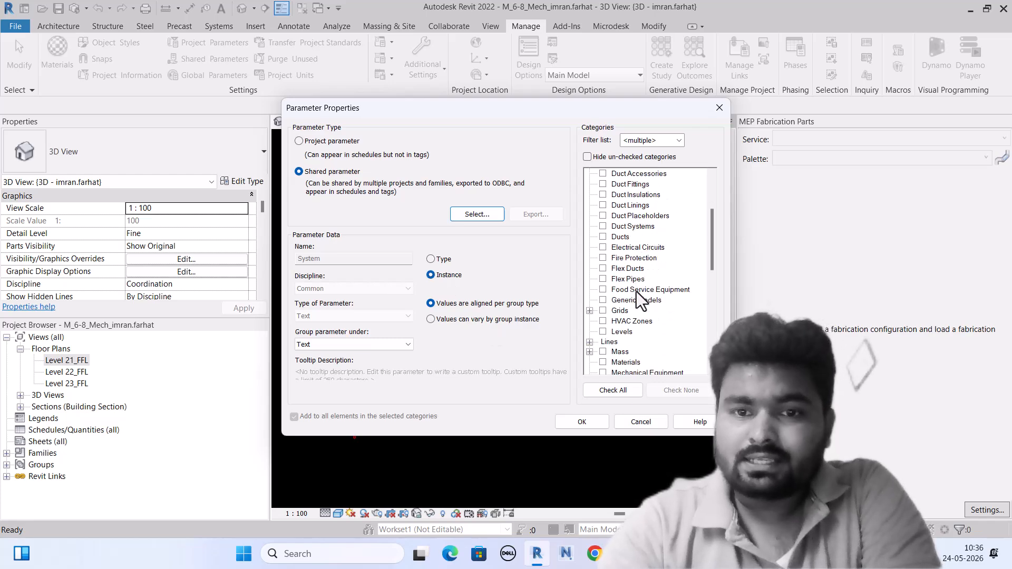
{"action": "scroll", "coordinate": [637, 293], "scroll_direction": "down", "scroll_amount": 2}
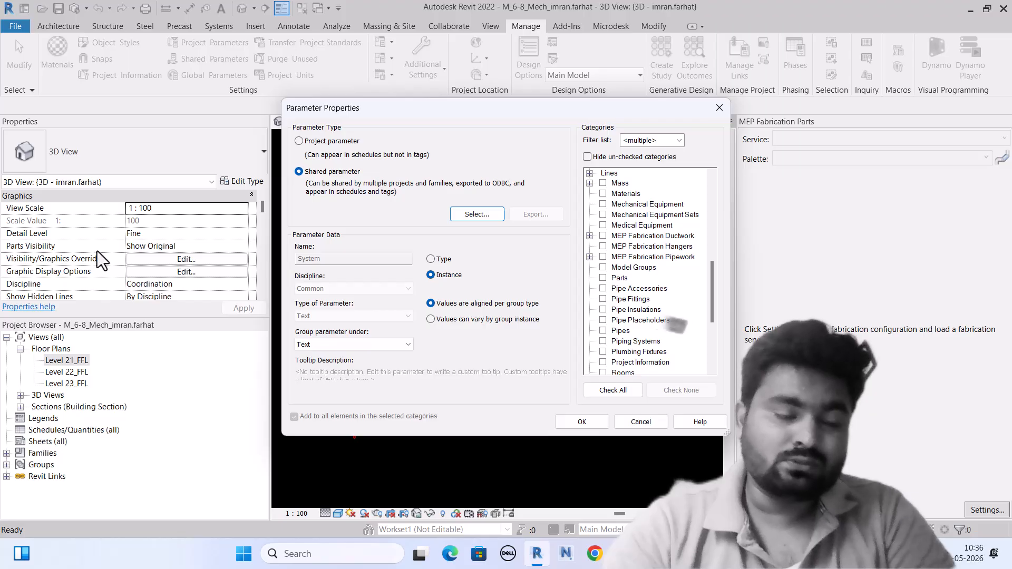
{"action": "scroll", "coordinate": [648, 293], "scroll_direction": "down", "scroll_amount": 5}
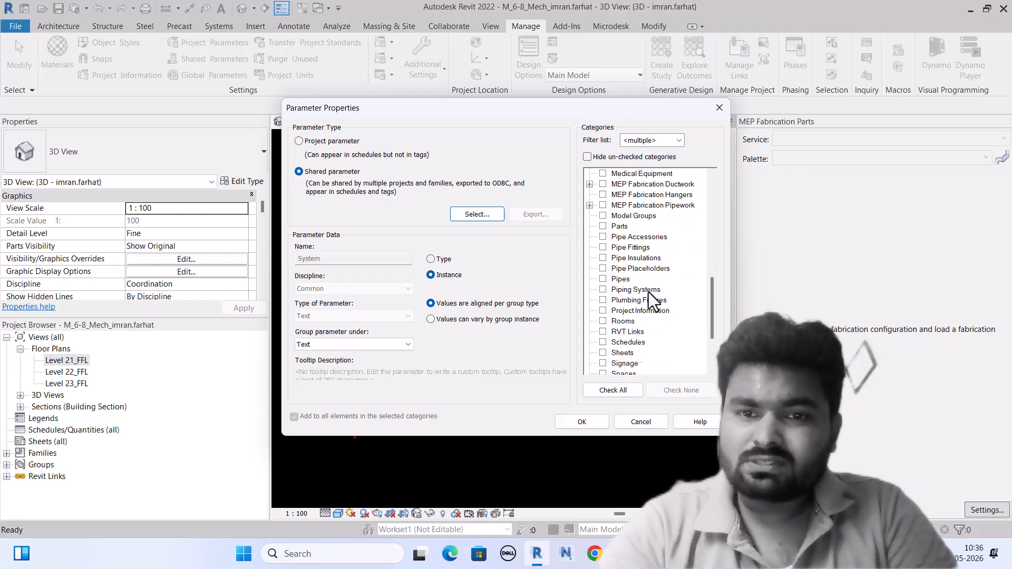
{"action": "scroll", "coordinate": [632, 330], "scroll_direction": "up", "scroll_amount": 9}
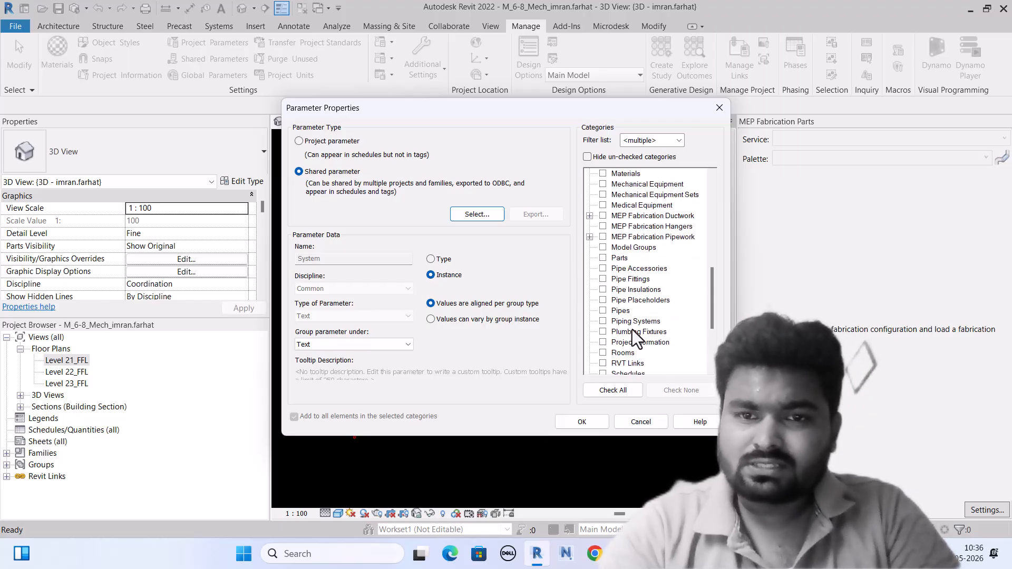
{"action": "scroll", "coordinate": [628, 316], "scroll_direction": "up", "scroll_amount": 4}
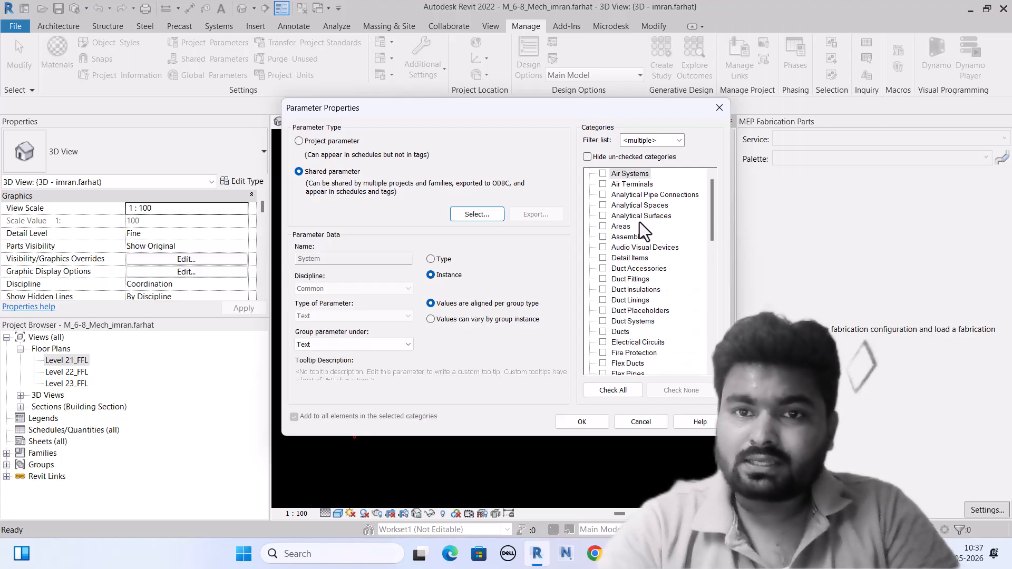
{"action": "scroll", "coordinate": [627, 287], "scroll_direction": "down", "scroll_amount": 2}
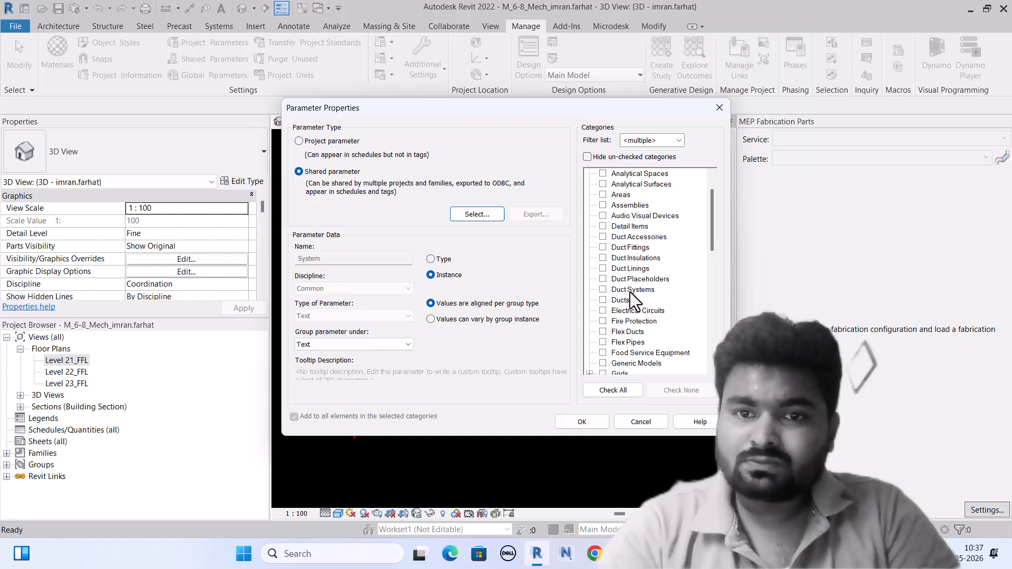
{"action": "scroll", "coordinate": [632, 322], "scroll_direction": "down", "scroll_amount": 1}
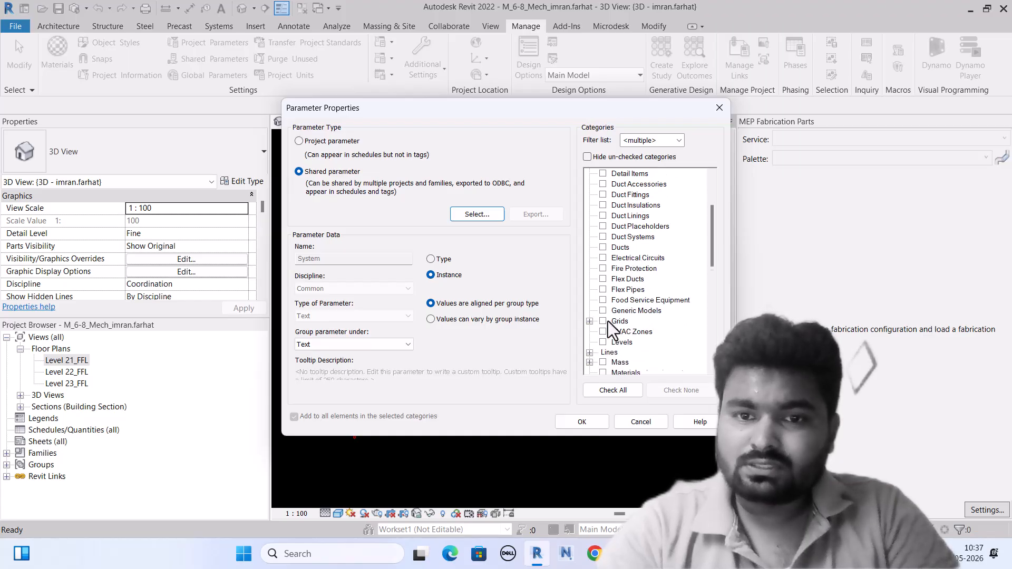
{"action": "scroll", "coordinate": [608, 321], "scroll_direction": "down", "scroll_amount": 2}
{"action": "scroll", "coordinate": [638, 314], "scroll_direction": "down", "scroll_amount": 2}
{"action": "scroll", "coordinate": [638, 314], "scroll_direction": "down", "scroll_amount": 6}
{"action": "scroll", "coordinate": [629, 314], "scroll_direction": "down", "scroll_amount": 1}
{"action": "scroll", "coordinate": [621, 241], "scroll_direction": "down", "scroll_amount": 1}
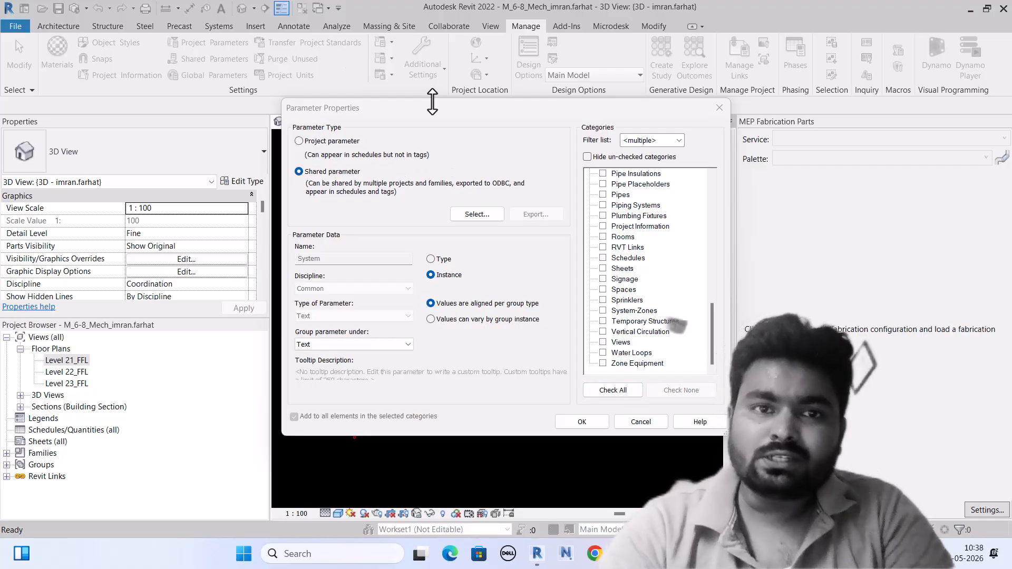
{"action": "left_click_drag", "start_coordinate": [432, 106], "coordinate": [674, 157]}
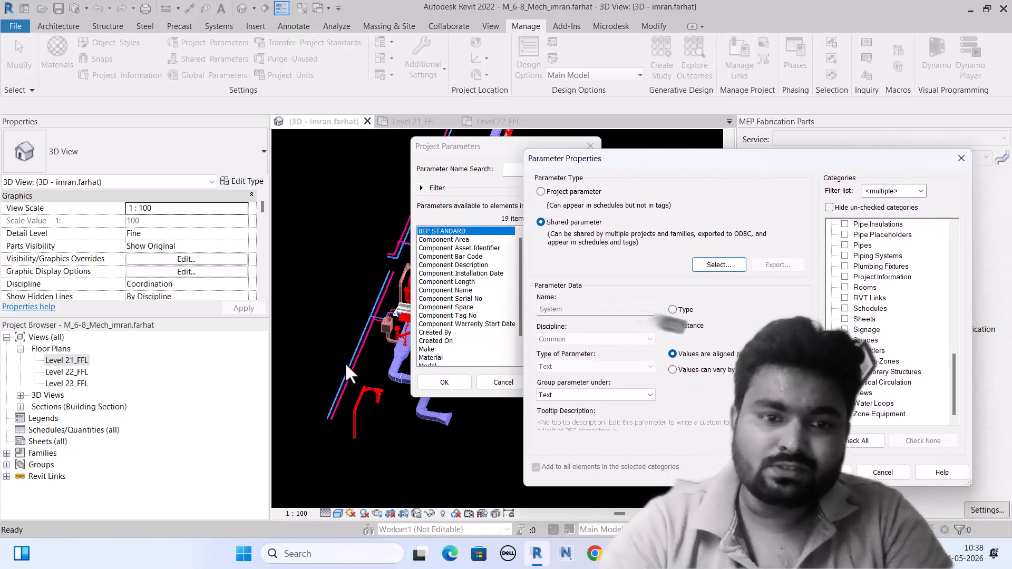
{"action": "left_click_drag", "start_coordinate": [745, 154], "coordinate": [492, 71]}
Assign the System parameter to Air Terminals, Duct Accessories, Duct Fittings, Duct Insulations, Duct Linings and Ducts.
{"action": "scroll", "coordinate": [624, 189], "scroll_direction": "up", "scroll_amount": 4}
{"action": "scroll", "coordinate": [616, 190], "scroll_direction": "up", "scroll_amount": 10}
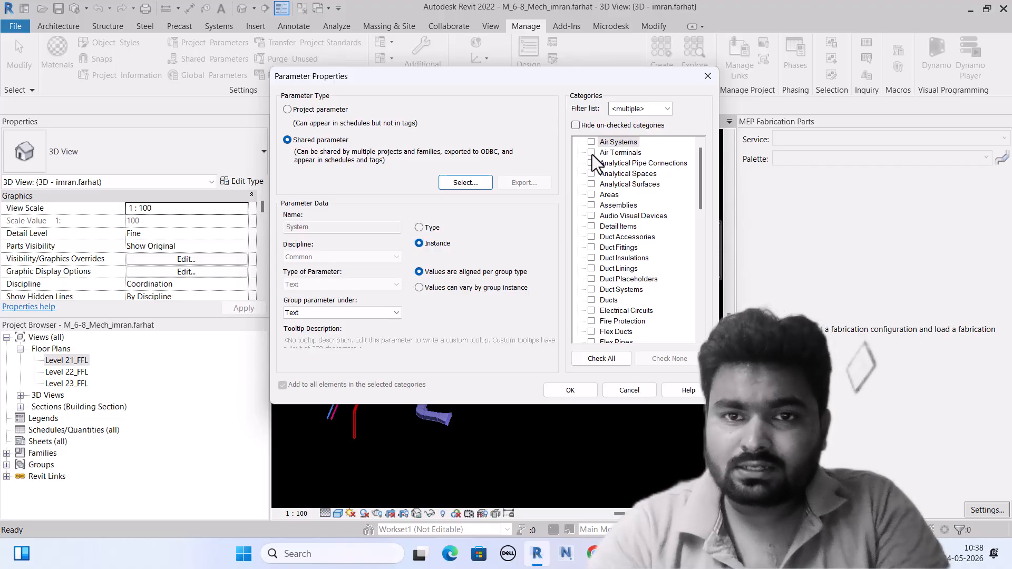
{"action": "left_click", "coordinate": [591, 153]}
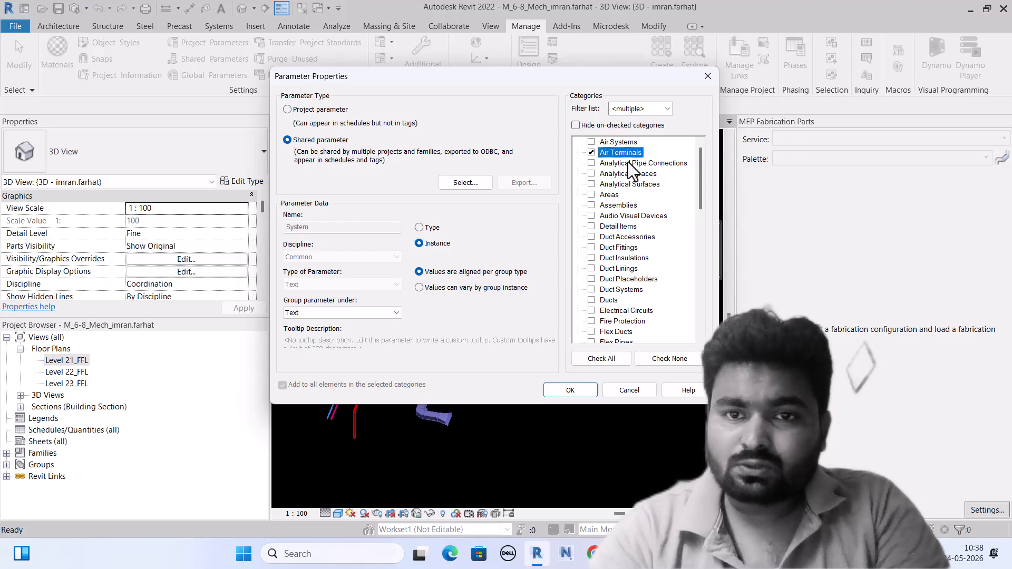
{"action": "left_click", "coordinate": [591, 237]}
{"action": "left_click", "coordinate": [590, 248]}
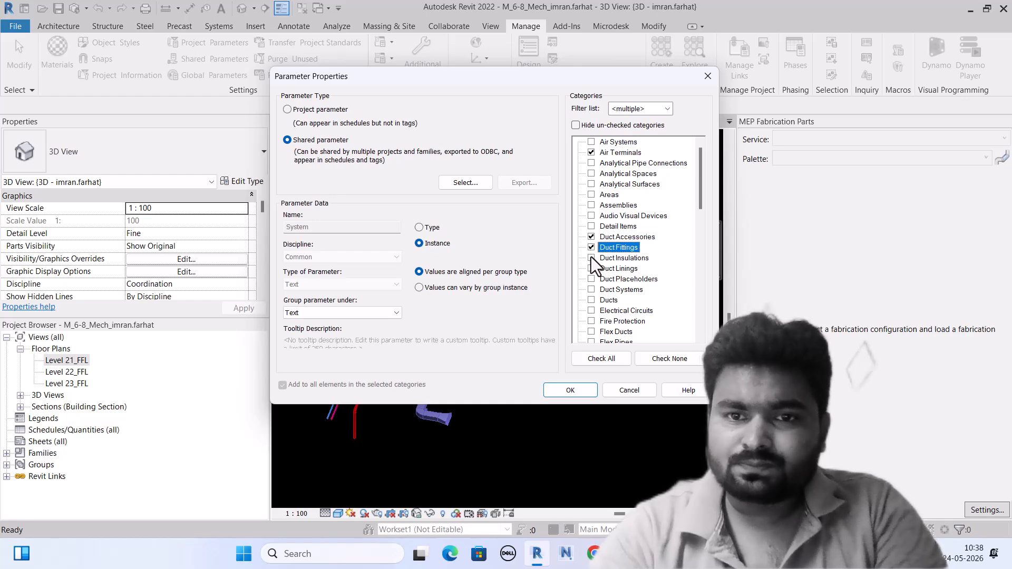
{"action": "left_click", "coordinate": [591, 257]}
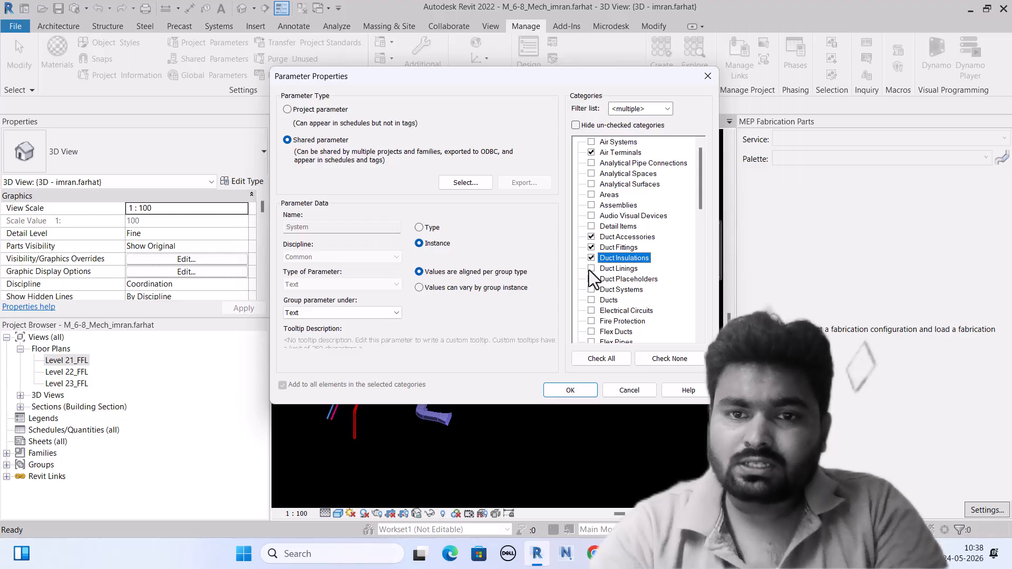
{"action": "left_click", "coordinate": [591, 269]}
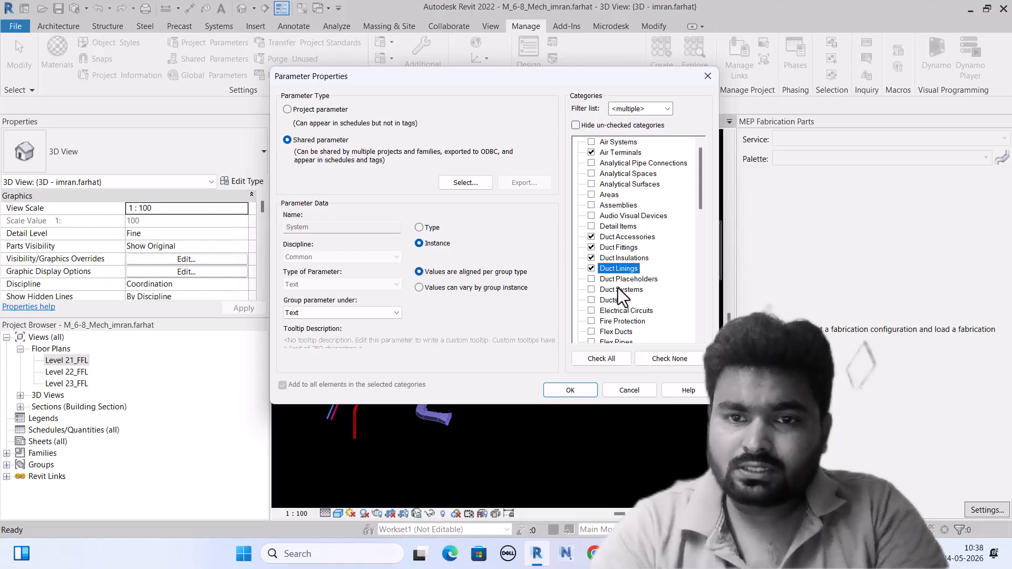
{"action": "scroll", "coordinate": [590, 292], "scroll_direction": "down", "scroll_amount": 1}
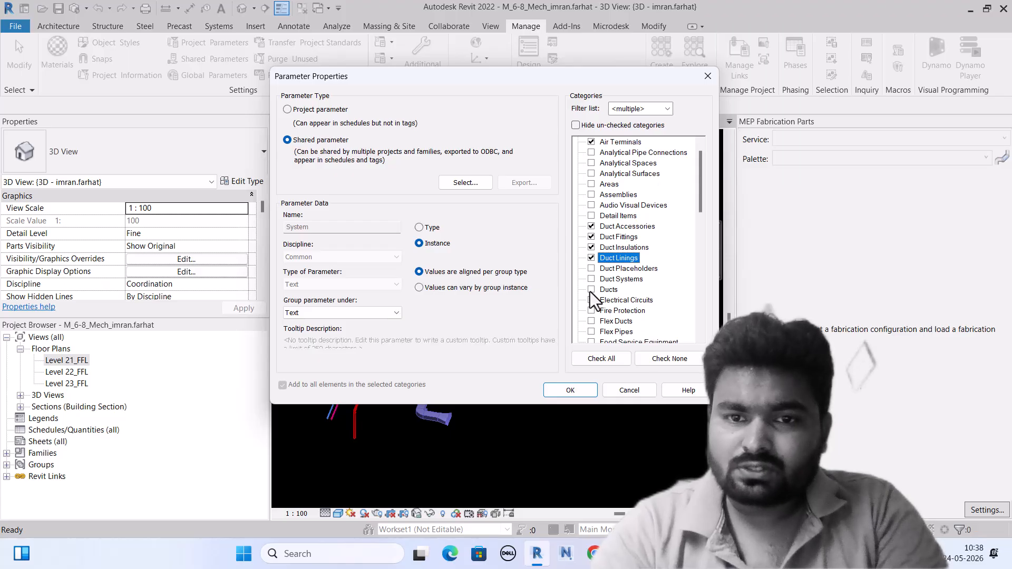
{"action": "left_click", "coordinate": [590, 291]}
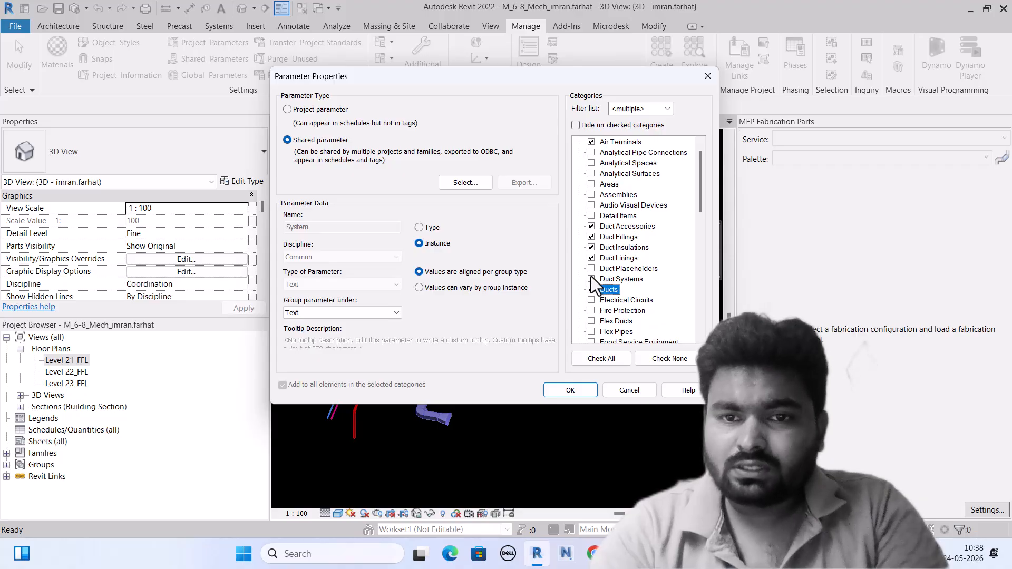
Include the Mechanical Equipment category in the System parameter's assigned categories.
{"action": "scroll", "coordinate": [590, 276], "scroll_direction": "down", "scroll_amount": 4}
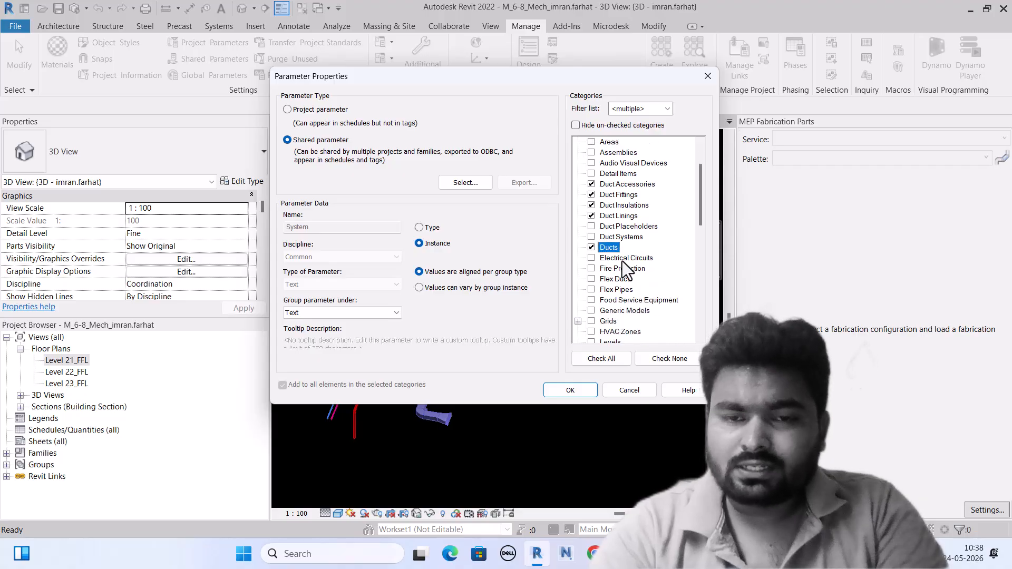
{"action": "scroll", "coordinate": [598, 280], "scroll_direction": "down", "scroll_amount": 1}
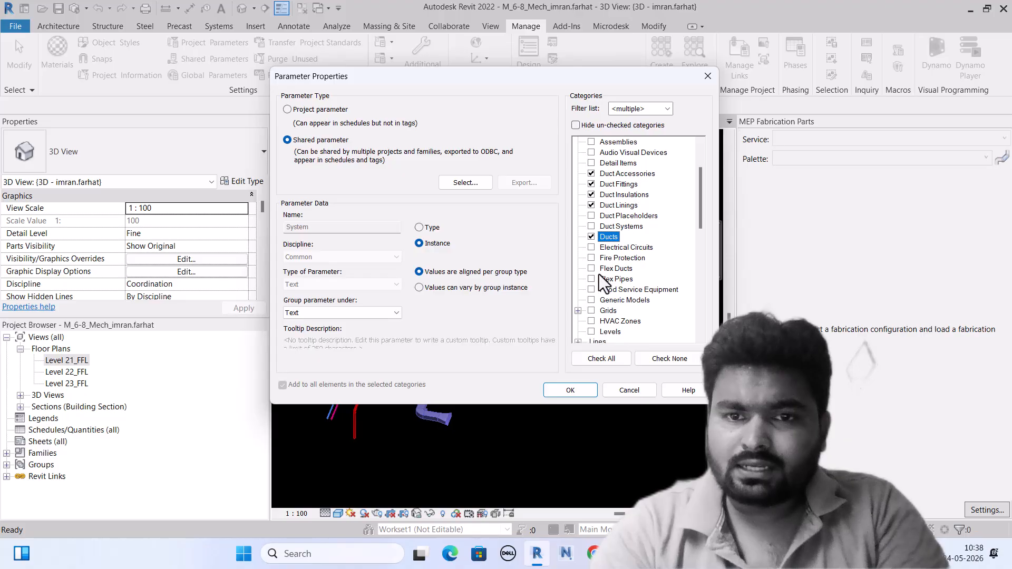
{"action": "scroll", "coordinate": [593, 274], "scroll_direction": "down", "scroll_amount": 2}
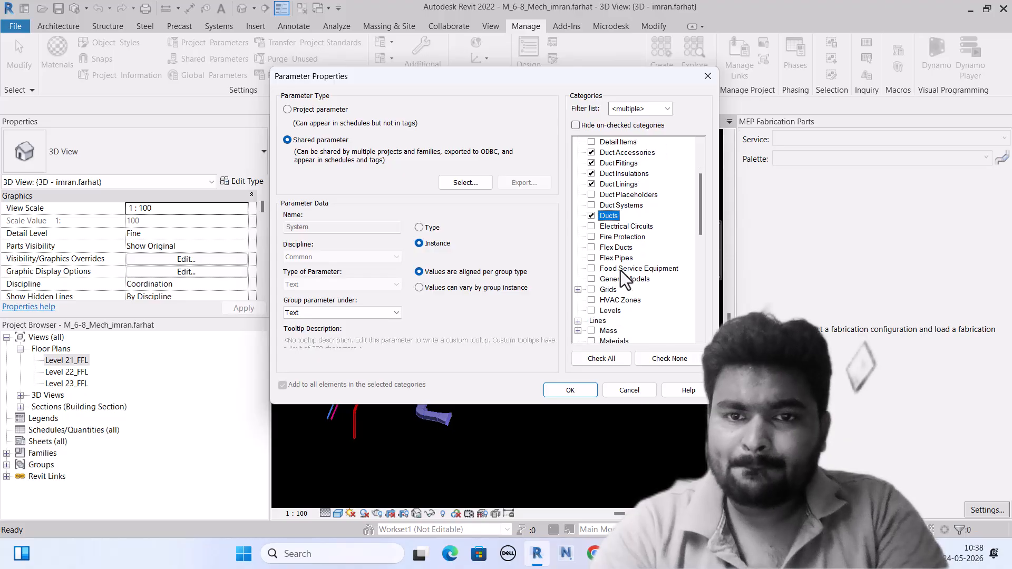
{"action": "scroll", "coordinate": [610, 282], "scroll_direction": "down", "scroll_amount": 4}
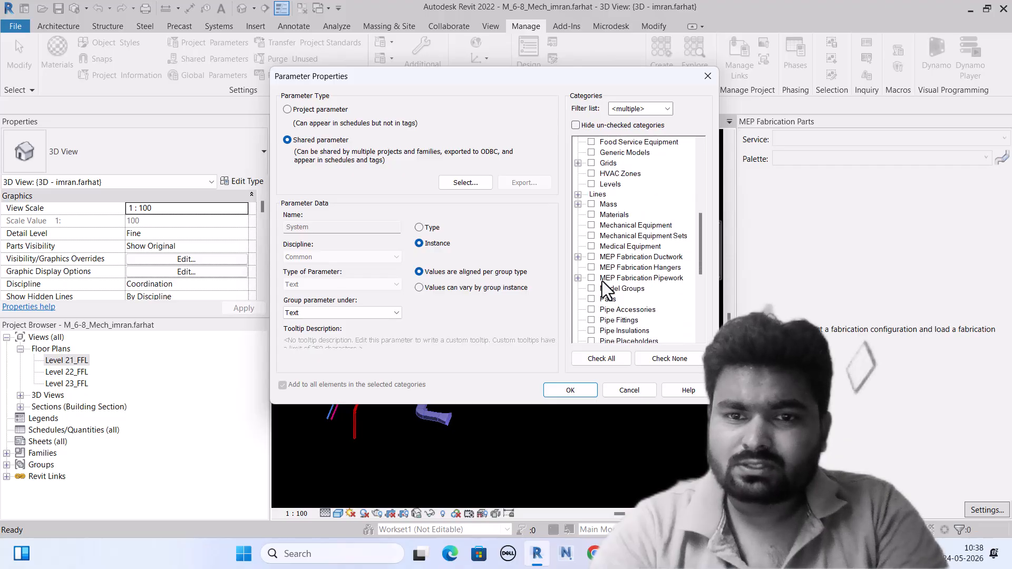
{"action": "left_click", "coordinate": [591, 226]}
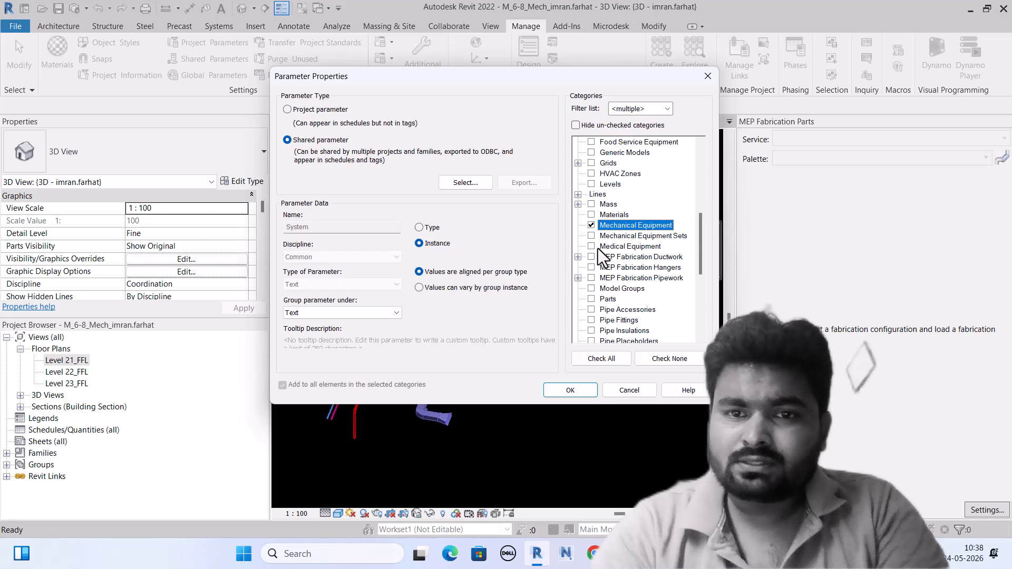
Assign the System parameter to Pipe Accessories, Pipe Fittings, Pipe Insulations, Pipes and Plumbing Fixtures as well.
{"action": "scroll", "coordinate": [594, 291], "scroll_direction": "down", "scroll_amount": 2}
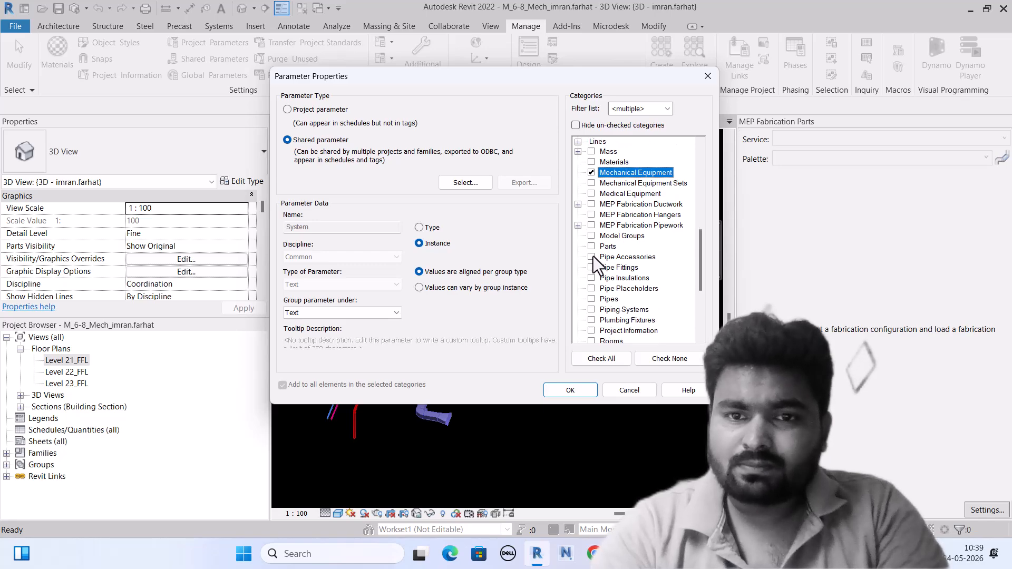
{"action": "left_click", "coordinate": [592, 257]}
{"action": "left_click", "coordinate": [591, 268]}
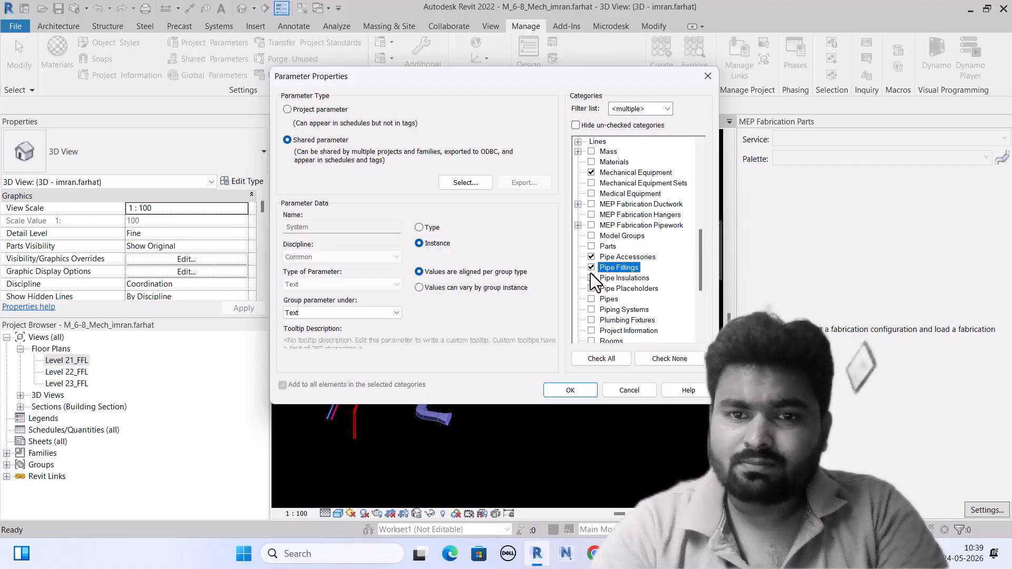
{"action": "left_click", "coordinate": [590, 280]}
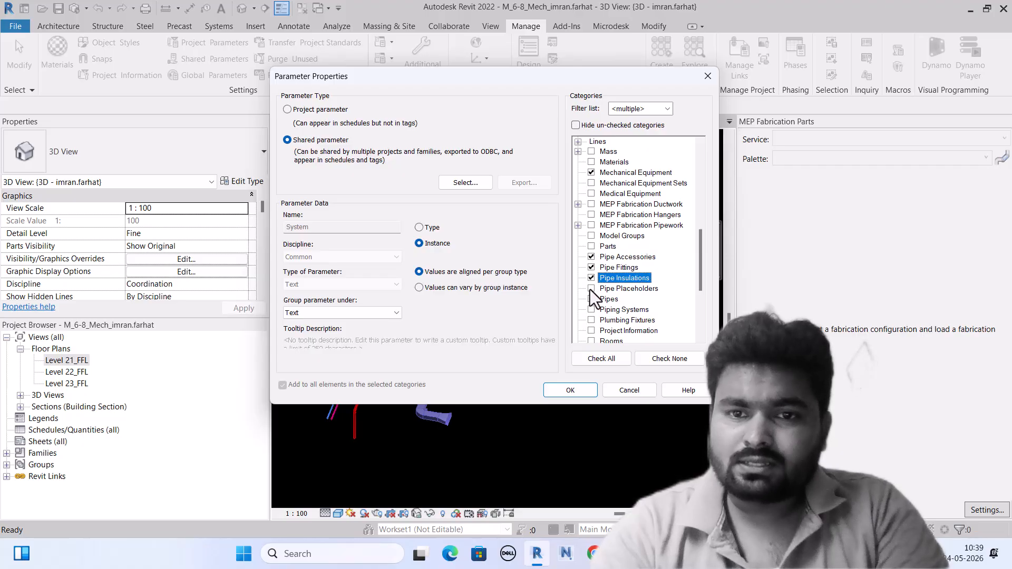
{"action": "left_click", "coordinate": [591, 299]}
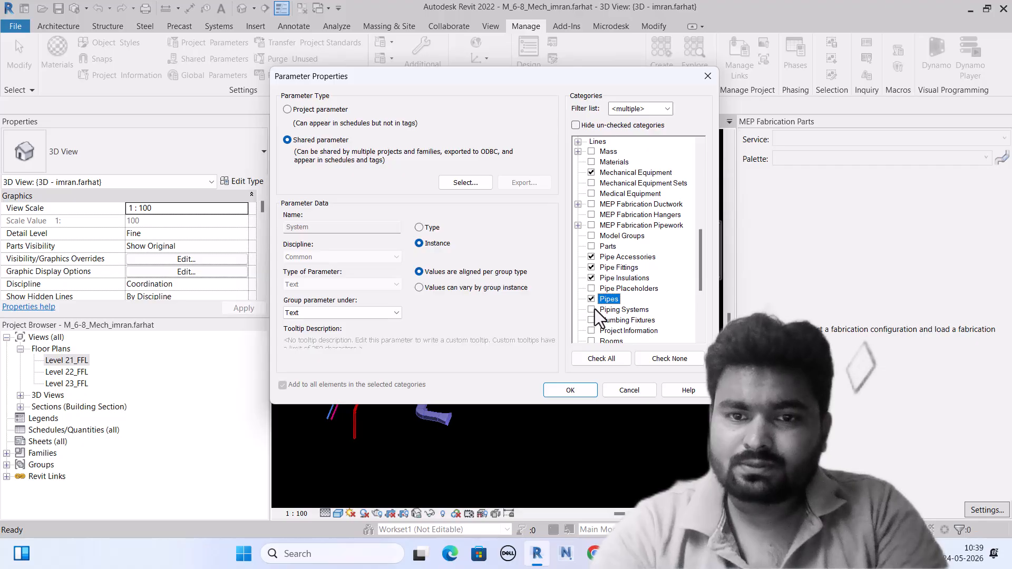
{"action": "scroll", "coordinate": [595, 305], "scroll_direction": "down", "scroll_amount": 1}
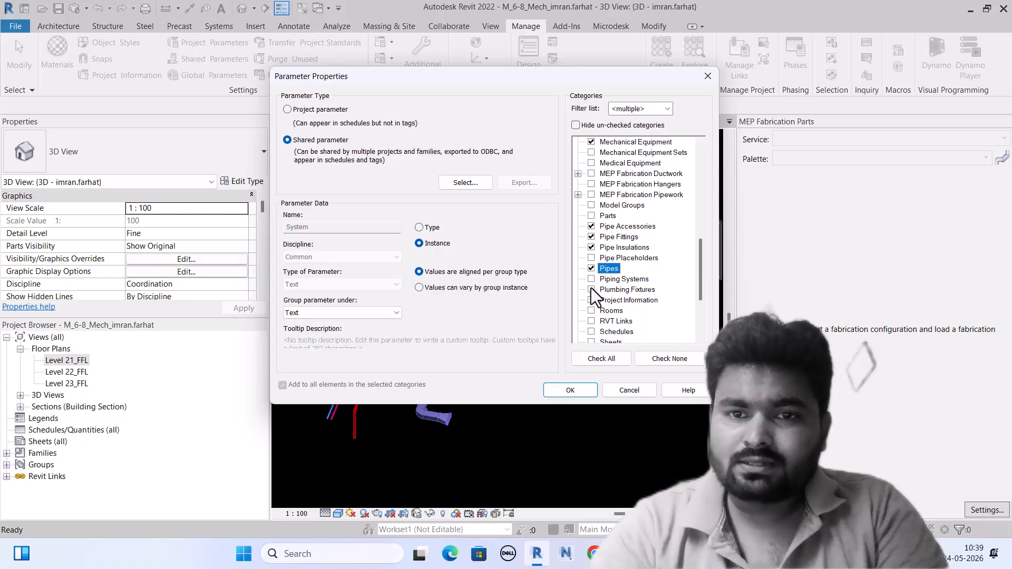
{"action": "left_click", "coordinate": [592, 288]}
{"action": "scroll", "coordinate": [602, 301], "scroll_direction": "down", "scroll_amount": 1}
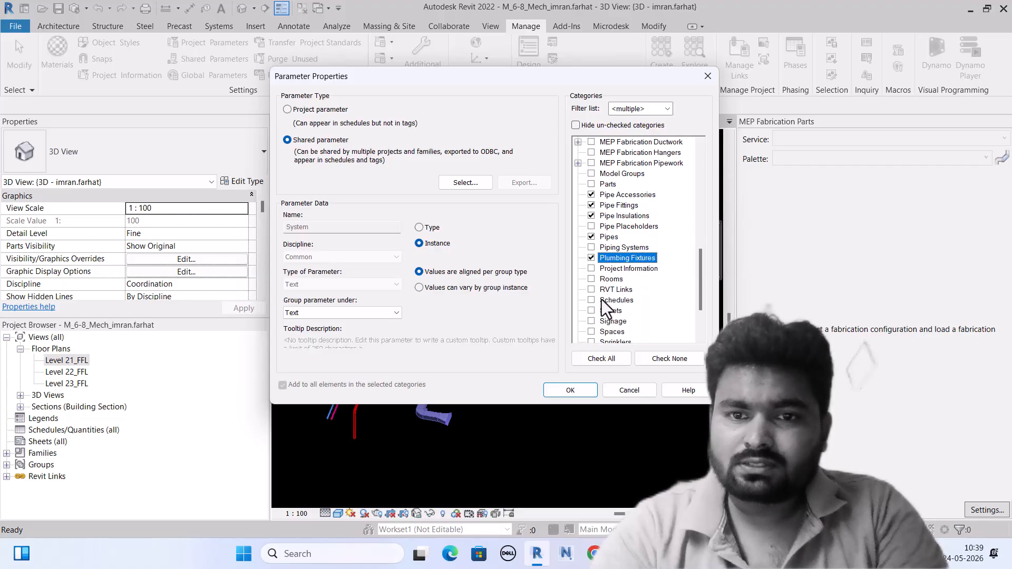
{"action": "scroll", "coordinate": [602, 299], "scroll_direction": "down", "scroll_amount": 3}
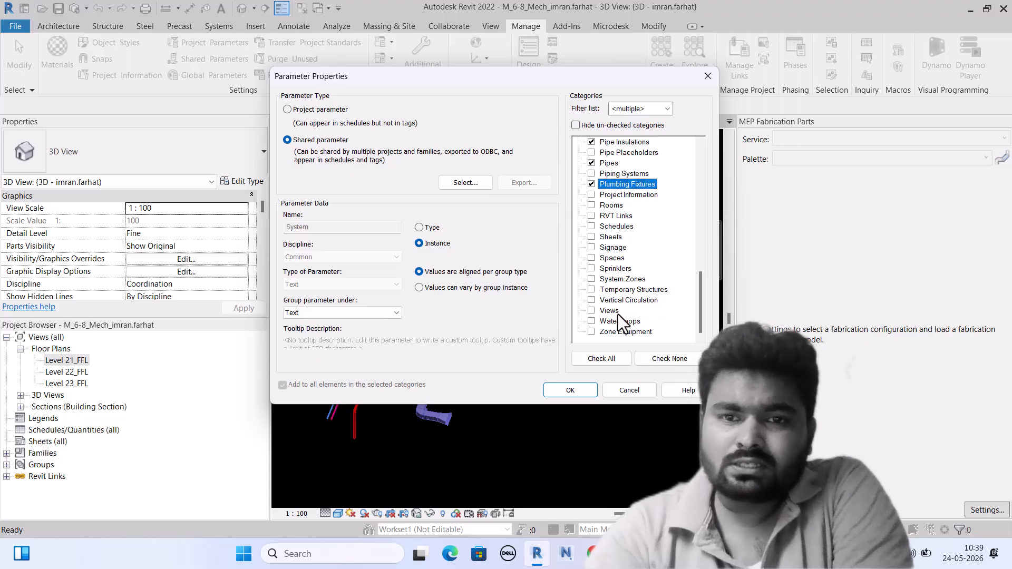
Hide the un-checked categories to review the assigned ones, then confirm the System parameter and the project parameter list.
{"action": "scroll", "coordinate": [617, 314], "scroll_direction": "up", "scroll_amount": 2}
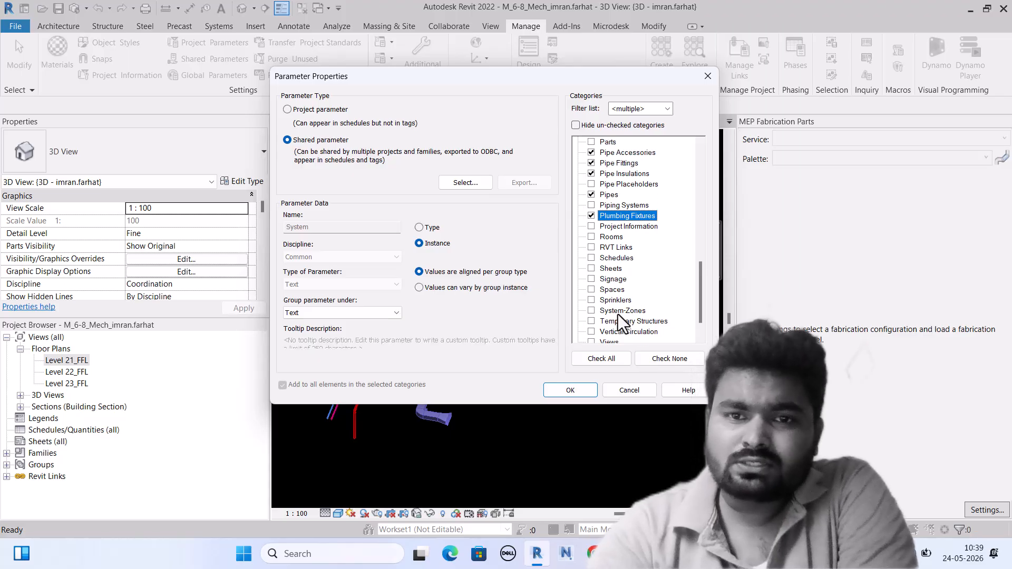
{"action": "left_click", "coordinate": [576, 125]}
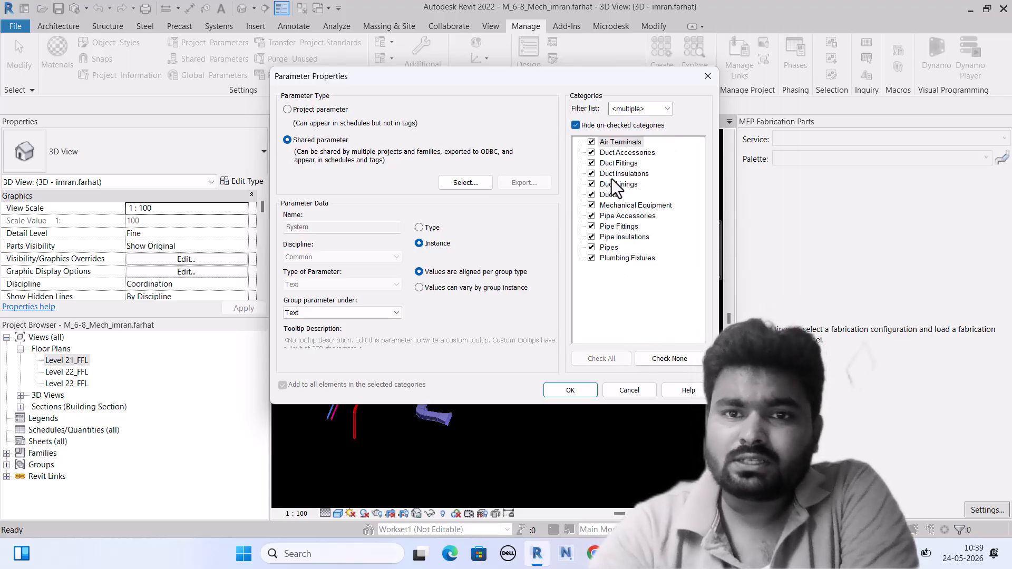
{"action": "left_click", "coordinate": [561, 391]}
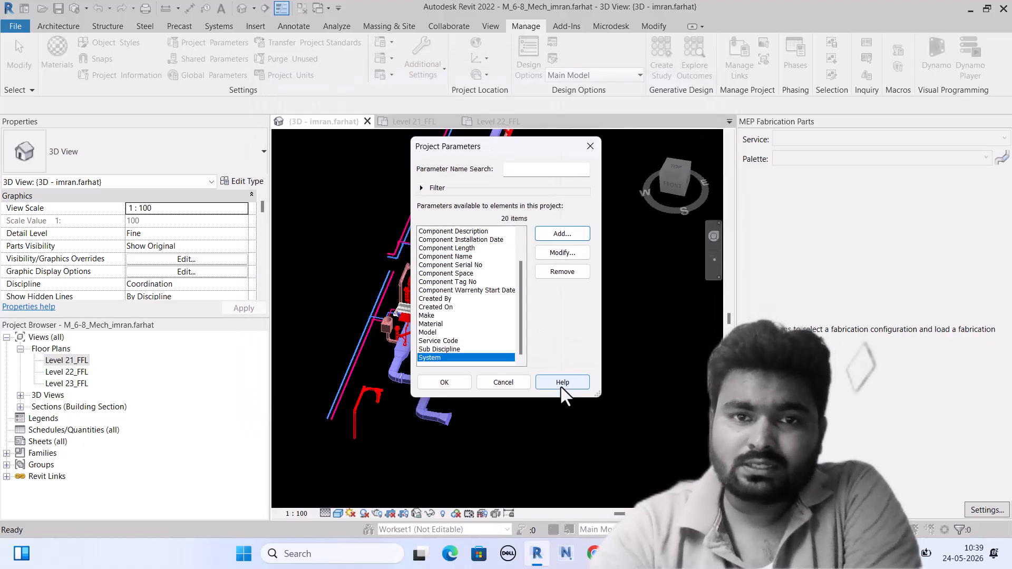
{"action": "left_click", "coordinate": [447, 377]}
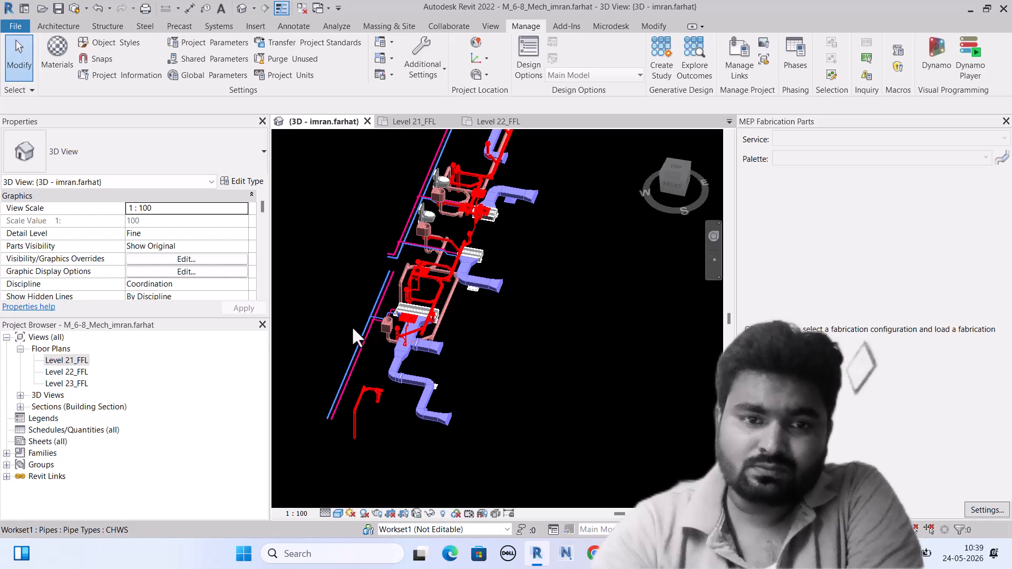
Select the rectangular duct near the end of the lowest duct run and check its properties for the System parameter.
{"action": "scroll", "coordinate": [350, 333], "scroll_direction": "up", "scroll_amount": 3}
{"action": "scroll", "coordinate": [417, 273], "scroll_direction": "down", "scroll_amount": 3}
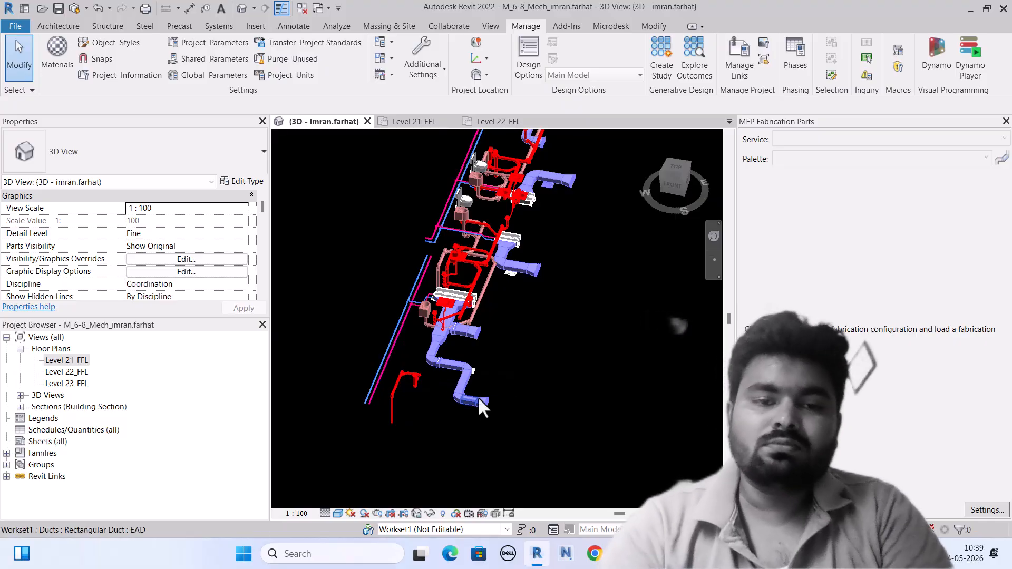
{"action": "scroll", "coordinate": [456, 420], "scroll_direction": "down", "scroll_amount": 1}
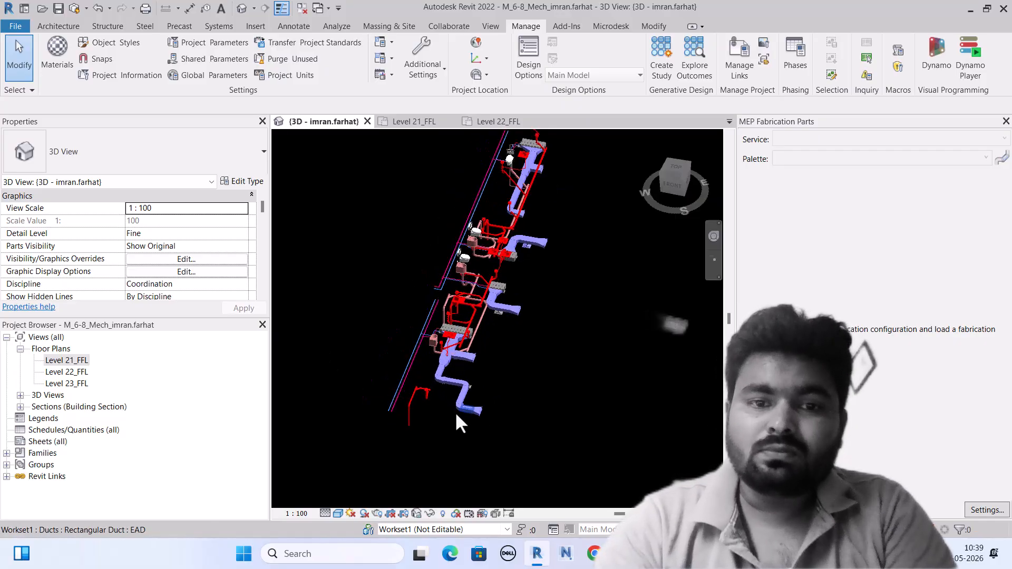
{"action": "scroll", "coordinate": [458, 408], "scroll_direction": "up", "scroll_amount": 2}
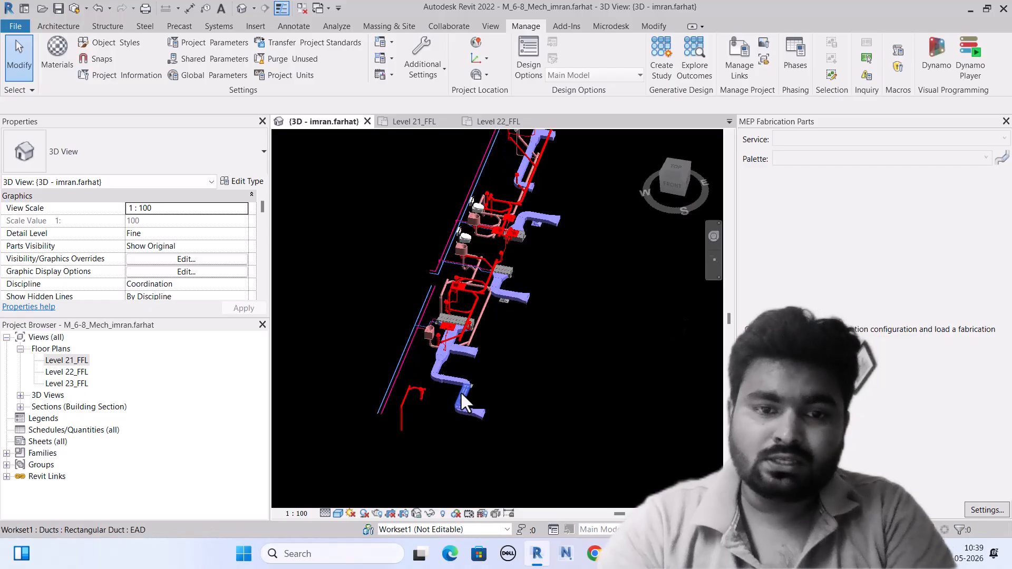
{"action": "scroll", "coordinate": [459, 411], "scroll_direction": "up", "scroll_amount": 3}
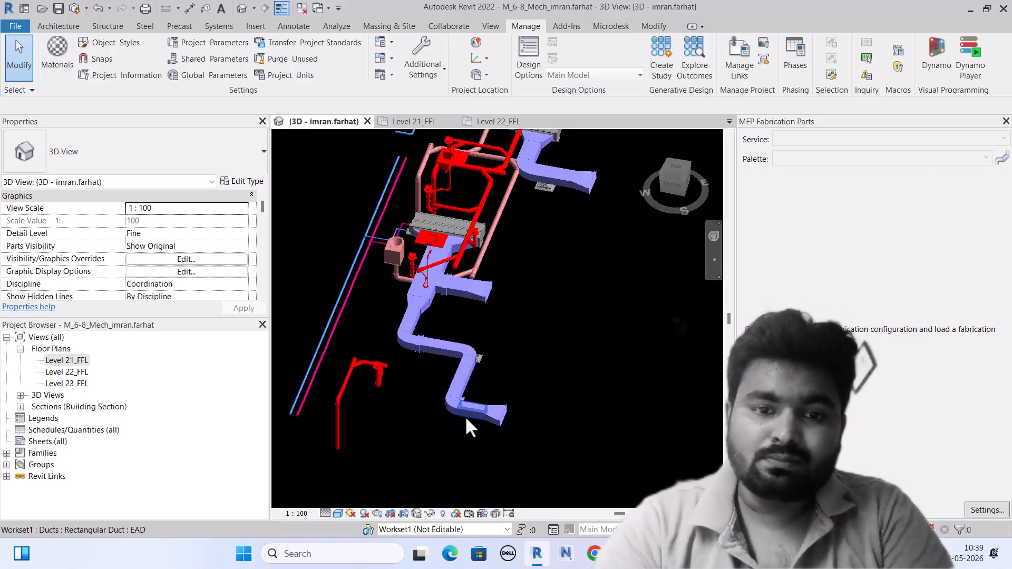
{"action": "left_click", "coordinate": [467, 413]}
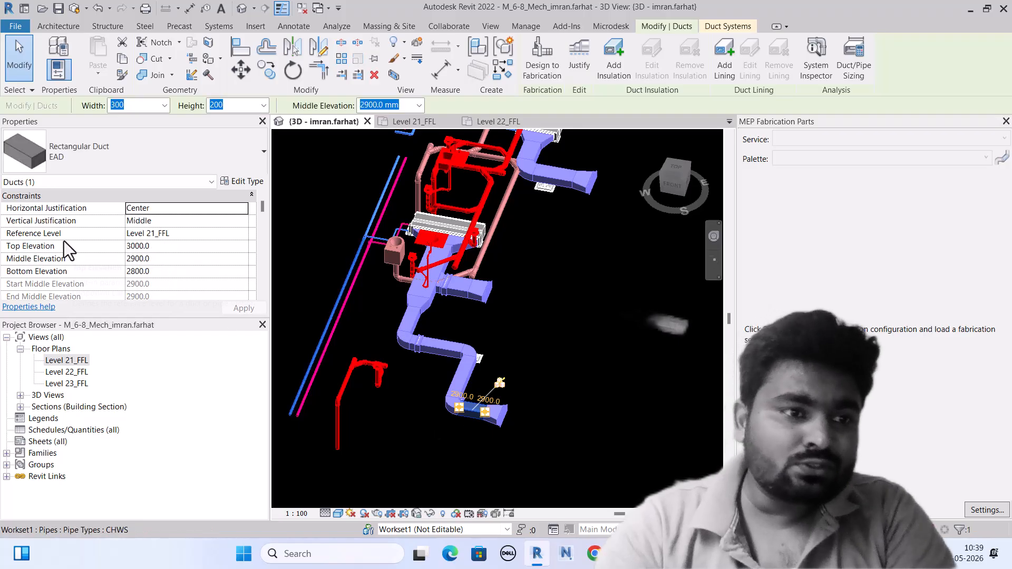
{"action": "scroll", "coordinate": [64, 241], "scroll_direction": "down", "scroll_amount": 2}
{"action": "scroll", "coordinate": [65, 242], "scroll_direction": "down", "scroll_amount": 3}
{"action": "scroll", "coordinate": [16, 206], "scroll_direction": "up", "scroll_amount": 1}
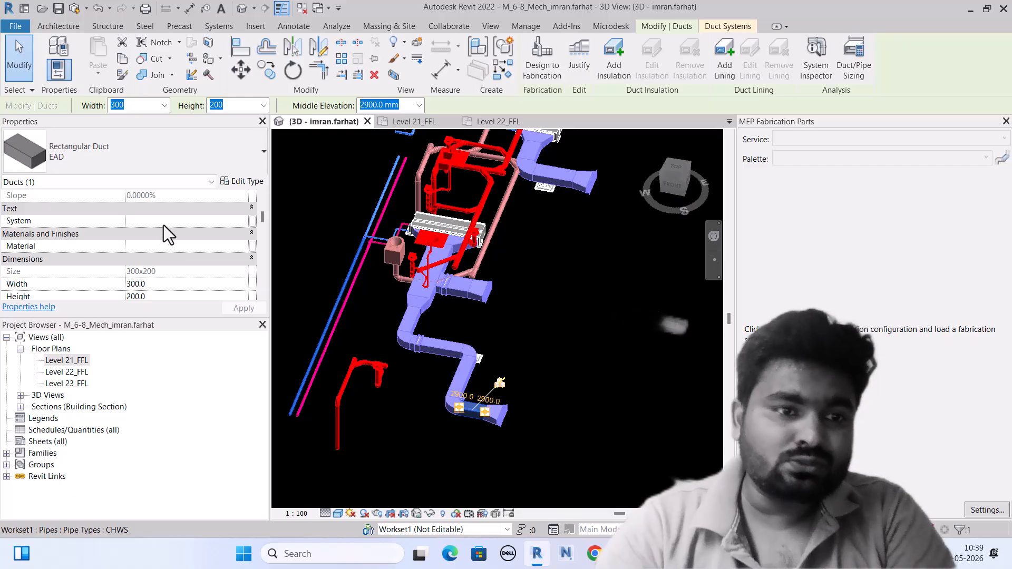
{"action": "left_click", "coordinate": [450, 441]}
Select all the connected duct networks in the 3D view together, including their equipment and chilled water pipes.
{"action": "scroll", "coordinate": [451, 441], "scroll_direction": "down", "scroll_amount": 3}
{"action": "scroll", "coordinate": [451, 443], "scroll_direction": "down", "scroll_amount": 2}
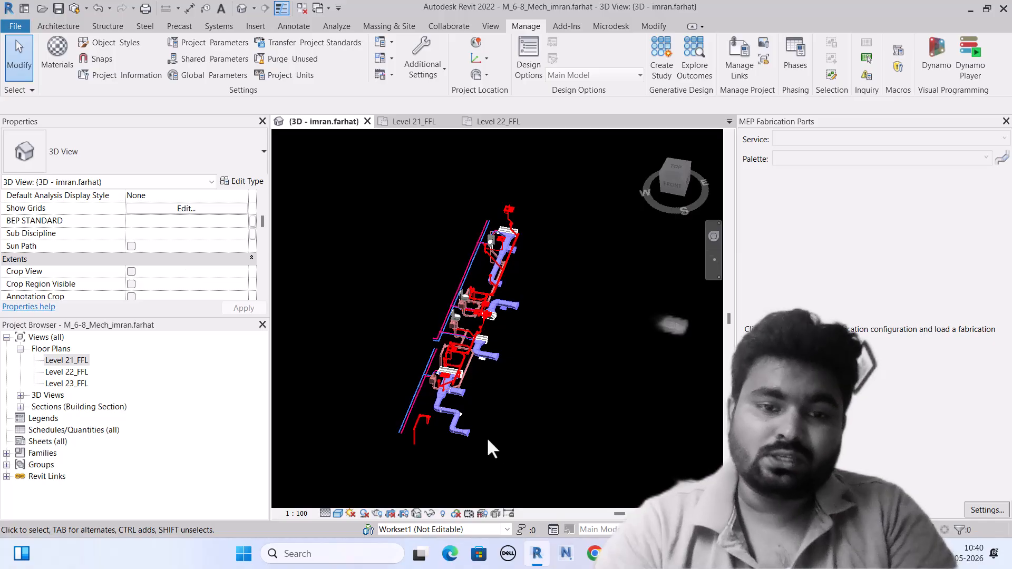
{"action": "scroll", "coordinate": [475, 417], "scroll_direction": "up", "scroll_amount": 5}
{"action": "scroll", "coordinate": [461, 432], "scroll_direction": "up", "scroll_amount": 3}
{"action": "scroll", "coordinate": [474, 446], "scroll_direction": "down", "scroll_amount": 4}
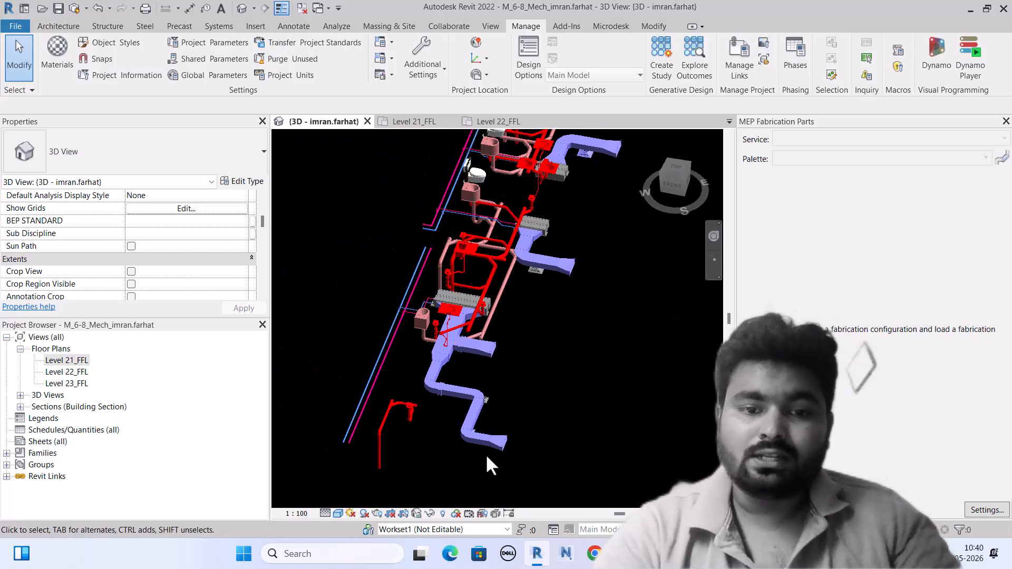
{"action": "key", "text": "Tab"}
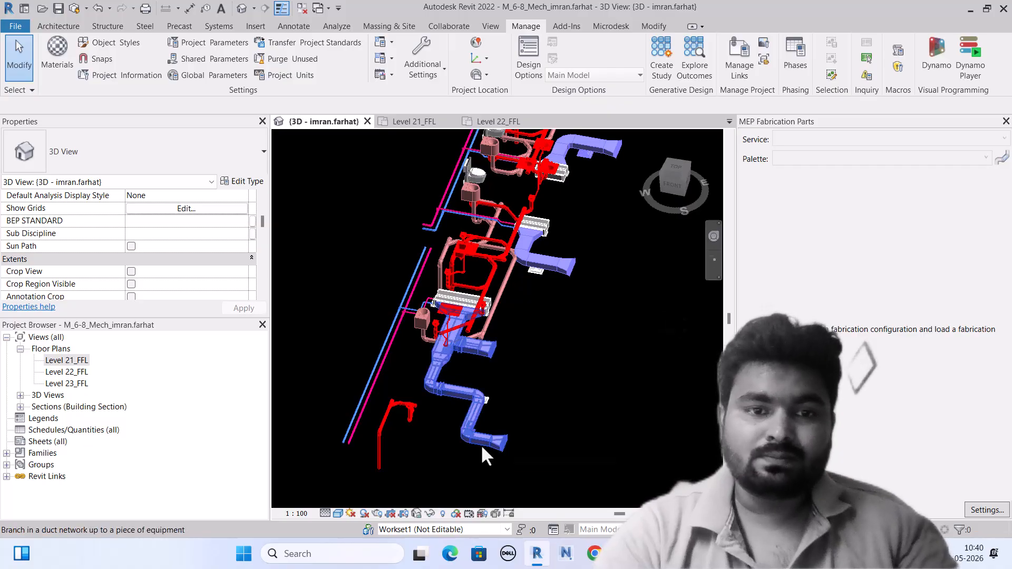
{"action": "left_click", "coordinate": [481, 445]}
{"action": "scroll", "coordinate": [564, 261], "scroll_direction": "up", "scroll_amount": 2}
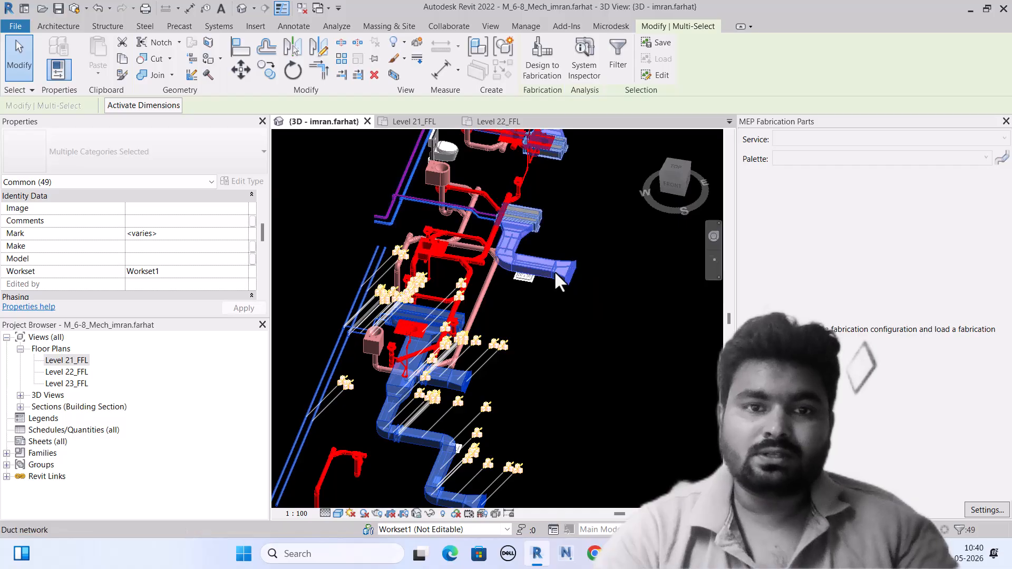
{"action": "left_click", "coordinate": [554, 270], "text": "ctrl"}
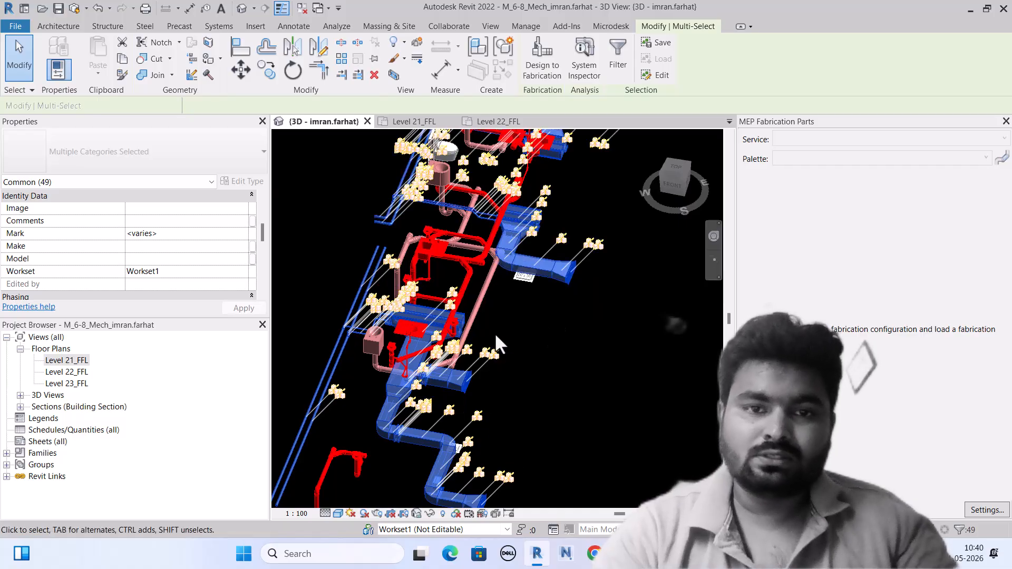
{"action": "scroll", "coordinate": [460, 367], "scroll_direction": "up", "scroll_amount": 1}
{"action": "scroll", "coordinate": [459, 367], "scroll_direction": "down", "scroll_amount": 5}
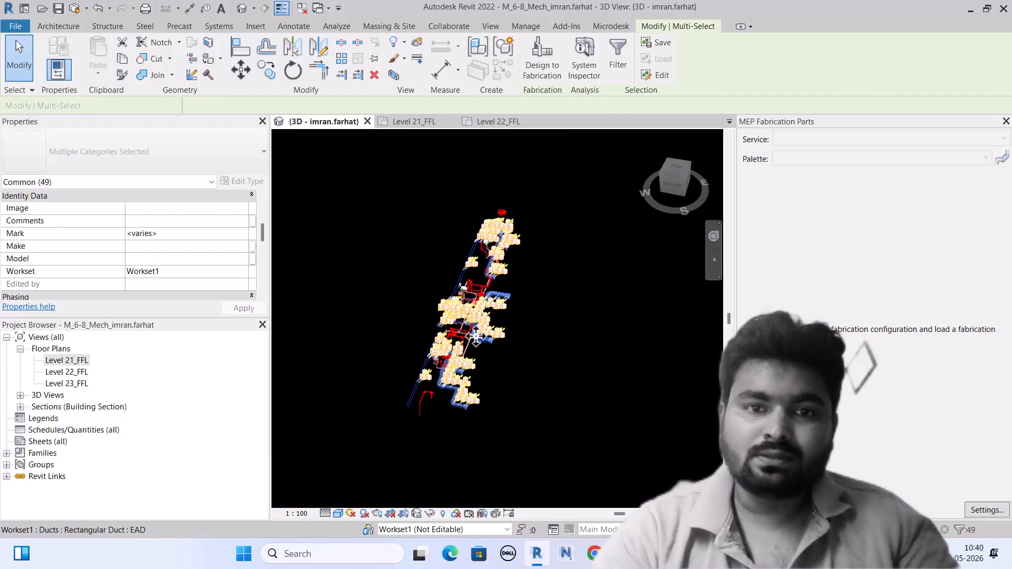
{"action": "scroll", "coordinate": [472, 344], "scroll_direction": "up", "scroll_amount": 2}
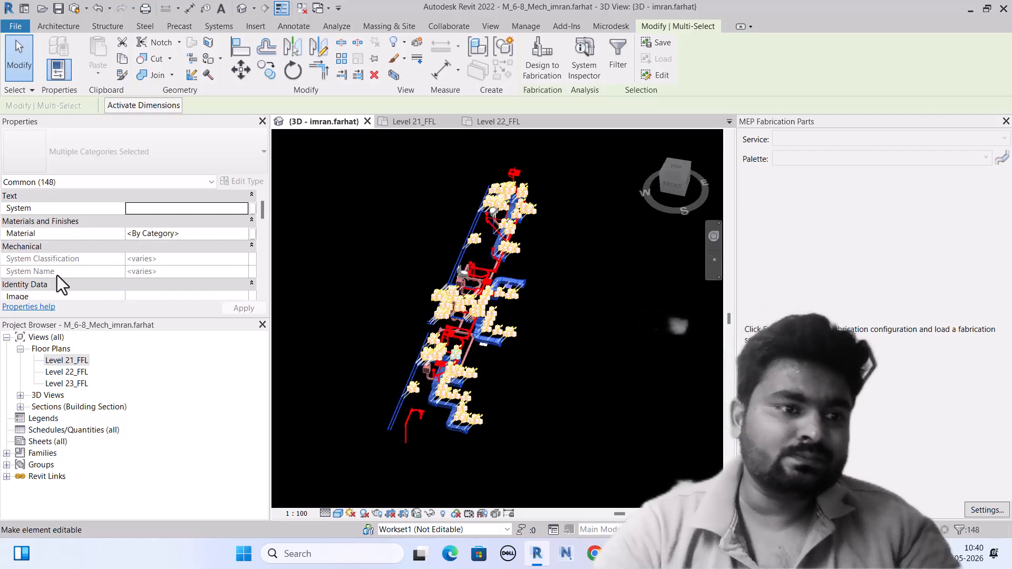
Set the System parameter of the selected duct network elements to HVAC, apply it and clear the selection.
{"action": "left_click", "coordinate": [150, 208]}
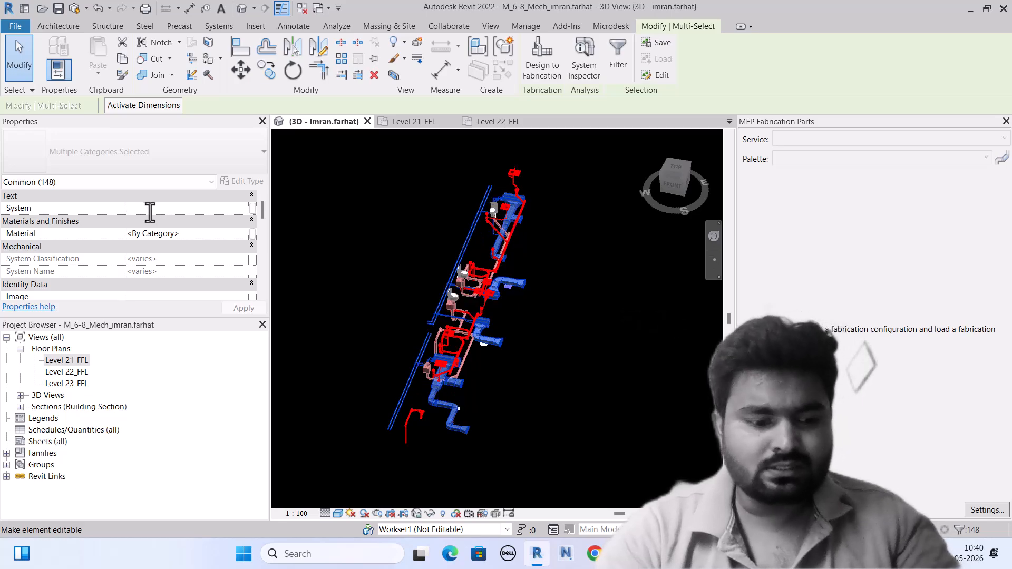
{"action": "type", "text": "HVAC"}
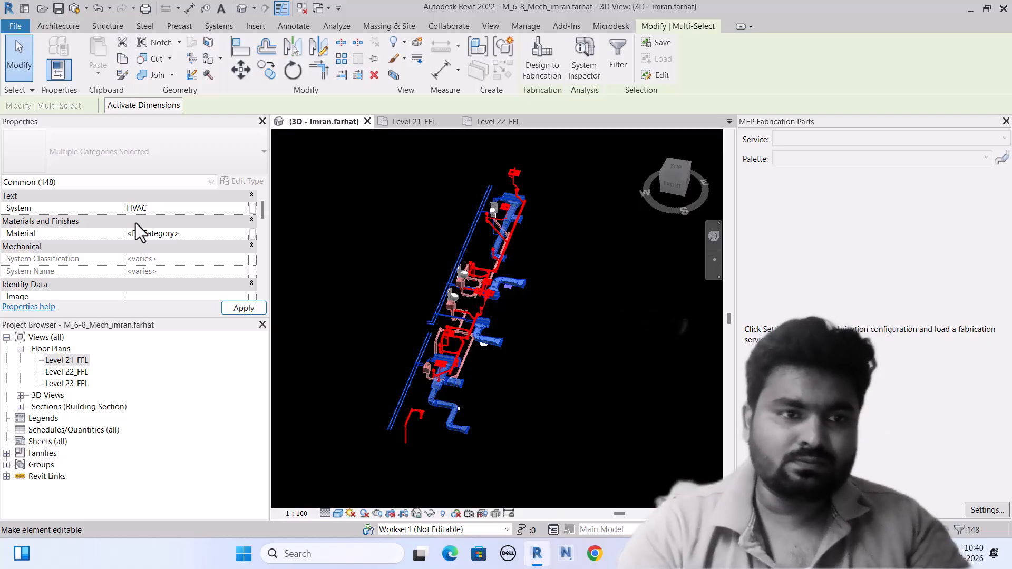
{"action": "left_click", "coordinate": [242, 308]}
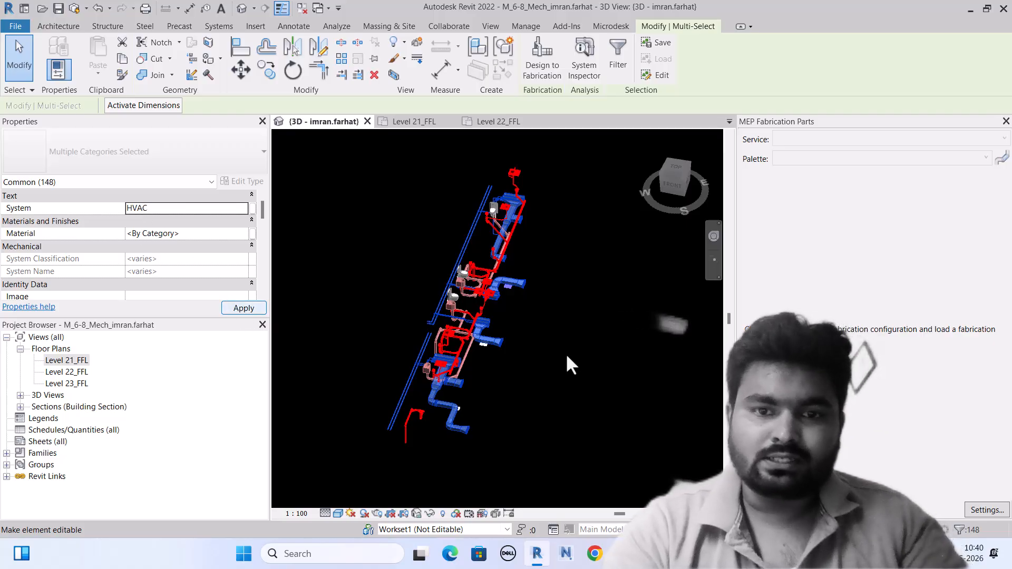
{"action": "left_click", "coordinate": [517, 376]}
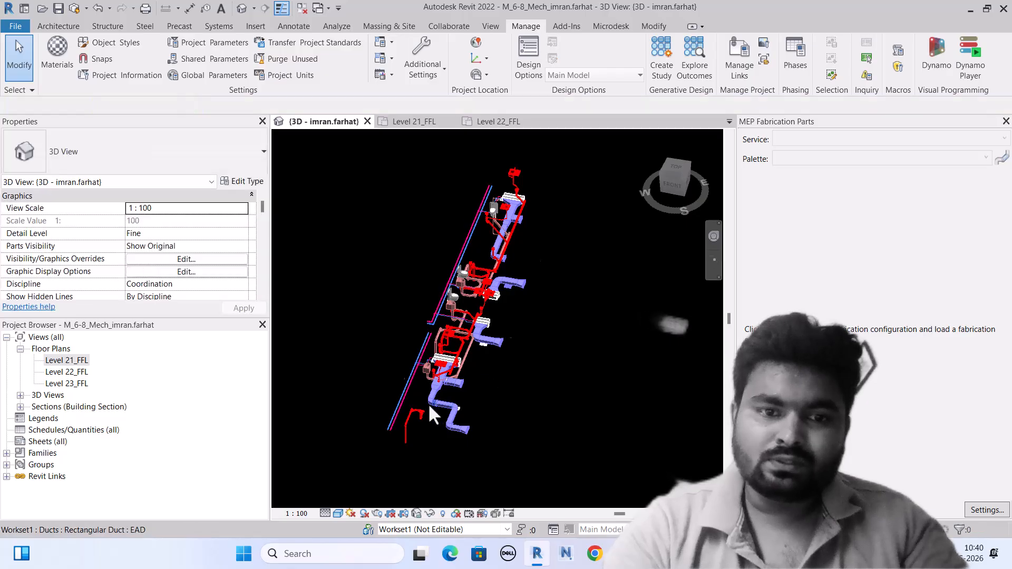
Examine the waste pipes and plumbing fixtures around the ducts in the 3D model.
{"action": "scroll", "coordinate": [428, 404], "scroll_direction": "up", "scroll_amount": 4}
{"action": "scroll", "coordinate": [470, 327], "scroll_direction": "up", "scroll_amount": 5}
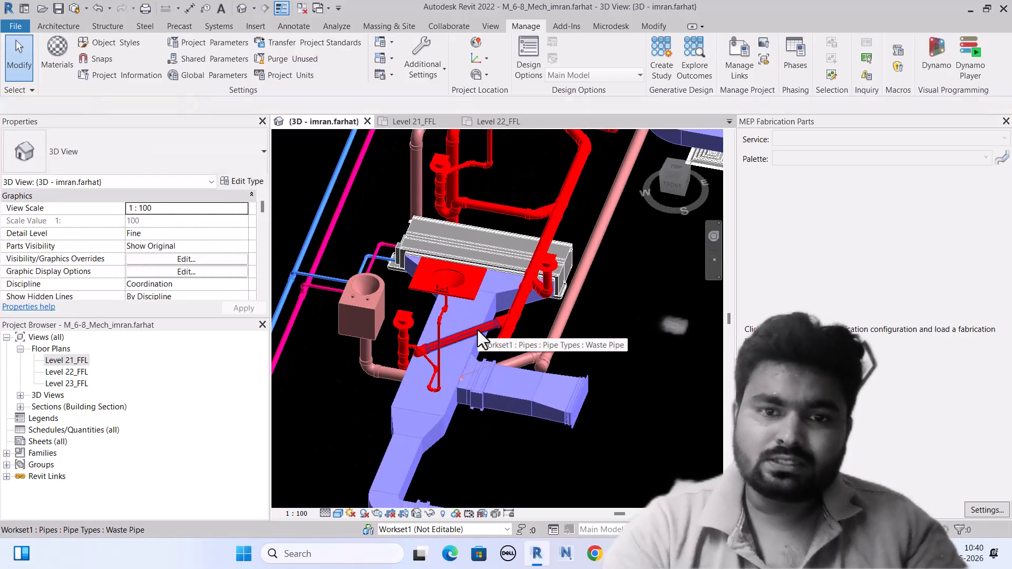
{"action": "scroll", "coordinate": [477, 330], "scroll_direction": "down", "scroll_amount": 5}
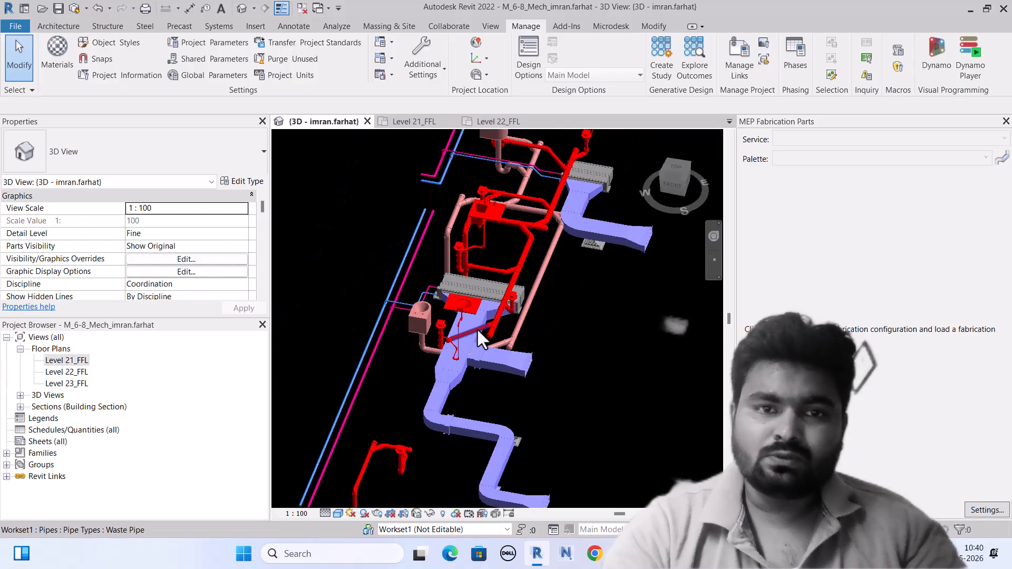
{"action": "scroll", "coordinate": [477, 330], "scroll_direction": "down", "scroll_amount": 4}
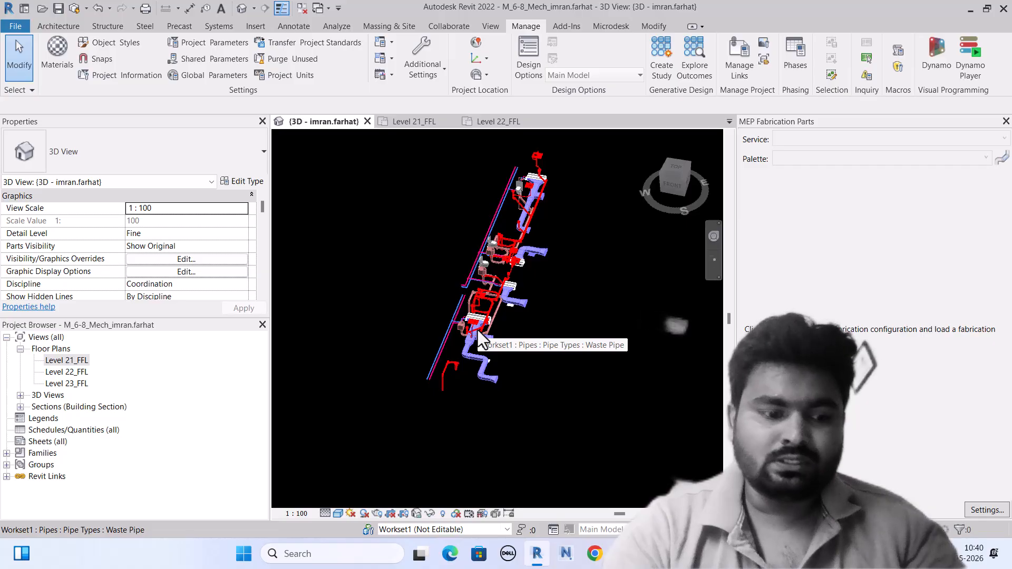
{"action": "scroll", "coordinate": [472, 329], "scroll_direction": "up", "scroll_amount": 2}
{"action": "scroll", "coordinate": [475, 327], "scroll_direction": "down", "scroll_amount": 4}
{"action": "scroll", "coordinate": [499, 256], "scroll_direction": "up", "scroll_amount": 3}
{"action": "scroll", "coordinate": [464, 375], "scroll_direction": "up", "scroll_amount": 2}
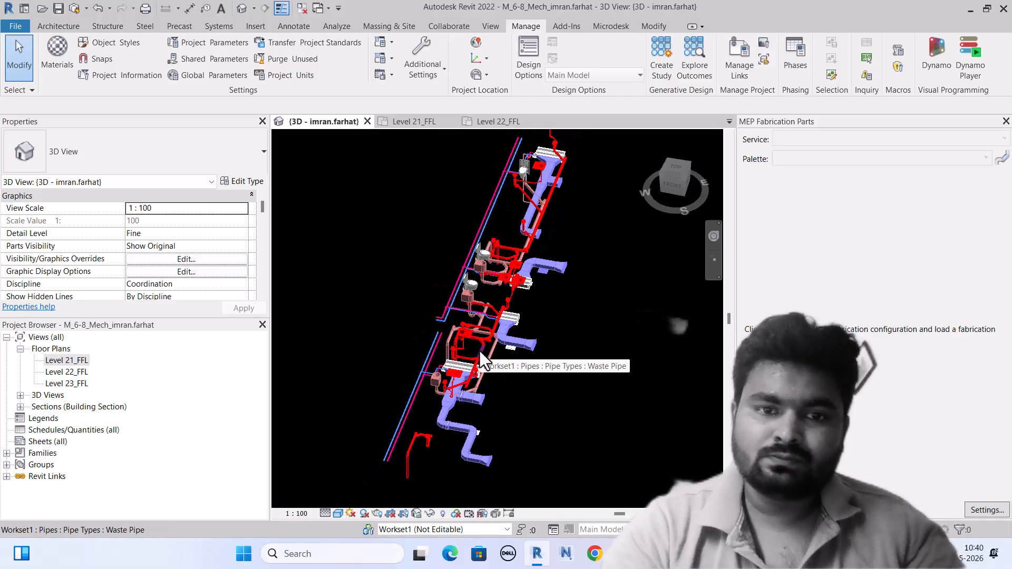
Select the whole connected waste piping system ARP_DR_Wastel Pipe 4 in the 3D view.
{"action": "key", "text": "Tab"}
{"action": "key", "text": "Tab"}
{"action": "key", "text": "Tab"}
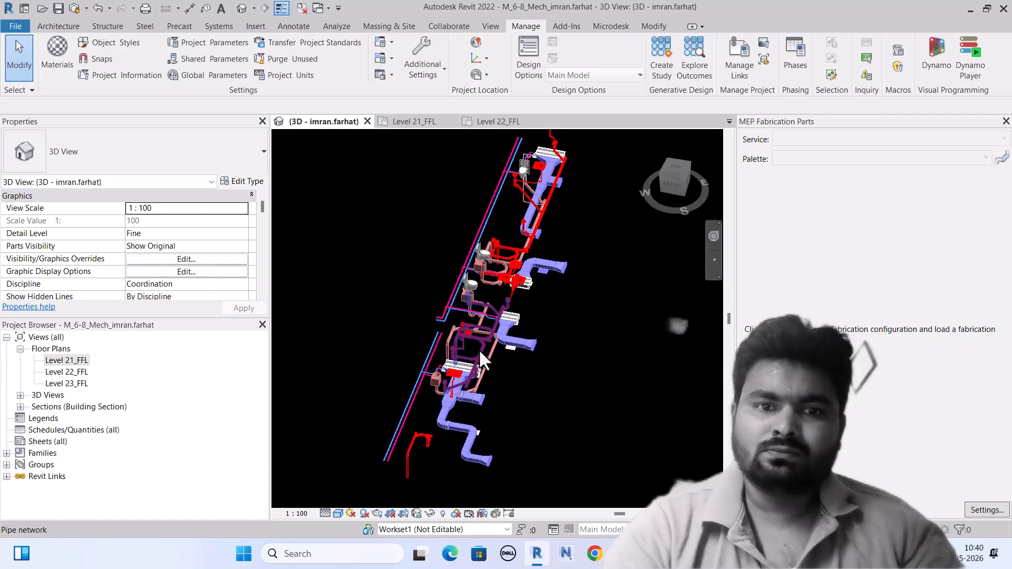
{"action": "key", "text": "Tab"}
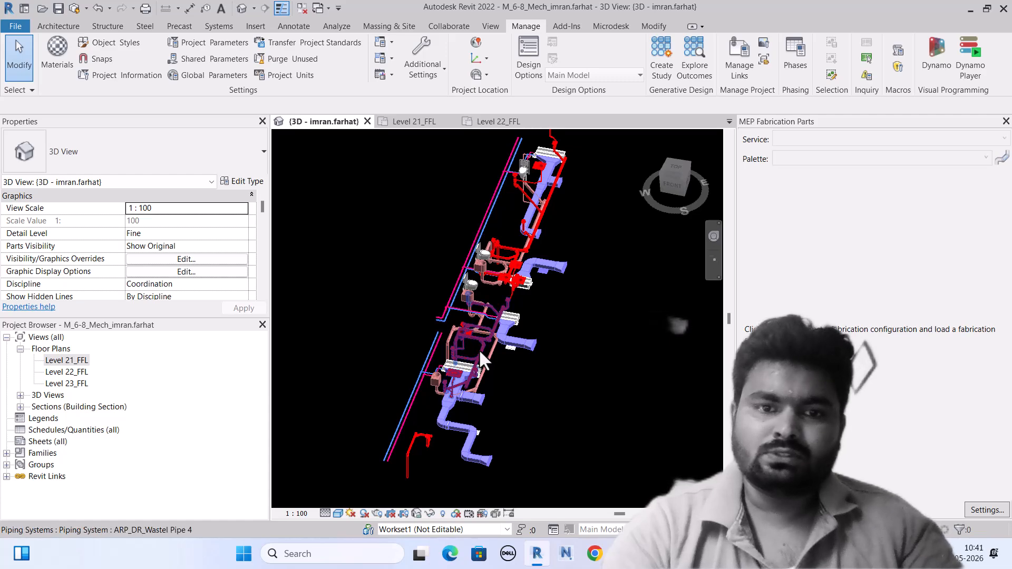
{"action": "left_click", "coordinate": [491, 327]}
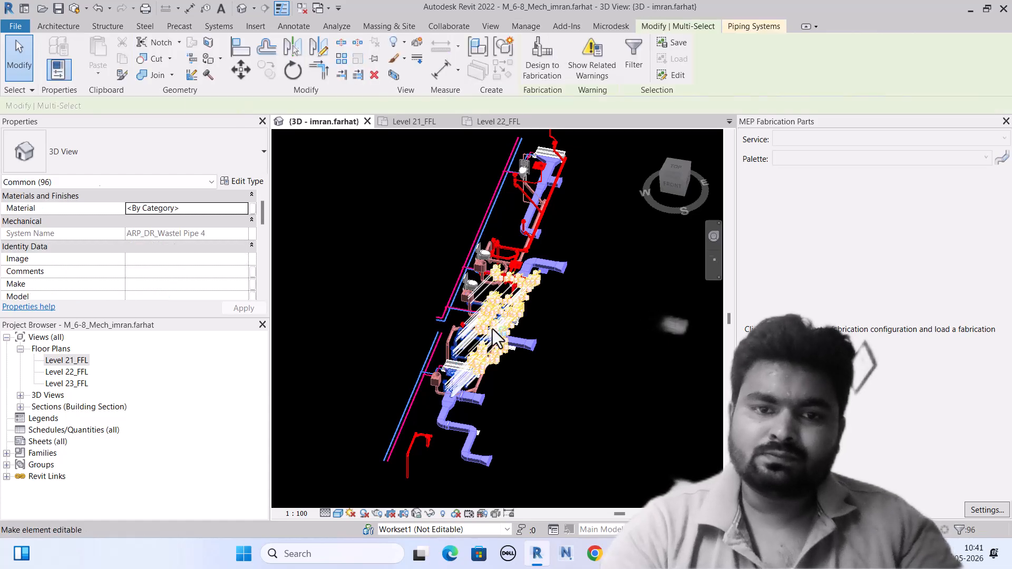
Add the connected piping system ARP_DR_Wastel Pipe 1 at the far end of the model to the selection.
{"action": "scroll", "coordinate": [546, 195], "scroll_direction": "up", "scroll_amount": 3}
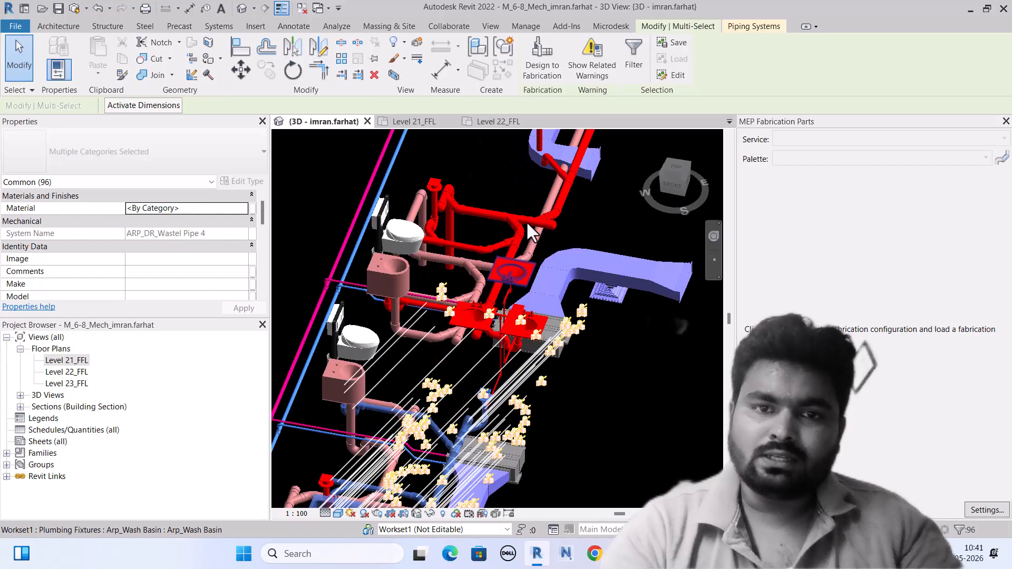
{"action": "scroll", "coordinate": [527, 221], "scroll_direction": "up", "scroll_amount": 3}
{"action": "scroll", "coordinate": [539, 226], "scroll_direction": "down", "scroll_amount": 2}
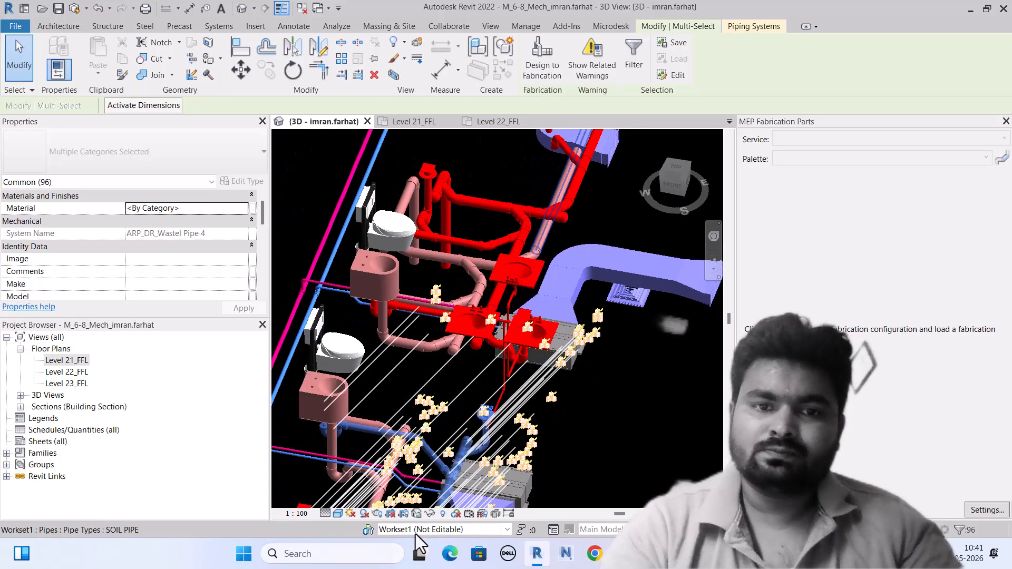
{"action": "scroll", "coordinate": [438, 458], "scroll_direction": "down", "scroll_amount": 2}
{"action": "scroll", "coordinate": [437, 458], "scroll_direction": "down", "scroll_amount": 4}
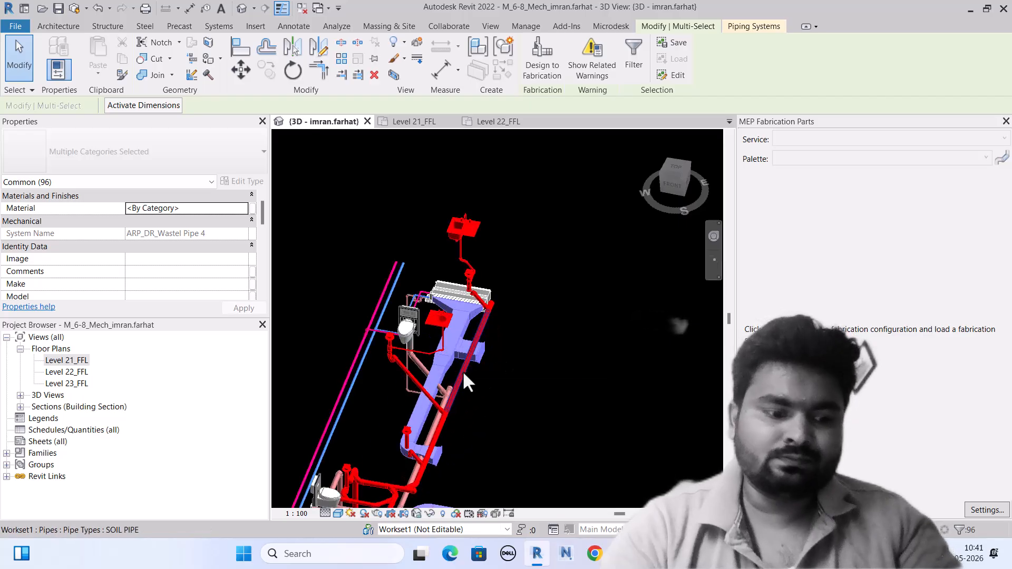
{"action": "key", "text": "Tab"}
{"action": "key", "text": "Tab"}
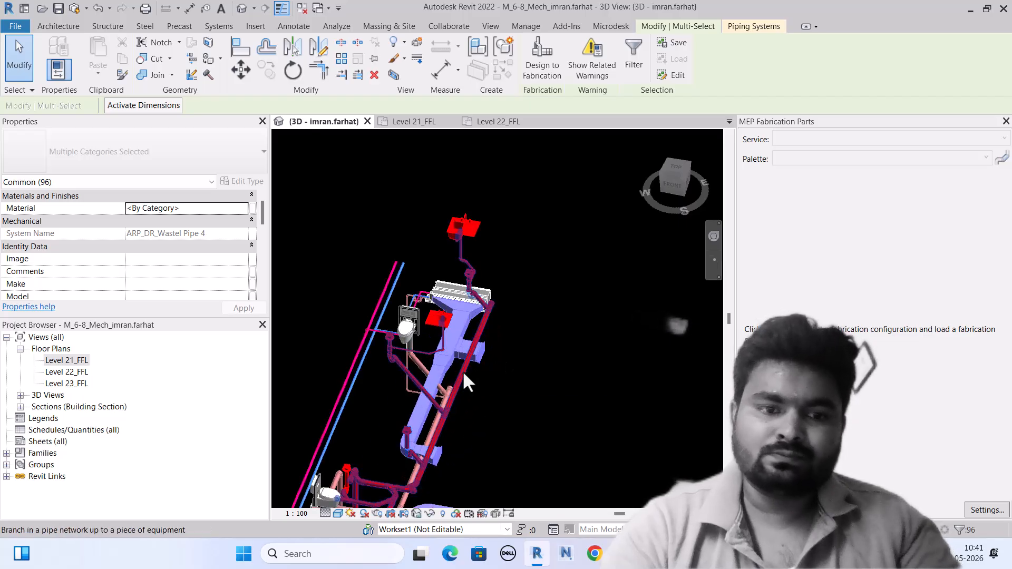
{"action": "key", "text": "Tab"}
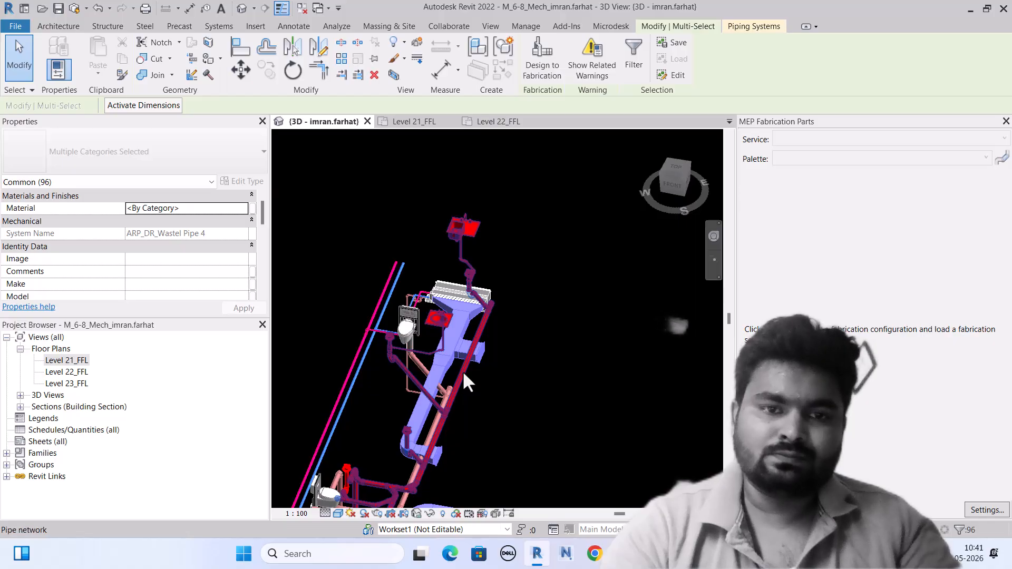
{"action": "key", "text": "Tab"}
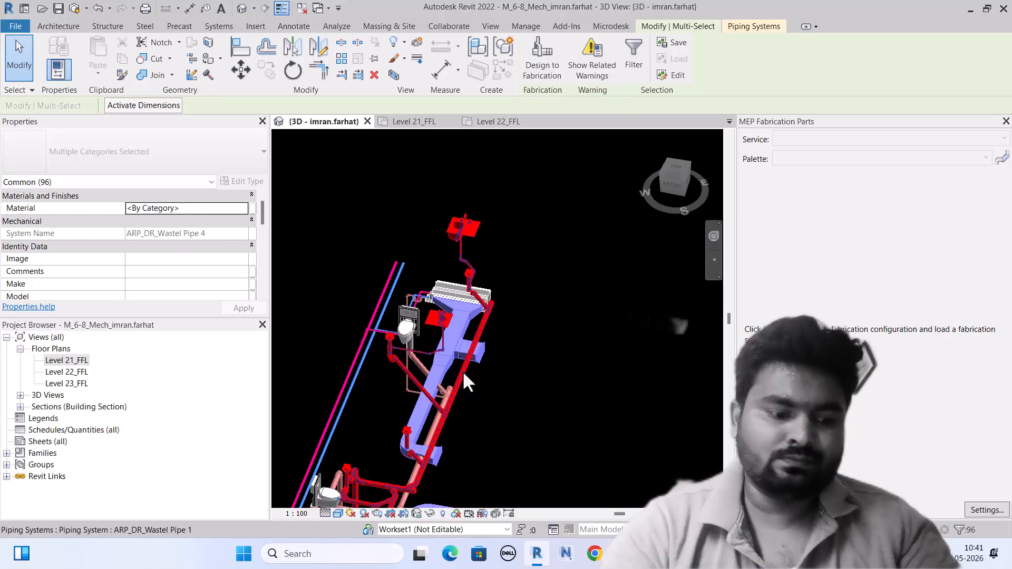
{"action": "left_click", "coordinate": [463, 369]}
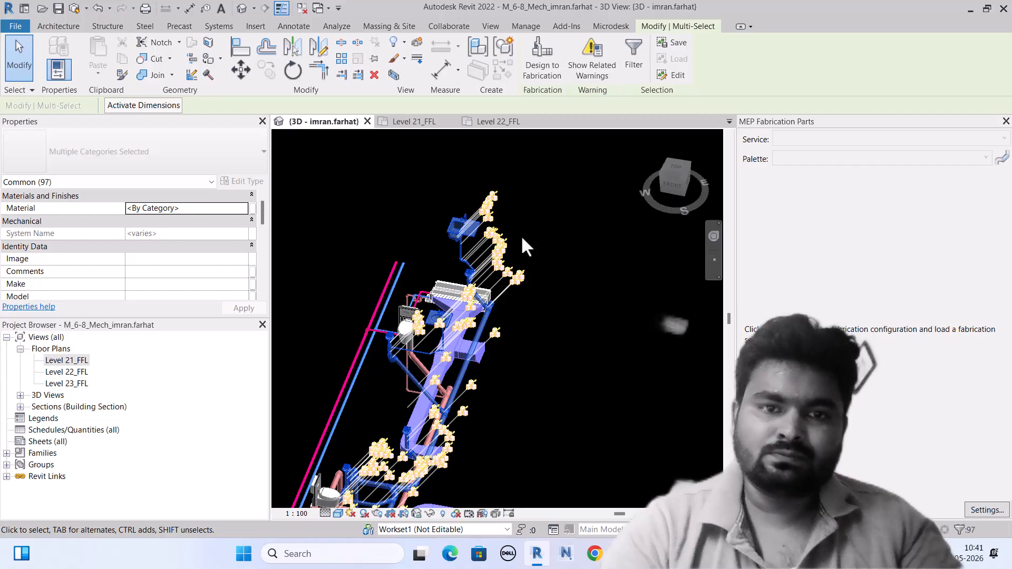
Add the wash basin piping system ARP_DR_Wastel Pipe 5 to the current selection of waste piping.
{"action": "scroll", "coordinate": [510, 210], "scroll_direction": "down", "scroll_amount": 3}
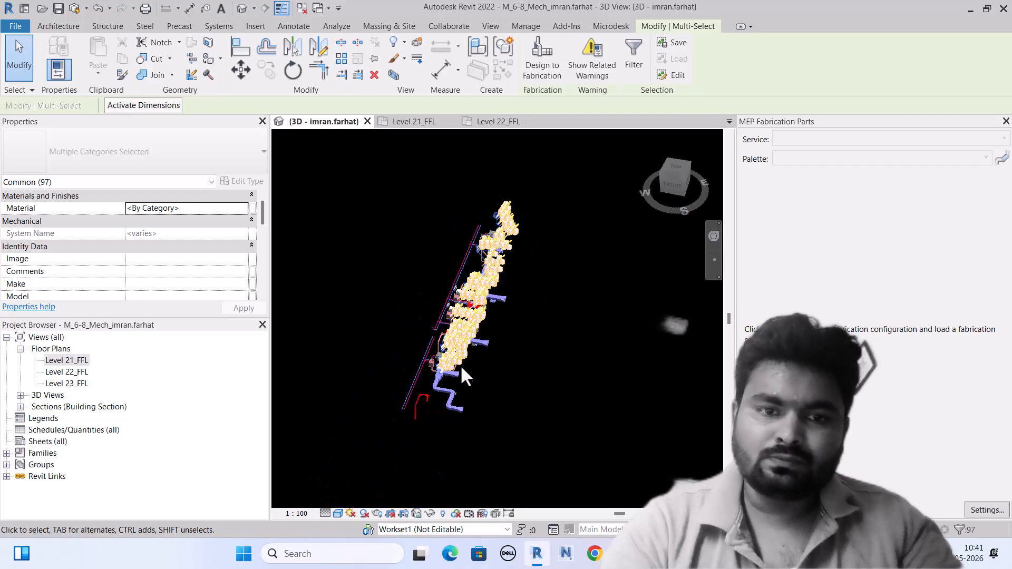
{"action": "scroll", "coordinate": [432, 408], "scroll_direction": "up", "scroll_amount": 5}
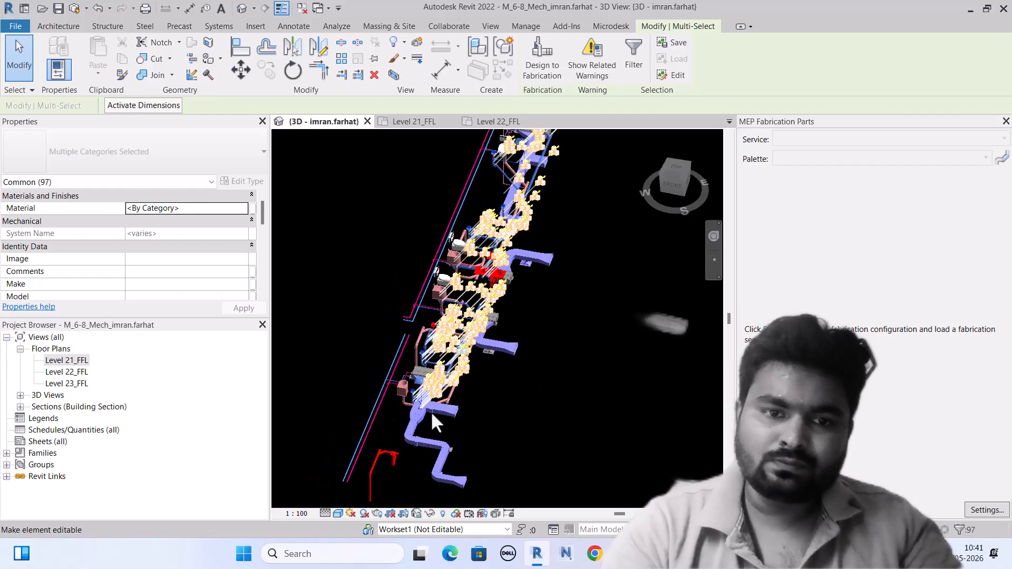
{"action": "scroll", "coordinate": [493, 248], "scroll_direction": "up", "scroll_amount": 4}
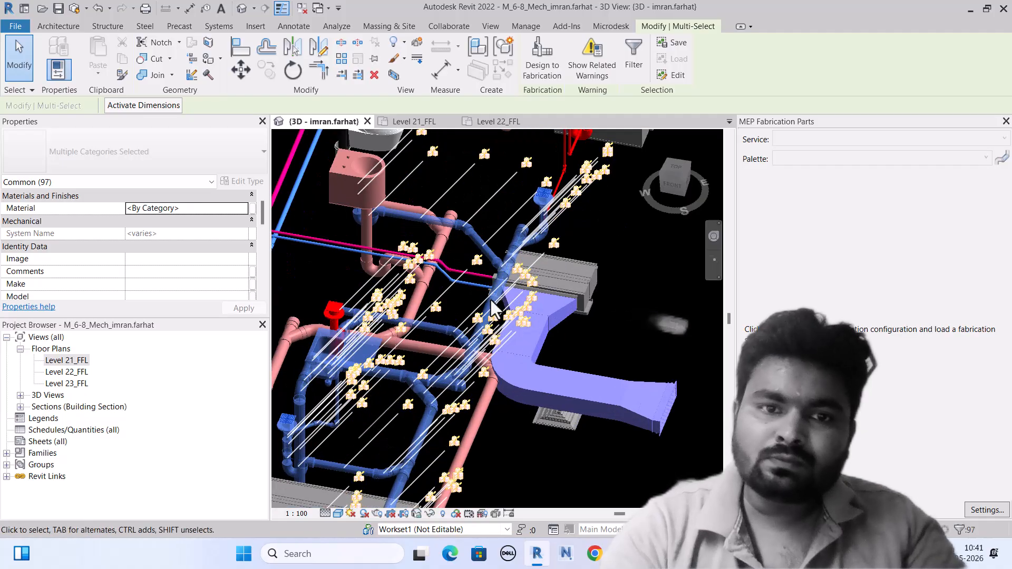
{"action": "scroll", "coordinate": [505, 251], "scroll_direction": "down", "scroll_amount": 2}
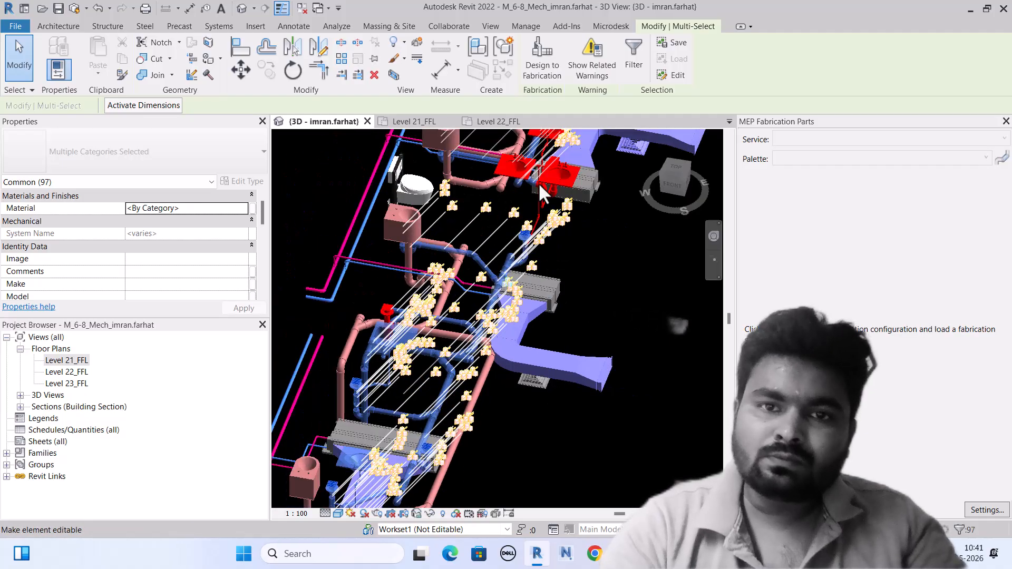
{"action": "scroll", "coordinate": [536, 191], "scroll_direction": "down", "scroll_amount": 2}
{"action": "scroll", "coordinate": [543, 180], "scroll_direction": "up", "scroll_amount": 2}
{"action": "scroll", "coordinate": [529, 209], "scroll_direction": "up", "scroll_amount": 3}
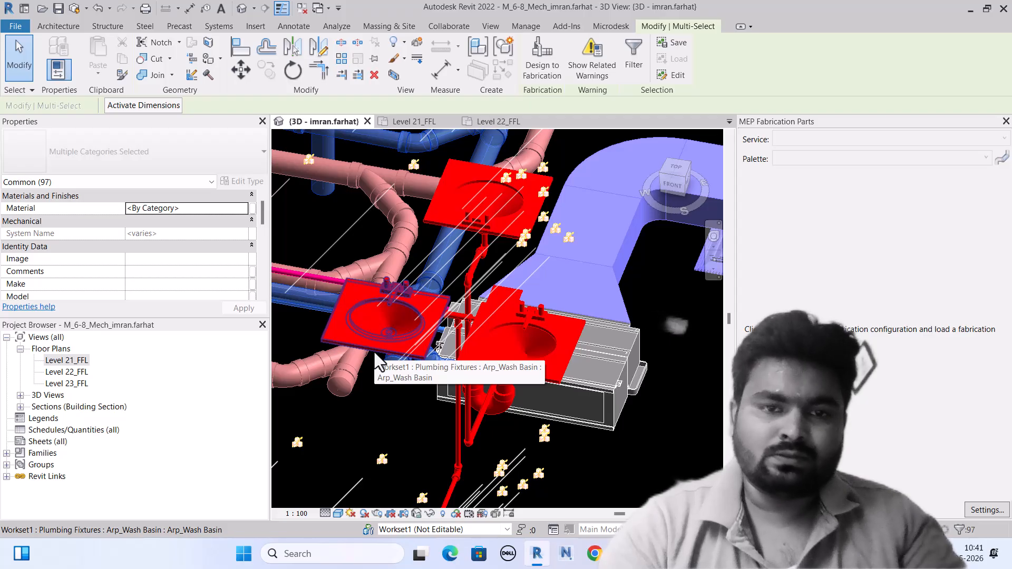
{"action": "key", "text": "Tab"}
{"action": "key", "text": "Tab"}
{"action": "key", "text": "Tab"}
{"action": "key", "text": "Tab"}
{"action": "key", "text": "Tab"}
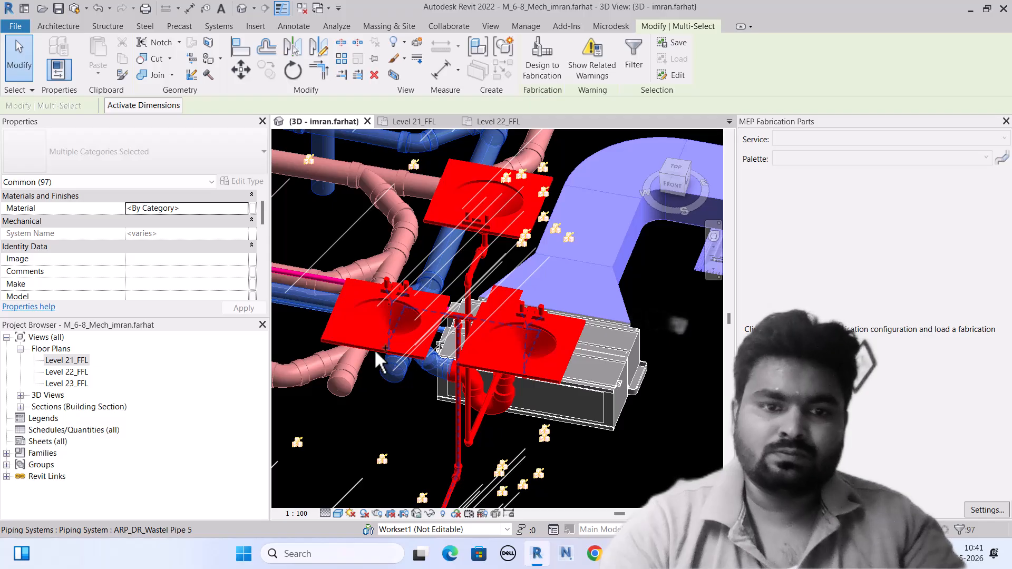
{"action": "left_click", "coordinate": [375, 348], "text": "ctrl"}
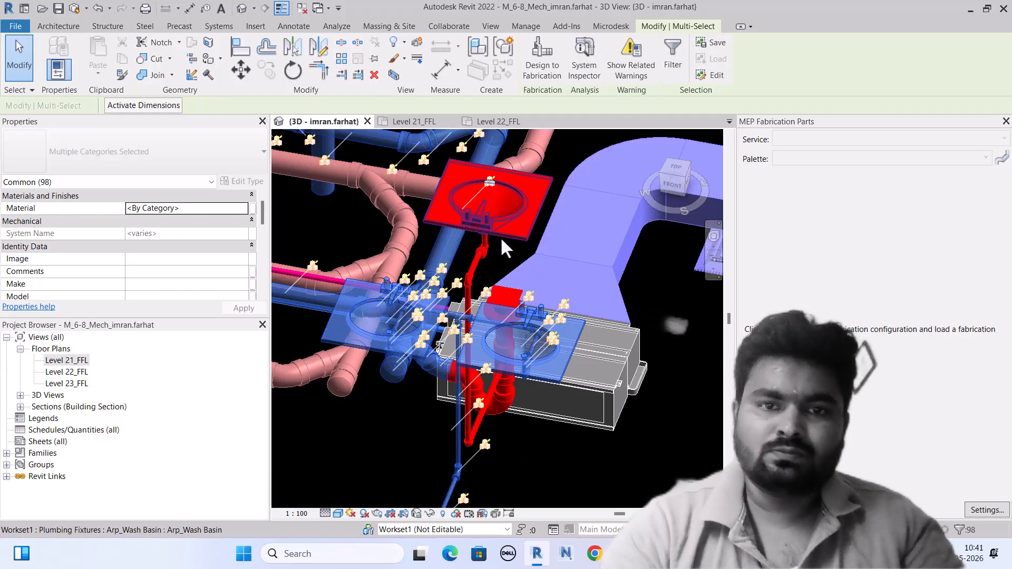
Add the remaining wash basin's connected branch and the adjacent rectangular floor drain's branch to the selection.
{"action": "key", "text": "Tab"}
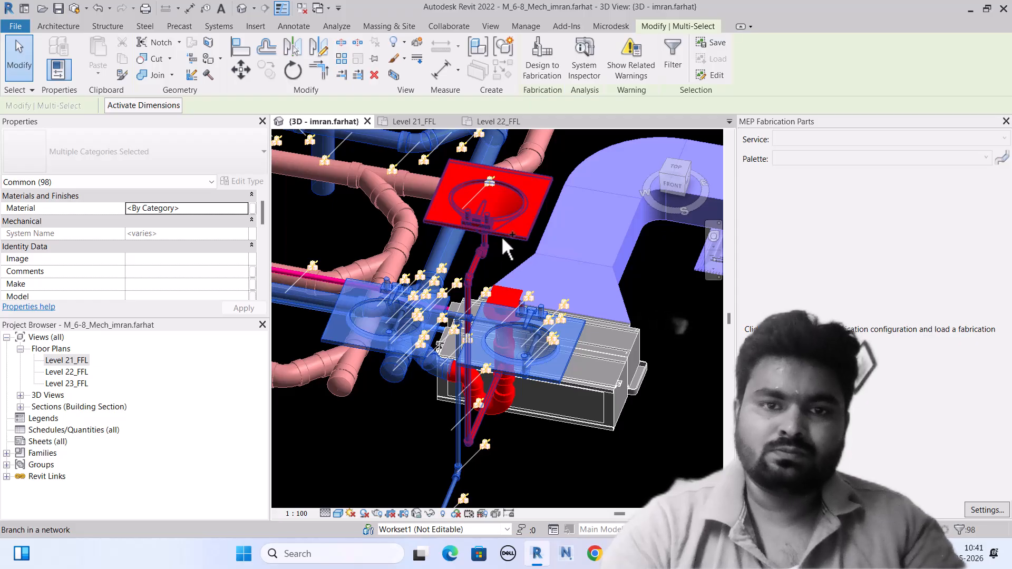
{"action": "left_click", "coordinate": [501, 235], "text": "ctrl"}
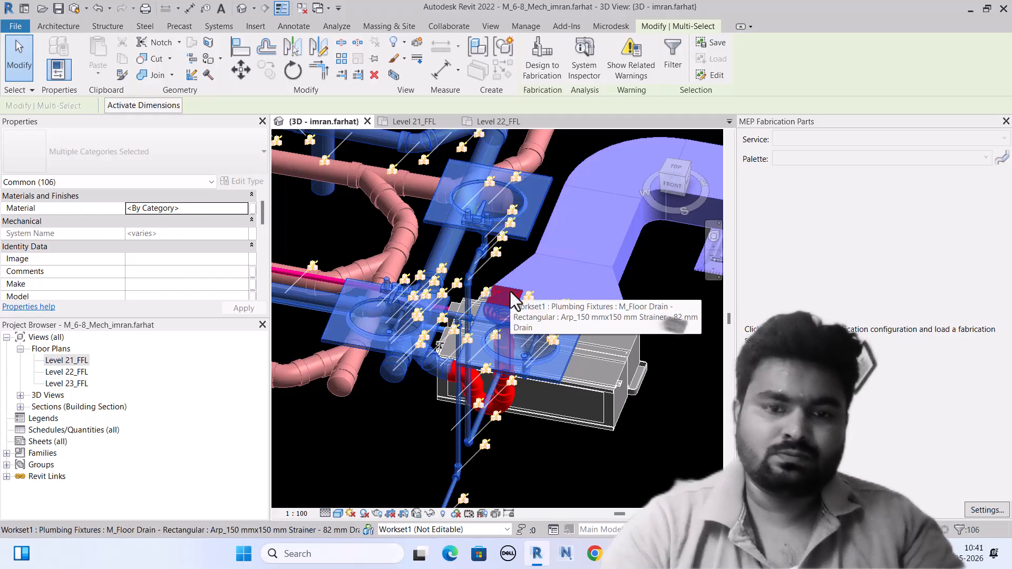
{"action": "key", "text": "Tab"}
{"action": "key", "text": "Tab"}
{"action": "key", "text": "Tab"}
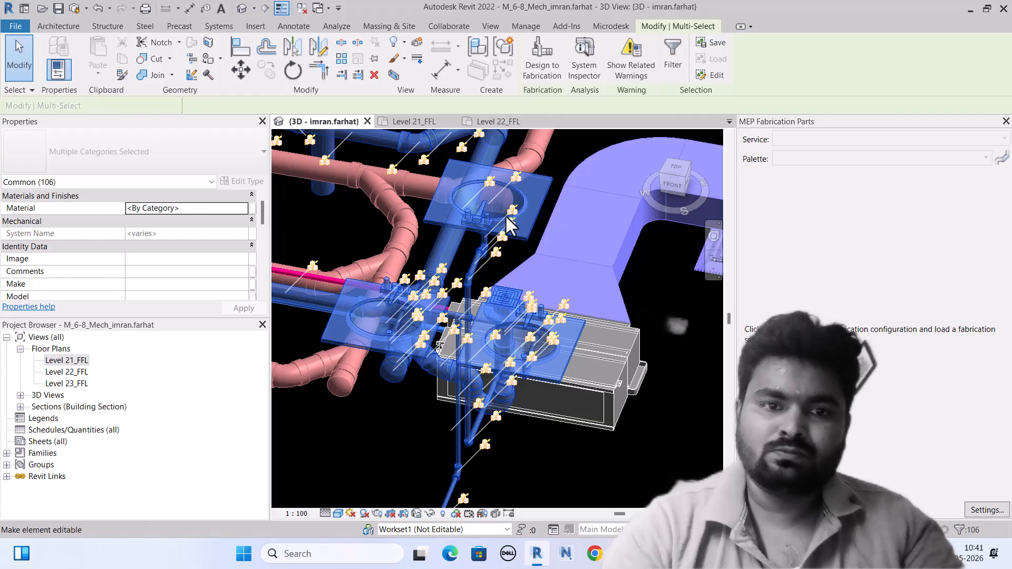
Add the isolated waste pipe run with its fittings, beside the last duct branch at the model's near end, to the selection.
{"action": "scroll", "coordinate": [514, 223], "scroll_direction": "down", "scroll_amount": 3}
{"action": "scroll", "coordinate": [496, 225], "scroll_direction": "down", "scroll_amount": 2}
{"action": "scroll", "coordinate": [496, 229], "scroll_direction": "down", "scroll_amount": 4}
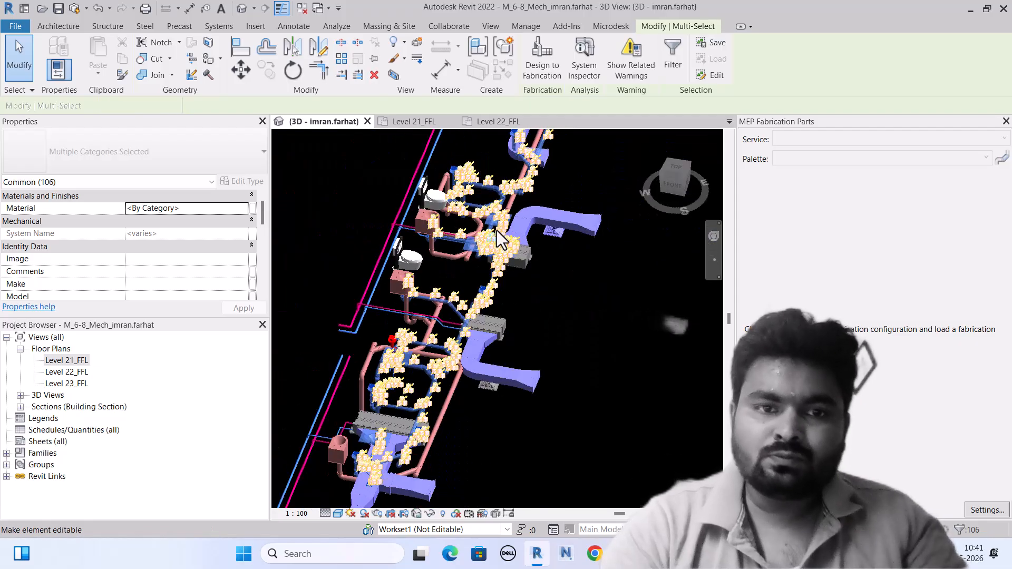
{"action": "scroll", "coordinate": [442, 369], "scroll_direction": "down", "scroll_amount": 2}
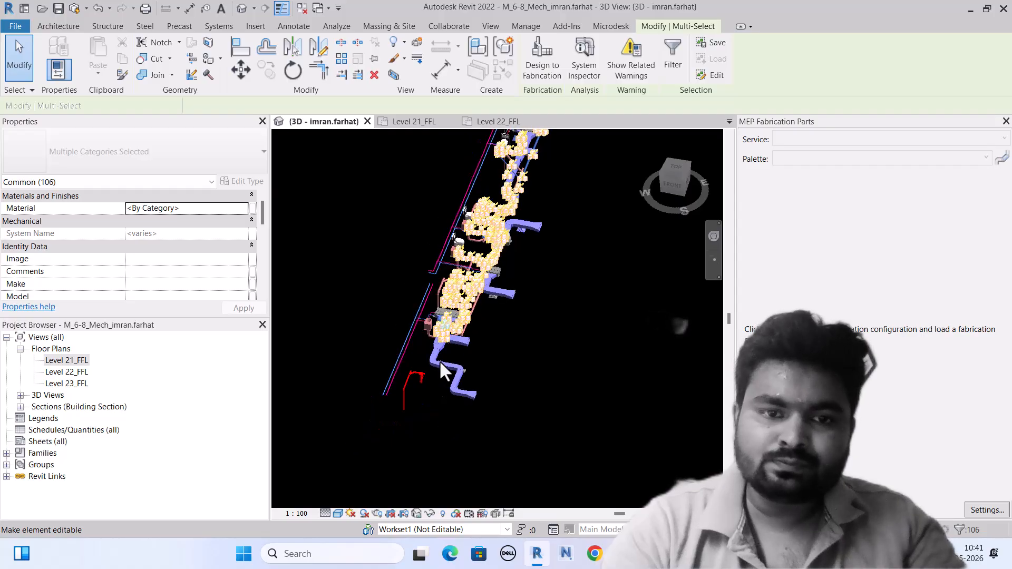
{"action": "scroll", "coordinate": [411, 377], "scroll_direction": "up", "scroll_amount": 5}
{"action": "left_click", "coordinate": [410, 378], "text": "ctrl"}
{"action": "scroll", "coordinate": [450, 308], "scroll_direction": "down", "scroll_amount": 2}
{"action": "scroll", "coordinate": [413, 240], "scroll_direction": "down", "scroll_amount": 1}
{"action": "scroll", "coordinate": [412, 240], "scroll_direction": "down", "scroll_amount": 1}
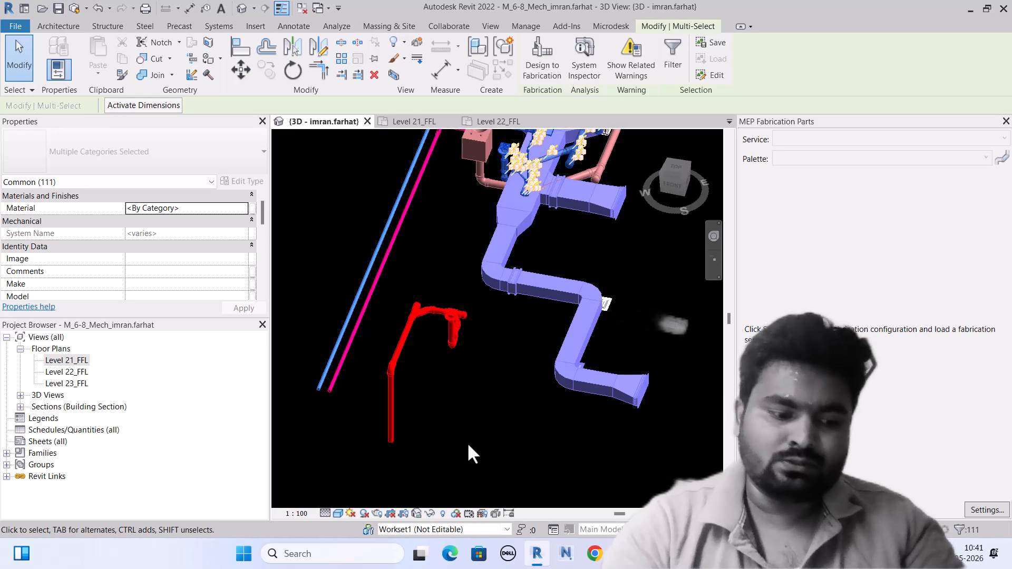
{"action": "left_click_drag", "start_coordinate": [468, 443], "coordinate": [399, 275], "text": "ctrl"}
{"action": "left_click_drag", "start_coordinate": [412, 456], "coordinate": [378, 345], "text": "ctrl"}
{"action": "scroll", "coordinate": [397, 416], "scroll_direction": "down", "scroll_amount": 4}
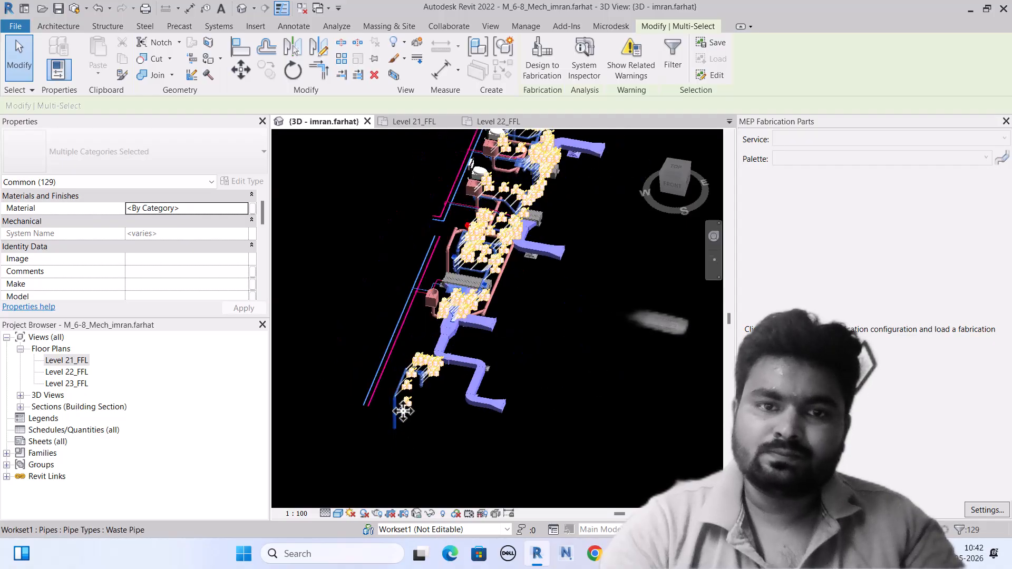
Look for the System parameter among the common properties of the selected waste pipes and plumbing fixtures, and clear the selection.
{"action": "scroll", "coordinate": [472, 219], "scroll_direction": "up", "scroll_amount": 5}
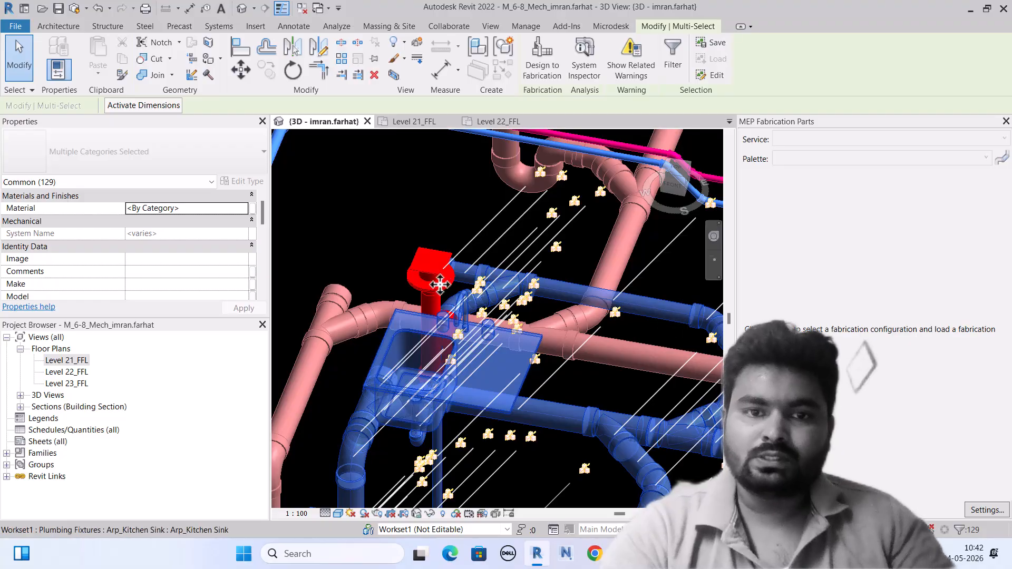
{"action": "scroll", "coordinate": [430, 284], "scroll_direction": "down", "scroll_amount": 2}
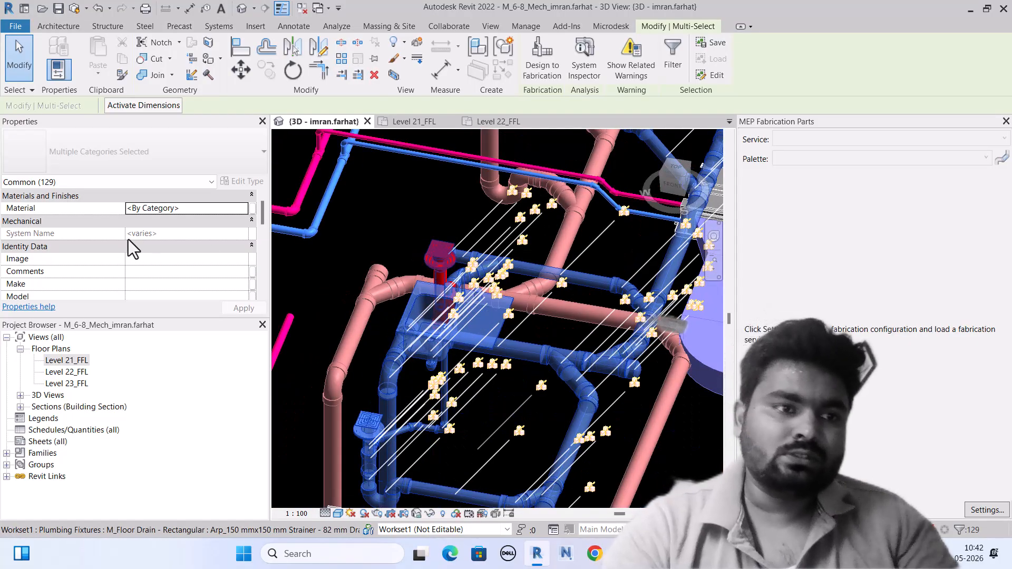
{"action": "scroll", "coordinate": [132, 240], "scroll_direction": "down", "scroll_amount": 4}
{"action": "scroll", "coordinate": [165, 240], "scroll_direction": "up", "scroll_amount": 4}
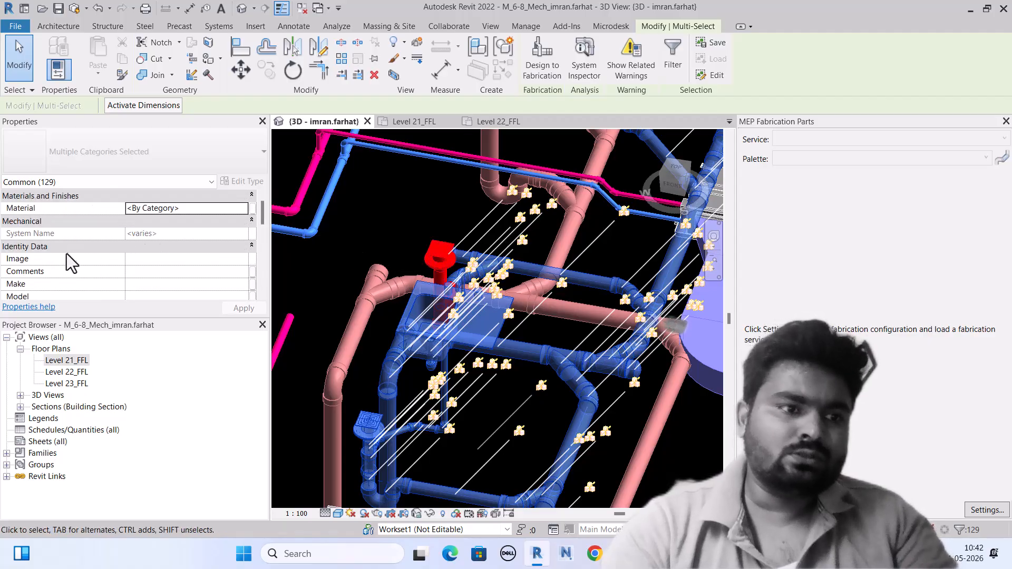
{"action": "scroll", "coordinate": [66, 254], "scroll_direction": "down", "scroll_amount": 1}
{"action": "scroll", "coordinate": [66, 254], "scroll_direction": "down", "scroll_amount": 3}
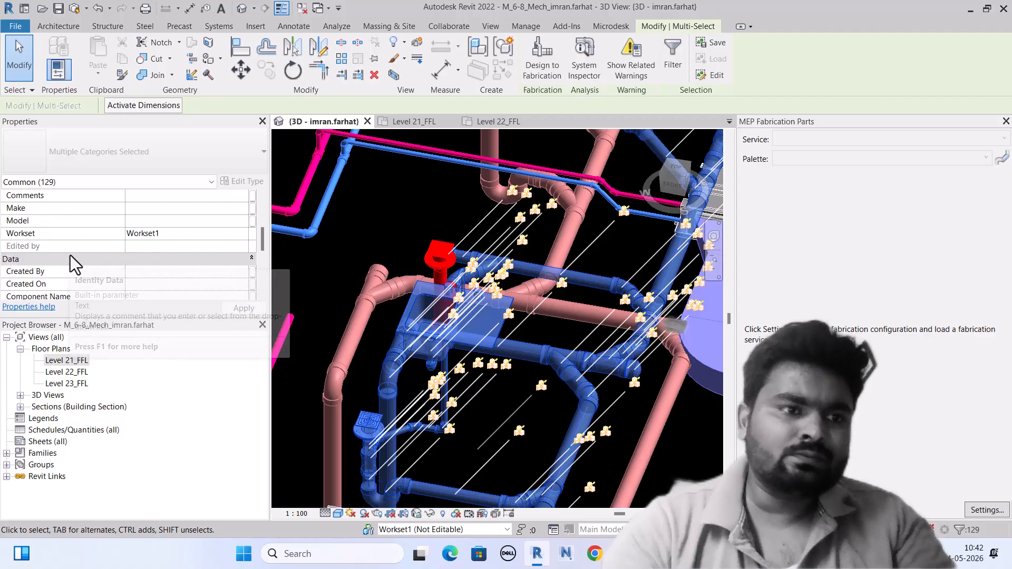
{"action": "scroll", "coordinate": [110, 248], "scroll_direction": "down", "scroll_amount": 3}
{"action": "scroll", "coordinate": [118, 238], "scroll_direction": "up", "scroll_amount": 6}
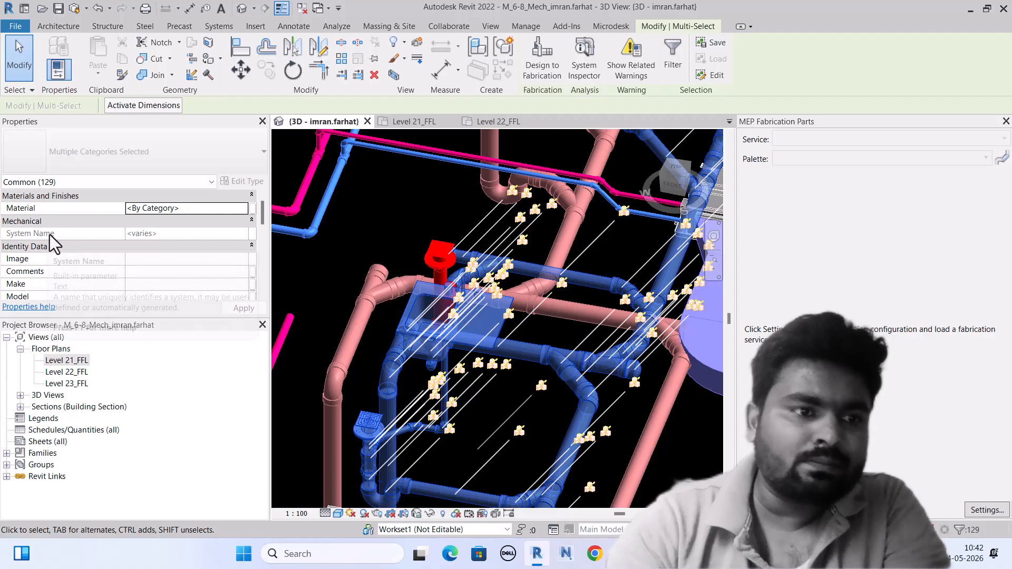
{"action": "scroll", "coordinate": [178, 242], "scroll_direction": "down", "scroll_amount": 6}
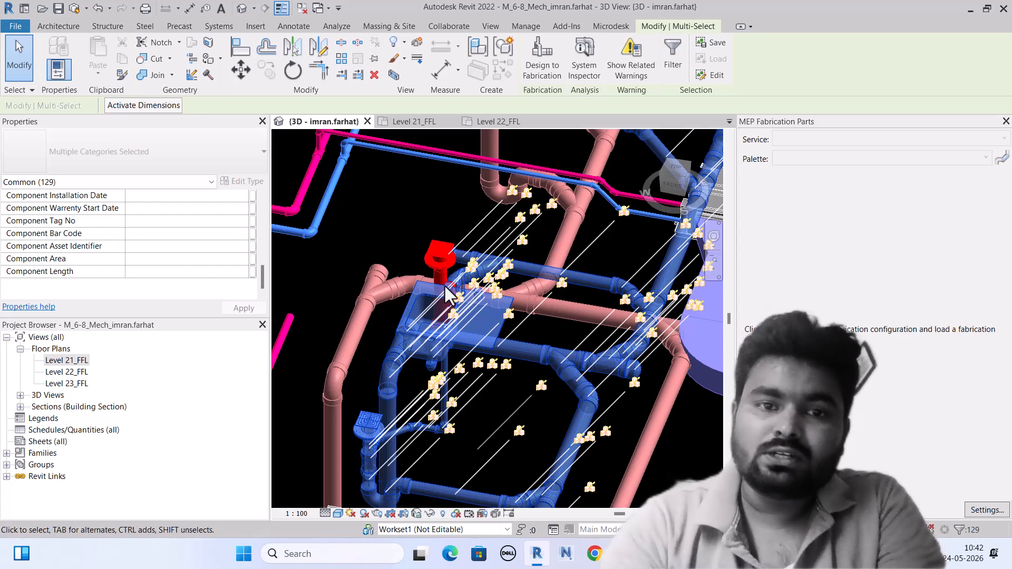
{"action": "scroll", "coordinate": [436, 314], "scroll_direction": "down", "scroll_amount": 3}
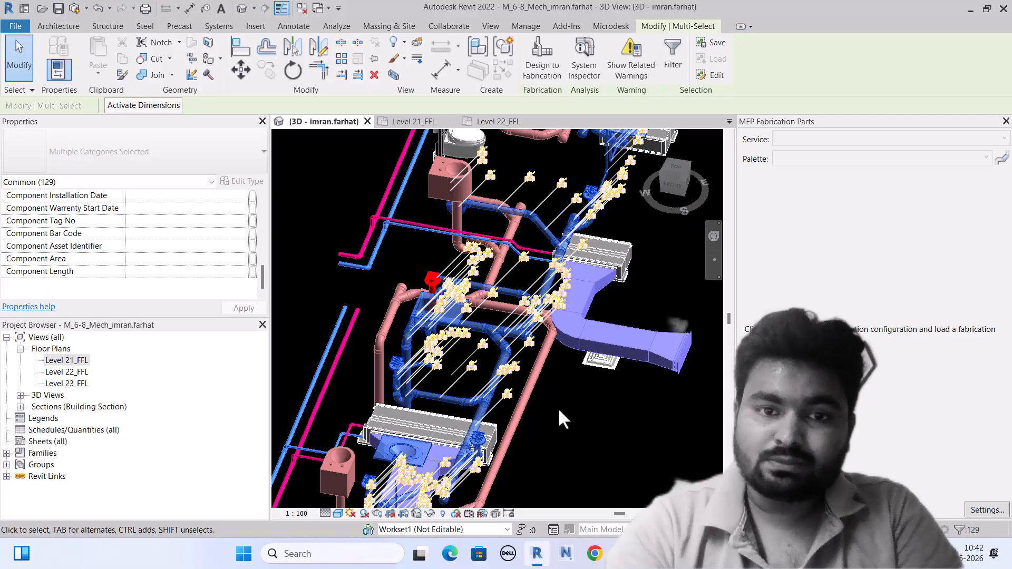
{"action": "scroll", "coordinate": [580, 435], "scroll_direction": "down", "scroll_amount": 3}
{"action": "left_click", "coordinate": [512, 382]}
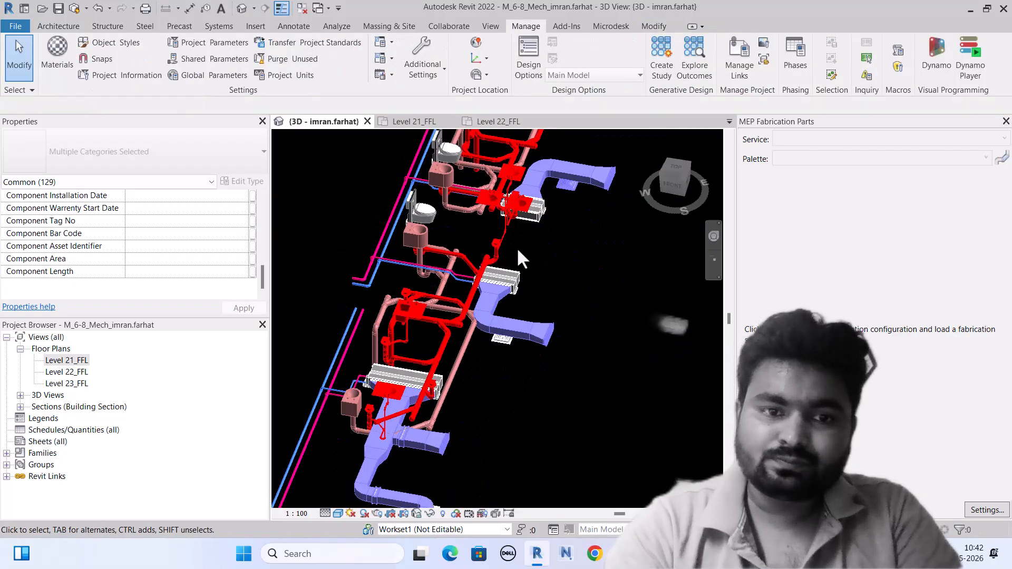
Try selecting the isolated waste pipe run with a crossing window, check its System parameter, and clear the selection.
{"action": "scroll", "coordinate": [510, 269], "scroll_direction": "down", "scroll_amount": 3}
{"action": "scroll", "coordinate": [460, 352], "scroll_direction": "up", "scroll_amount": 2}
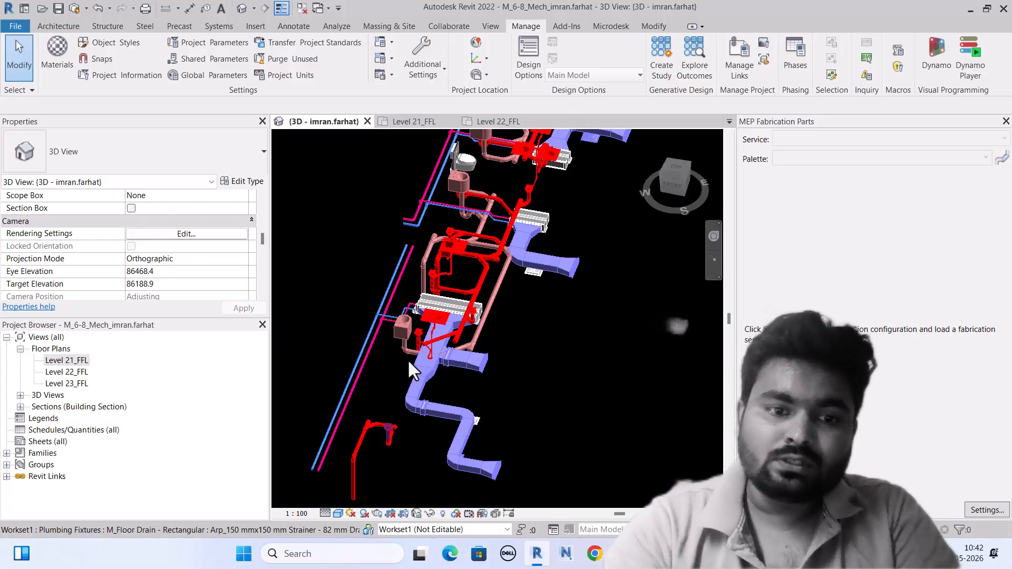
{"action": "scroll", "coordinate": [395, 421], "scroll_direction": "down", "scroll_amount": 2}
{"action": "scroll", "coordinate": [378, 450], "scroll_direction": "up", "scroll_amount": 4}
{"action": "left_click_drag", "start_coordinate": [495, 473], "coordinate": [380, 341]}
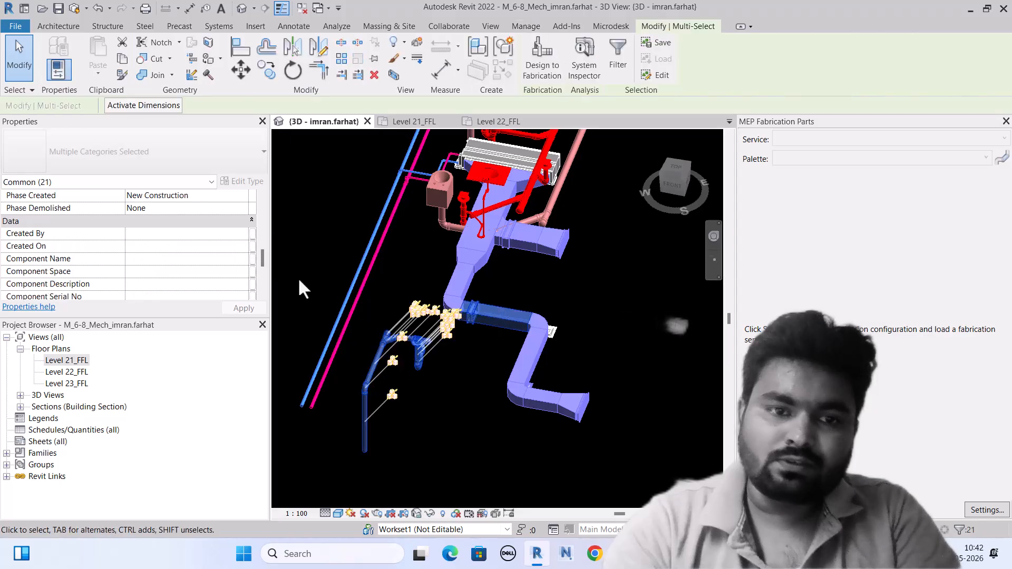
{"action": "scroll", "coordinate": [90, 232], "scroll_direction": "up", "scroll_amount": 5}
{"action": "scroll", "coordinate": [88, 249], "scroll_direction": "up", "scroll_amount": 2}
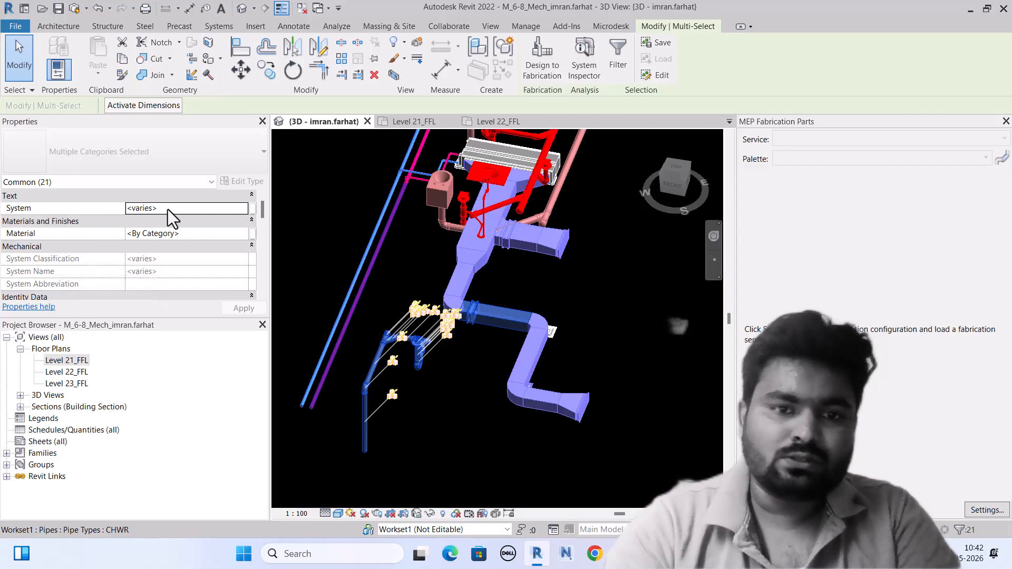
{"action": "scroll", "coordinate": [473, 356], "scroll_direction": "up", "scroll_amount": 2}
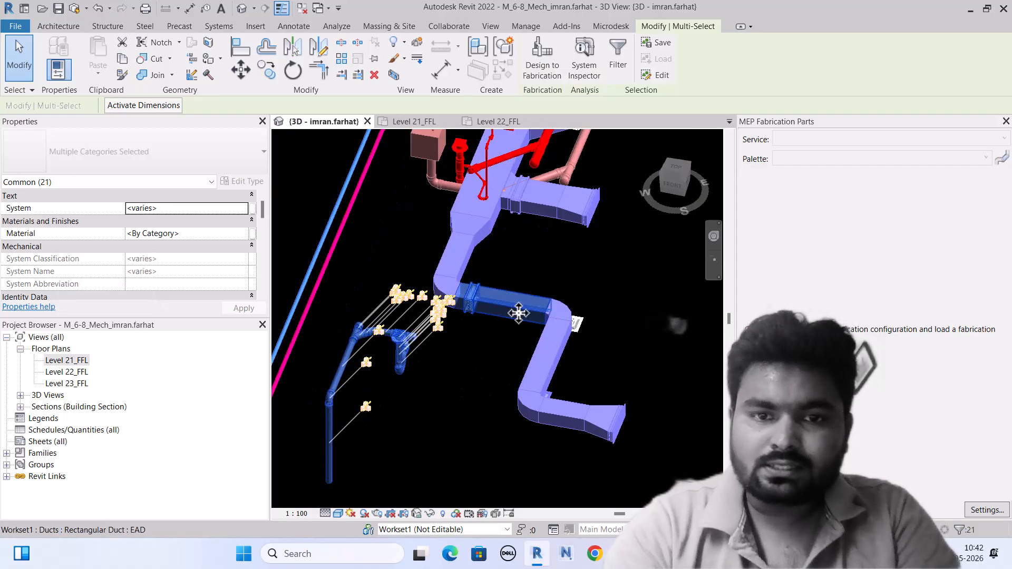
{"action": "scroll", "coordinate": [527, 248], "scroll_direction": "down", "scroll_amount": 1}
{"action": "left_click", "coordinate": [416, 407]}
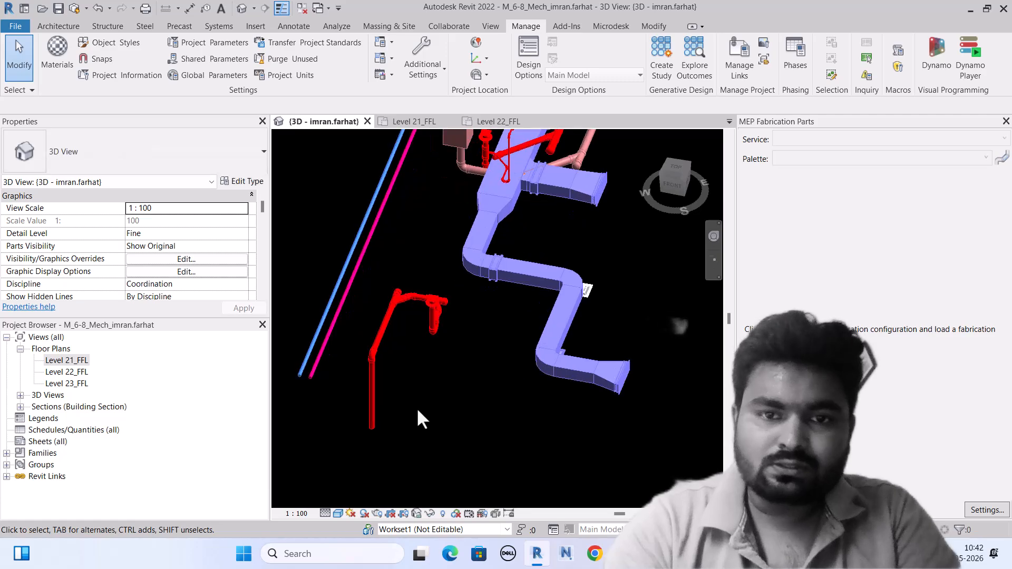
Select only the isolated waste pipe run with all its fittings and set its System parameter to WP.
{"action": "scroll", "coordinate": [418, 411], "scroll_direction": "up", "scroll_amount": 2}
{"action": "left_click_drag", "start_coordinate": [490, 471], "coordinate": [362, 283]}
{"action": "scroll", "coordinate": [400, 282], "scroll_direction": "up", "scroll_amount": 1}
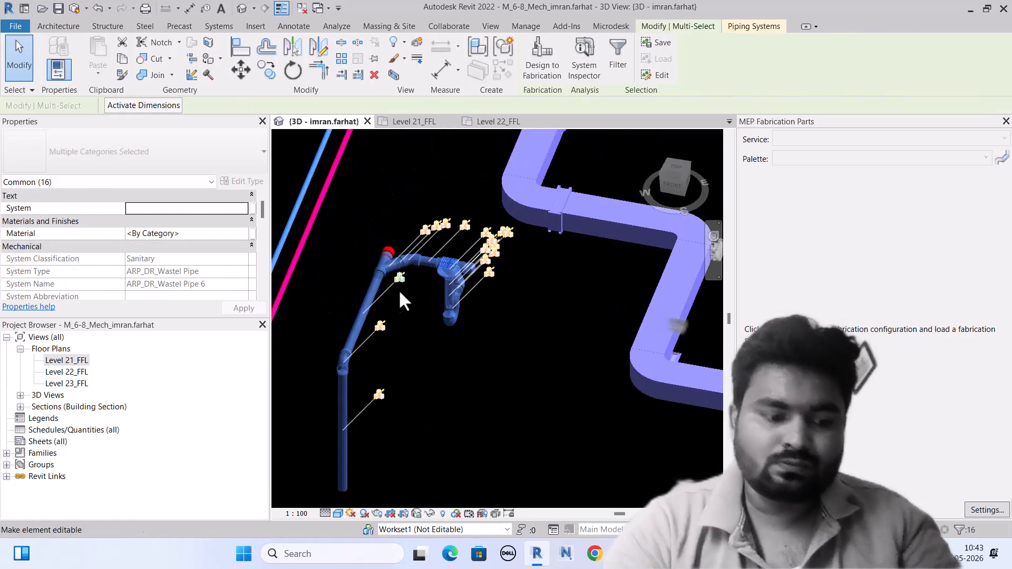
{"action": "left_click_drag", "start_coordinate": [410, 259], "coordinate": [368, 216], "text": "ctrl"}
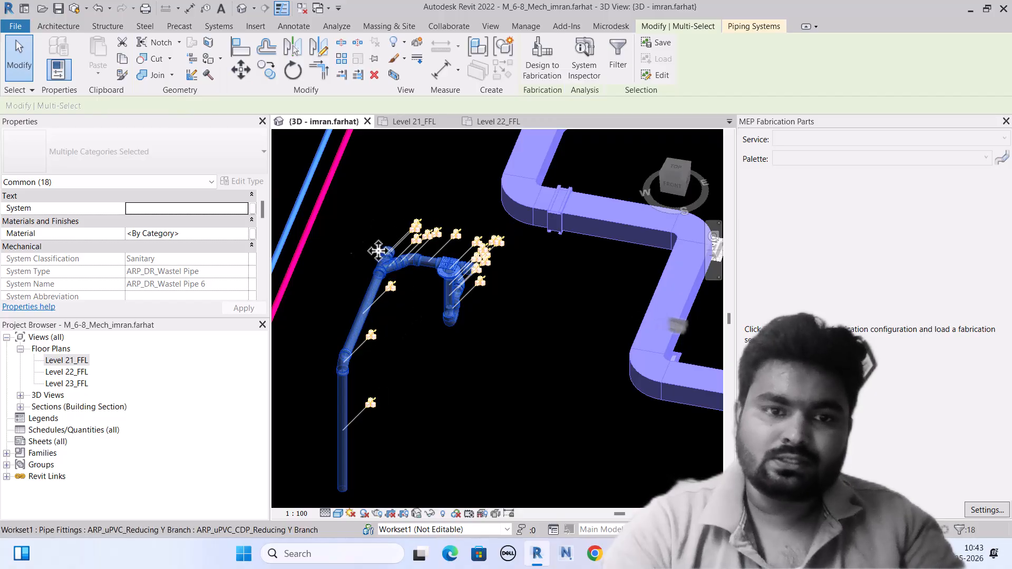
{"action": "left_click", "coordinate": [151, 208]}
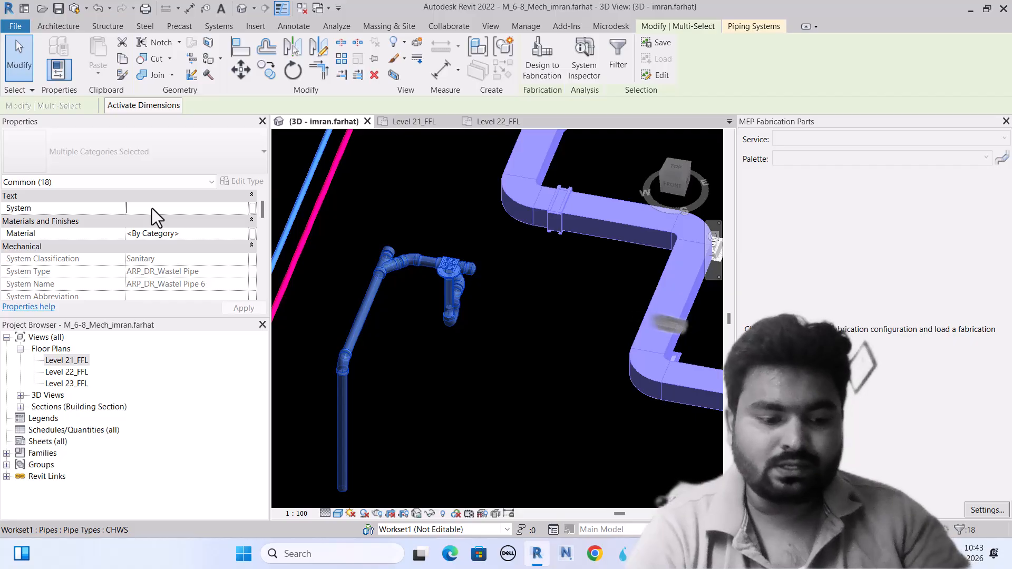
{"action": "type", "text": "WP"}
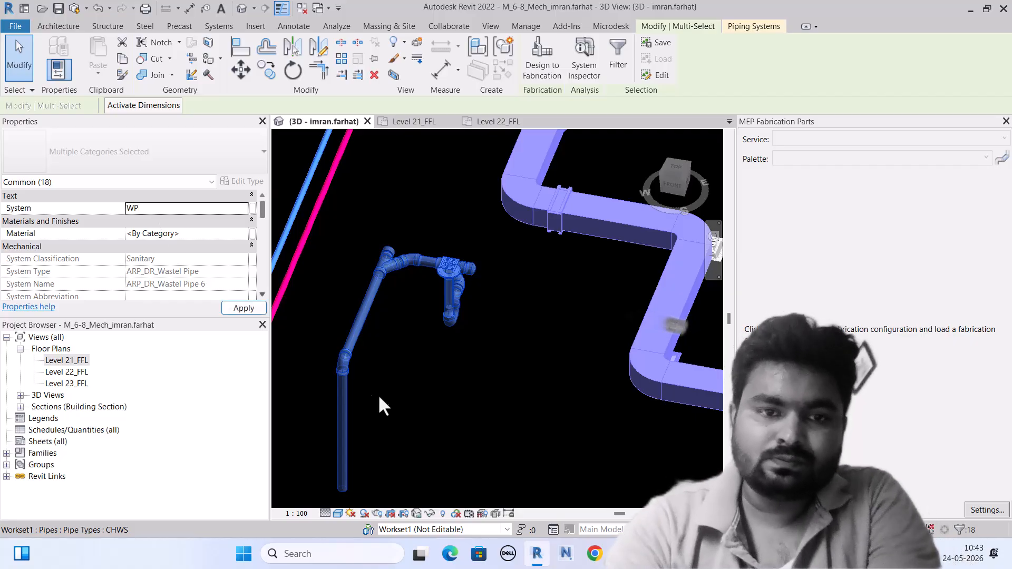
{"action": "left_click", "coordinate": [469, 418]}
Select the whole waste pipe network connected to the floor drain near the duct, including its branches, for its System parameter.
{"action": "scroll", "coordinate": [389, 378], "scroll_direction": "down", "scroll_amount": 3}
{"action": "middle_click_drag", "start_coordinate": [388, 377], "coordinate": [501, 226], "text": "shift"}
{"action": "scroll", "coordinate": [453, 337], "scroll_direction": "up", "scroll_amount": 3}
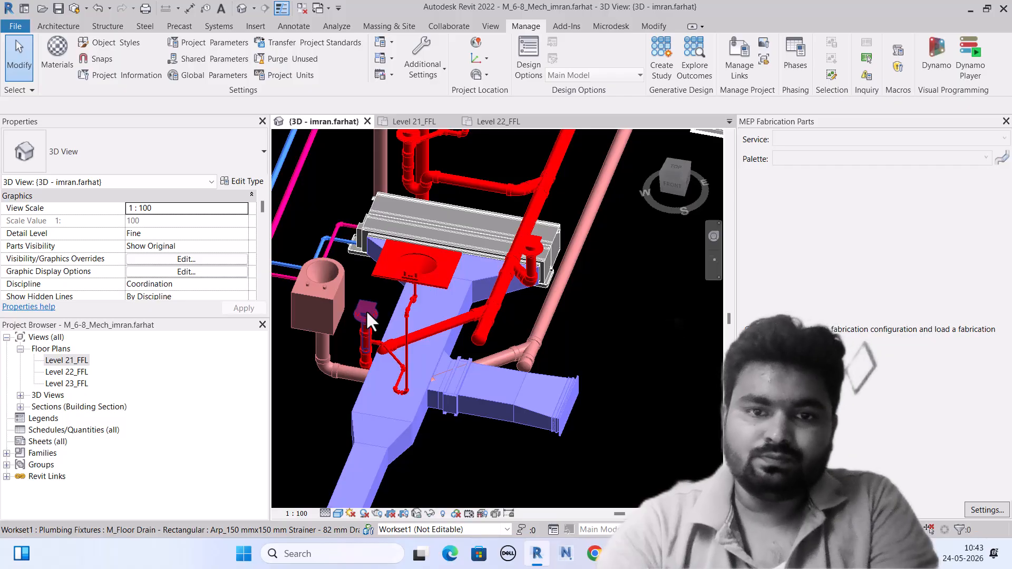
{"action": "key", "text": "Tab"}
{"action": "key", "text": "Tab"}
{"action": "key", "text": "Tab"}
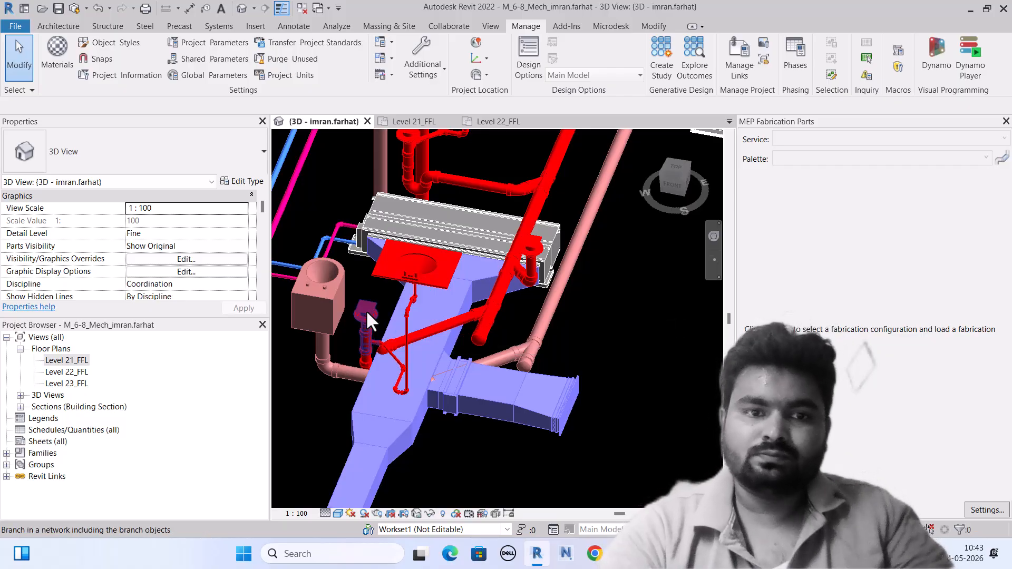
{"action": "left_click", "coordinate": [365, 315]}
{"action": "scroll", "coordinate": [421, 400], "scroll_direction": "down", "scroll_amount": 4}
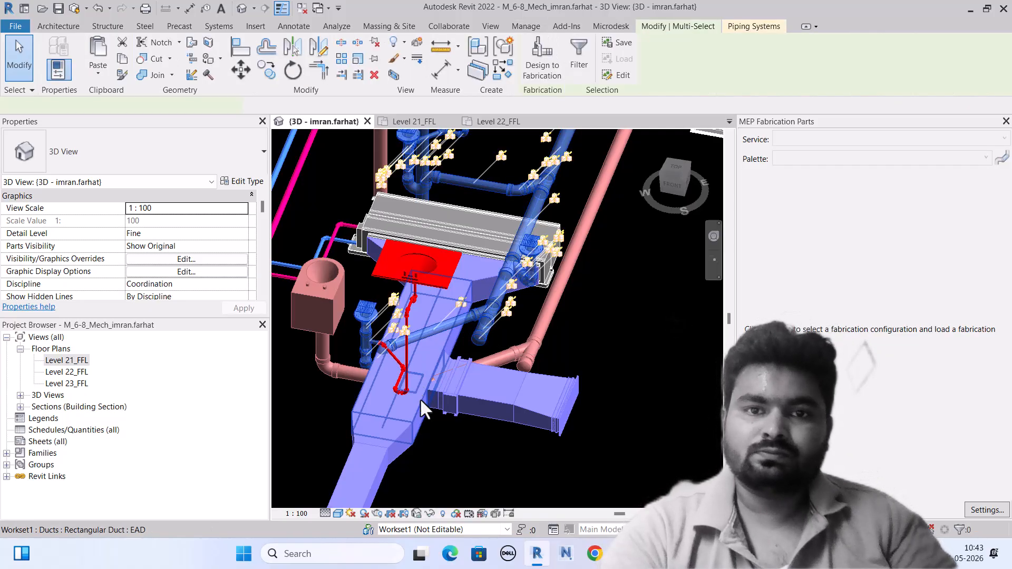
{"action": "scroll", "coordinate": [427, 311], "scroll_direction": "up", "scroll_amount": 5}
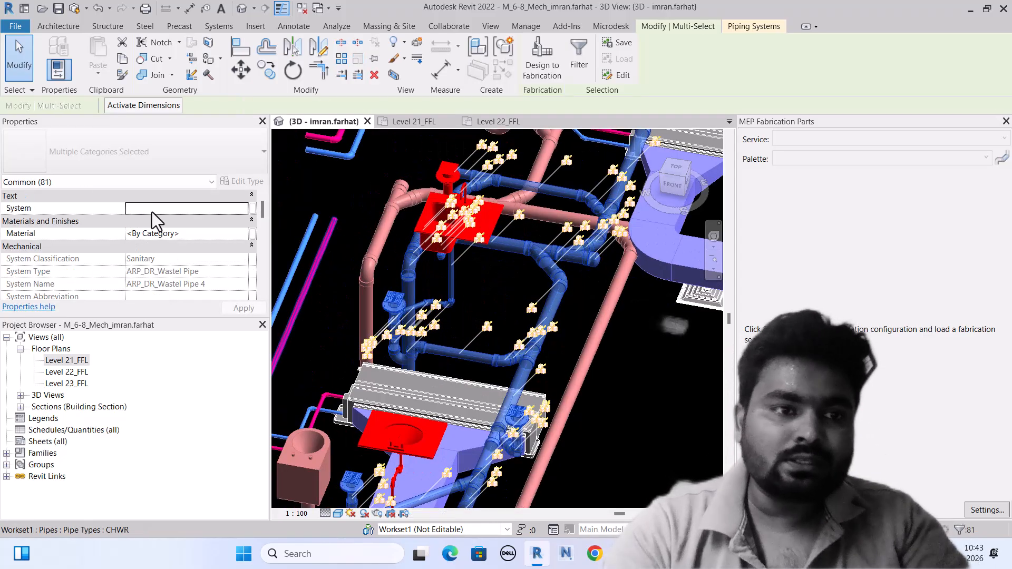
Set the System parameter of the selected waste pipe network to WP and clear the selection.
{"action": "type", "text": "WP"}
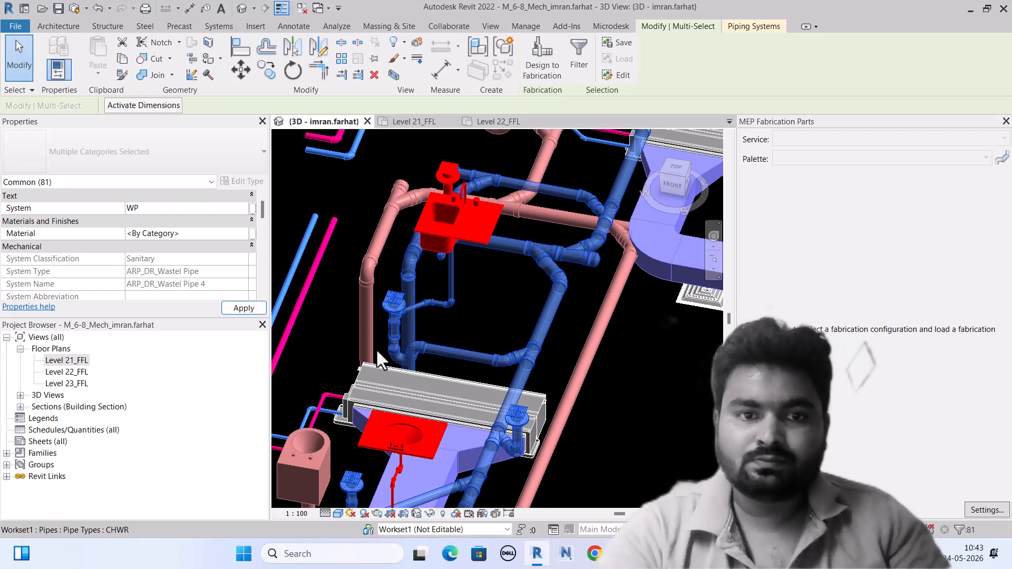
{"action": "scroll", "coordinate": [458, 210], "scroll_direction": "up", "scroll_amount": 3}
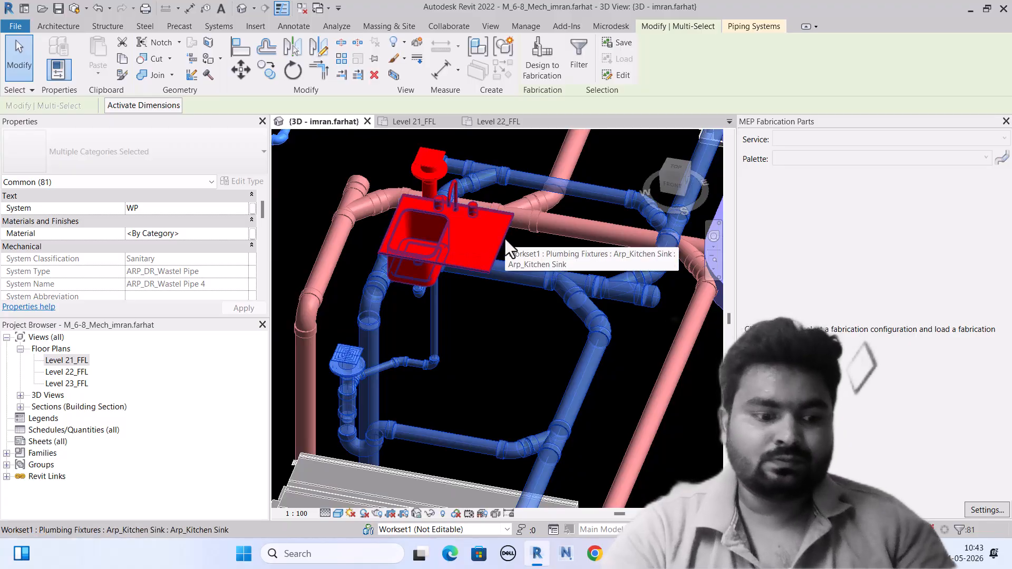
{"action": "left_click", "coordinate": [492, 323]}
{"action": "scroll", "coordinate": [463, 319], "scroll_direction": "down", "scroll_amount": 6}
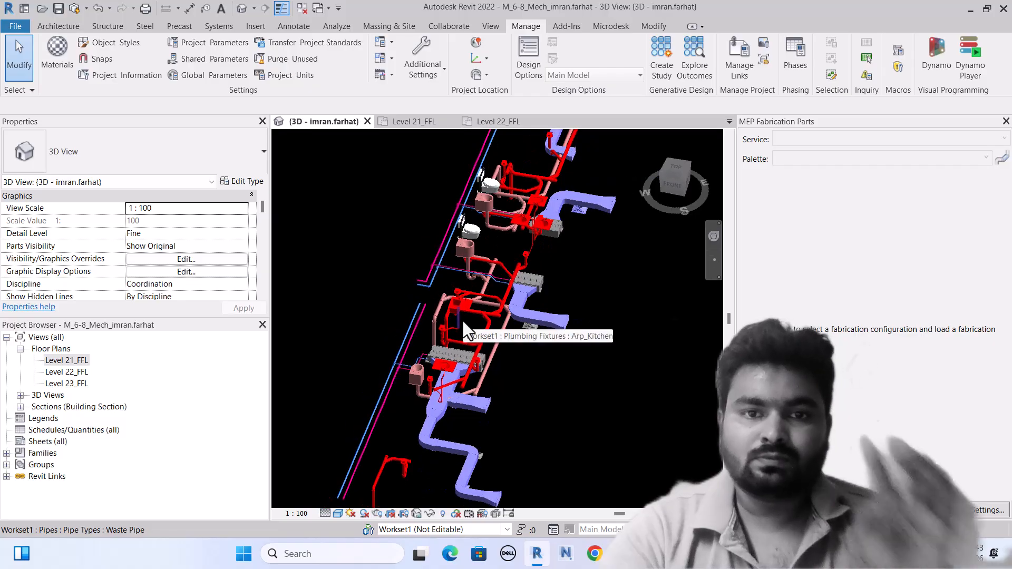
{"action": "scroll", "coordinate": [476, 314], "scroll_direction": "down", "scroll_amount": 3}
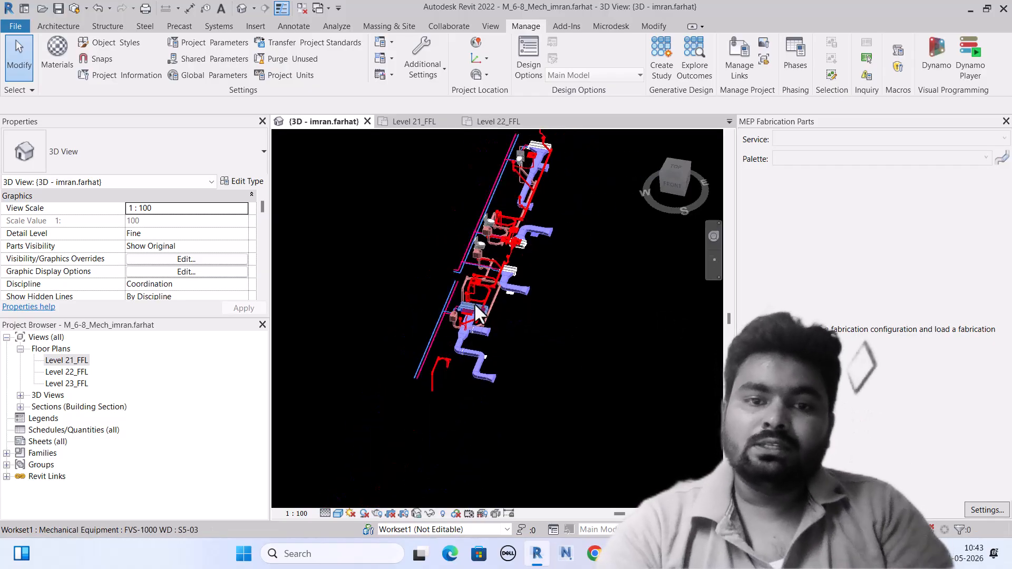
{"action": "scroll", "coordinate": [477, 314], "scroll_direction": "up", "scroll_amount": 6}
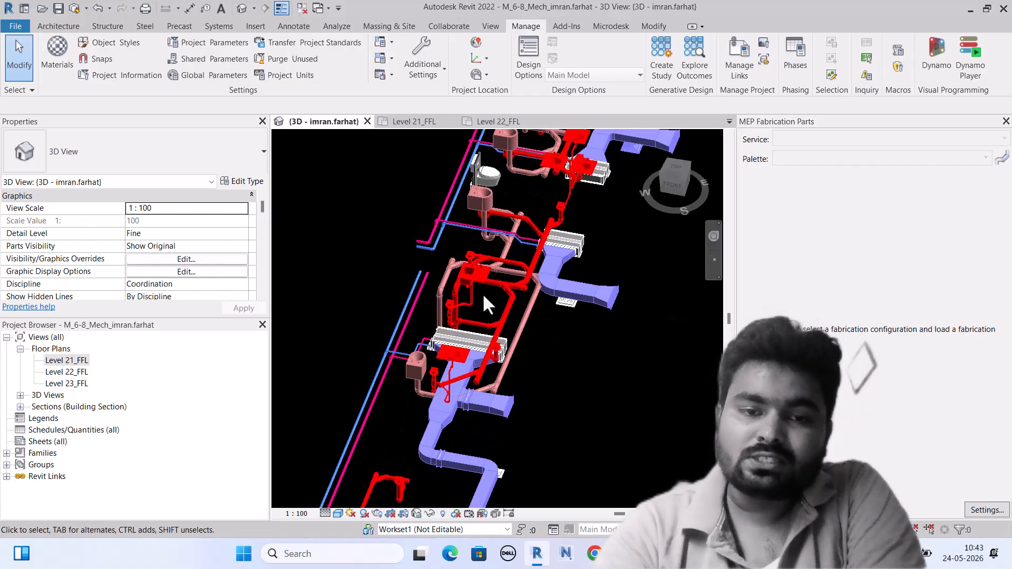
{"action": "scroll", "coordinate": [483, 293], "scroll_direction": "up", "scroll_amount": 2}
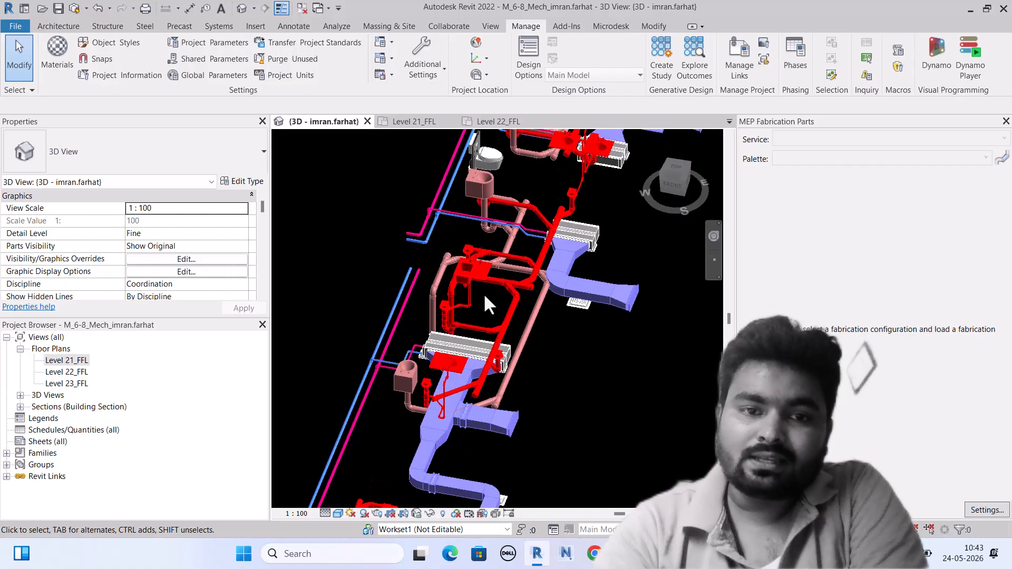
{"action": "scroll", "coordinate": [472, 311], "scroll_direction": "up", "scroll_amount": 3}
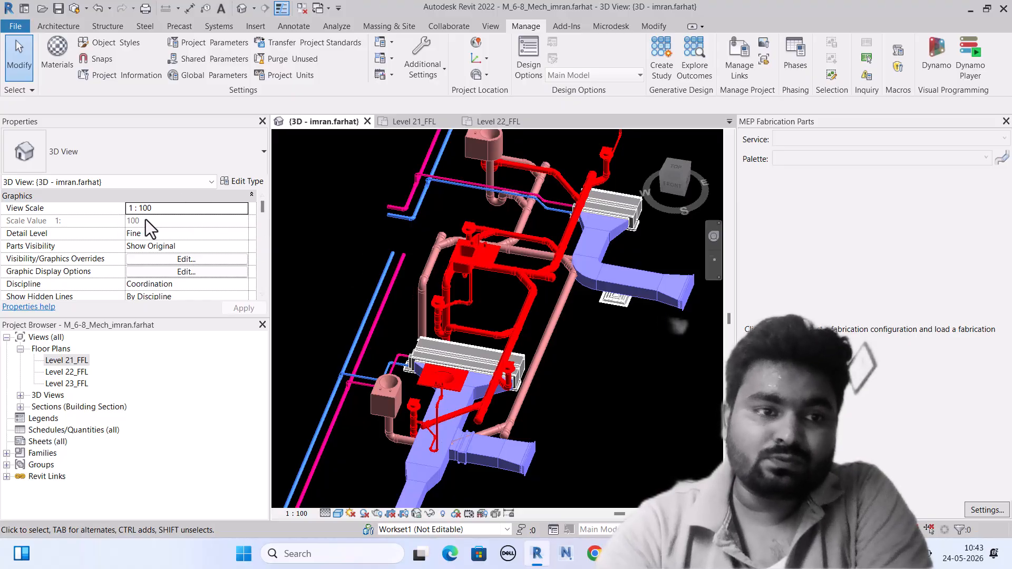
{"action": "scroll", "coordinate": [478, 280], "scroll_direction": "up", "scroll_amount": 2}
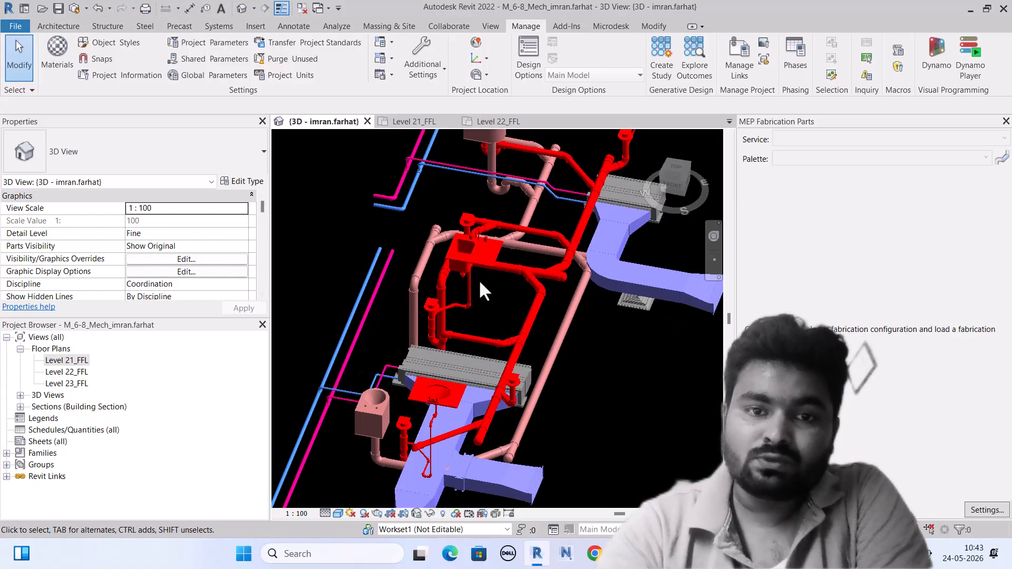
{"action": "scroll", "coordinate": [477, 278], "scroll_direction": "down", "scroll_amount": 2}
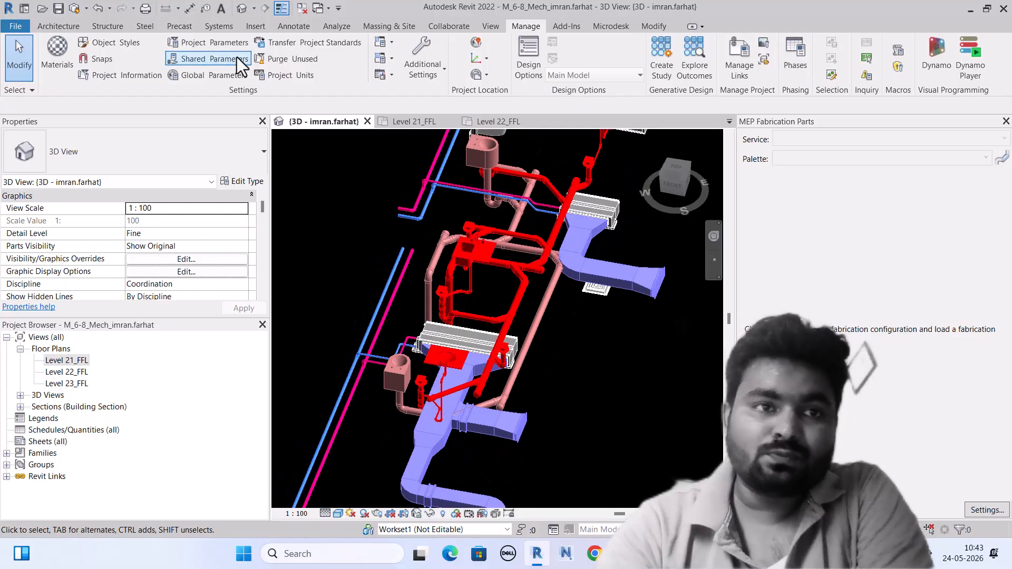
Open the 3D view's Visibility/Graphic Overrides filters and go to the filter definitions editor to add one.
{"action": "left_click", "coordinate": [484, 24]}
{"action": "left_click", "coordinate": [137, 45]}
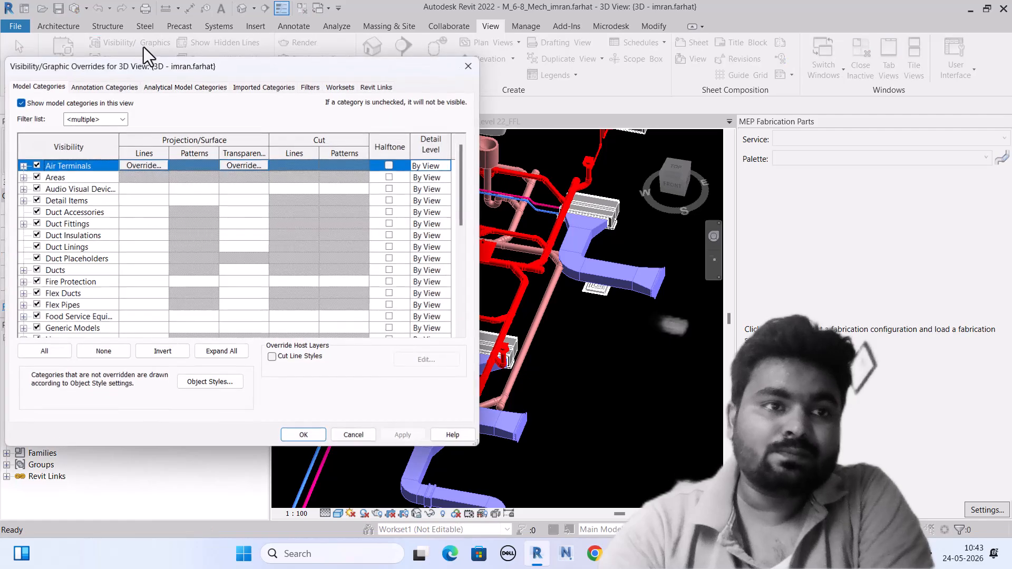
{"action": "left_click", "coordinate": [310, 88]}
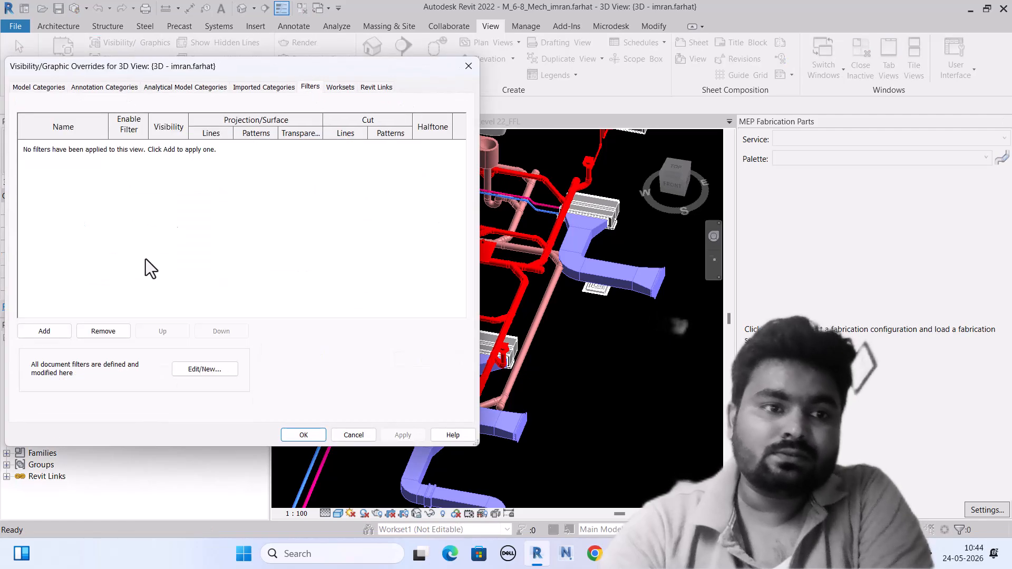
{"action": "left_click", "coordinate": [47, 331]}
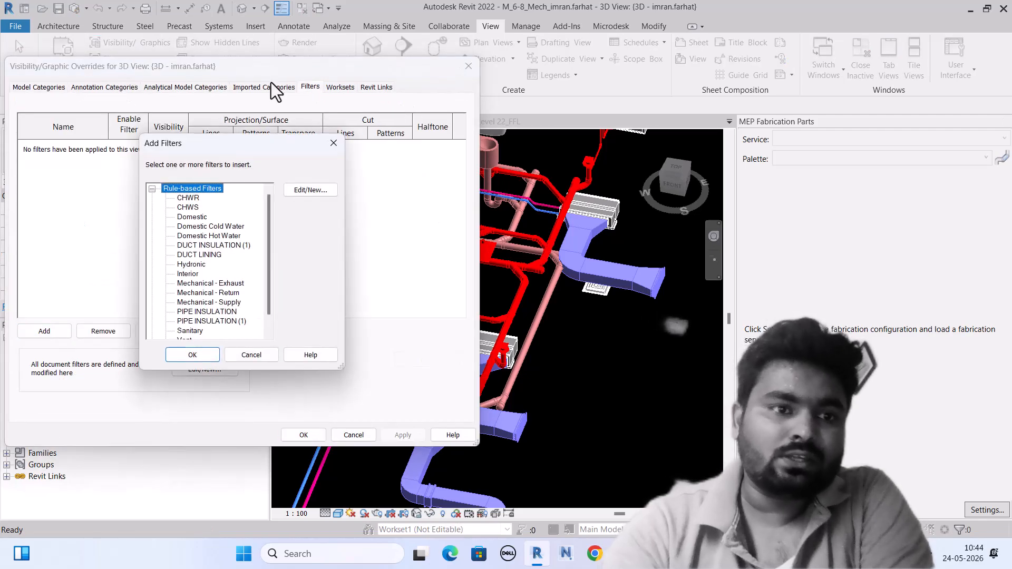
{"action": "left_click", "coordinate": [319, 190]}
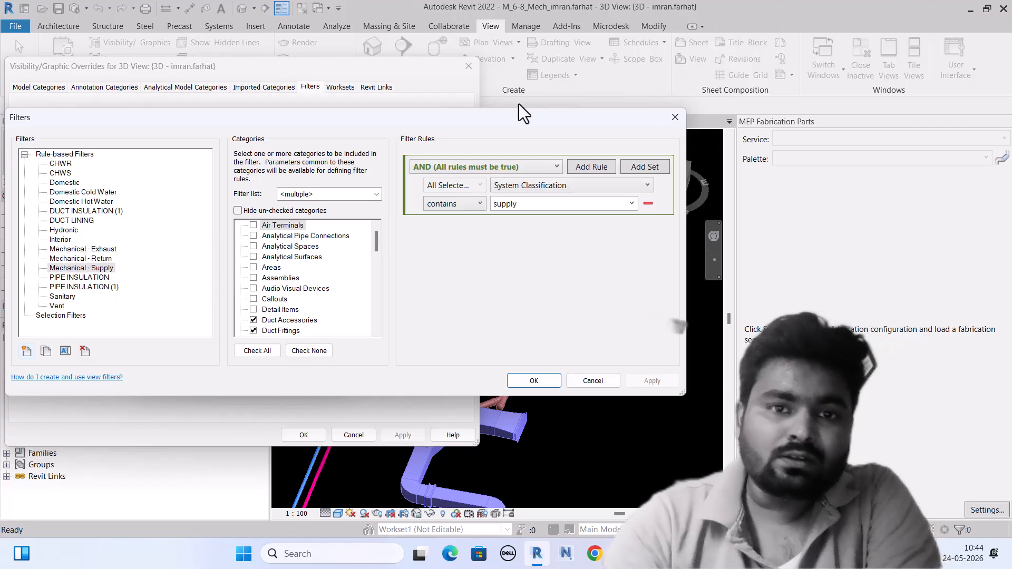
Create a new rule-defined filter named HVAC.
{"action": "left_click", "coordinate": [26, 352]}
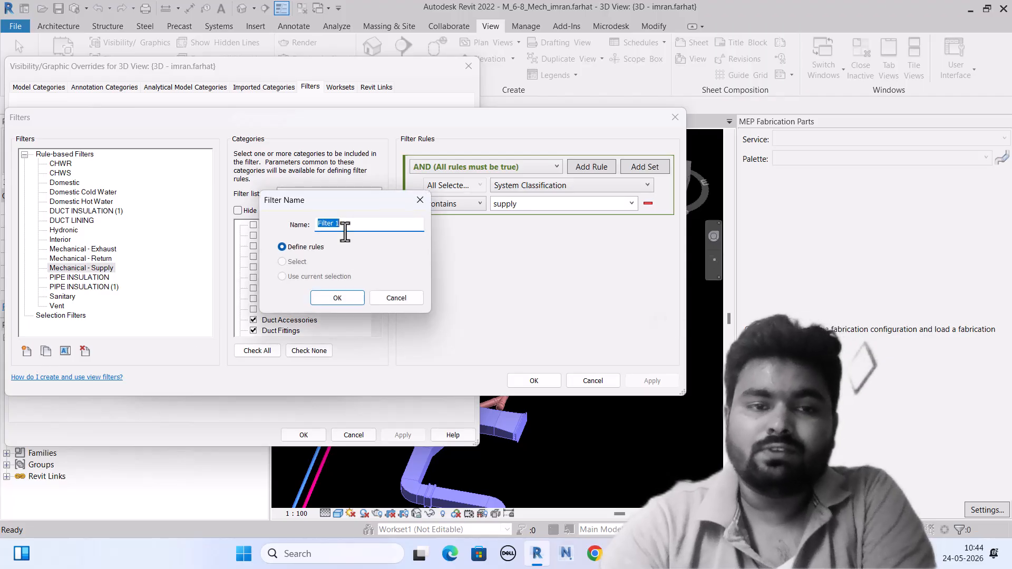
{"action": "type", "text": "HVAC"}
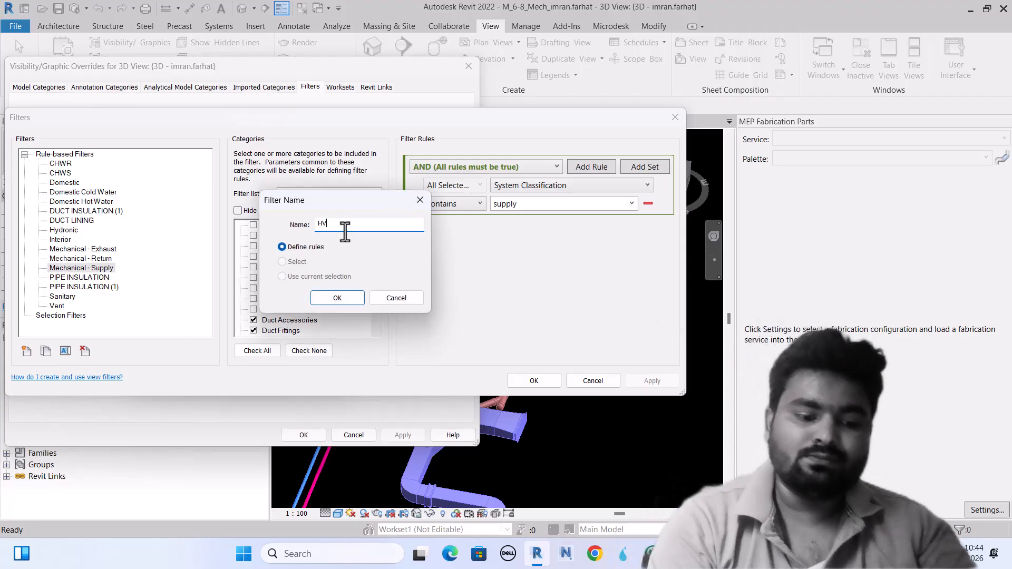
{"action": "left_click", "coordinate": [338, 297]}
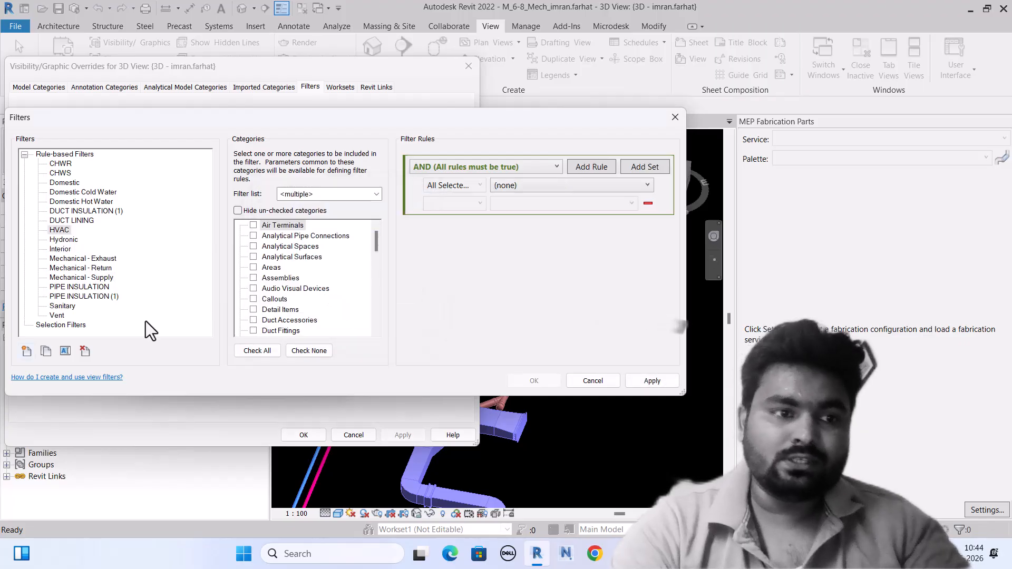
Include Air Terminals, Duct Accessories, Duct Fittings, Duct Insulations, Duct Linings and Ducts in the HVAC filter's categories.
{"action": "left_click", "coordinate": [253, 226]}
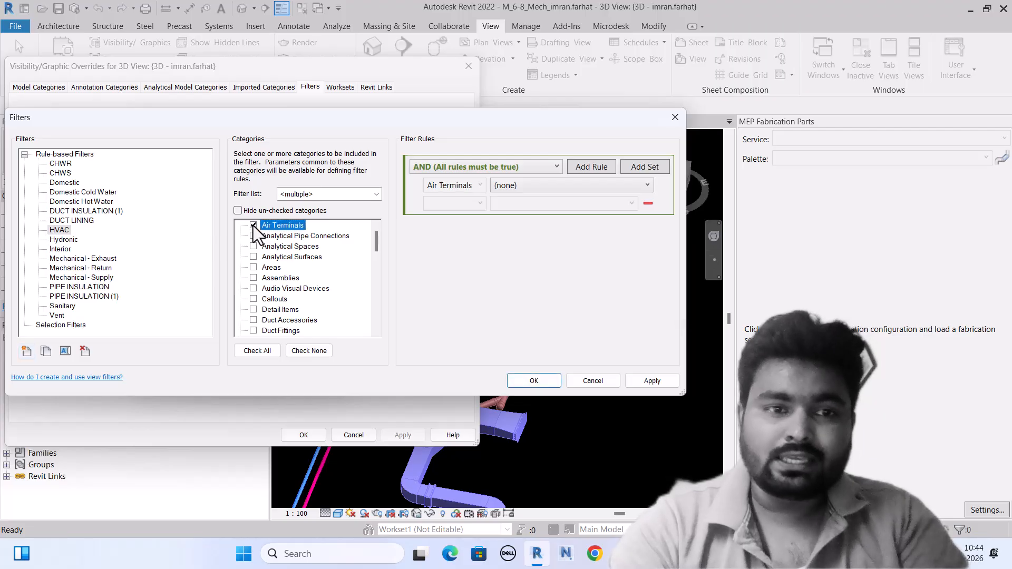
{"action": "scroll", "coordinate": [258, 241], "scroll_direction": "down", "scroll_amount": 3}
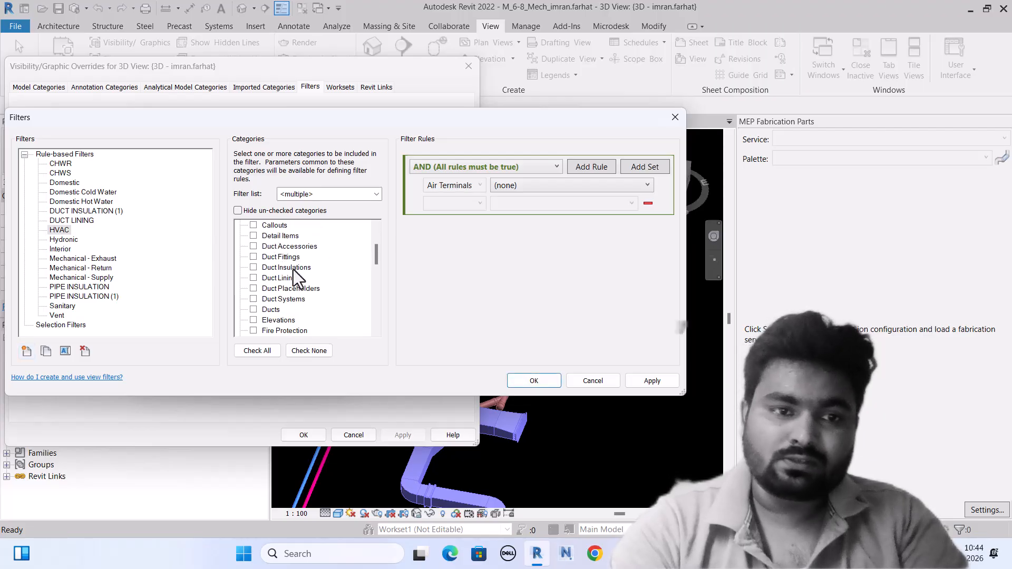
{"action": "scroll", "coordinate": [293, 279], "scroll_direction": "down", "scroll_amount": 2}
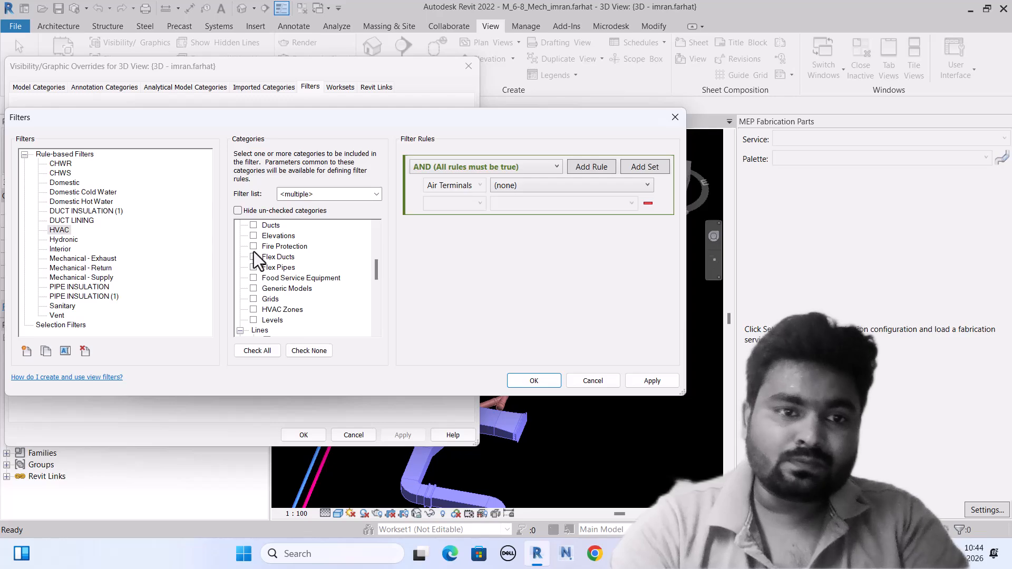
{"action": "scroll", "coordinate": [253, 256], "scroll_direction": "up", "scroll_amount": 2}
{"action": "scroll", "coordinate": [254, 252], "scroll_direction": "up", "scroll_amount": 3}
{"action": "scroll", "coordinate": [259, 259], "scroll_direction": "down", "scroll_amount": 2}
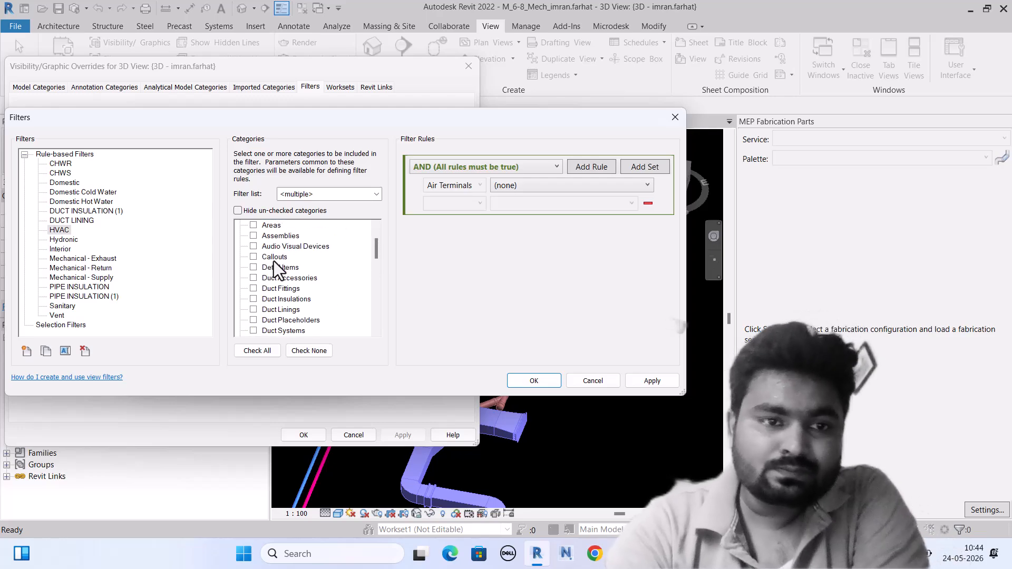
{"action": "scroll", "coordinate": [275, 263], "scroll_direction": "down", "scroll_amount": 2}
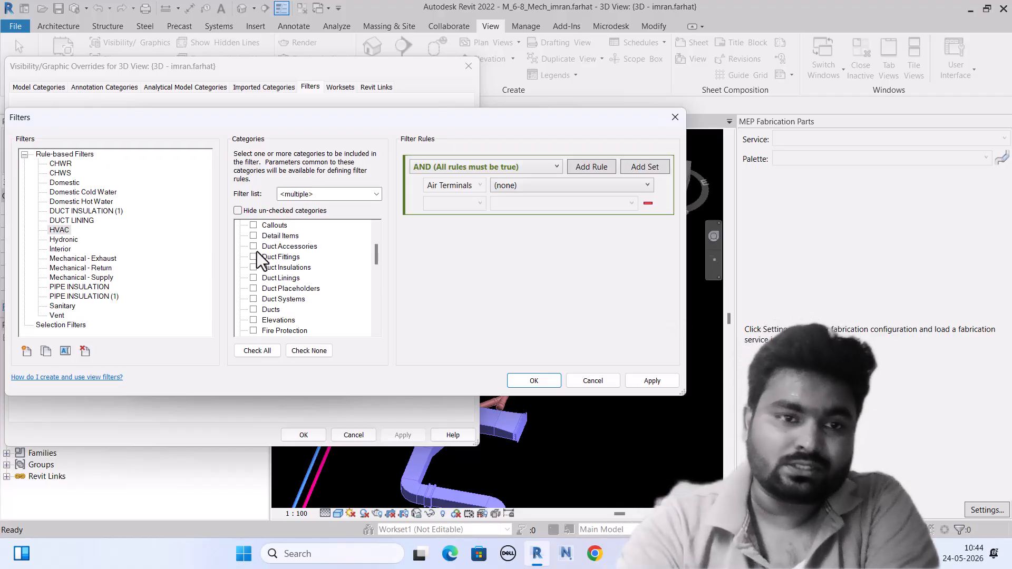
{"action": "left_click", "coordinate": [254, 246]}
{"action": "left_click", "coordinate": [254, 257]}
{"action": "left_click", "coordinate": [253, 268]}
{"action": "left_click", "coordinate": [253, 278]}
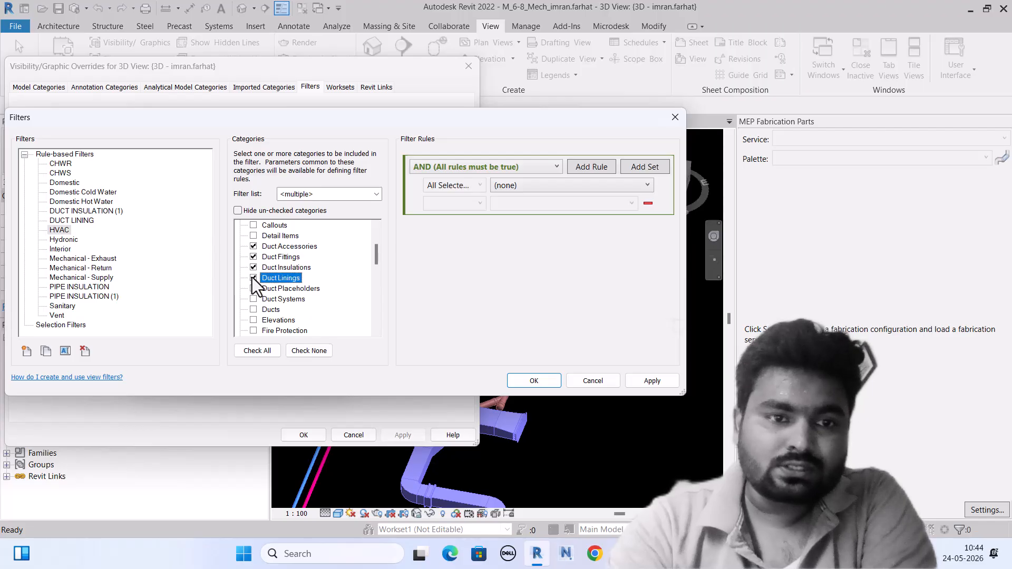
{"action": "left_click", "coordinate": [253, 310]}
Add Pipe Fittings, Pipe Insulations and Pipes to the HVAC filter's categories.
{"action": "scroll", "coordinate": [269, 311], "scroll_direction": "down", "scroll_amount": 3}
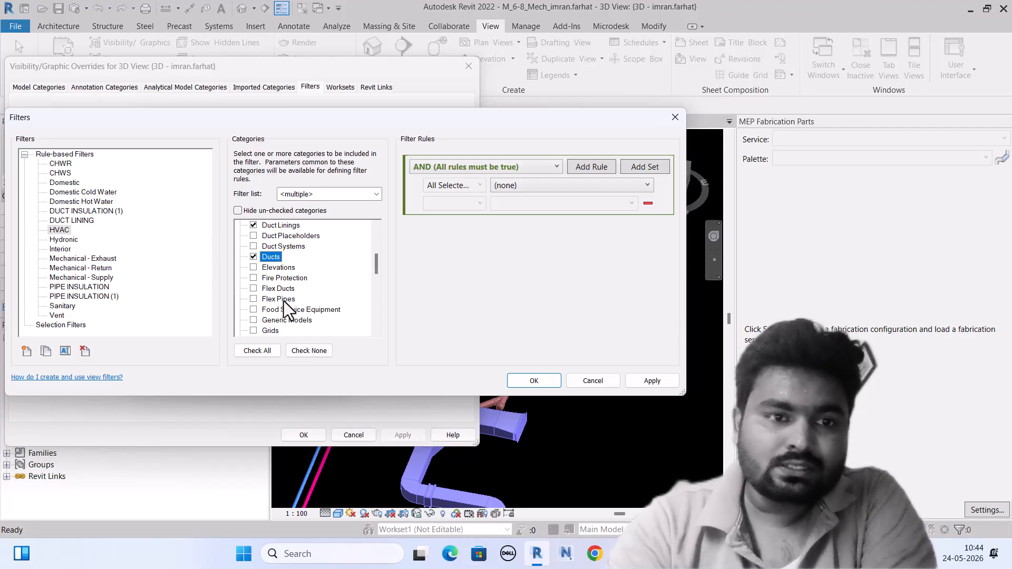
{"action": "scroll", "coordinate": [286, 296], "scroll_direction": "up", "scroll_amount": 4}
{"action": "scroll", "coordinate": [250, 243], "scroll_direction": "down", "scroll_amount": 5}
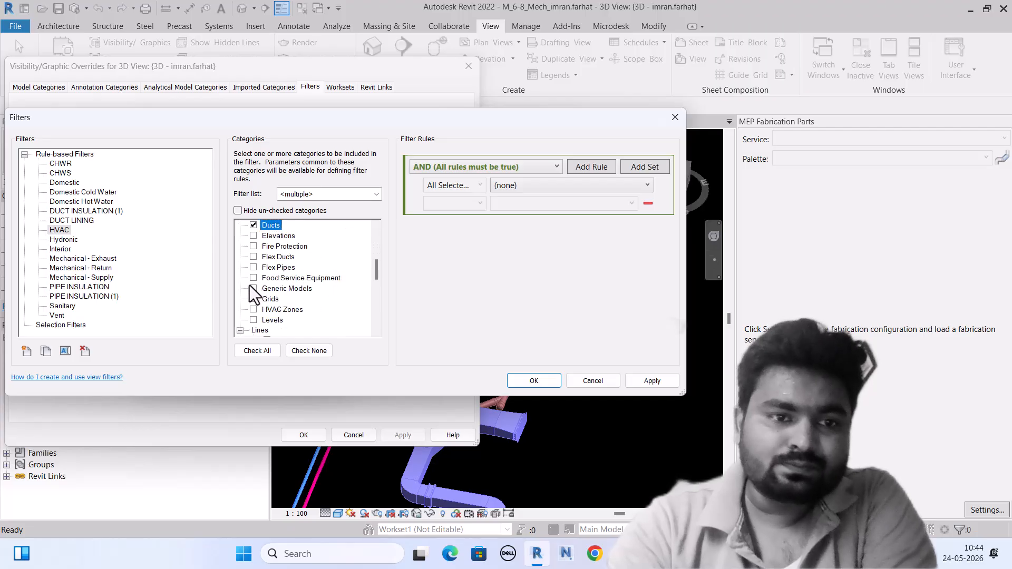
{"action": "scroll", "coordinate": [268, 311], "scroll_direction": "down", "scroll_amount": 2}
{"action": "scroll", "coordinate": [268, 312], "scroll_direction": "down", "scroll_amount": 3}
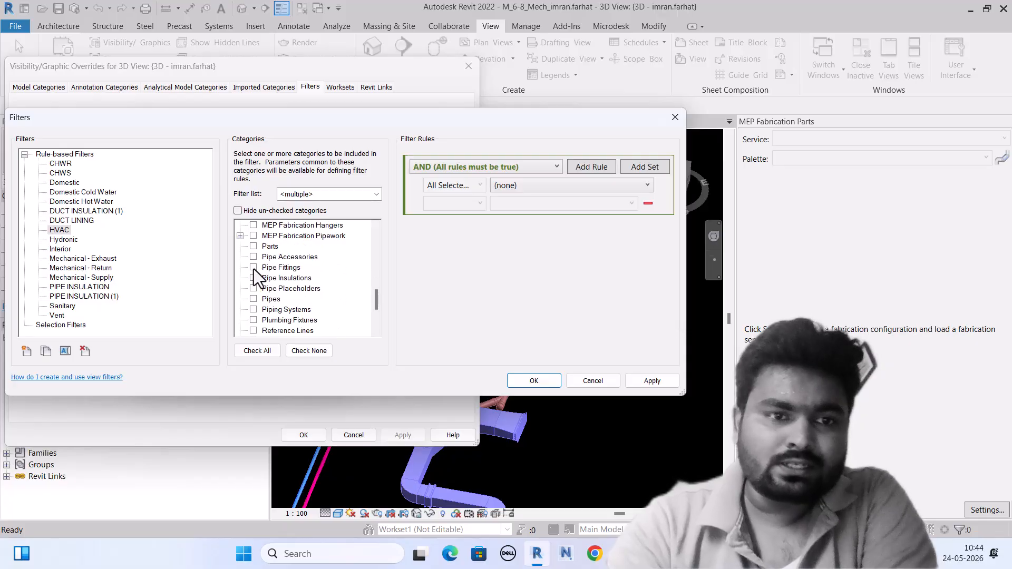
{"action": "left_click", "coordinate": [254, 267]}
{"action": "left_click", "coordinate": [253, 278]}
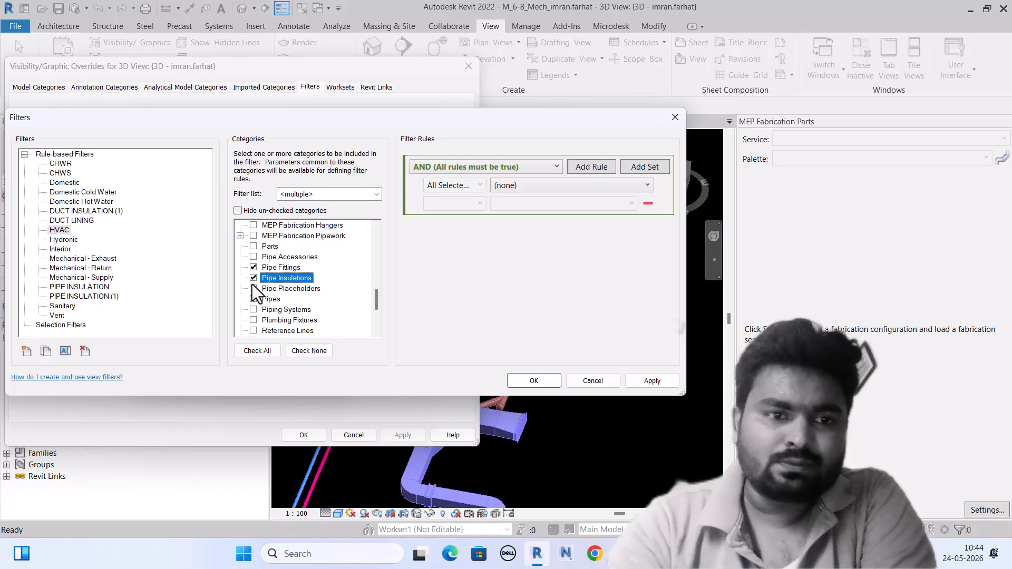
{"action": "left_click", "coordinate": [253, 298]}
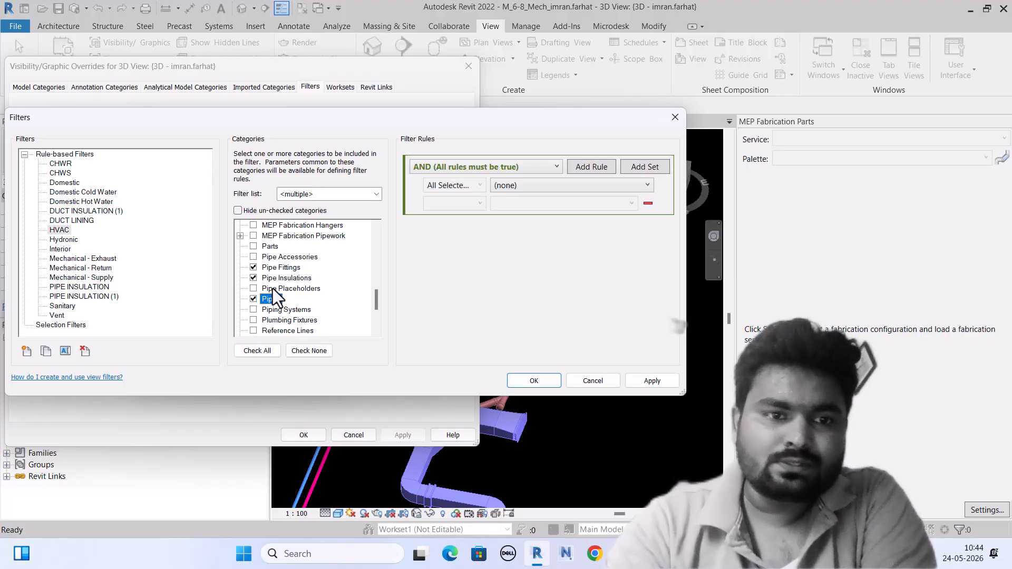
Review the HVAC filter's chosen categories with the unchecked ones hidden, and restore the full category list.
{"action": "scroll", "coordinate": [274, 288], "scroll_direction": "down", "scroll_amount": 1}
{"action": "scroll", "coordinate": [260, 283], "scroll_direction": "down", "scroll_amount": 2}
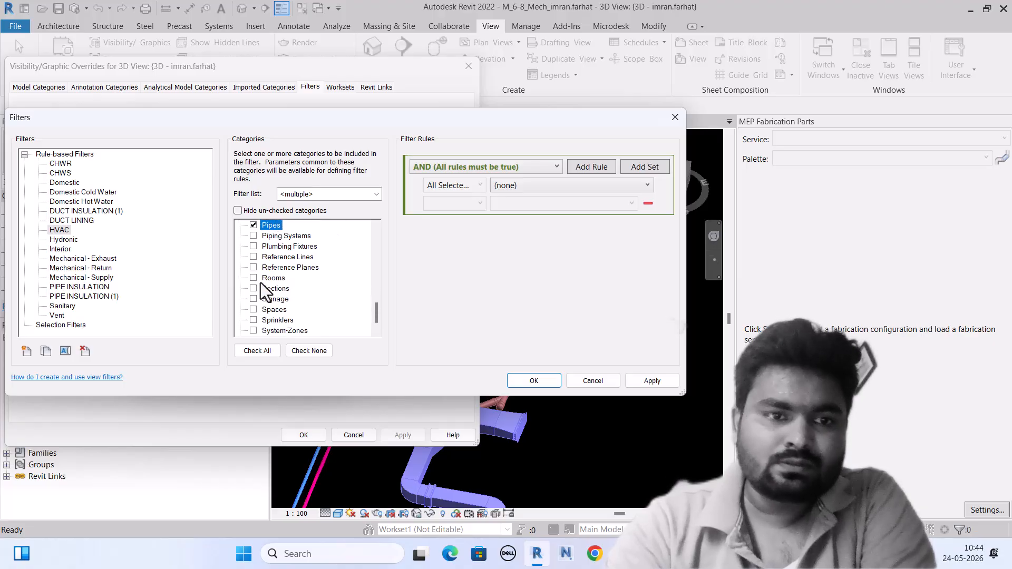
{"action": "left_click", "coordinate": [238, 210]}
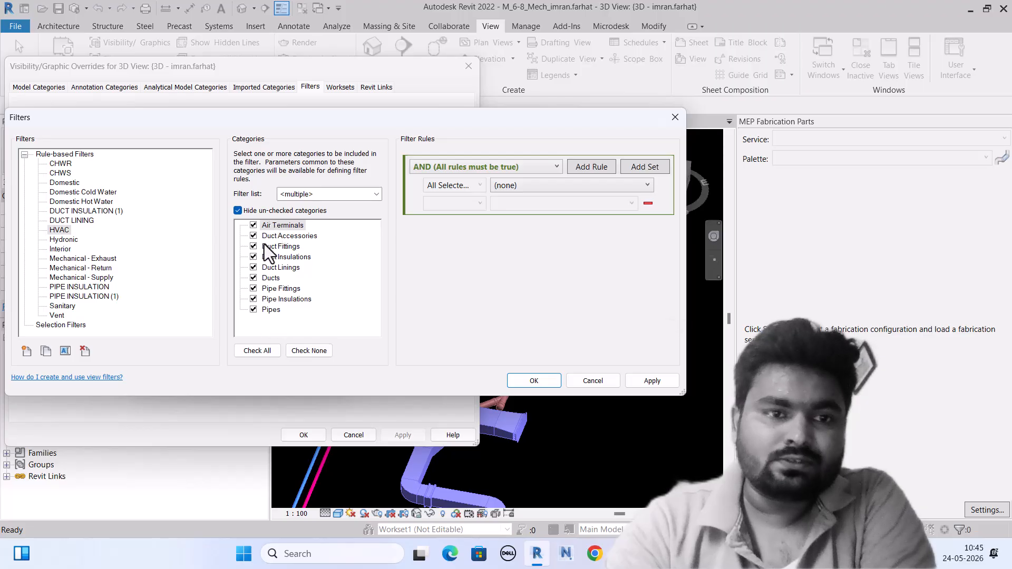
{"action": "left_click", "coordinate": [238, 210]}
Add Mechanical Equipment and Pipe Accessories to the HVAC filter's categories.
{"action": "scroll", "coordinate": [274, 274], "scroll_direction": "down", "scroll_amount": 5}
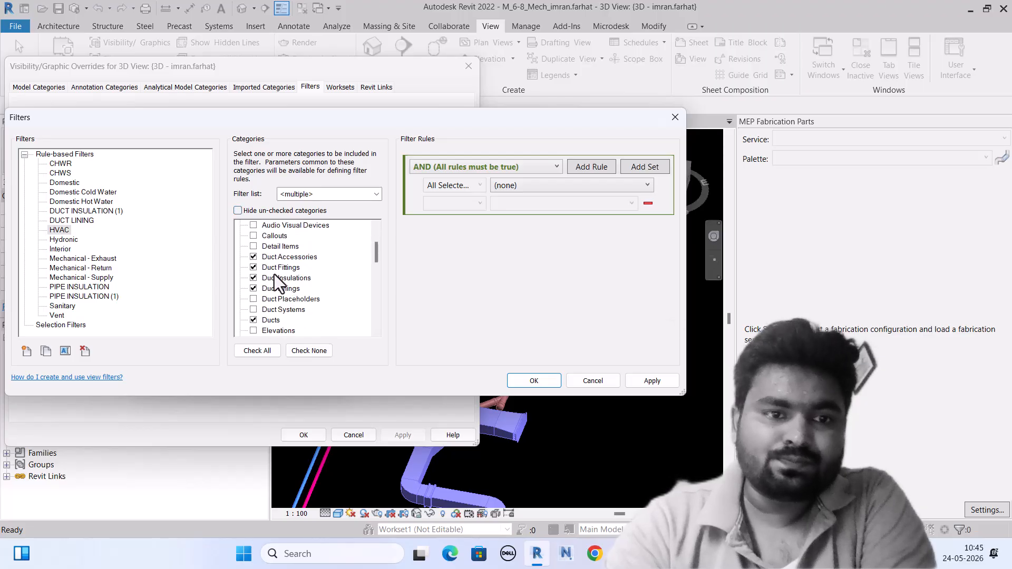
{"action": "scroll", "coordinate": [271, 277], "scroll_direction": "down", "scroll_amount": 3}
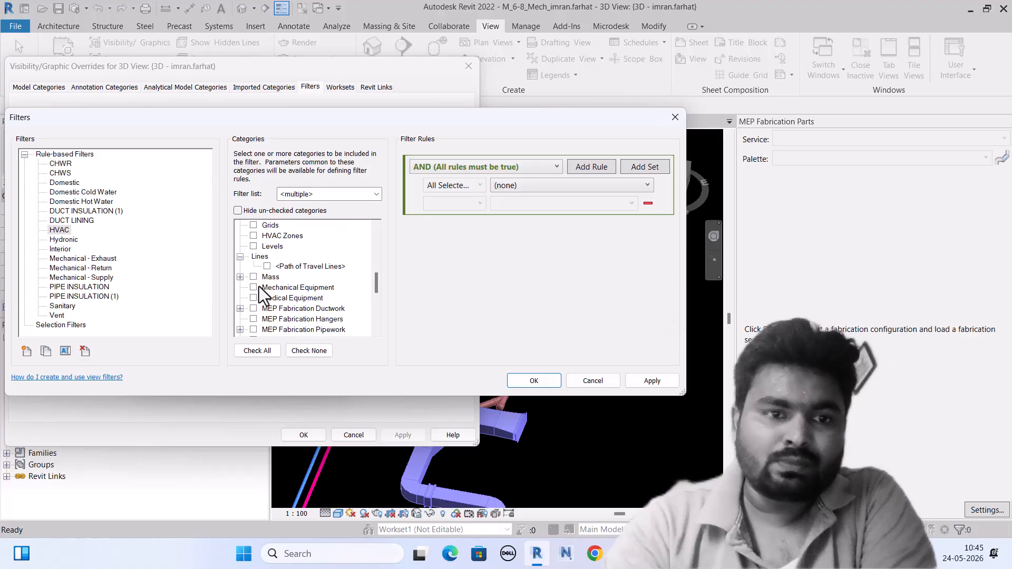
{"action": "left_click", "coordinate": [253, 287]}
{"action": "scroll", "coordinate": [288, 287], "scroll_direction": "down", "scroll_amount": 2}
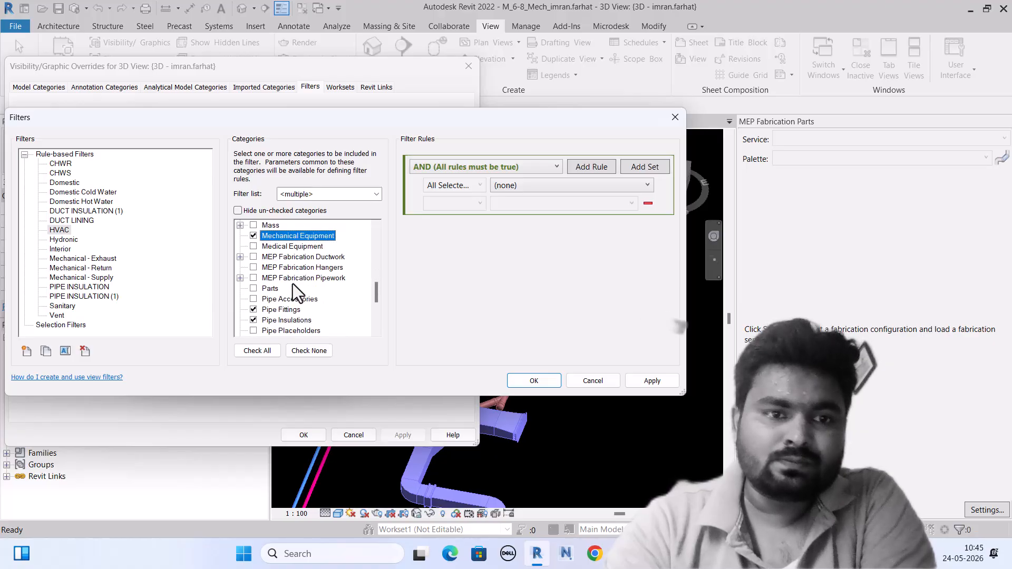
{"action": "scroll", "coordinate": [293, 283], "scroll_direction": "down", "scroll_amount": 1}
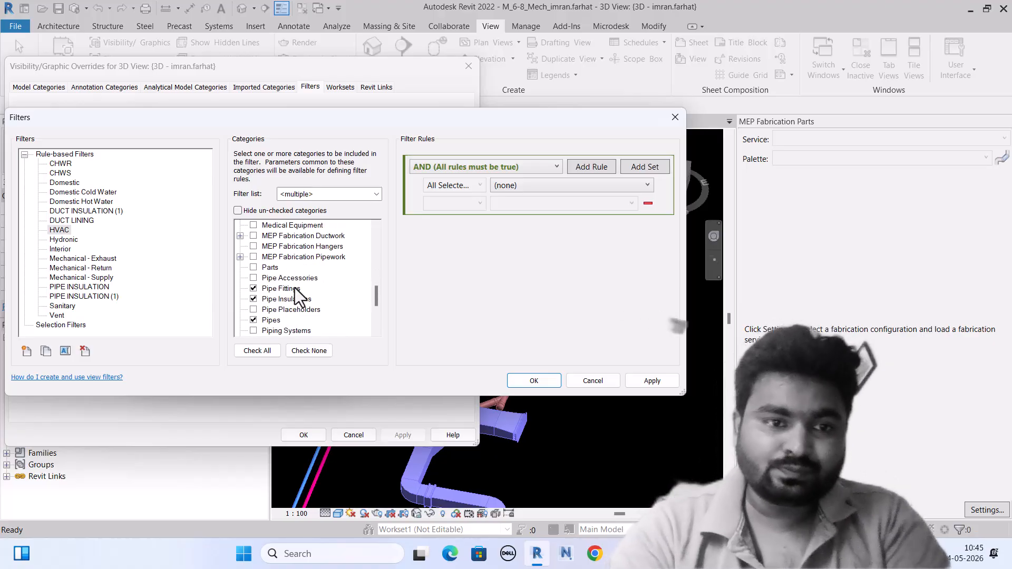
{"action": "left_click", "coordinate": [254, 278]}
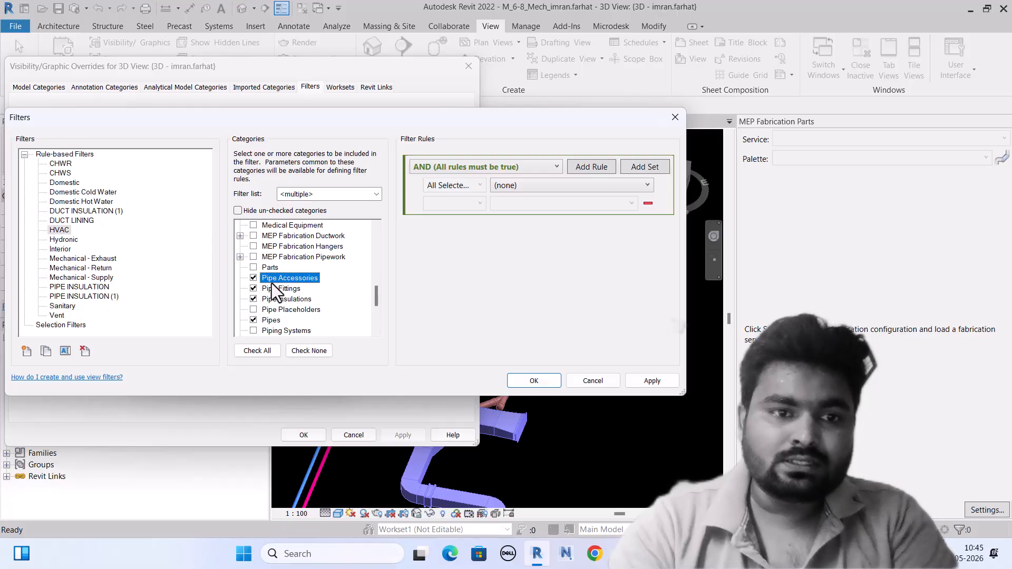
{"action": "scroll", "coordinate": [306, 300], "scroll_direction": "down", "scroll_amount": 5}
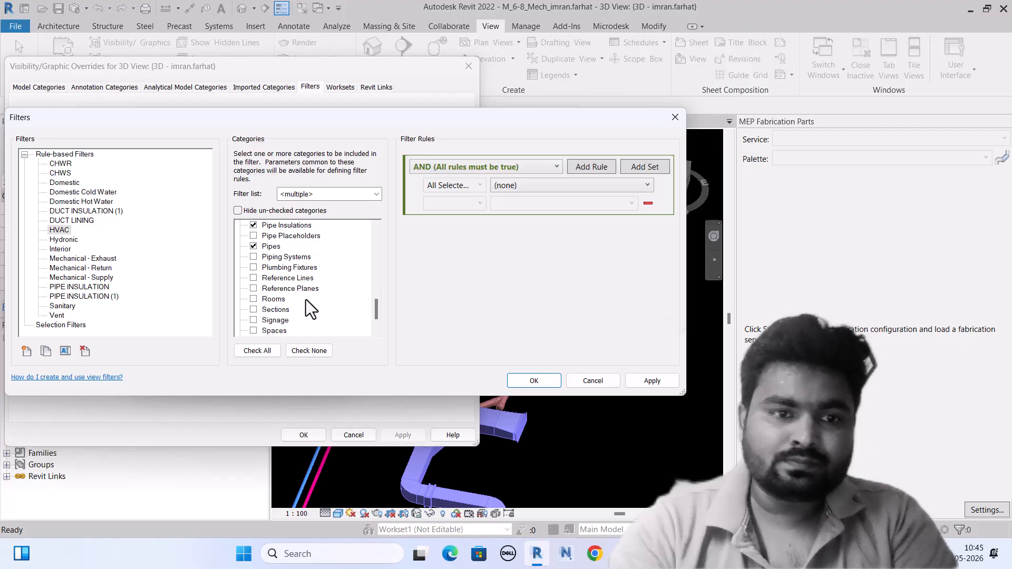
Hide the unchecked categories in the HVAC filter's category list to review the chosen ones.
{"action": "scroll", "coordinate": [306, 299], "scroll_direction": "up", "scroll_amount": 10}
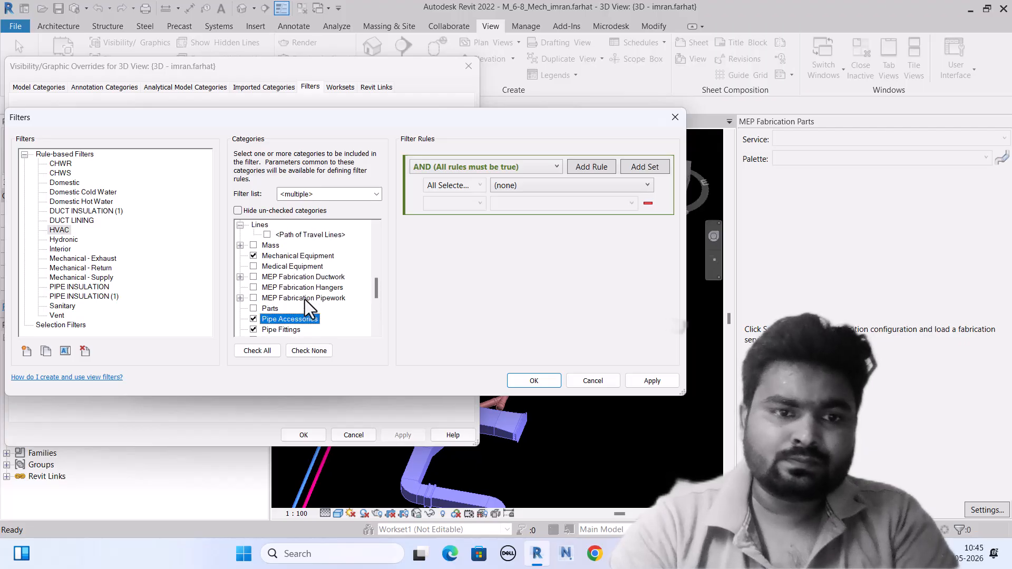
{"action": "scroll", "coordinate": [305, 299], "scroll_direction": "up", "scroll_amount": 4}
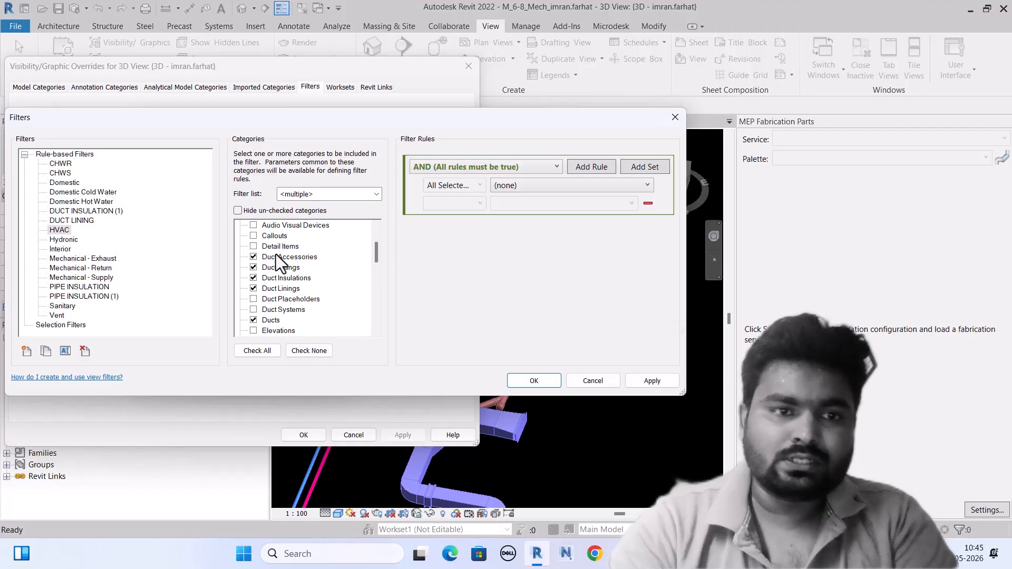
{"action": "left_click", "coordinate": [238, 210]}
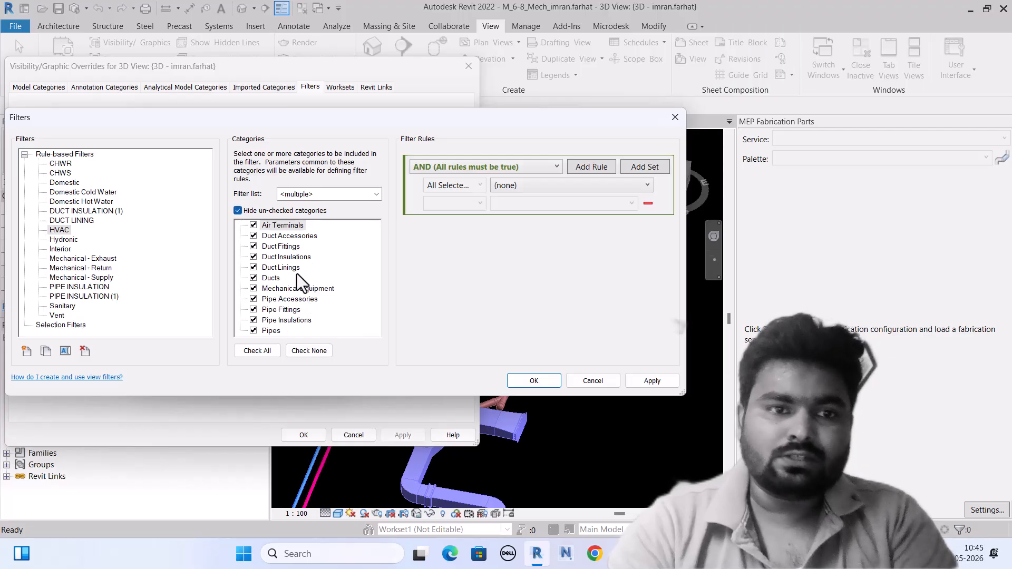
Define the HVAC filter's rule as System equals HVAC and save the filter.
{"action": "left_click", "coordinate": [526, 185]}
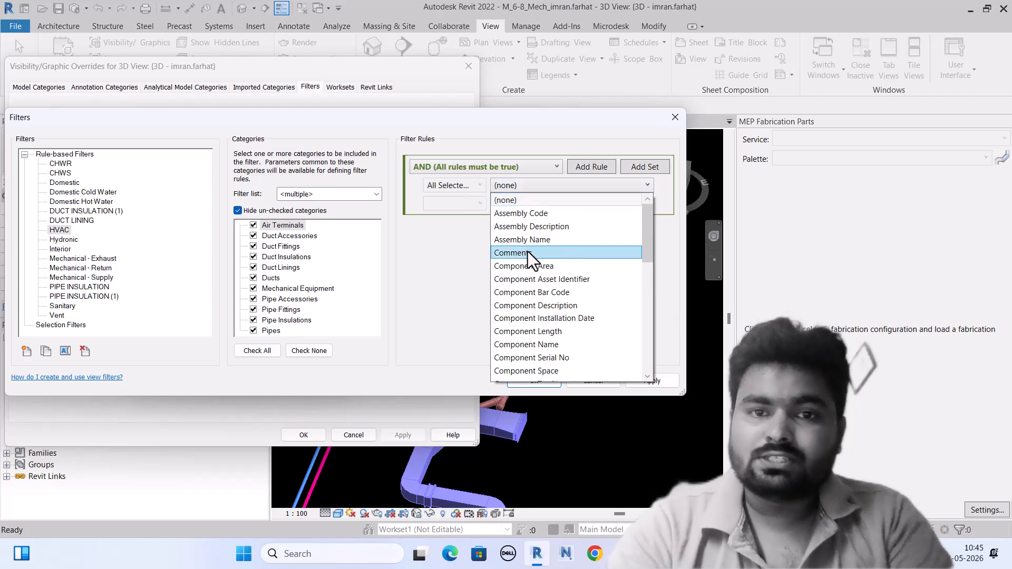
{"action": "scroll", "coordinate": [527, 251], "scroll_direction": "down", "scroll_amount": 10}
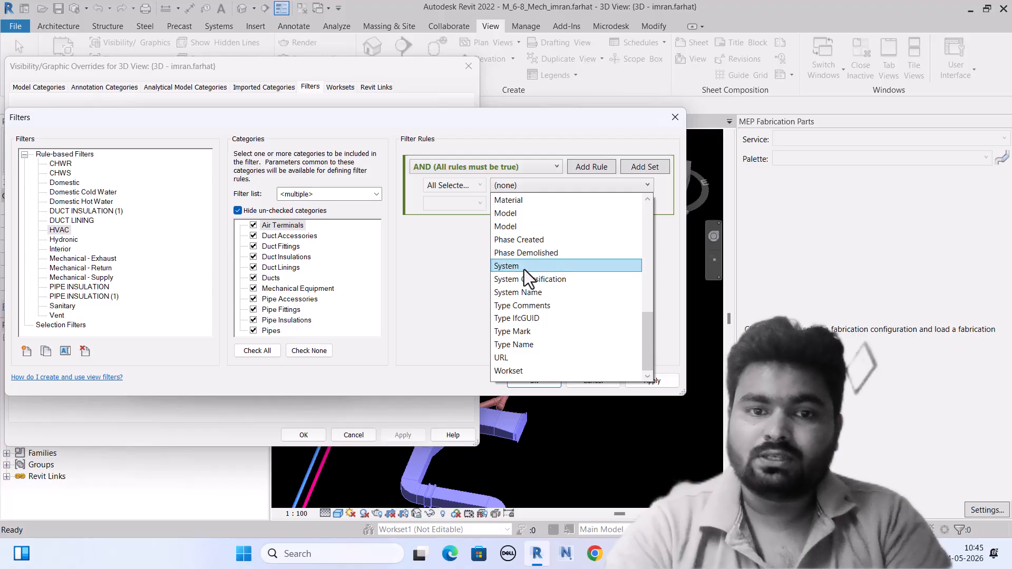
{"action": "left_click", "coordinate": [524, 266]}
{"action": "left_click", "coordinate": [457, 204]}
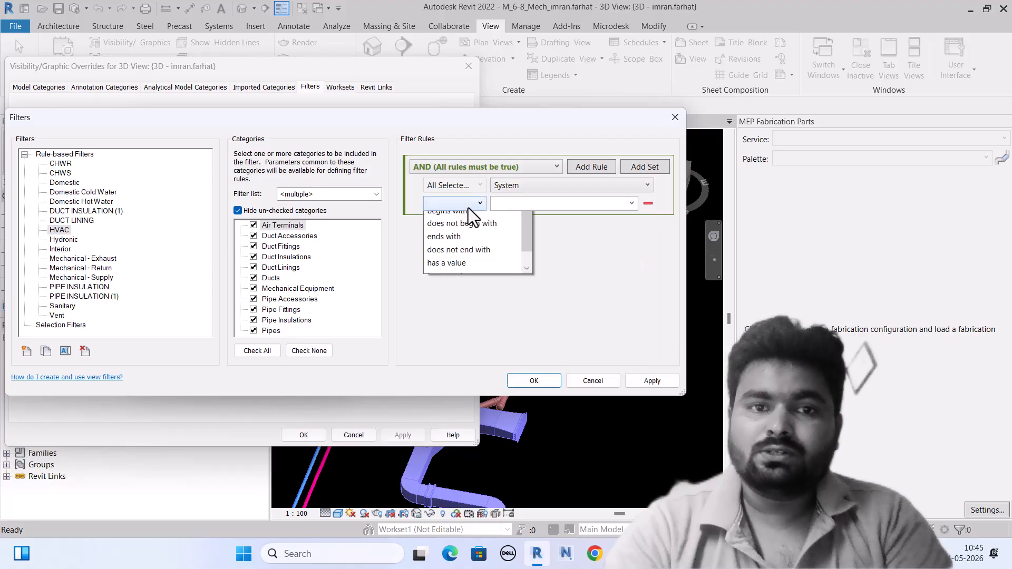
{"action": "left_click", "coordinate": [492, 227]}
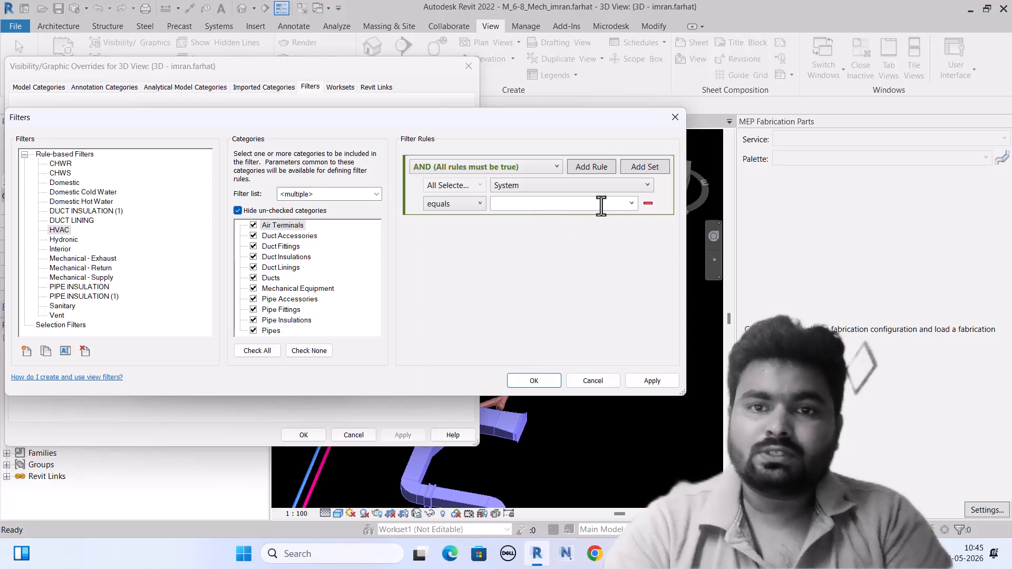
{"action": "left_click", "coordinate": [632, 203]}
{"action": "left_click", "coordinate": [555, 219]}
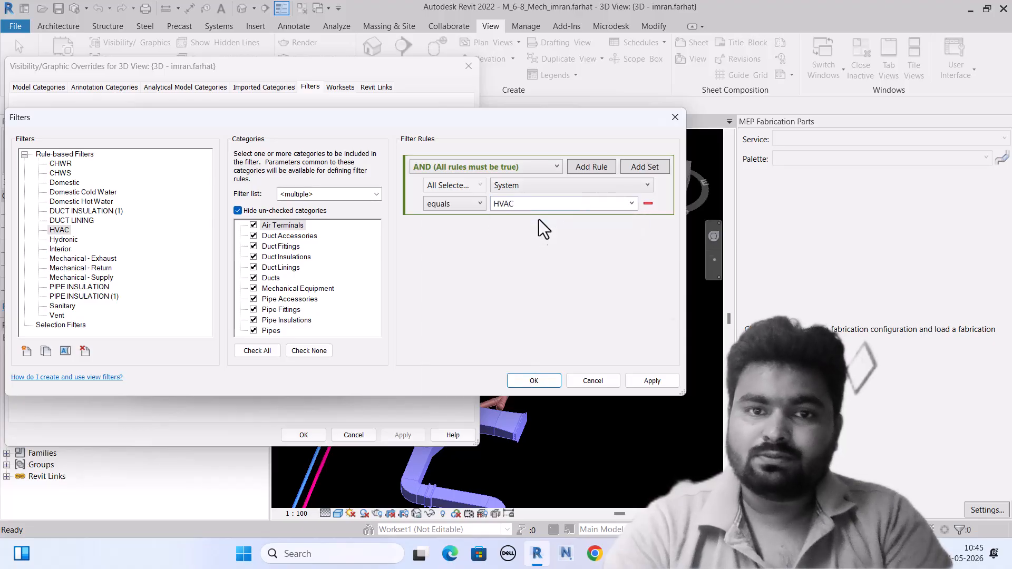
{"action": "left_click", "coordinate": [533, 381]}
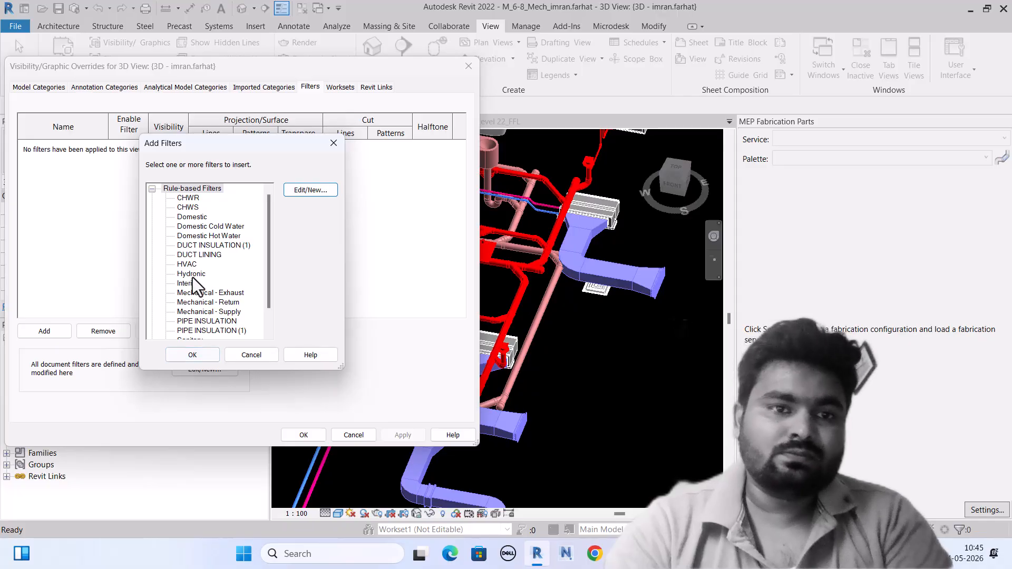
Add the HVAC filter to the 3D view's Visibility/Graphic Overrides.
{"action": "scroll", "coordinate": [195, 277], "scroll_direction": "down", "scroll_amount": 2}
{"action": "left_click", "coordinate": [192, 355]}
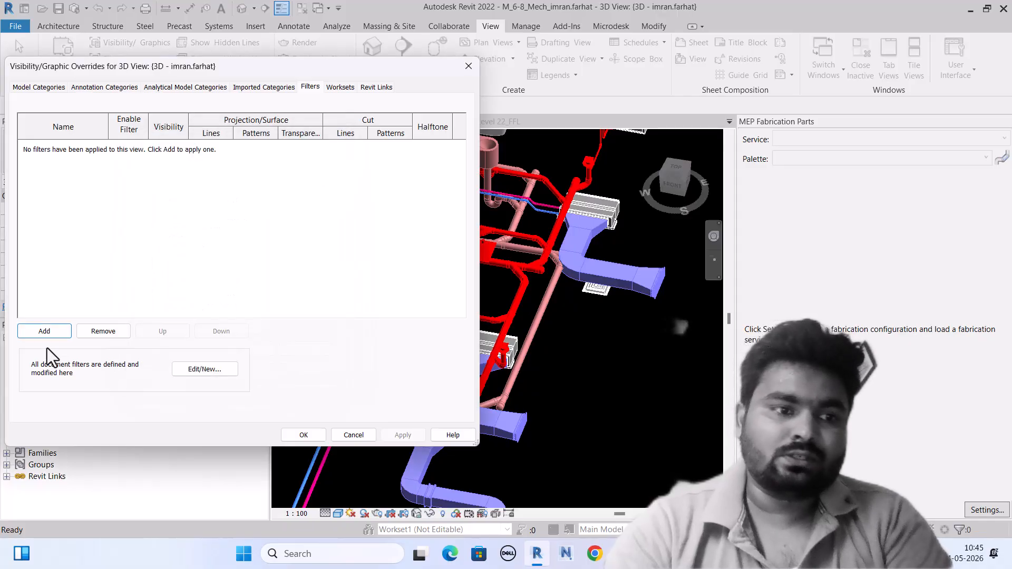
{"action": "left_click", "coordinate": [58, 333]}
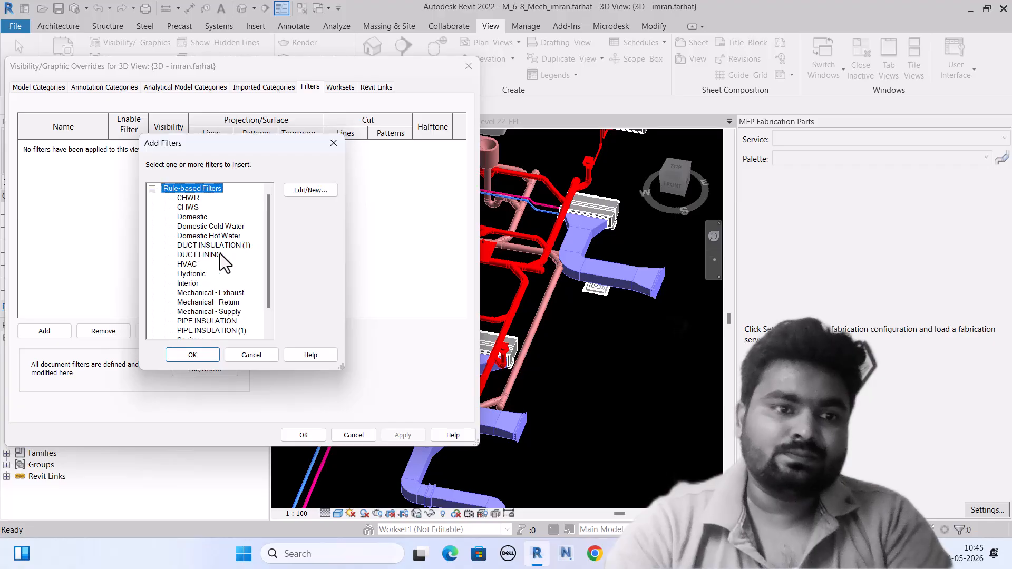
{"action": "scroll", "coordinate": [220, 254], "scroll_direction": "down", "scroll_amount": 1}
{"action": "left_click", "coordinate": [194, 255]}
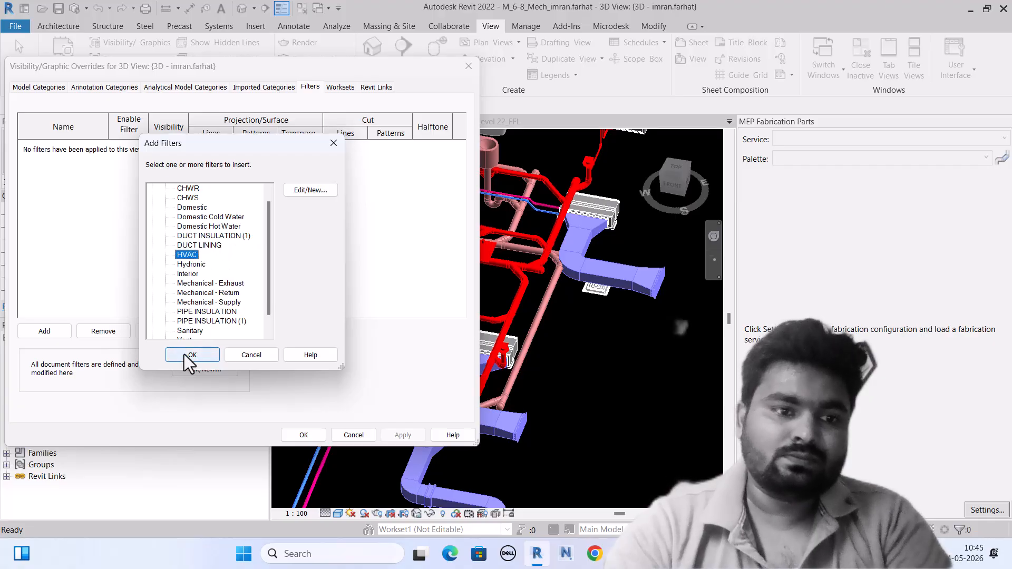
{"action": "left_click", "coordinate": [185, 354]}
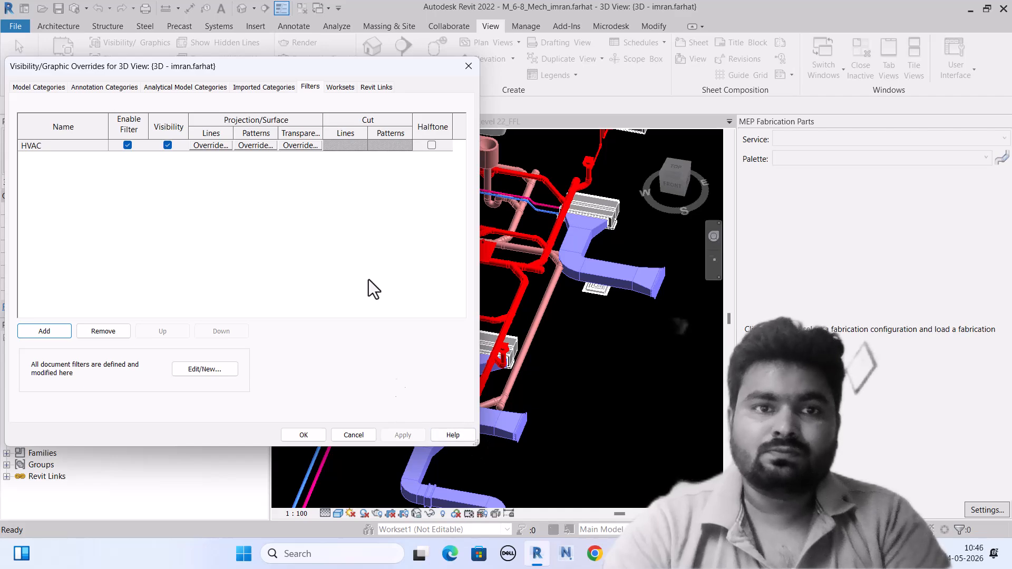
Turn off the HVAC filter's visibility in the 3D view and apply the overrides.
{"action": "left_click_drag", "start_coordinate": [352, 67], "coordinate": [234, 82]}
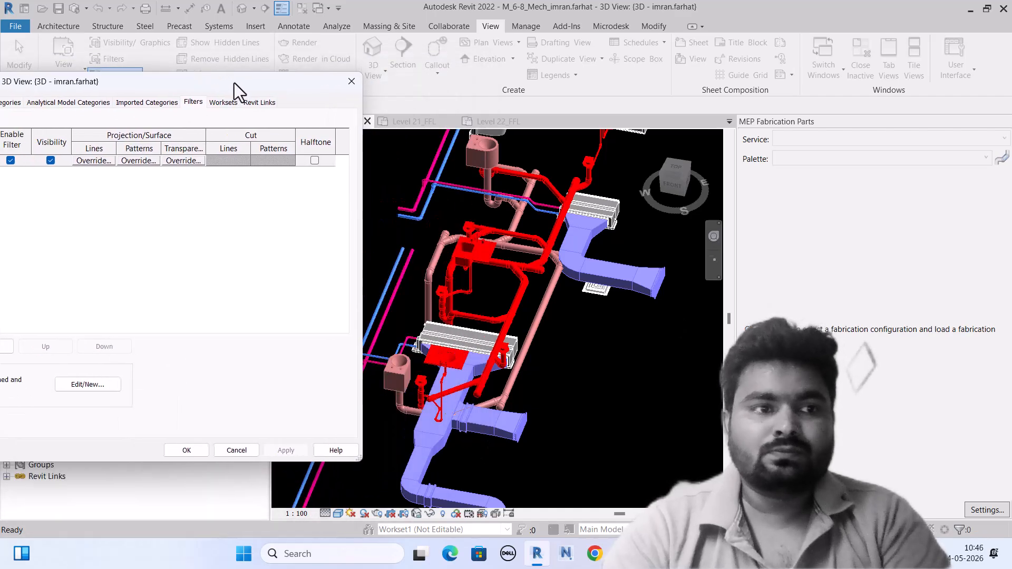
{"action": "left_click", "coordinate": [48, 161]}
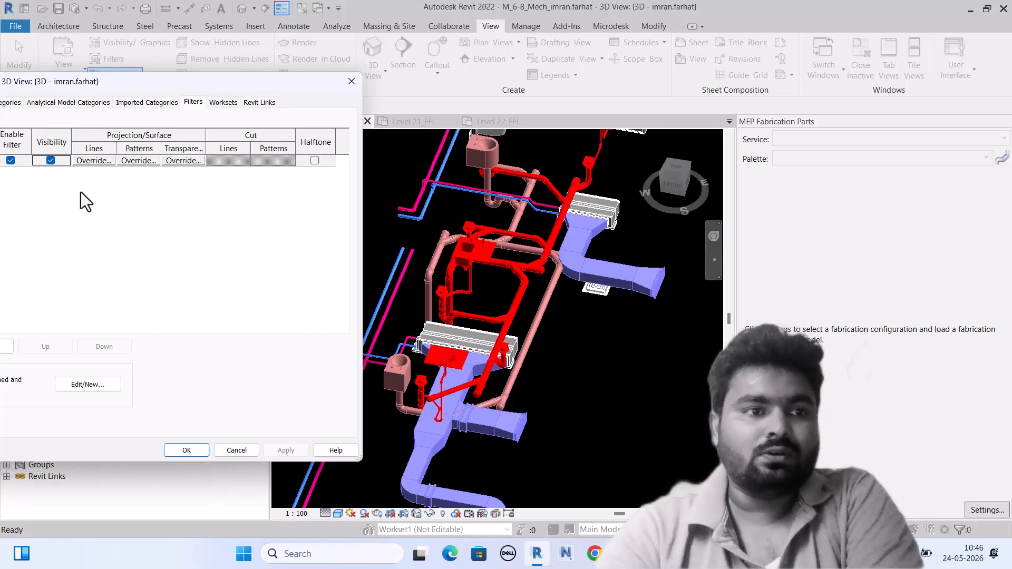
{"action": "left_click", "coordinate": [50, 160]}
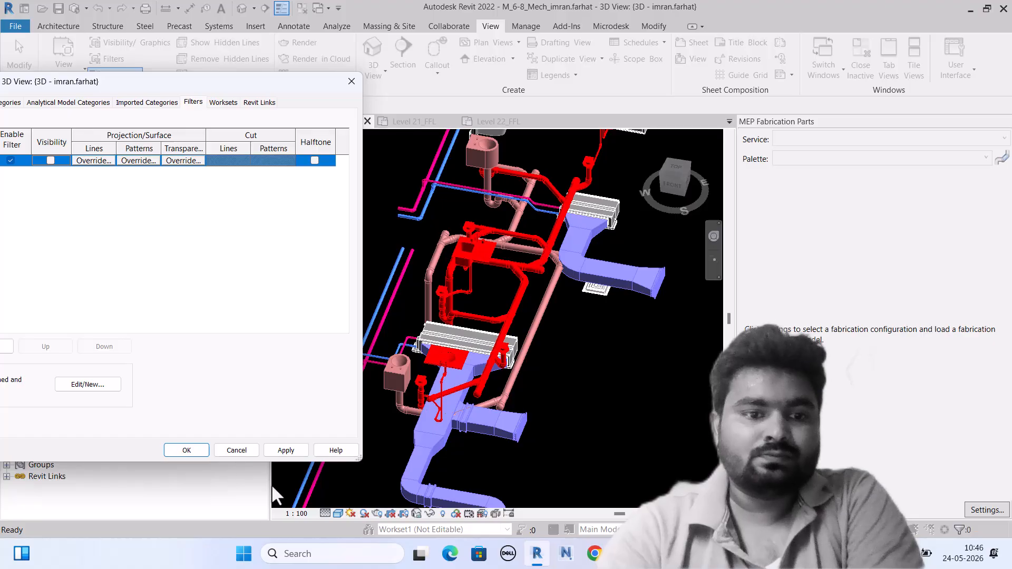
{"action": "left_click", "coordinate": [289, 454]}
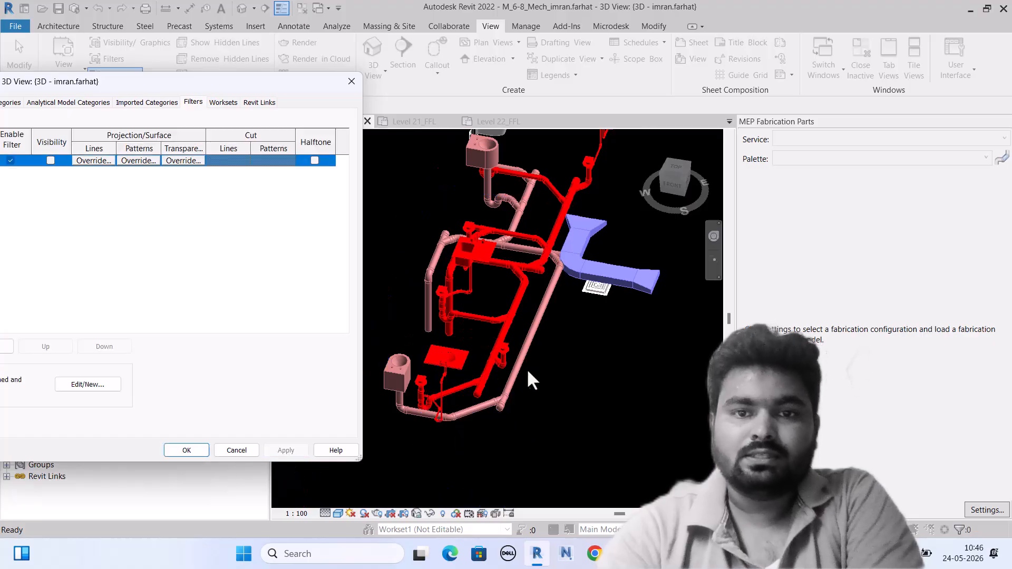
{"action": "left_click", "coordinate": [185, 453]}
Inspect the ducts still shown in the 3D view and check the System parameter of the air terminal beneath the lower duct run.
{"action": "scroll", "coordinate": [488, 393], "scroll_direction": "down", "scroll_amount": 4}
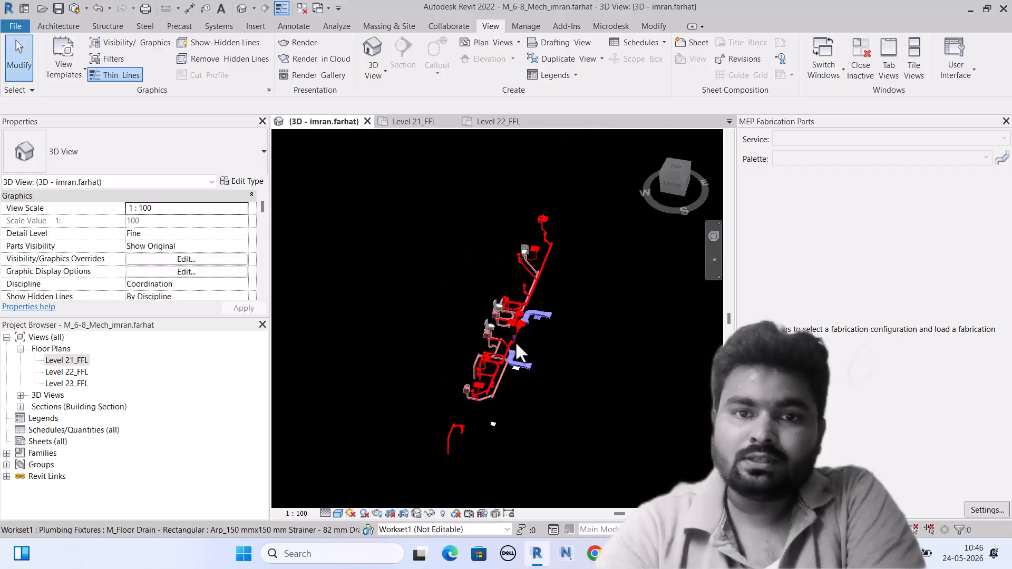
{"action": "scroll", "coordinate": [519, 372], "scroll_direction": "up", "scroll_amount": 5}
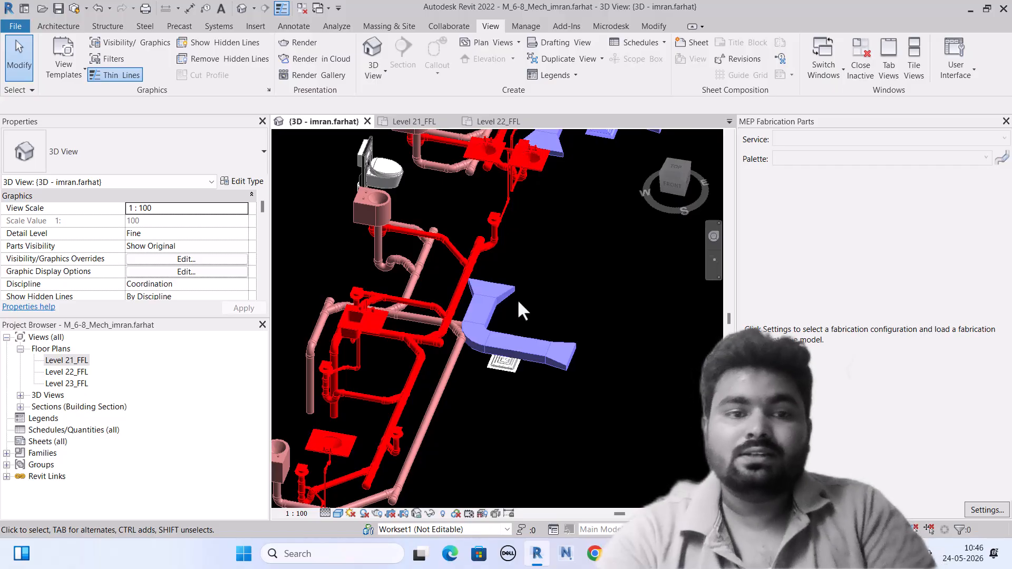
{"action": "scroll", "coordinate": [490, 315], "scroll_direction": "down", "scroll_amount": 2}
{"action": "scroll", "coordinate": [492, 316], "scroll_direction": "up", "scroll_amount": 4}
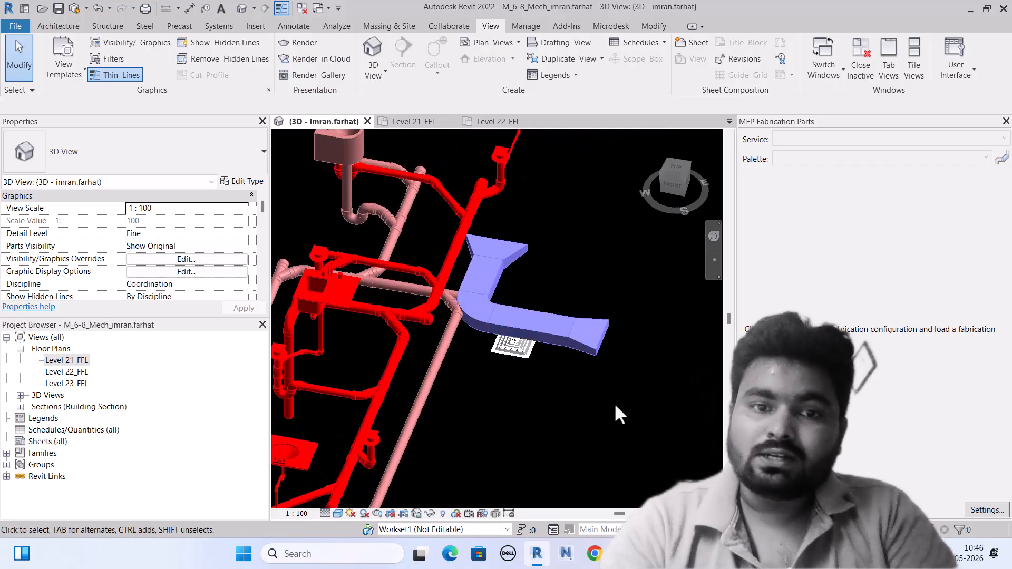
{"action": "left_click", "coordinate": [514, 346]}
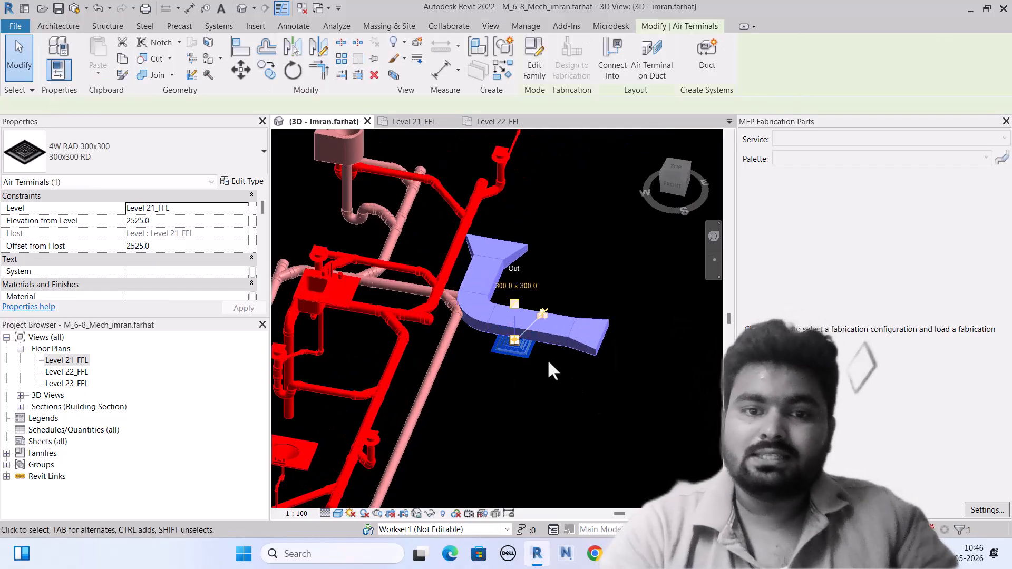
{"action": "scroll", "coordinate": [521, 342], "scroll_direction": "up", "scroll_amount": 2}
{"action": "left_click", "coordinate": [606, 366]}
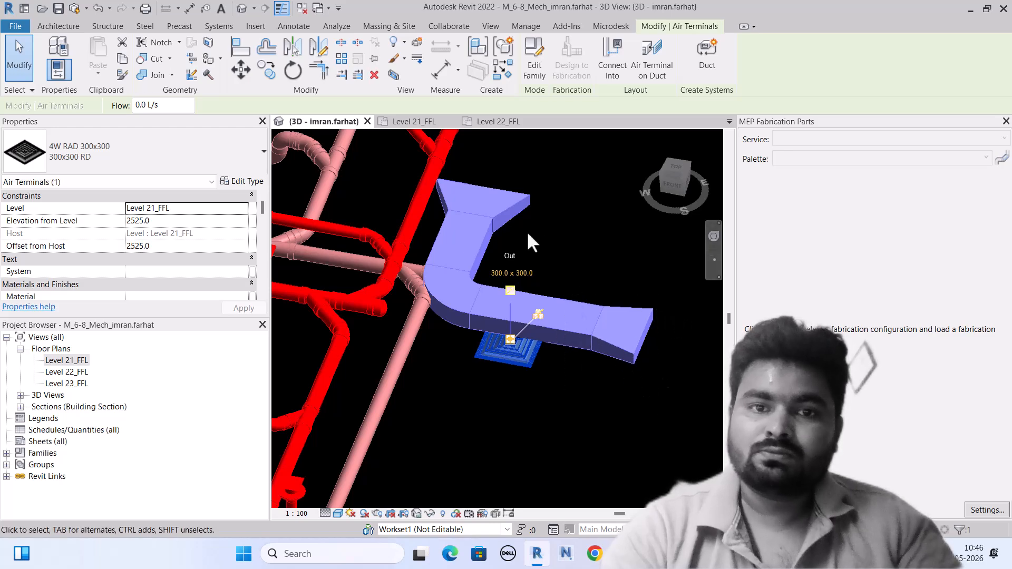
{"action": "key", "text": "Escape"}
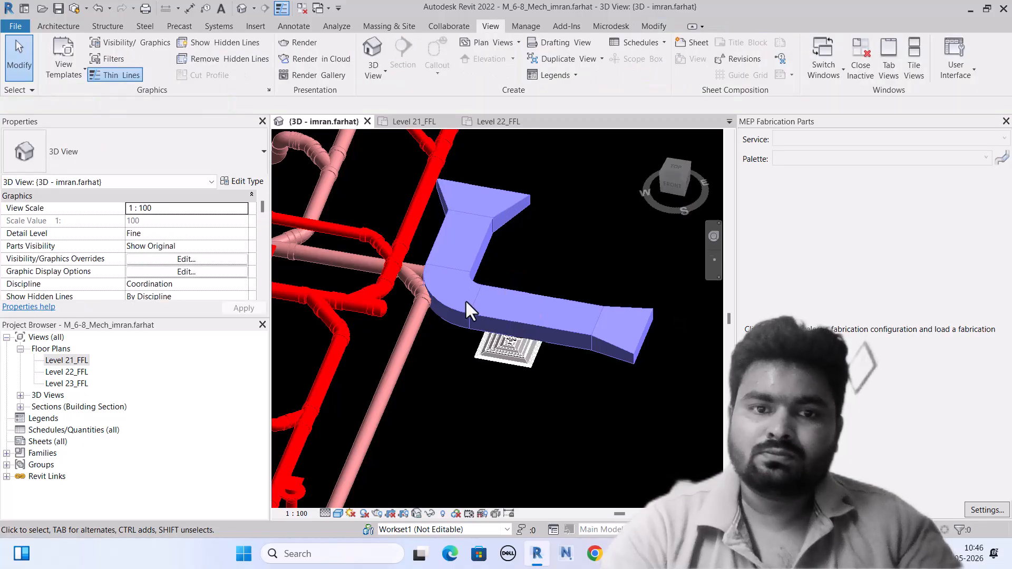
Examine the other duct run and its air terminal that are still displayed near the red sanitary fixtures.
{"action": "scroll", "coordinate": [448, 310], "scroll_direction": "down", "scroll_amount": 5}
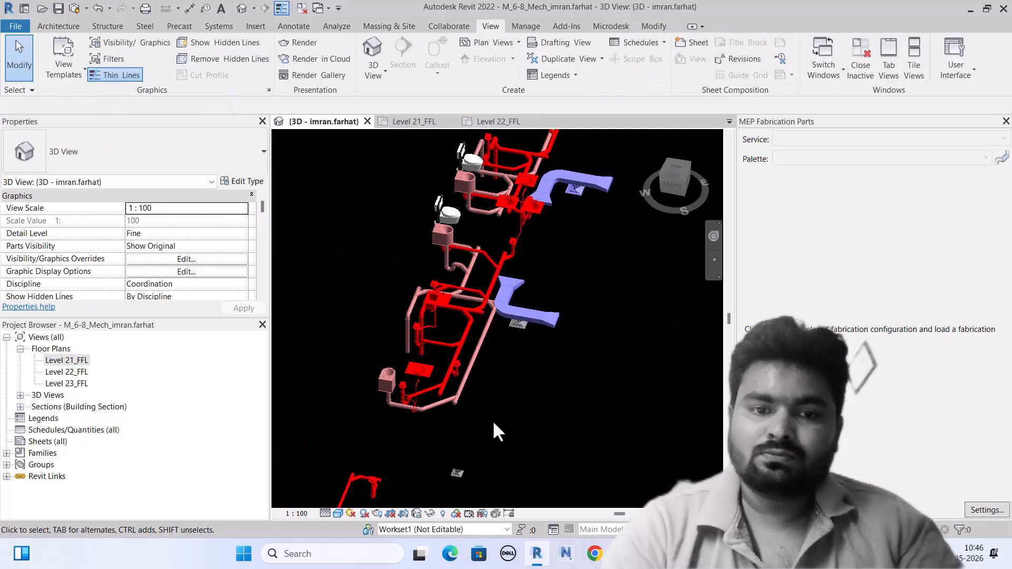
{"action": "scroll", "coordinate": [578, 182], "scroll_direction": "up", "scroll_amount": 5}
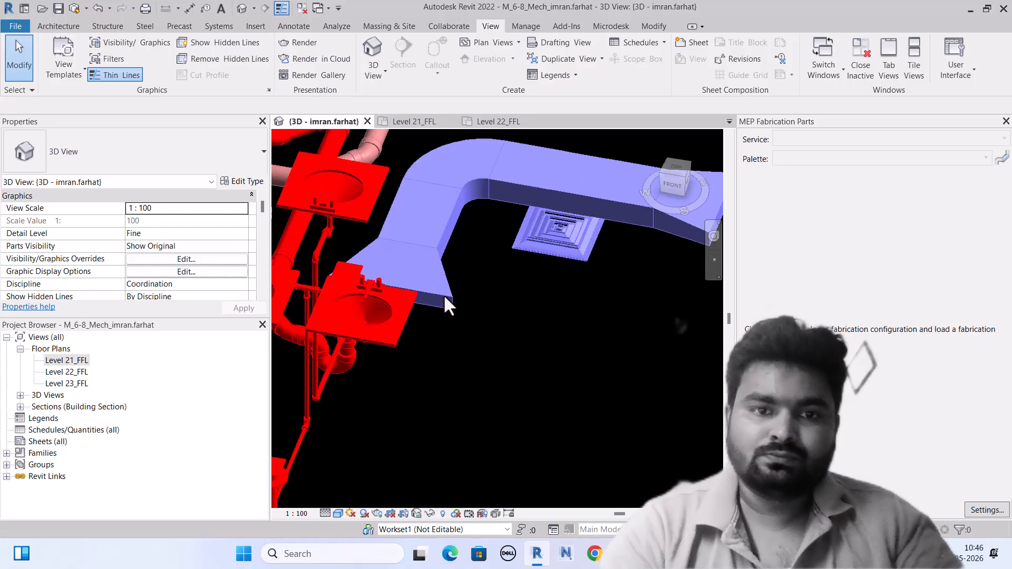
{"action": "scroll", "coordinate": [506, 308], "scroll_direction": "down", "scroll_amount": 4}
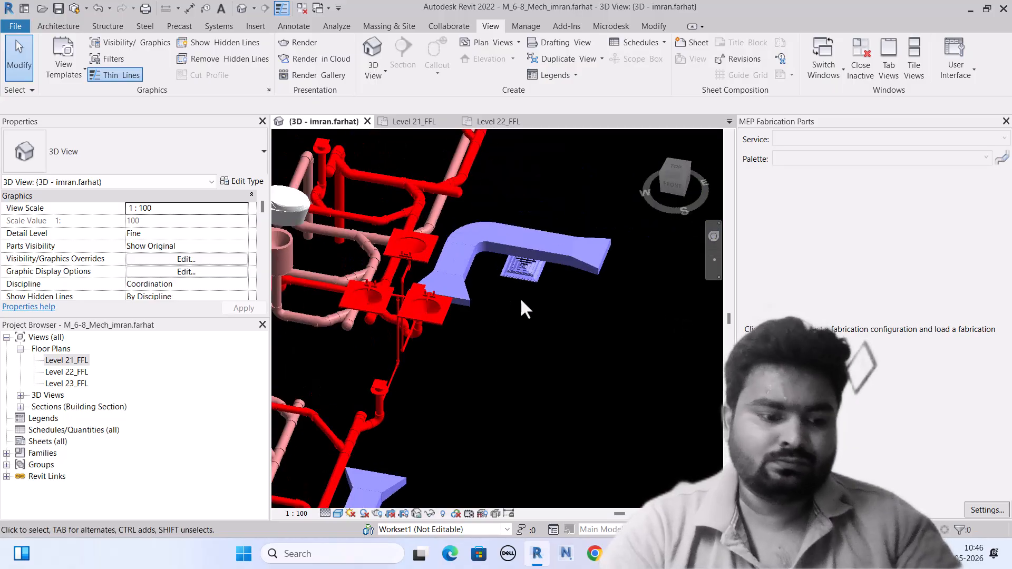
{"action": "middle_click_drag", "start_coordinate": [559, 311], "coordinate": [533, 317], "text": "shift"}
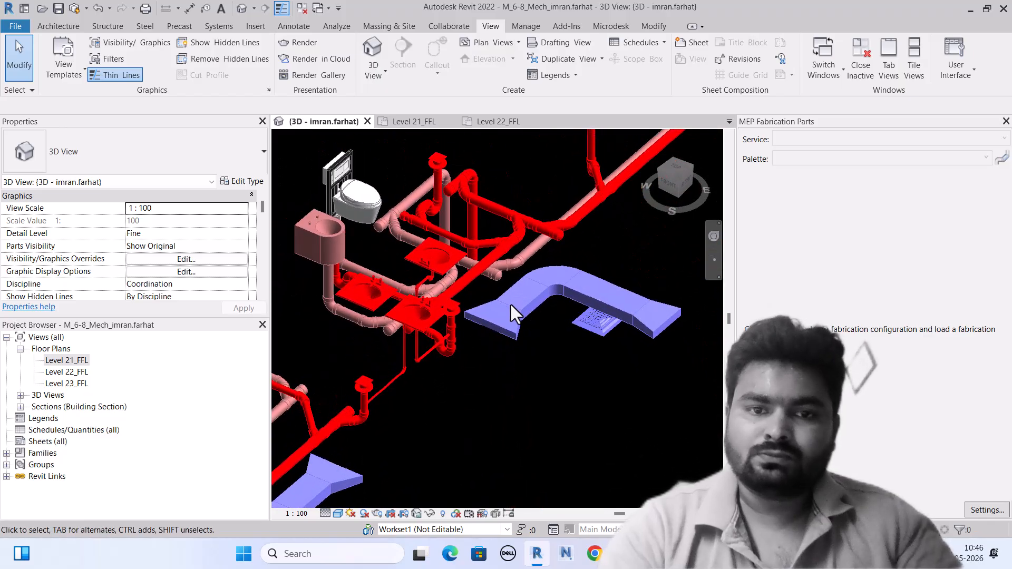
{"action": "scroll", "coordinate": [506, 319], "scroll_direction": "up", "scroll_amount": 2}
{"action": "scroll", "coordinate": [519, 341], "scroll_direction": "up", "scroll_amount": 2}
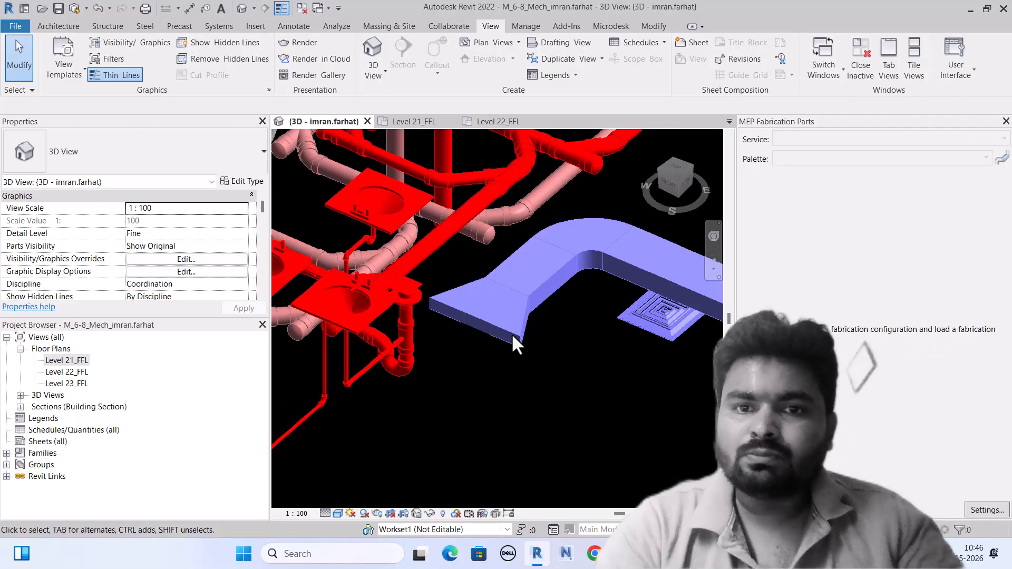
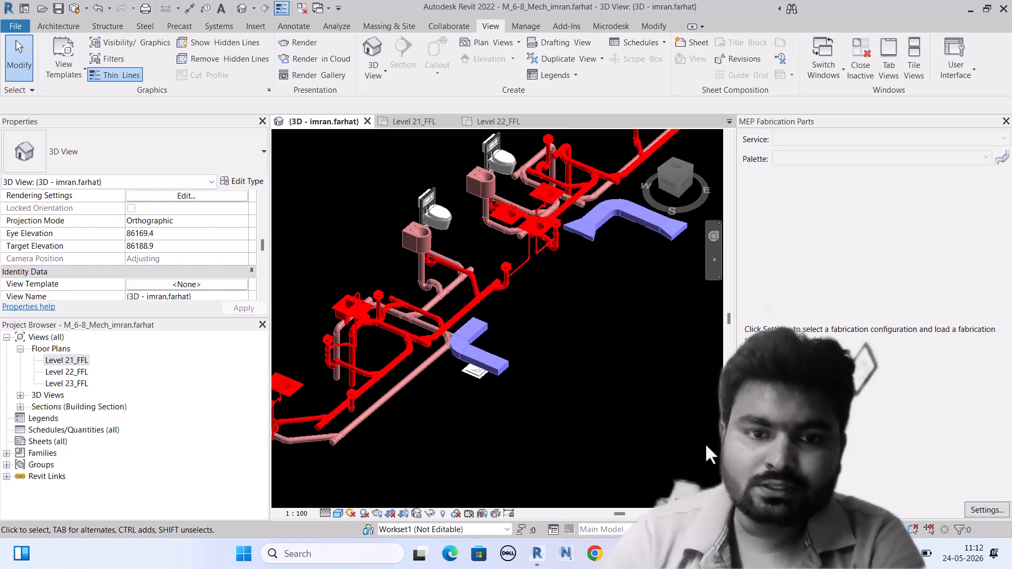
Examine the ductwork in the 3D view and in the Level 21_FFL floor plan.
{"action": "scroll", "coordinate": [477, 342], "scroll_direction": "up", "scroll_amount": 5}
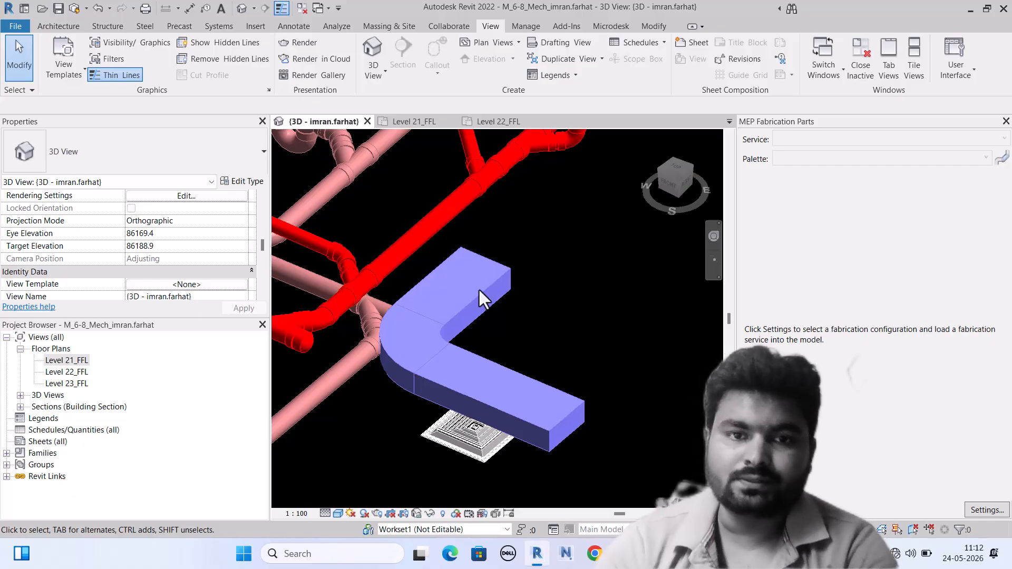
{"action": "scroll", "coordinate": [424, 337], "scroll_direction": "down", "scroll_amount": 5}
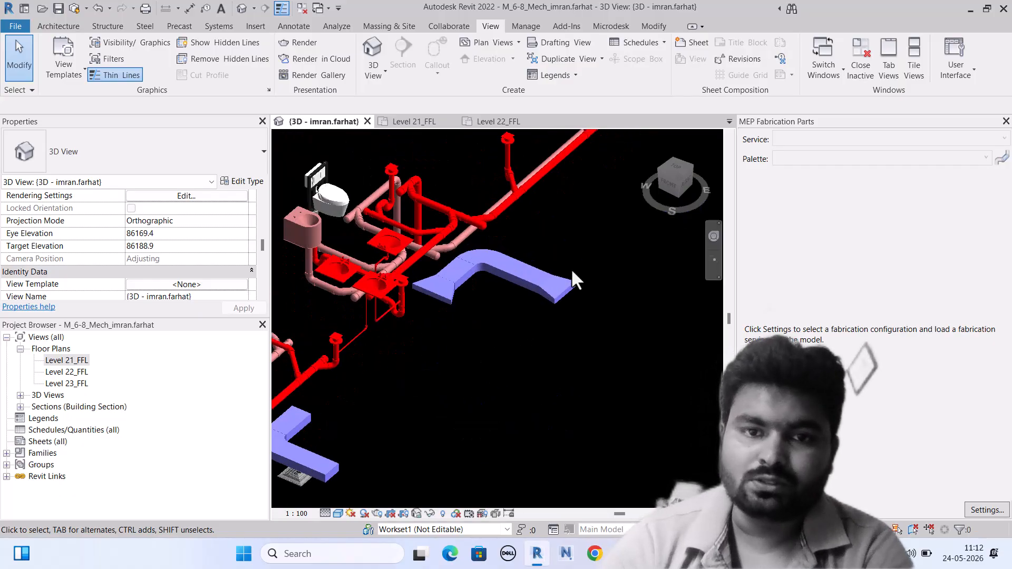
{"action": "scroll", "coordinate": [572, 269], "scroll_direction": "up", "scroll_amount": 3}
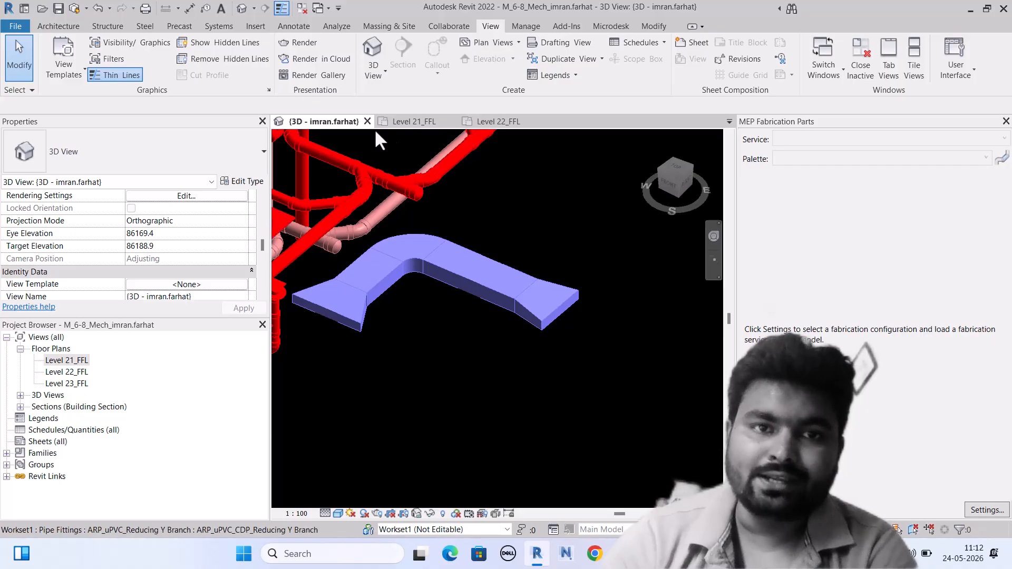
{"action": "left_click", "coordinate": [419, 122]}
{"action": "scroll", "coordinate": [422, 252], "scroll_direction": "down", "scroll_amount": 2}
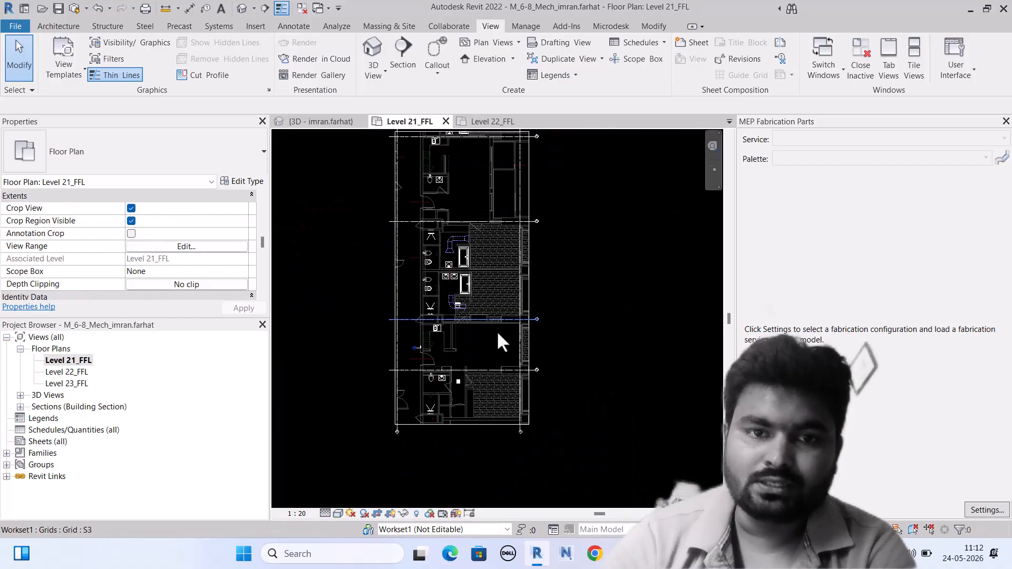
{"action": "scroll", "coordinate": [416, 295], "scroll_direction": "up", "scroll_amount": 3}
{"action": "scroll", "coordinate": [419, 296], "scroll_direction": "down", "scroll_amount": 2}
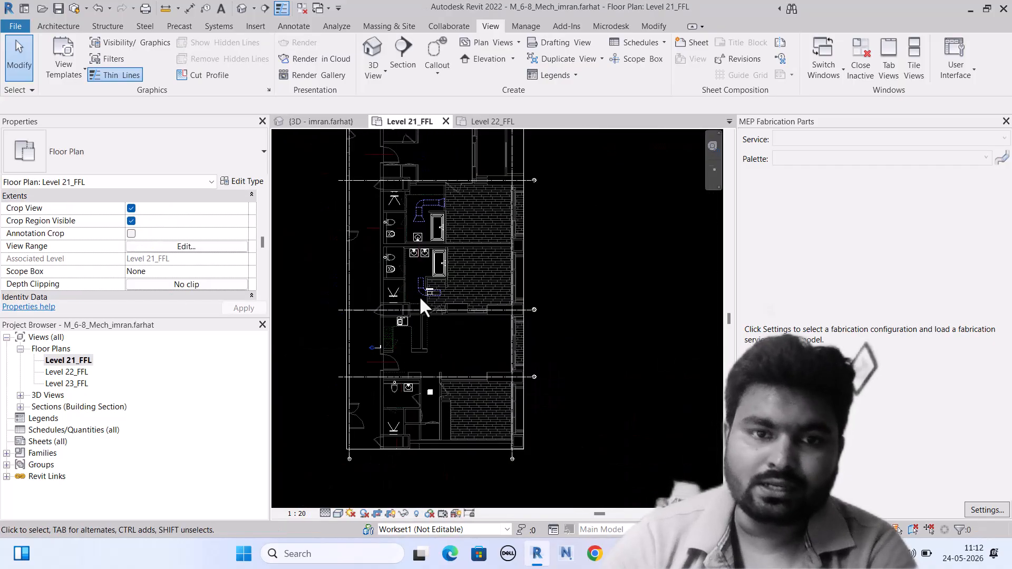
{"action": "scroll", "coordinate": [419, 296], "scroll_direction": "up", "scroll_amount": 4}
{"action": "scroll", "coordinate": [419, 295], "scroll_direction": "down", "scroll_amount": 2}
{"action": "scroll", "coordinate": [419, 295], "scroll_direction": "up", "scroll_amount": 2}
{"action": "scroll", "coordinate": [419, 296], "scroll_direction": "down", "scroll_amount": 4}
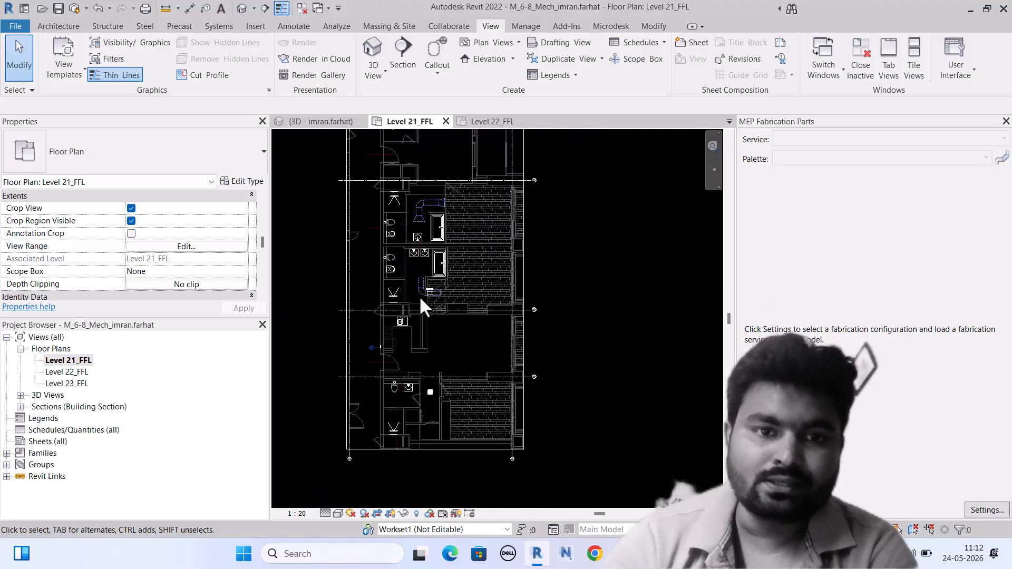
{"action": "scroll", "coordinate": [419, 296], "scroll_direction": "up", "scroll_amount": 1}
{"action": "scroll", "coordinate": [416, 285], "scroll_direction": "up", "scroll_amount": 3}
{"action": "scroll", "coordinate": [427, 322], "scroll_direction": "down", "scroll_amount": 2}
{"action": "scroll", "coordinate": [425, 195], "scroll_direction": "up", "scroll_amount": 5}
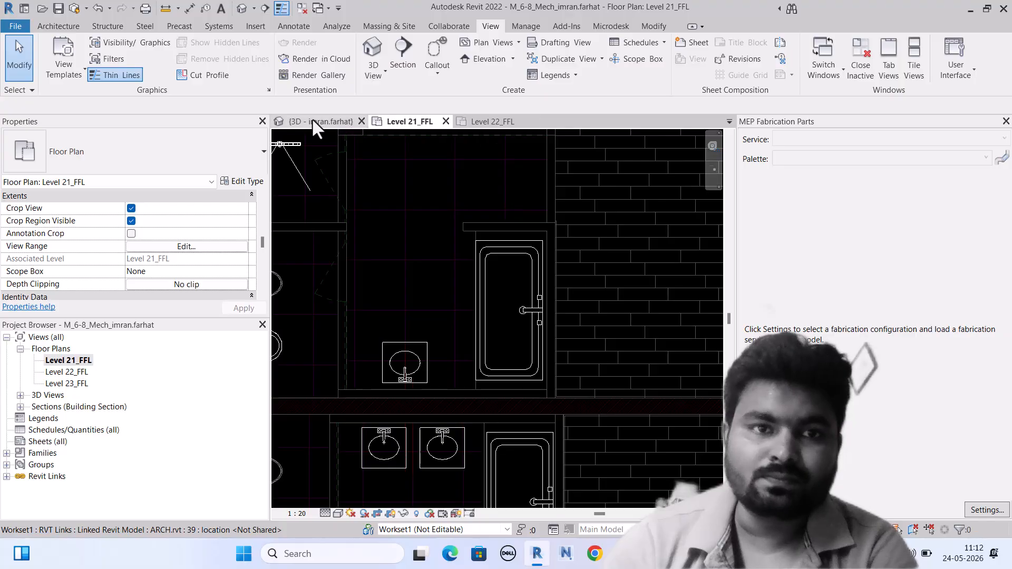
Return to the 3D view and inspect both duct runs and the air terminal beside the piping.
{"action": "left_click", "coordinate": [316, 122]}
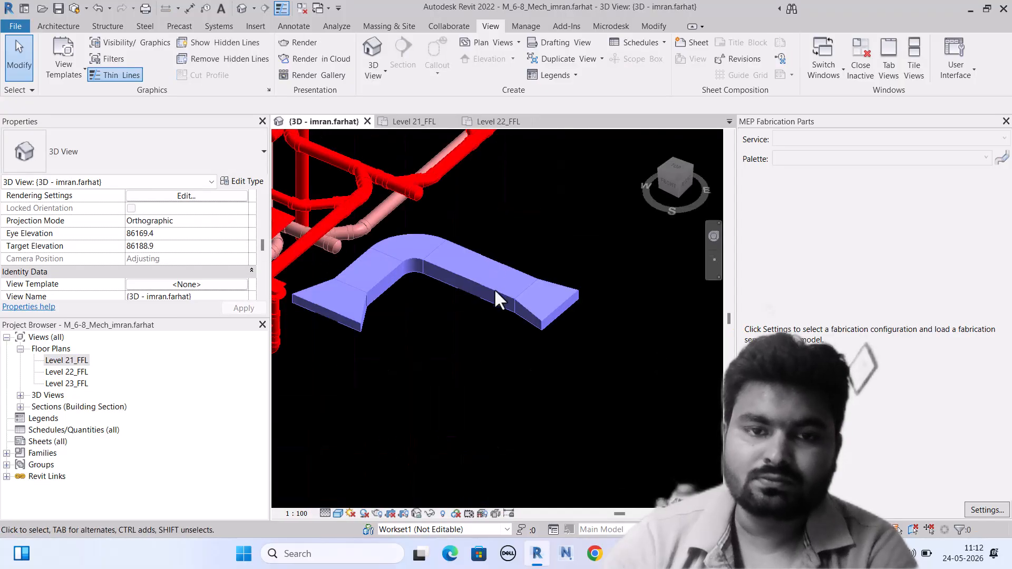
{"action": "scroll", "coordinate": [494, 289], "scroll_direction": "down", "scroll_amount": 4}
{"action": "scroll", "coordinate": [429, 338], "scroll_direction": "up", "scroll_amount": 4}
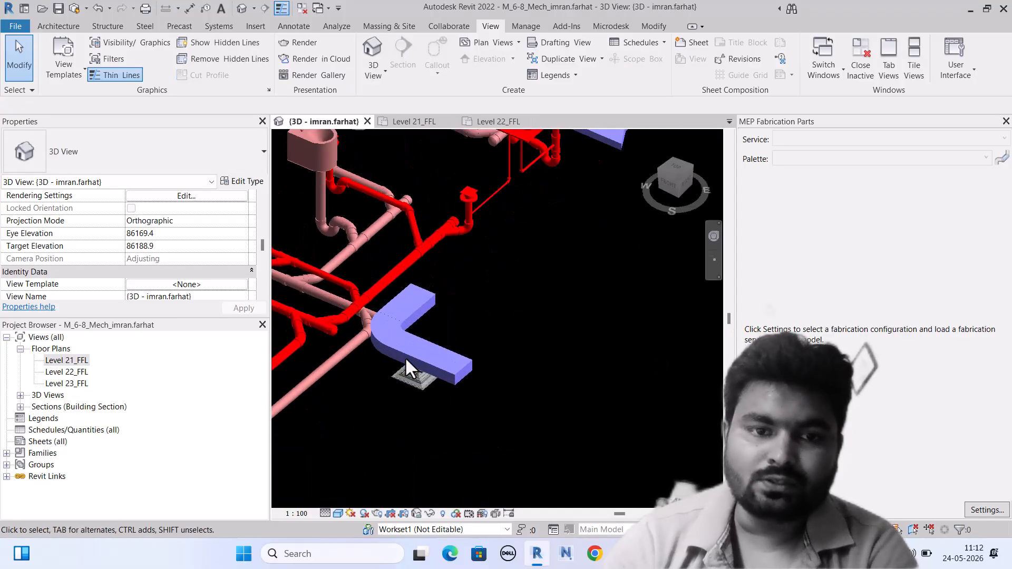
{"action": "scroll", "coordinate": [406, 358], "scroll_direction": "down", "scroll_amount": 4}
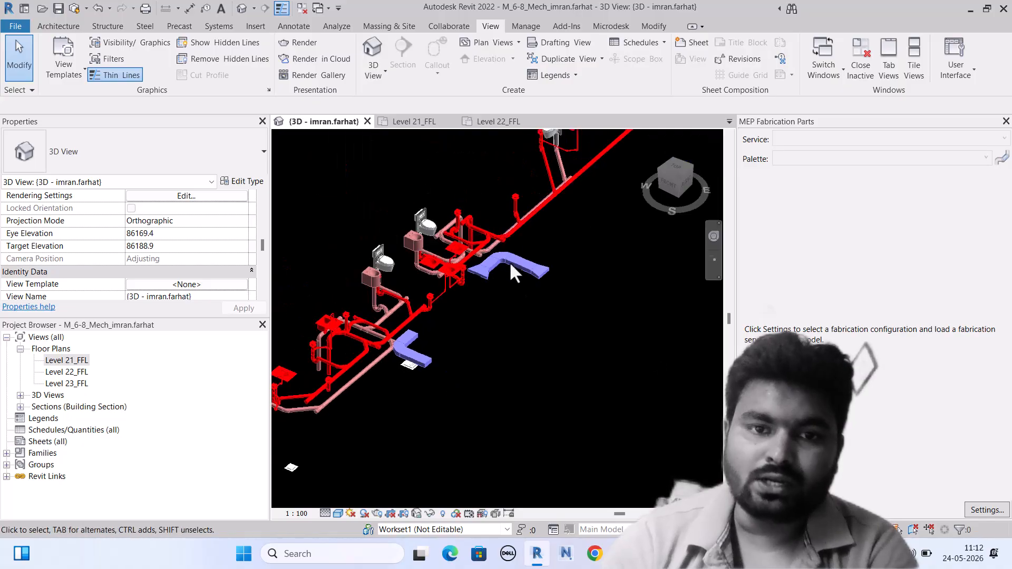
{"action": "scroll", "coordinate": [400, 369], "scroll_direction": "up", "scroll_amount": 3}
{"action": "scroll", "coordinate": [357, 375], "scroll_direction": "down", "scroll_amount": 2}
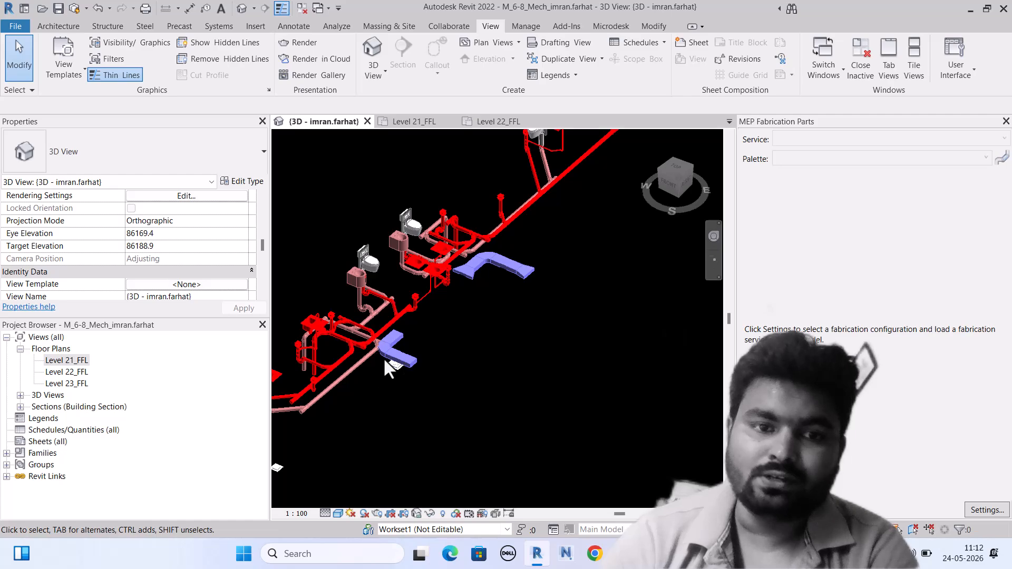
{"action": "scroll", "coordinate": [383, 357], "scroll_direction": "up", "scroll_amount": 2}
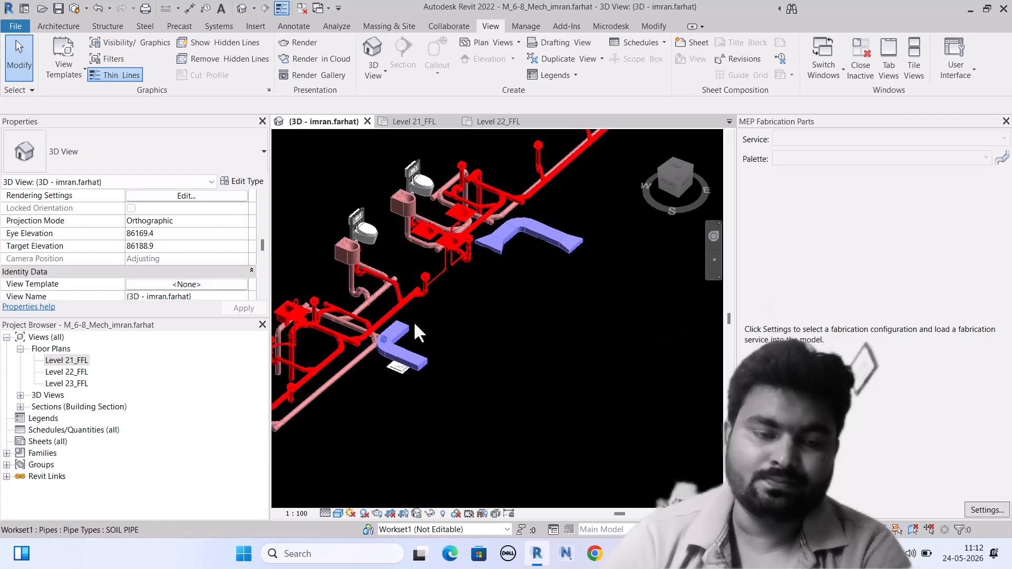
Remove Filter 1 from the 3D view's visibility/graphics filters.
{"action": "left_click", "coordinate": [112, 45]}
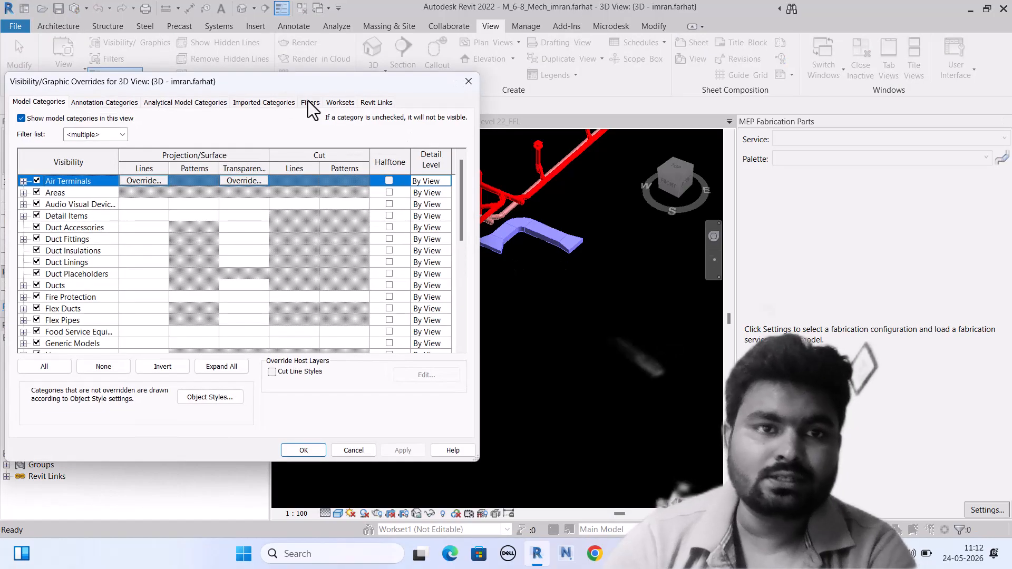
{"action": "left_click", "coordinate": [310, 102]}
{"action": "left_click", "coordinate": [55, 173]}
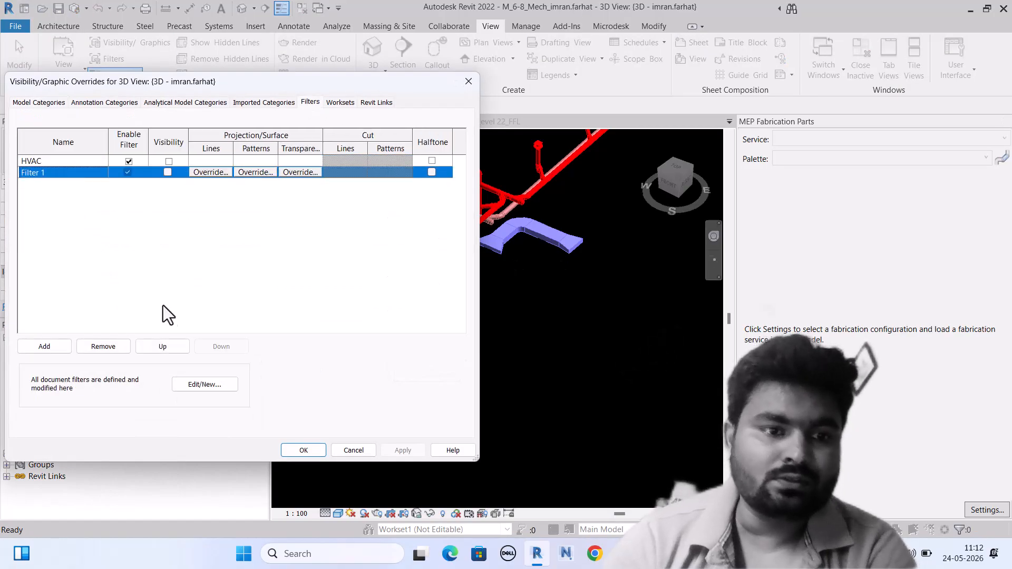
{"action": "left_click", "coordinate": [103, 348]}
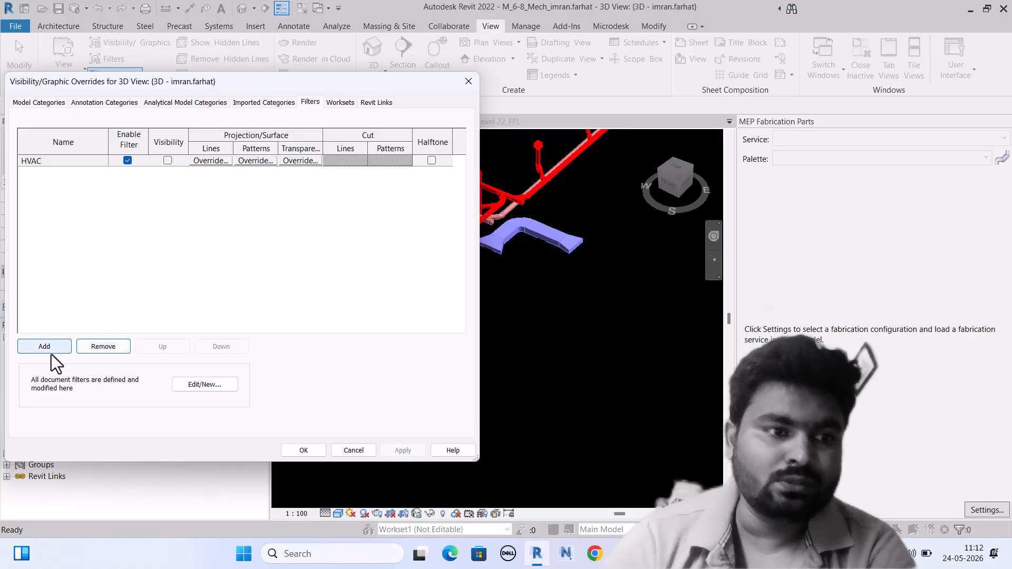
Review the DUCT LINING filter's definition, showing only its checked categories alongside its rule.
{"action": "left_click", "coordinate": [200, 385]}
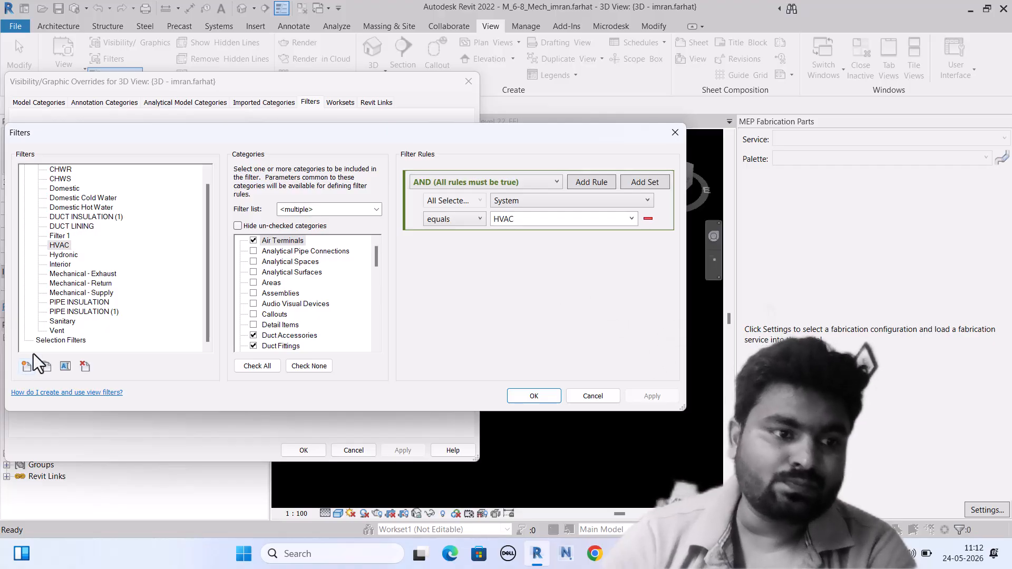
{"action": "left_click", "coordinate": [70, 226]}
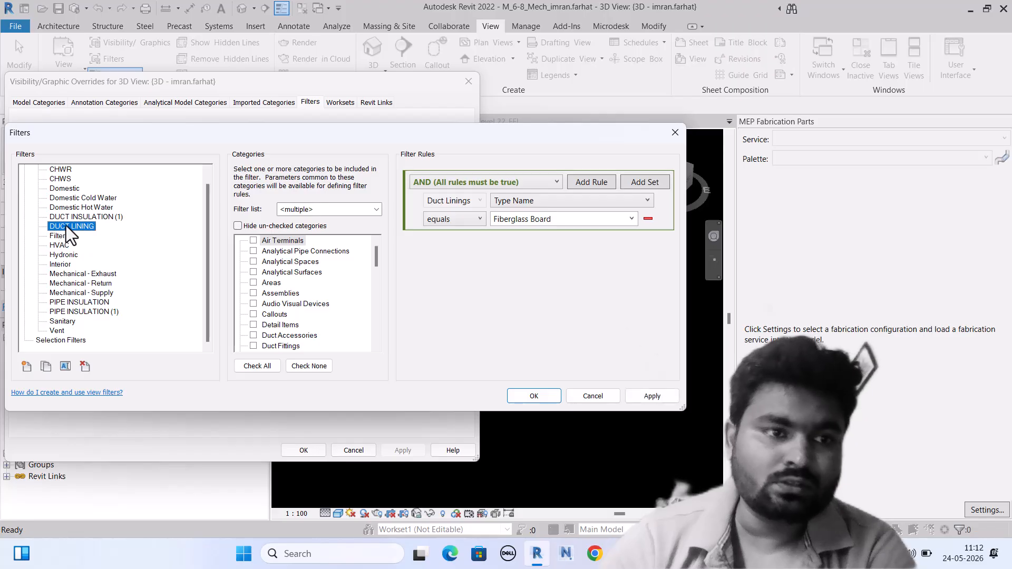
{"action": "left_click", "coordinate": [234, 226]}
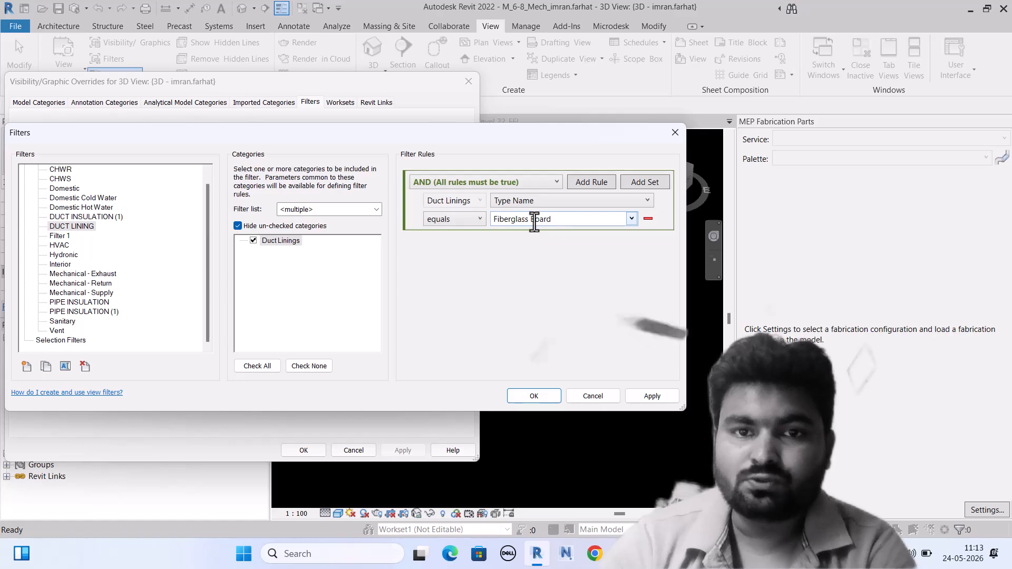
{"action": "left_click", "coordinate": [533, 396]}
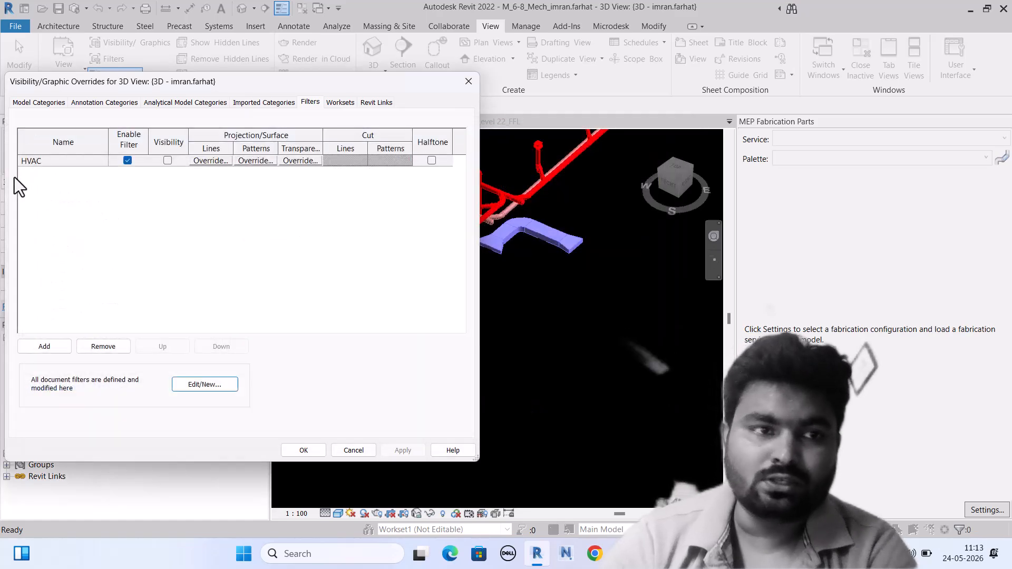
Add the DUCT LINING filter to the 3D view, turn off its visibility and accept the overrides.
{"action": "left_click", "coordinate": [45, 348]}
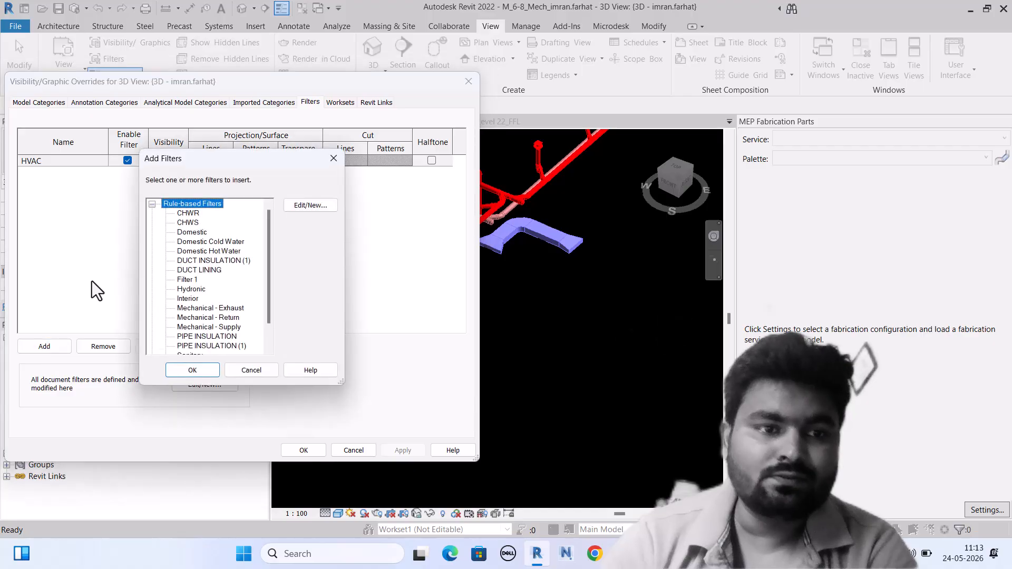
{"action": "left_click", "coordinate": [208, 271]}
{"action": "left_click", "coordinate": [193, 370]}
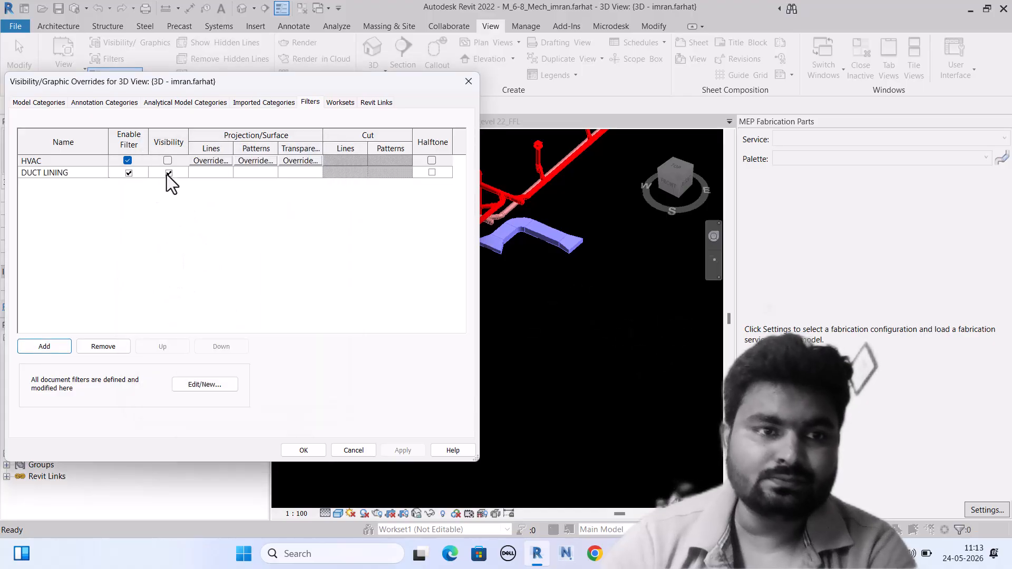
{"action": "left_click", "coordinate": [167, 172]}
{"action": "left_click", "coordinate": [302, 450]}
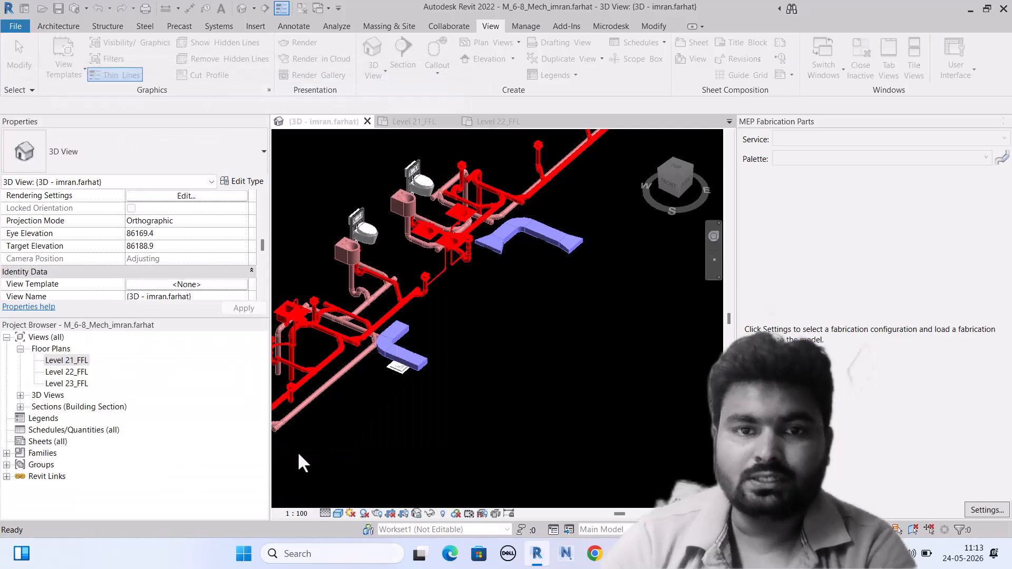
Set the System parameter of the 150x150 air terminal below the pipe runs to HVAC and apply it.
{"action": "scroll", "coordinate": [491, 318], "scroll_direction": "down", "scroll_amount": 3}
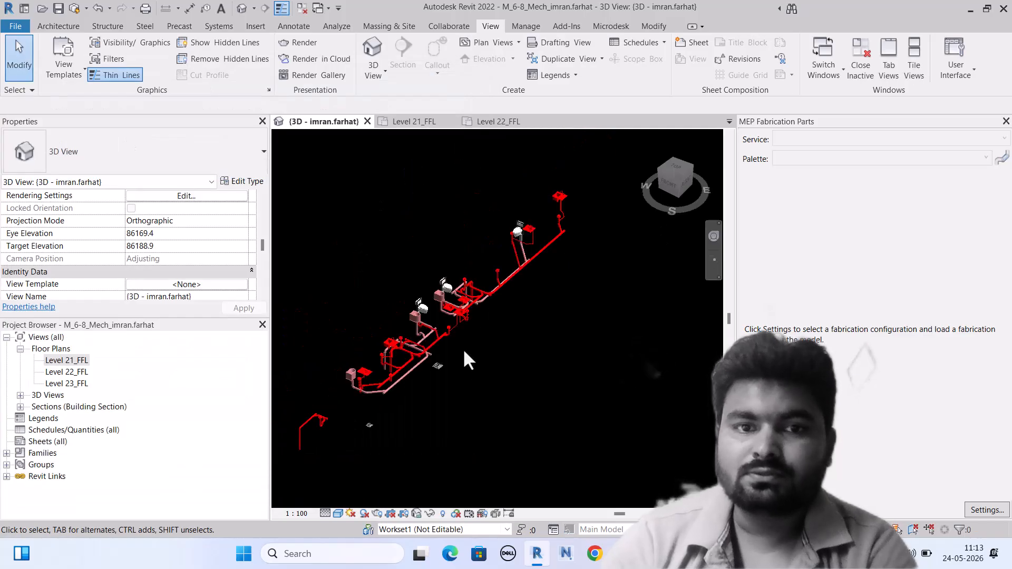
{"action": "scroll", "coordinate": [412, 388], "scroll_direction": "up", "scroll_amount": 5}
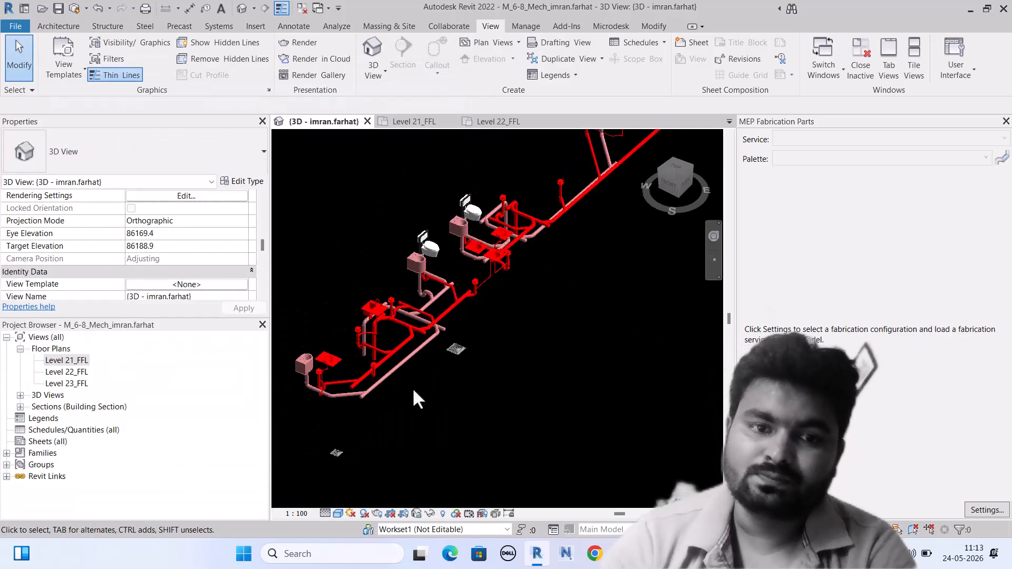
{"action": "left_click", "coordinate": [399, 373]}
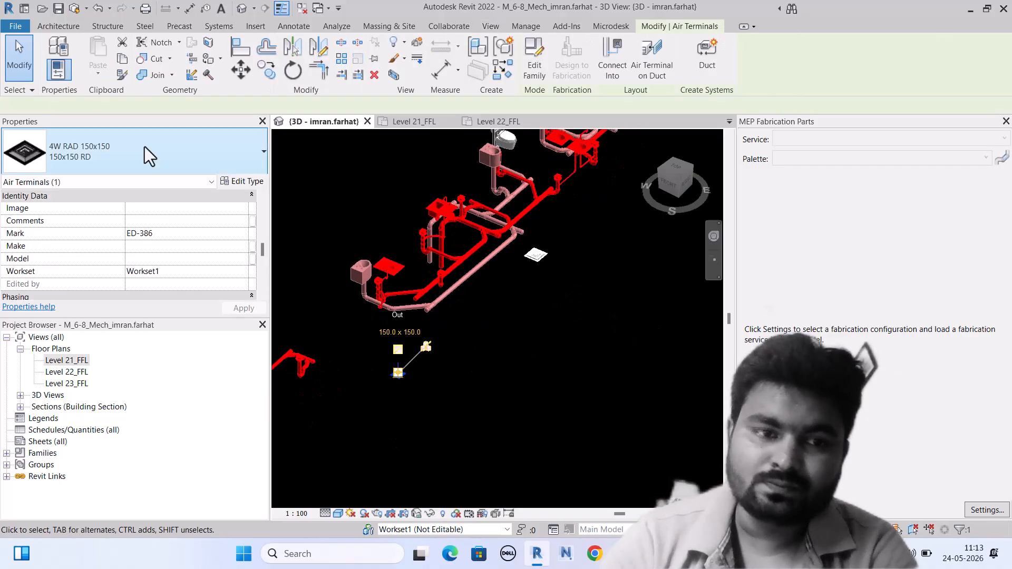
{"action": "scroll", "coordinate": [160, 250], "scroll_direction": "up", "scroll_amount": 5}
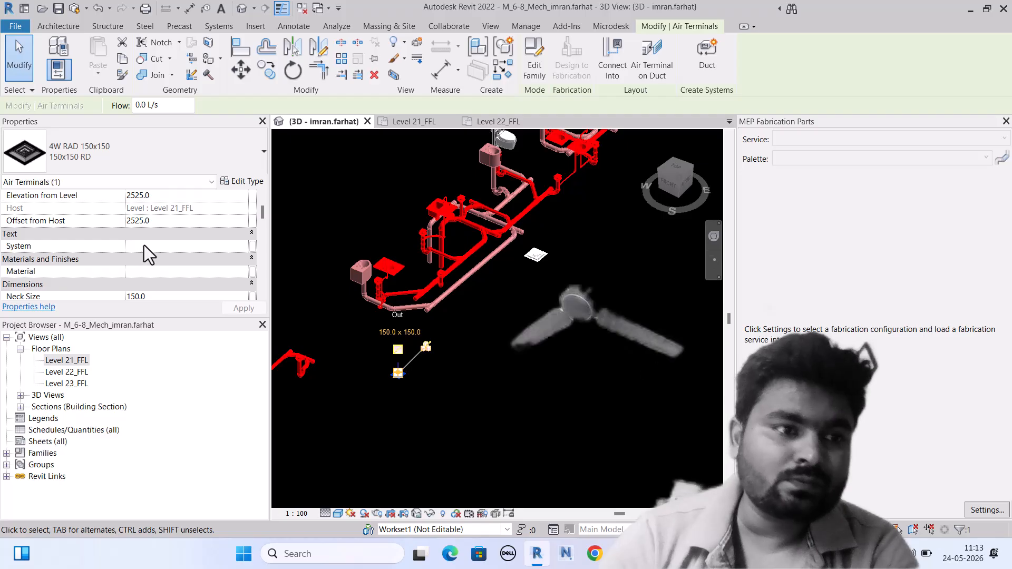
{"action": "scroll", "coordinate": [144, 245], "scroll_direction": "up", "scroll_amount": 2}
{"action": "scroll", "coordinate": [140, 224], "scroll_direction": "down", "scroll_amount": 3}
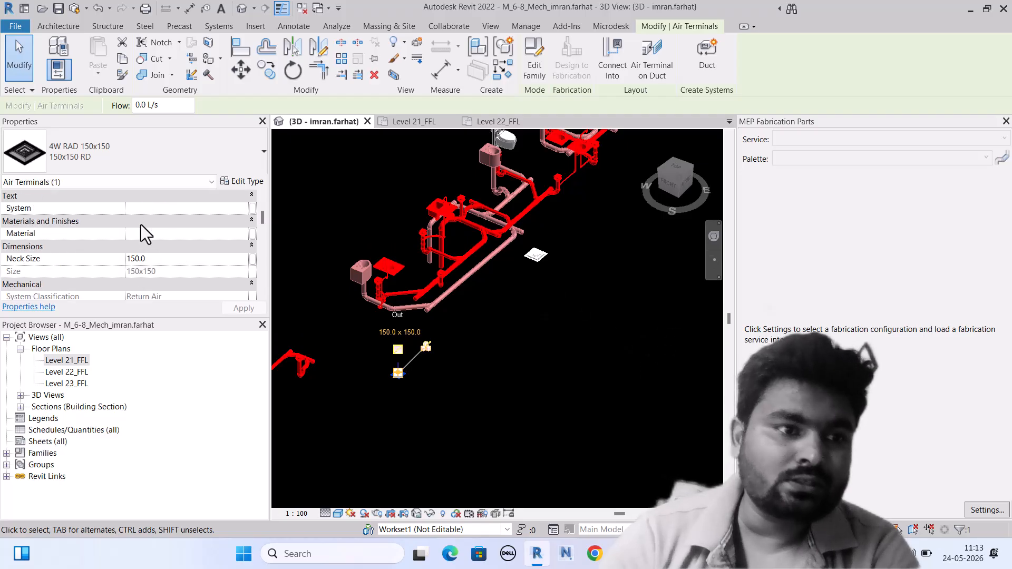
{"action": "left_click", "coordinate": [151, 208]}
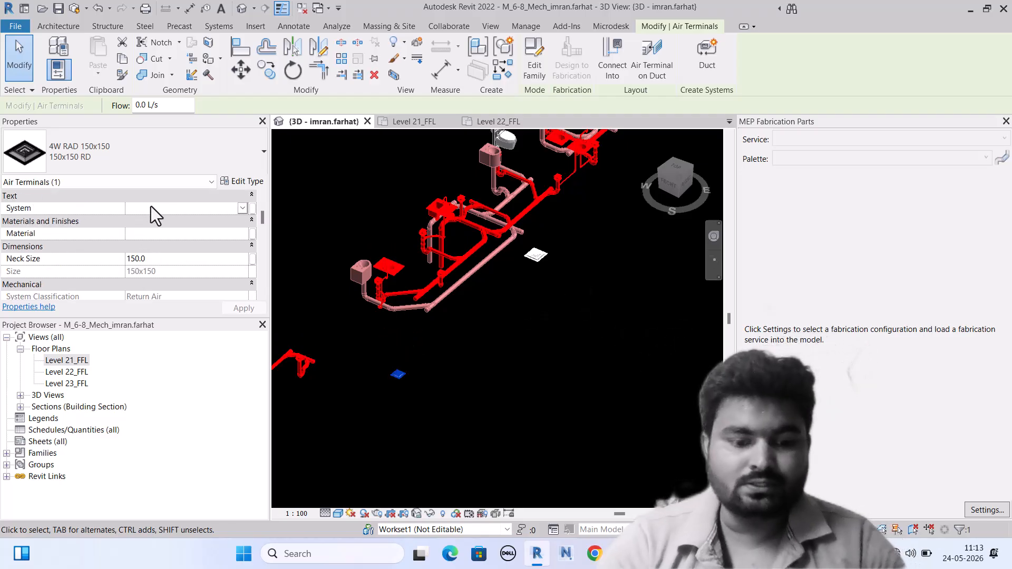
{"action": "type", "text": "HVAC"}
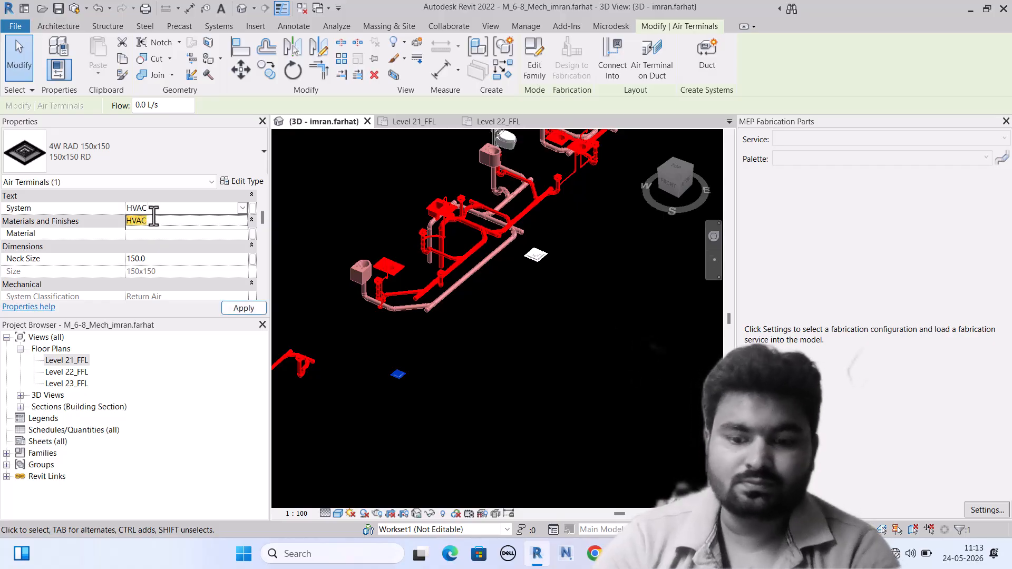
{"action": "left_click", "coordinate": [229, 308]}
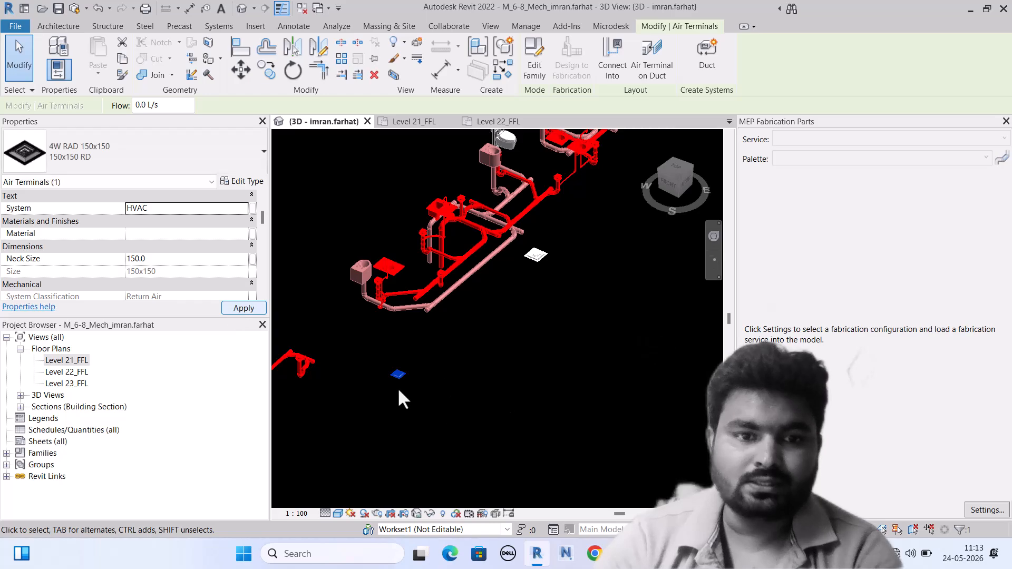
Set the System parameter of the 300x300 air terminal beside the piping to HVAC and apply it.
{"action": "left_click", "coordinate": [536, 256]}
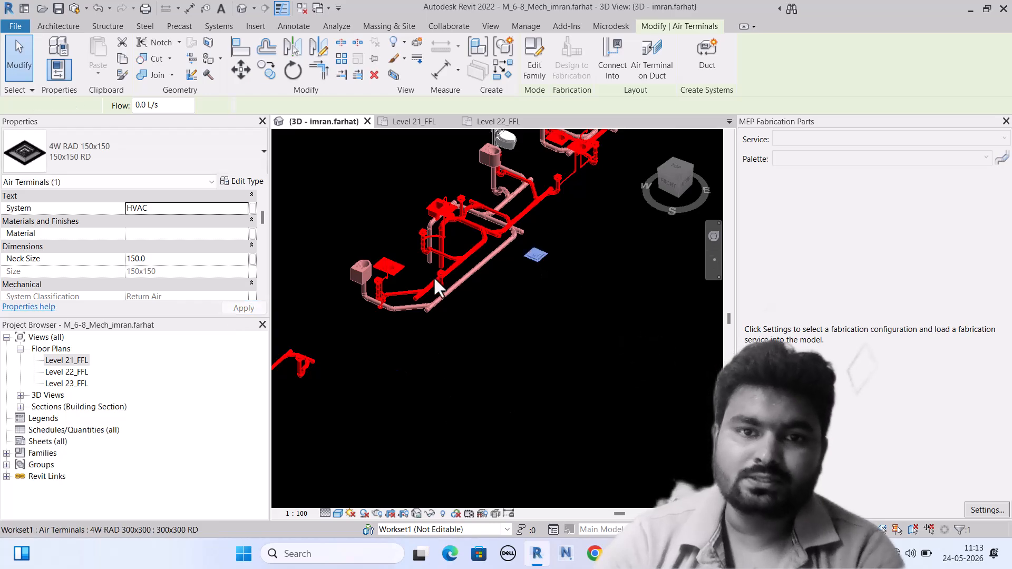
{"action": "left_click", "coordinate": [176, 210]}
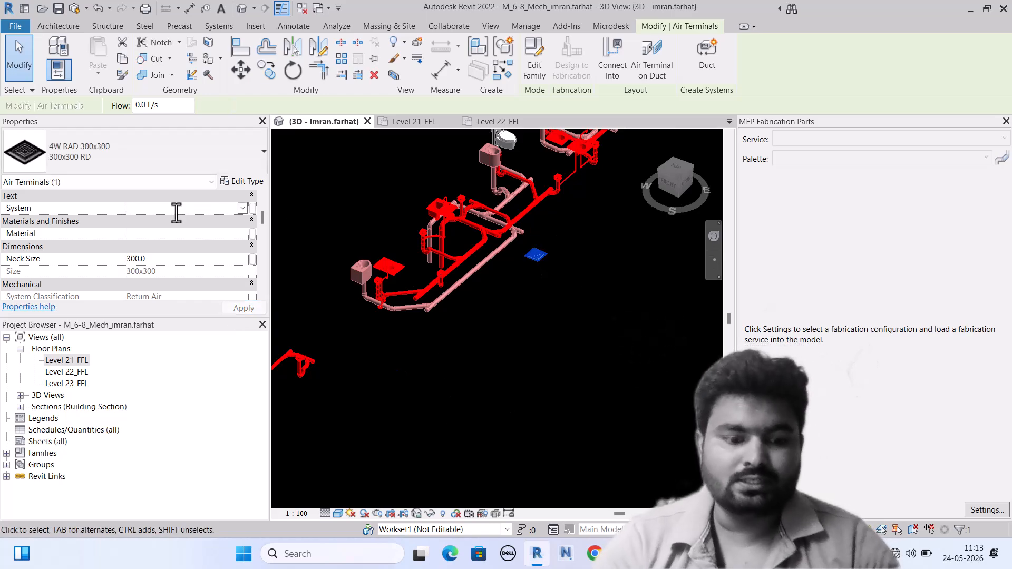
{"action": "type", "text": "HVAC"}
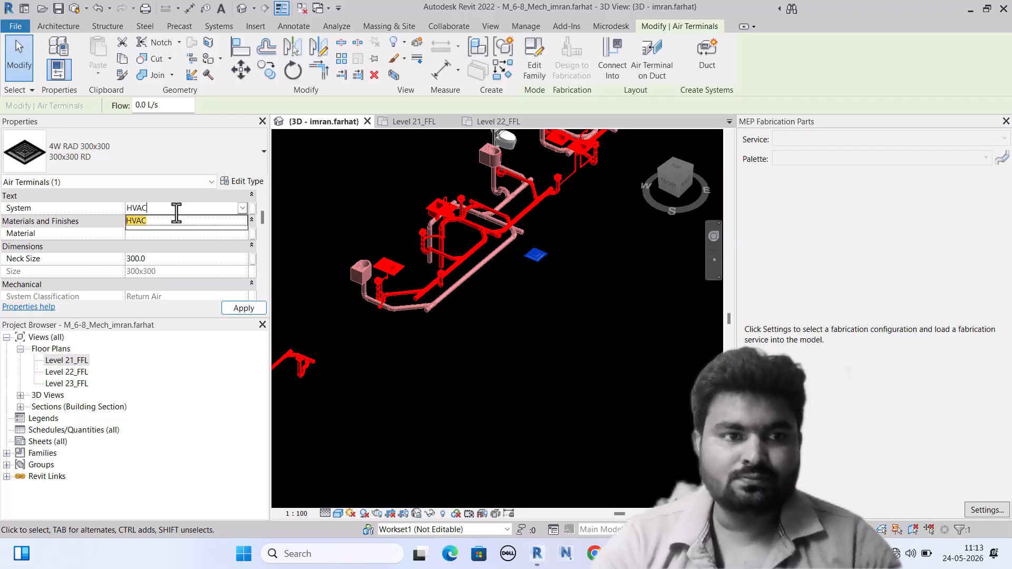
{"action": "left_click", "coordinate": [235, 308]}
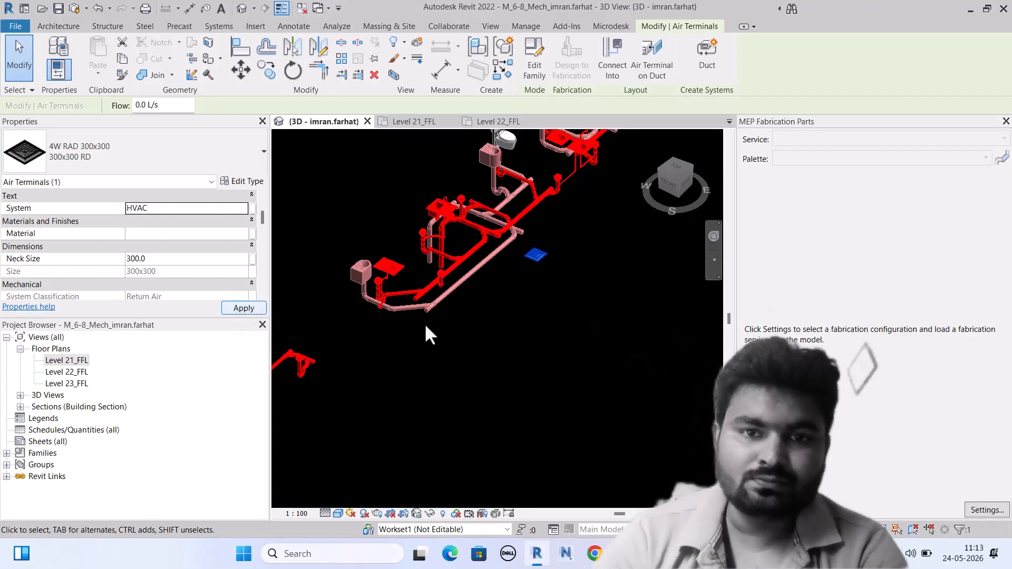
Create a new rule-based filter named WP from the 3D view's visibility/graphics filter overrides.
{"action": "key", "text": "Escape"}
{"action": "scroll", "coordinate": [523, 323], "scroll_direction": "down", "scroll_amount": 3}
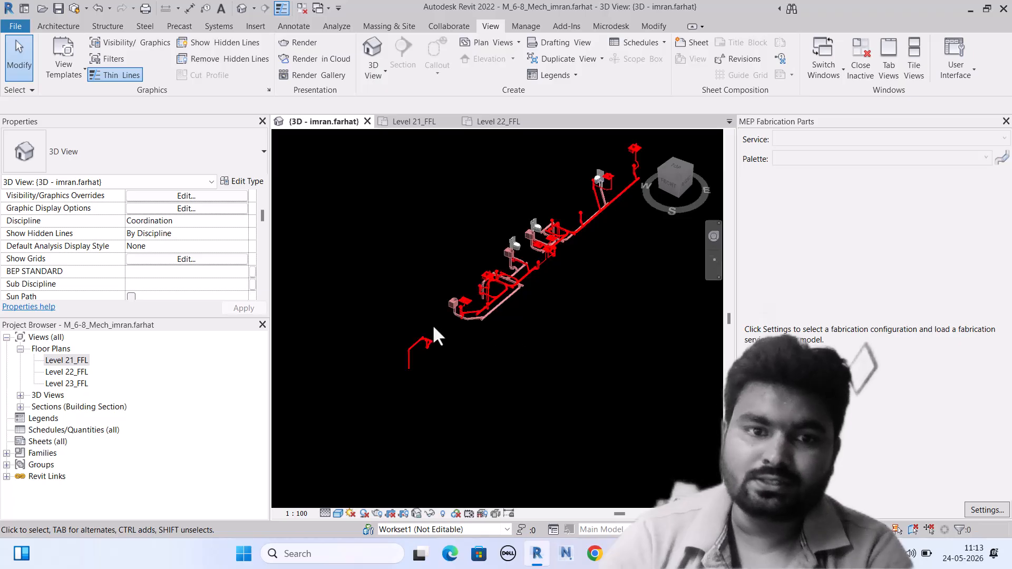
{"action": "scroll", "coordinate": [417, 348], "scroll_direction": "up", "scroll_amount": 4}
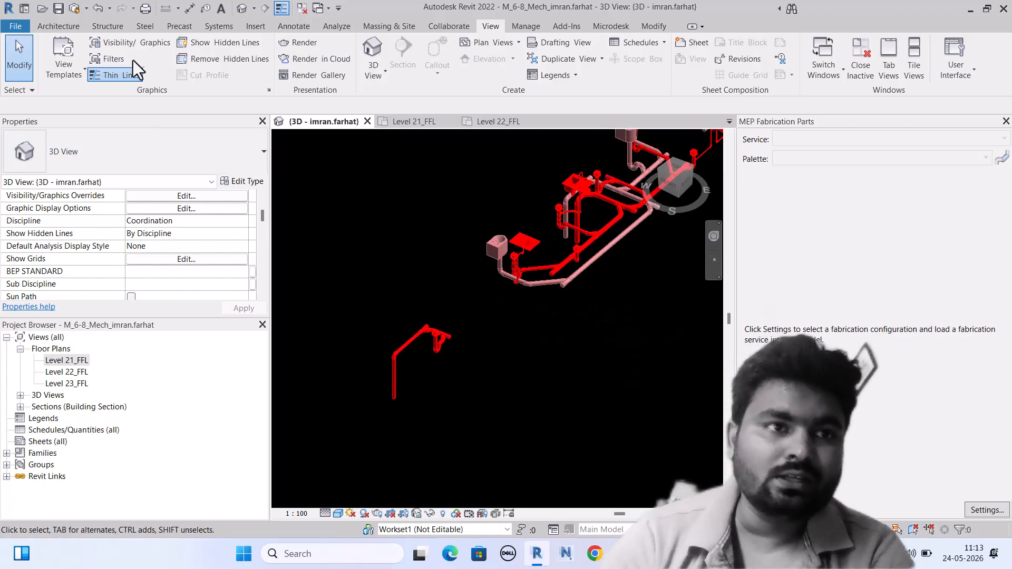
{"action": "left_click", "coordinate": [131, 44]}
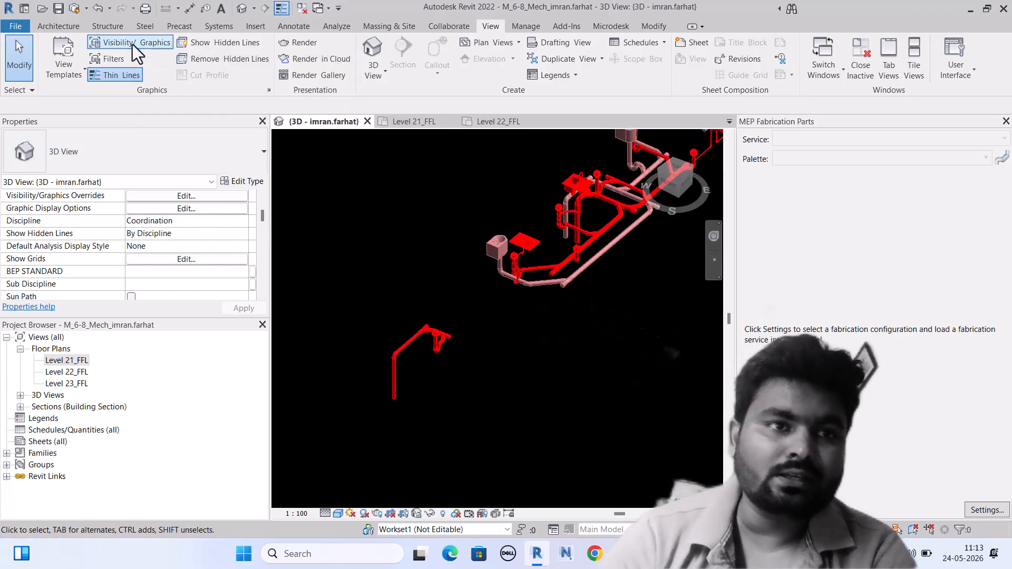
{"action": "left_click", "coordinate": [310, 102]}
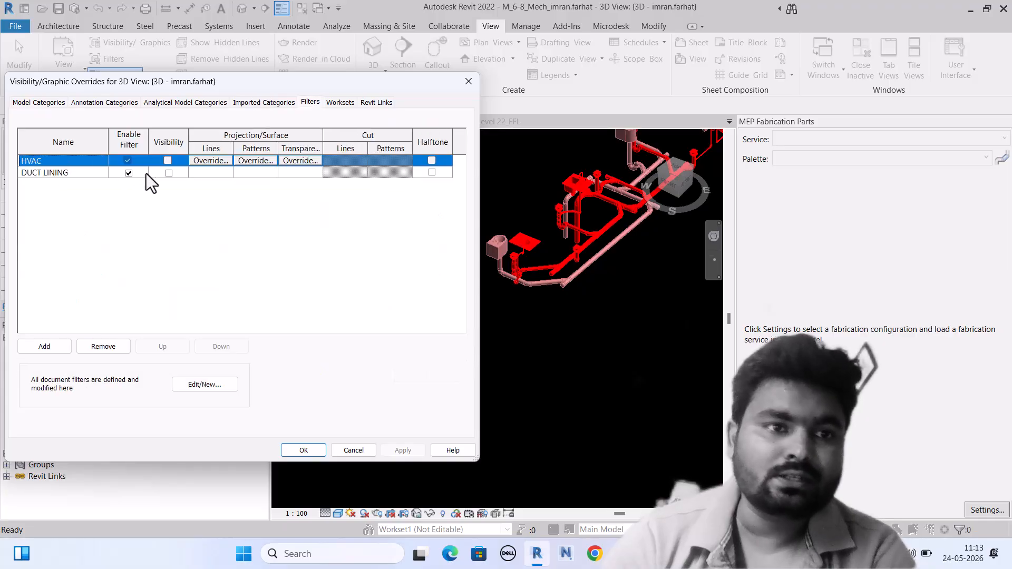
{"action": "left_click", "coordinate": [44, 347]}
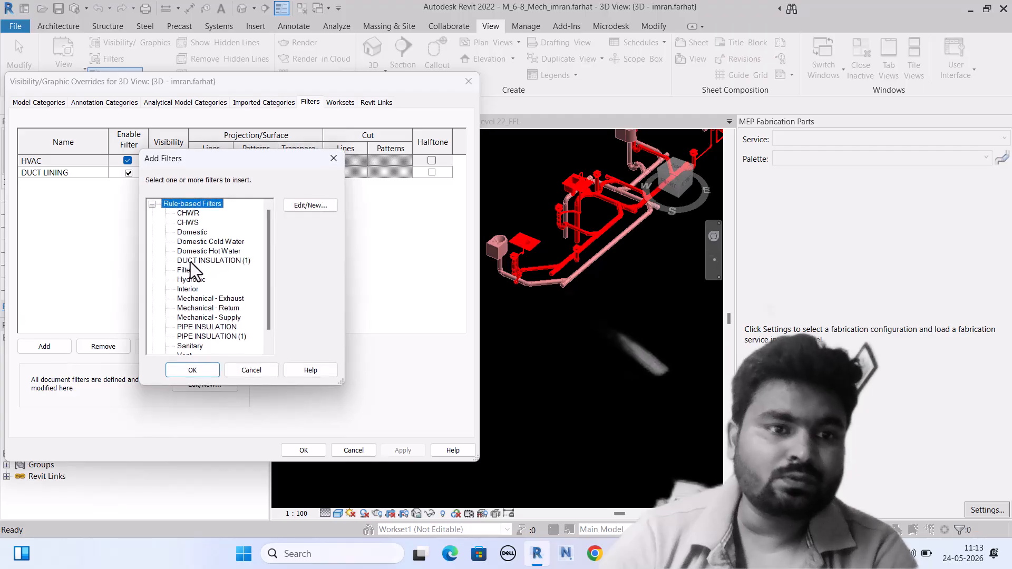
{"action": "scroll", "coordinate": [213, 286], "scroll_direction": "down", "scroll_amount": 1}
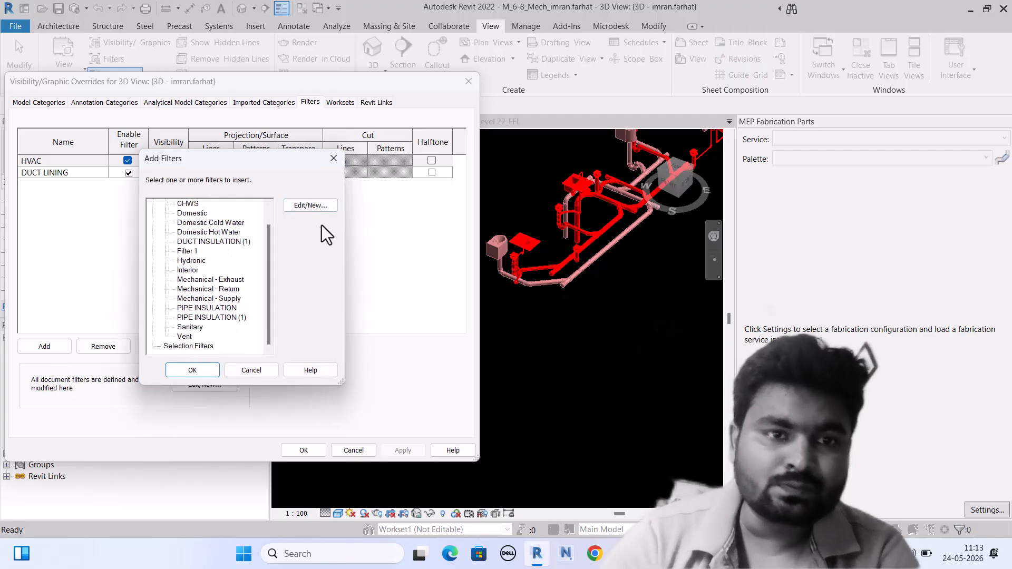
{"action": "left_click", "coordinate": [311, 205]}
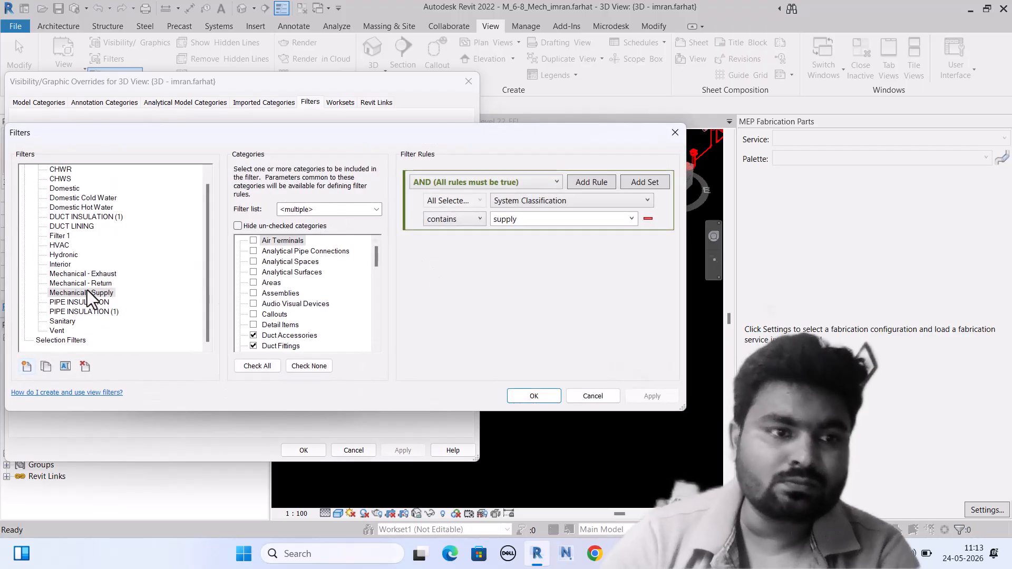
{"action": "left_click_drag", "start_coordinate": [111, 134], "coordinate": [194, 135]}
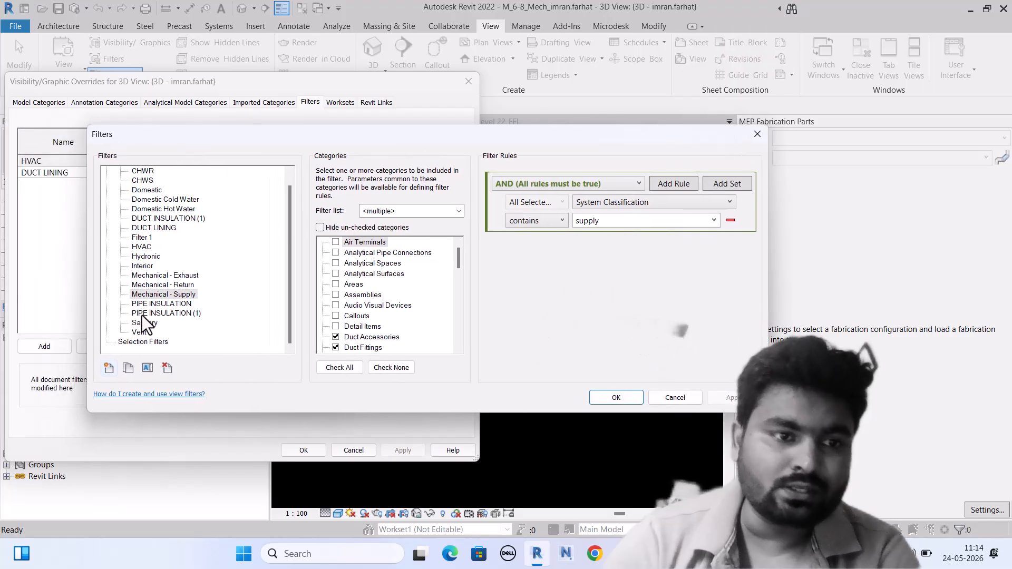
{"action": "left_click", "coordinate": [107, 369]}
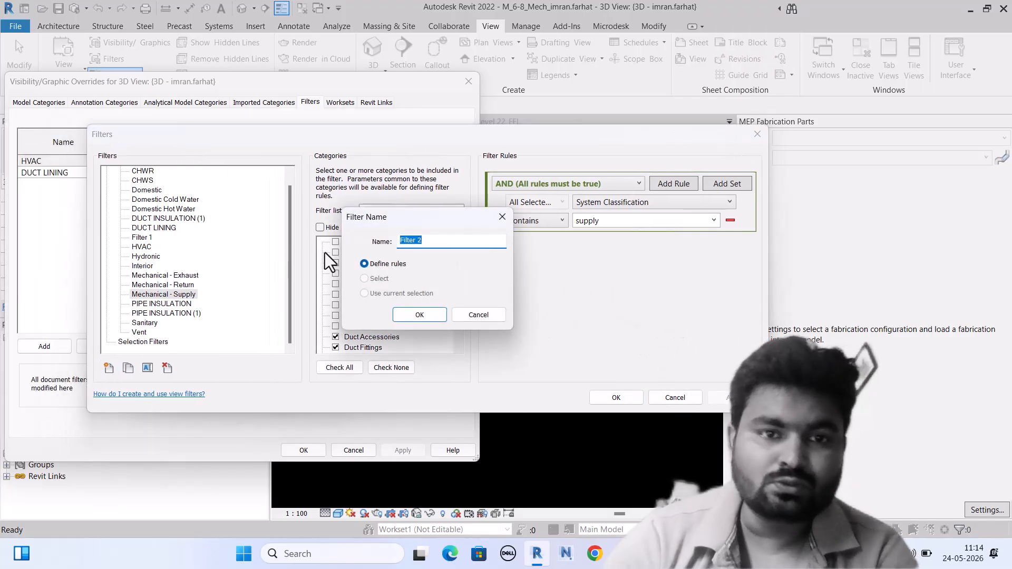
{"action": "type", "text": "WP"}
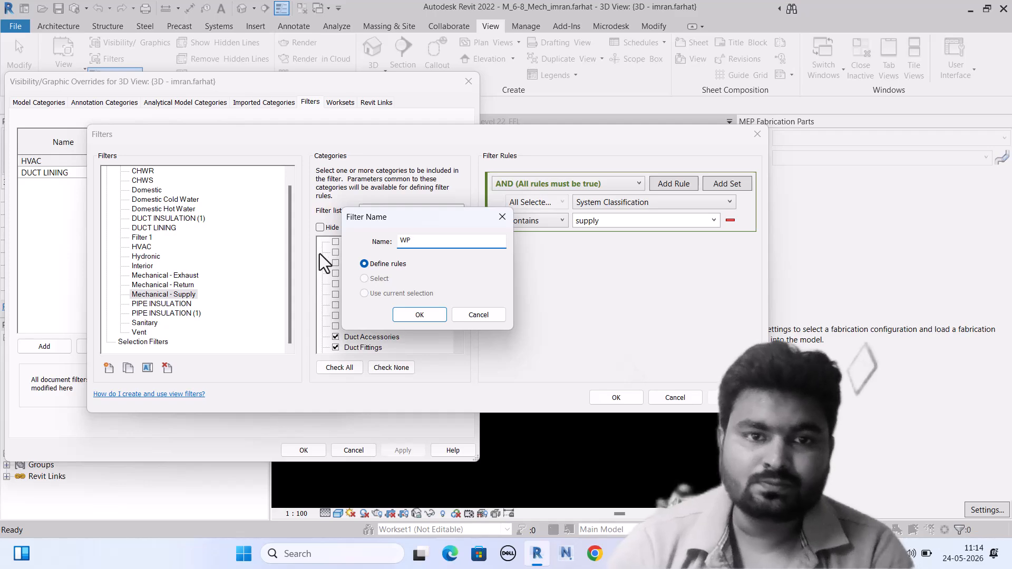
{"action": "left_click", "coordinate": [429, 317]}
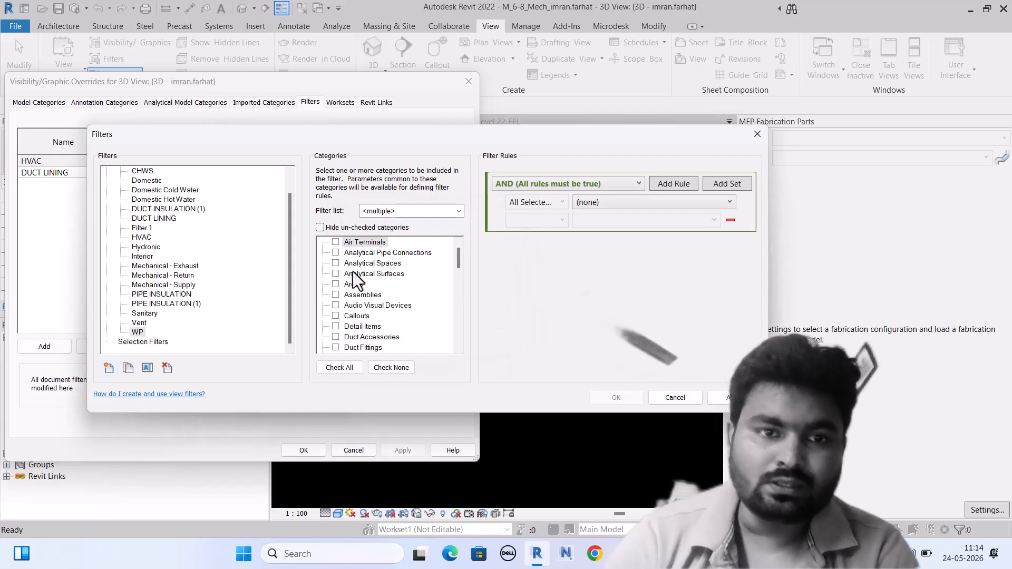
Include Pipe Accessories, Pipe Fittings, Pipes and Plumbing Fixtures in the WP filter and hide the un-checked categories.
{"action": "scroll", "coordinate": [352, 272], "scroll_direction": "down", "scroll_amount": 2}
{"action": "scroll", "coordinate": [364, 283], "scroll_direction": "down", "scroll_amount": 4}
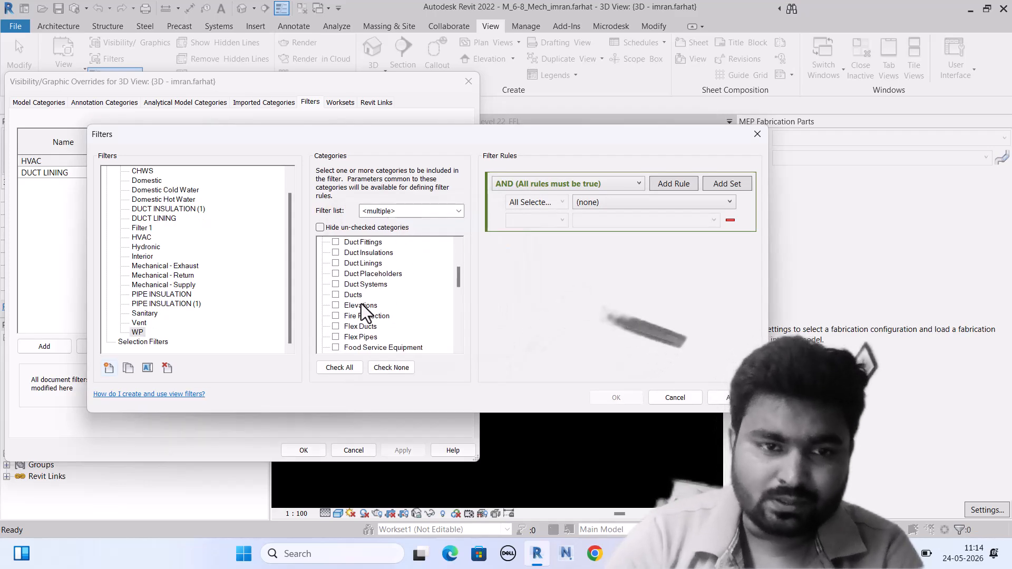
{"action": "scroll", "coordinate": [343, 308], "scroll_direction": "down", "scroll_amount": 6}
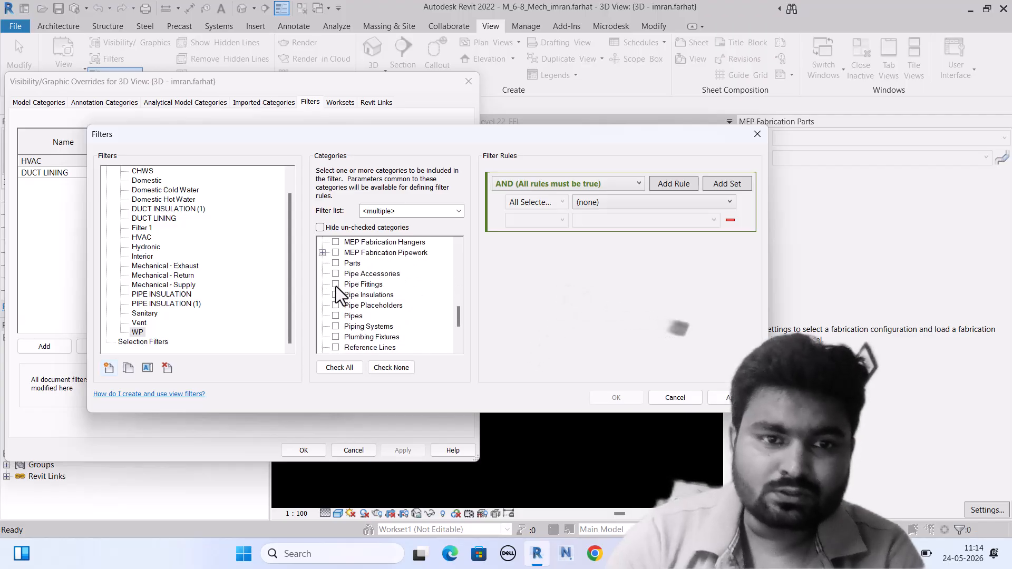
{"action": "left_click", "coordinate": [335, 285]}
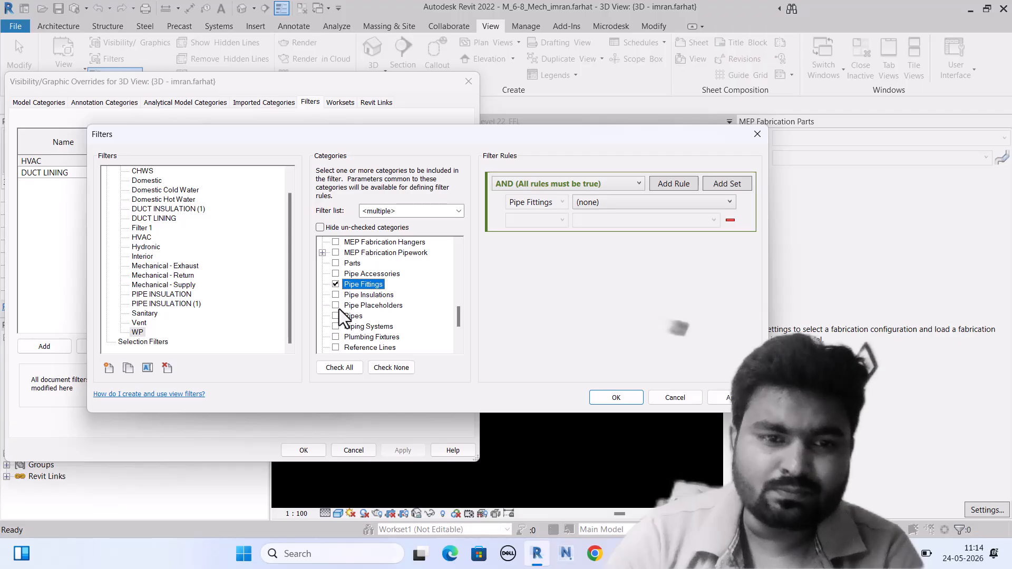
{"action": "scroll", "coordinate": [336, 309], "scroll_direction": "down", "scroll_amount": 1}
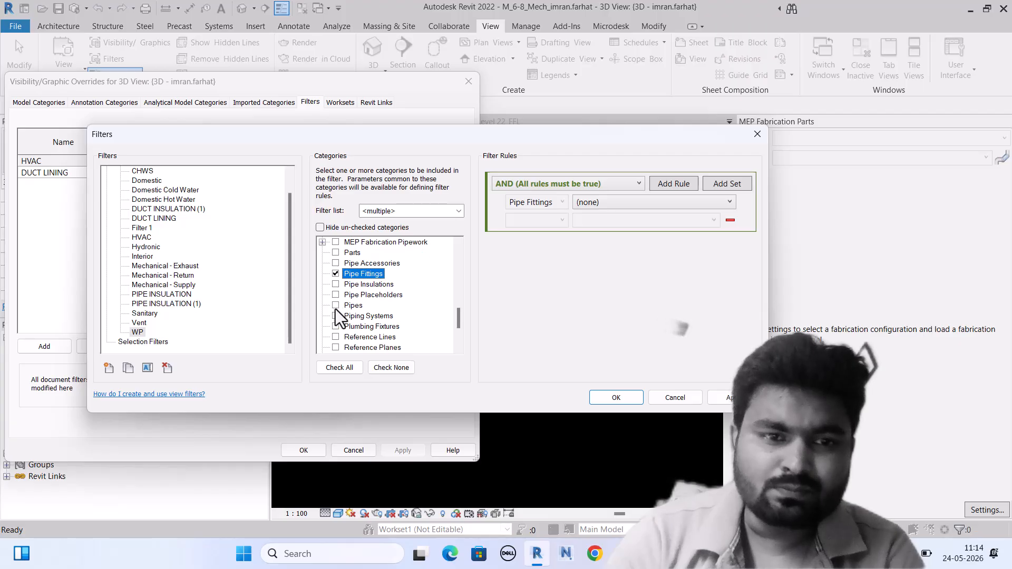
{"action": "left_click", "coordinate": [336, 263]}
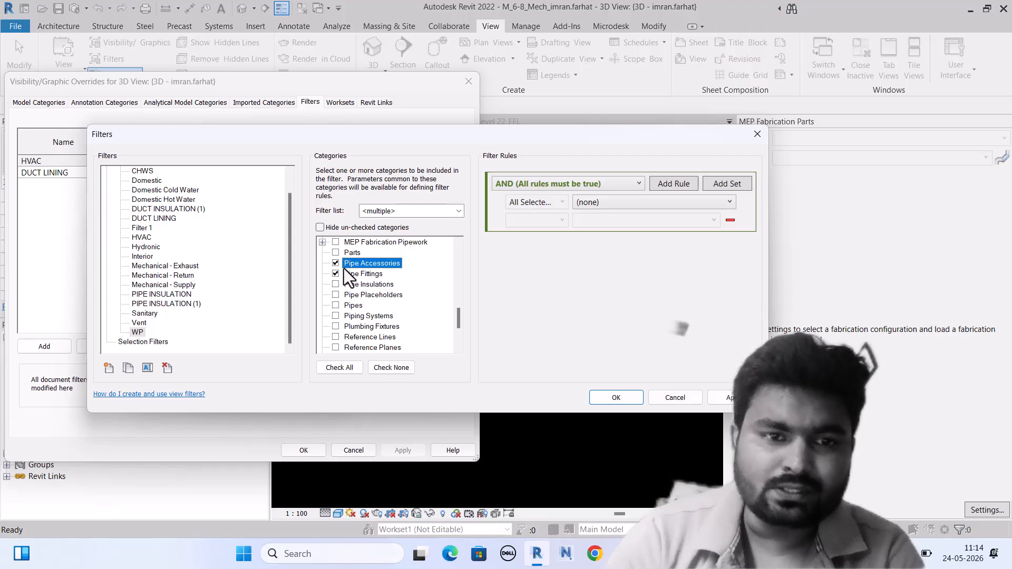
{"action": "left_click", "coordinate": [335, 306]}
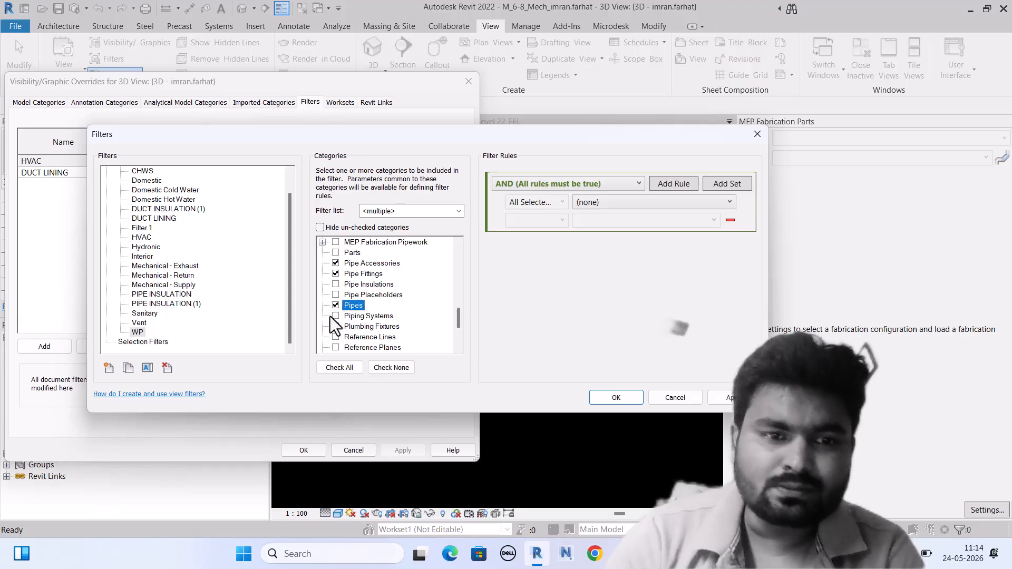
{"action": "left_click", "coordinate": [335, 326]}
{"action": "scroll", "coordinate": [352, 328], "scroll_direction": "down", "scroll_amount": 2}
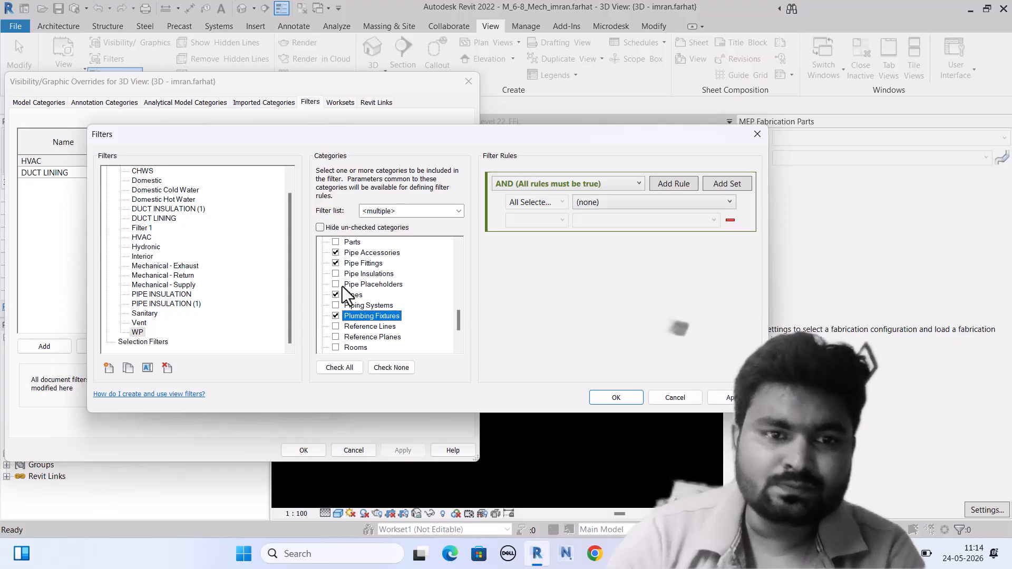
{"action": "left_click", "coordinate": [335, 315]}
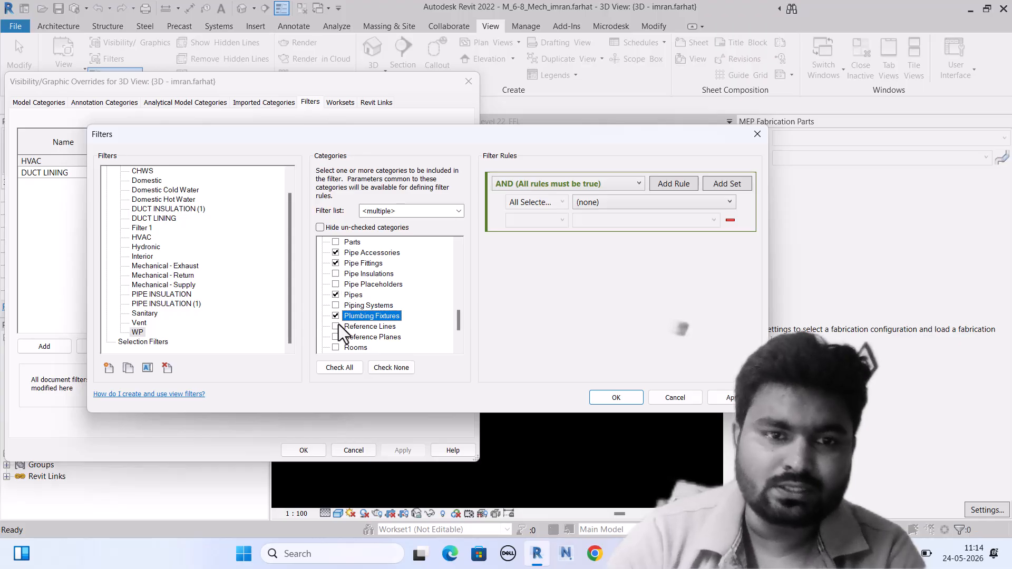
{"action": "scroll", "coordinate": [396, 316], "scroll_direction": "down", "scroll_amount": 2}
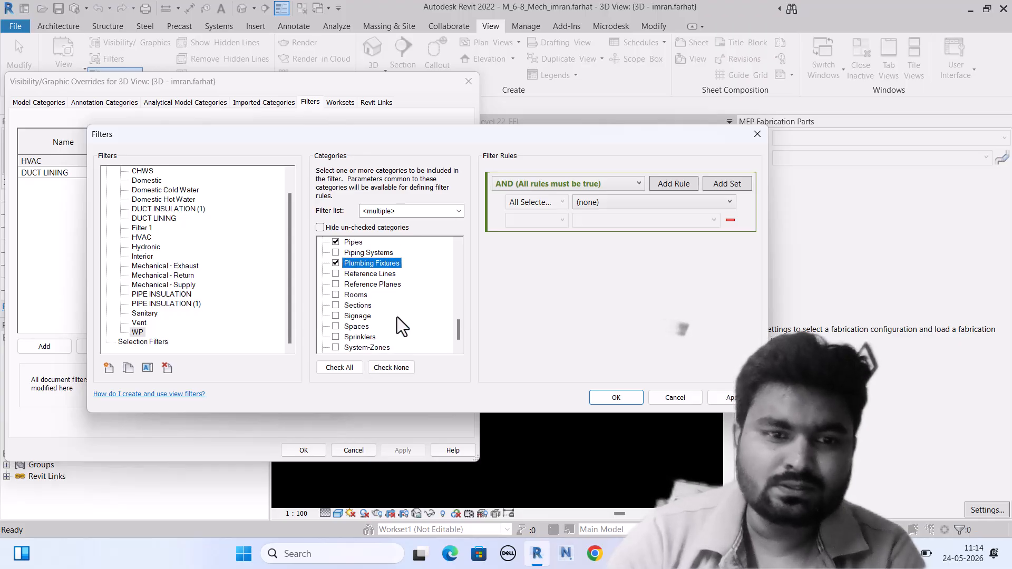
{"action": "scroll", "coordinate": [385, 322], "scroll_direction": "down", "scroll_amount": 1}
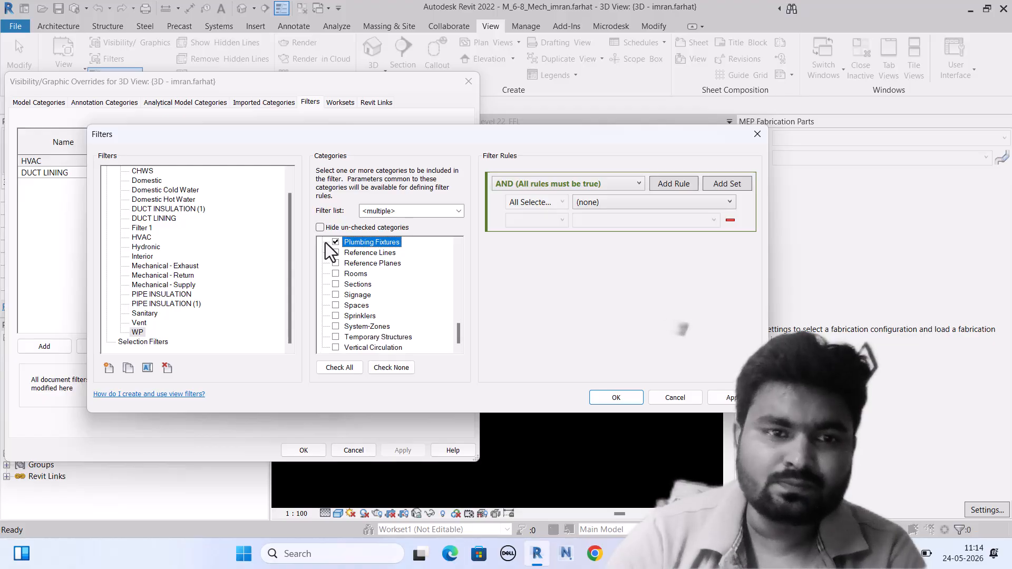
{"action": "left_click", "coordinate": [320, 228]}
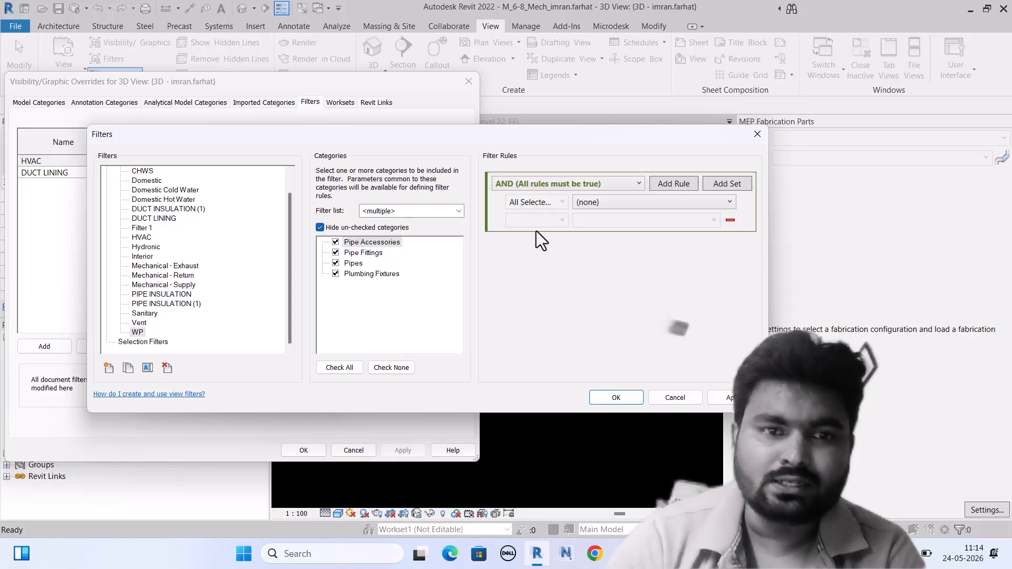
Define the WP filter's rule as System equals WP and accept the filter definition.
{"action": "left_click", "coordinate": [590, 203]}
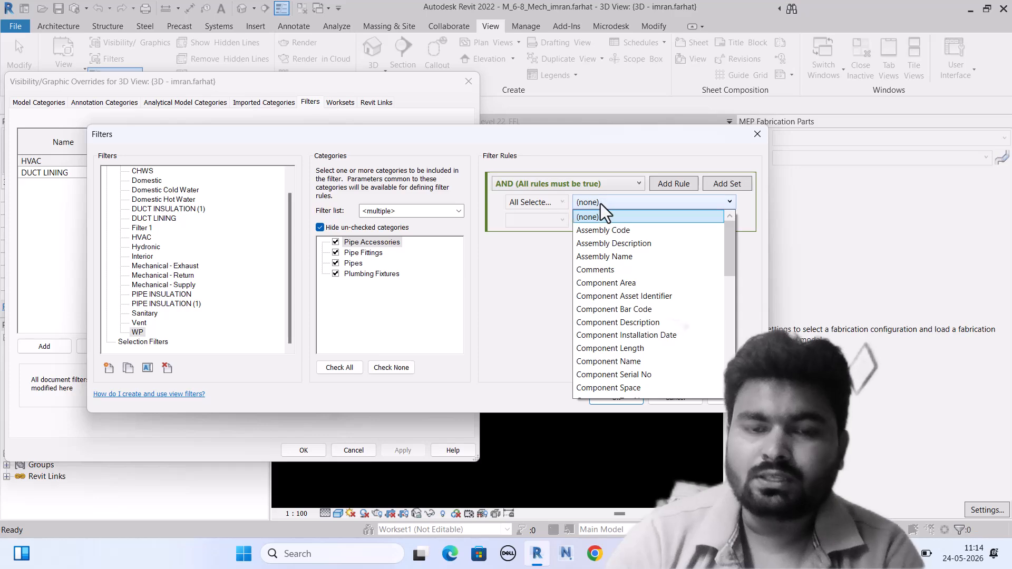
{"action": "scroll", "coordinate": [609, 333], "scroll_direction": "down", "scroll_amount": 5}
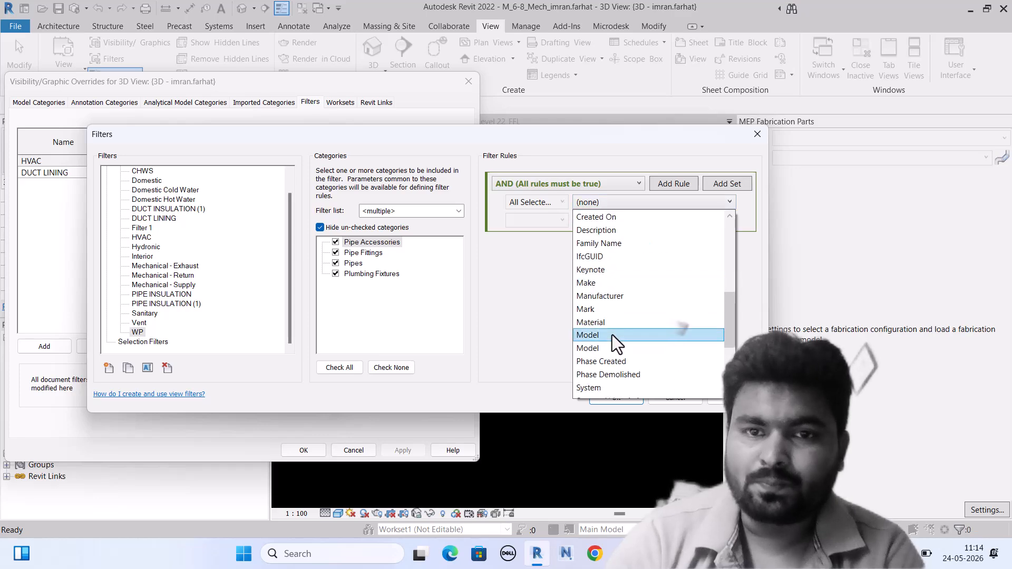
{"action": "scroll", "coordinate": [612, 335], "scroll_direction": "down", "scroll_amount": 3}
{"action": "left_click", "coordinate": [593, 310]}
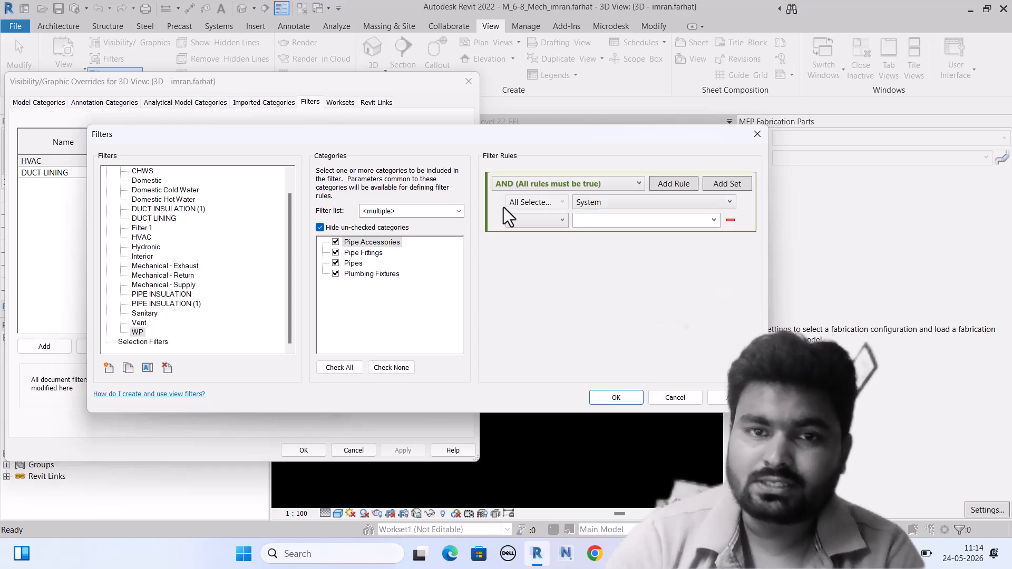
{"action": "left_click", "coordinate": [537, 220]}
{"action": "key", "text": "Escape"}
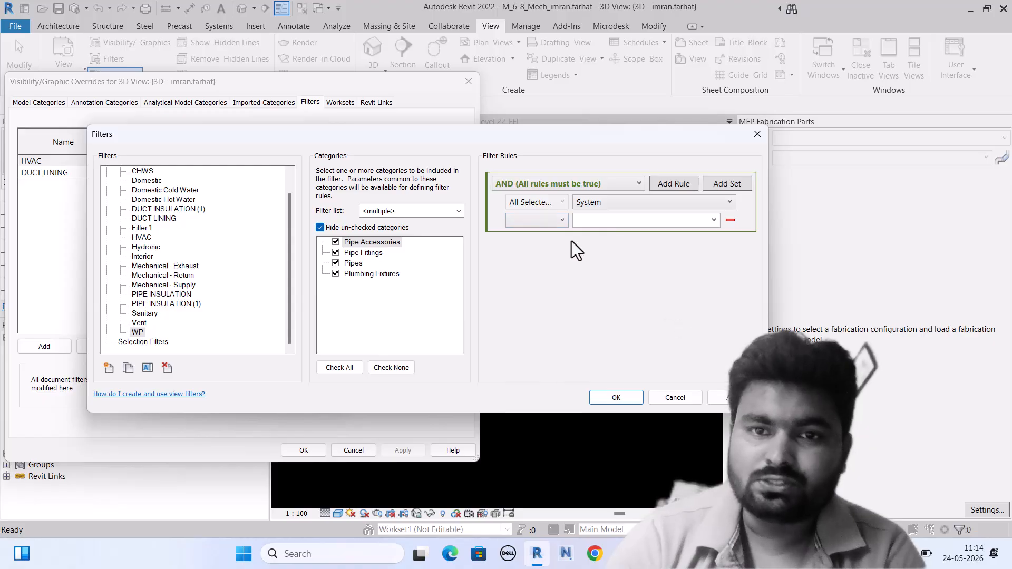
{"action": "type", "text": "WP"}
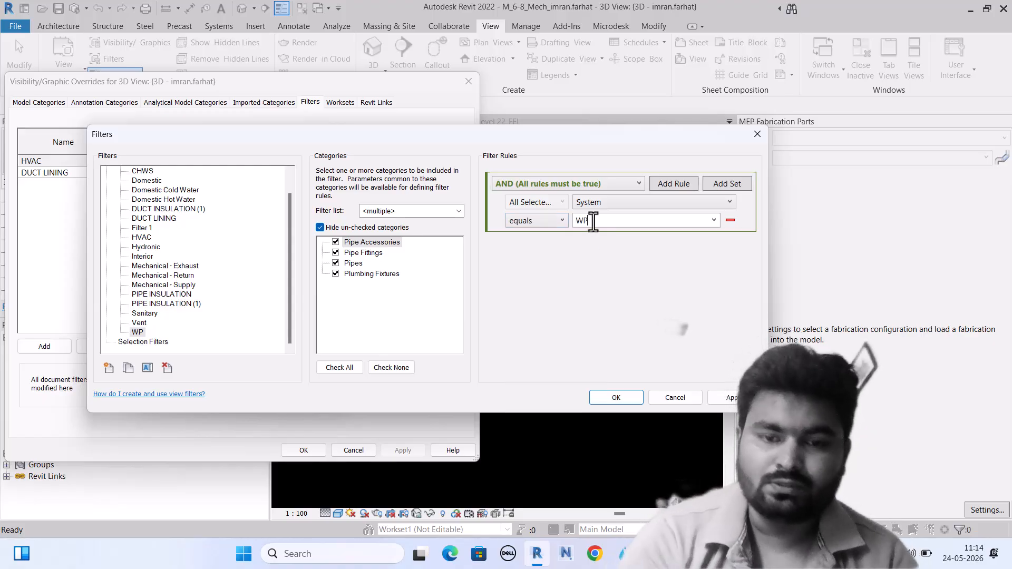
{"action": "left_click", "coordinate": [715, 221]}
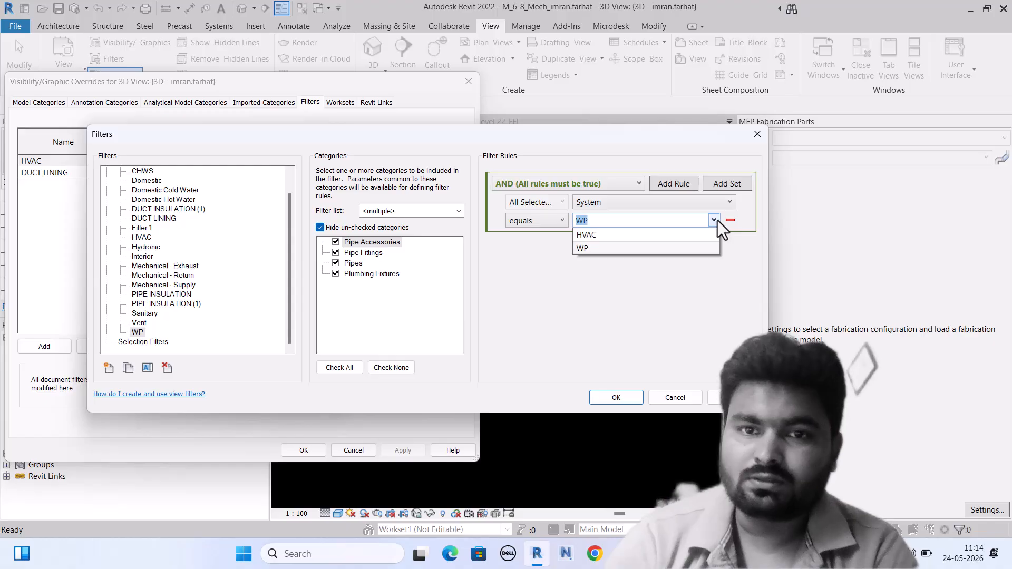
{"action": "left_click", "coordinate": [622, 249]}
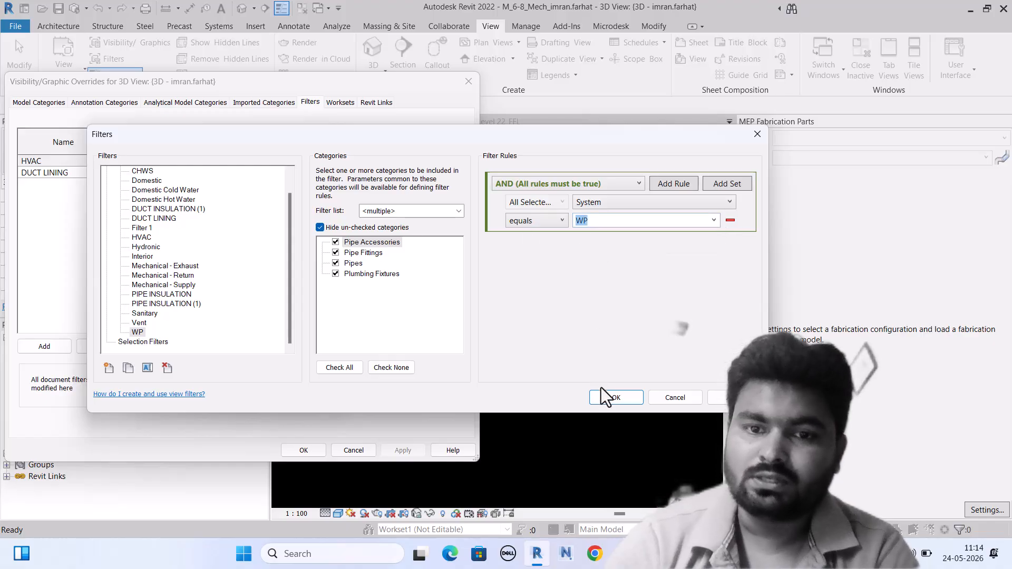
{"action": "left_click", "coordinate": [616, 397]}
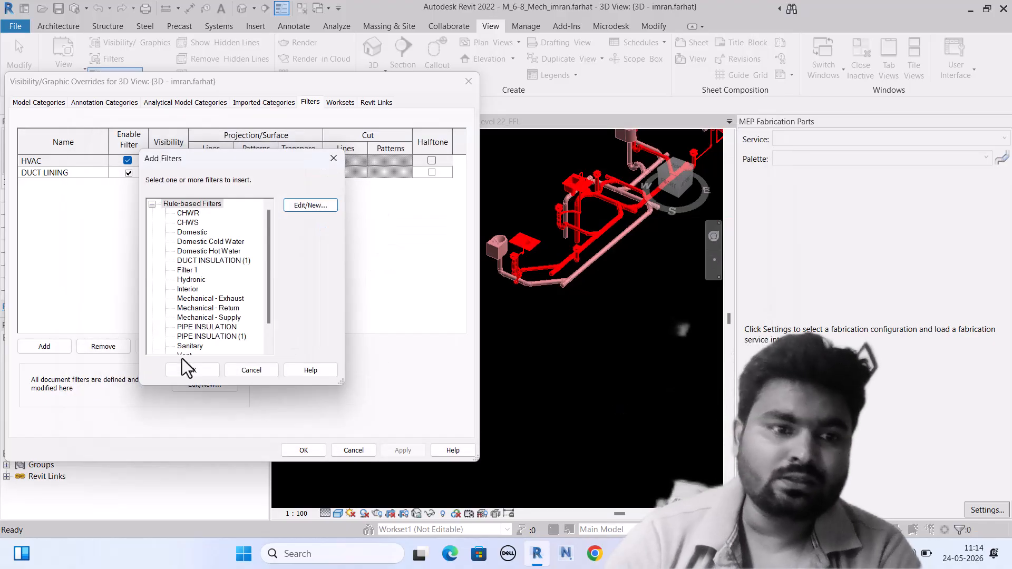
Add the WP filter to the 3D view, turn off its visibility and accept the overrides.
{"action": "scroll", "coordinate": [209, 296], "scroll_direction": "down", "scroll_amount": 1}
{"action": "left_click", "coordinate": [183, 336]}
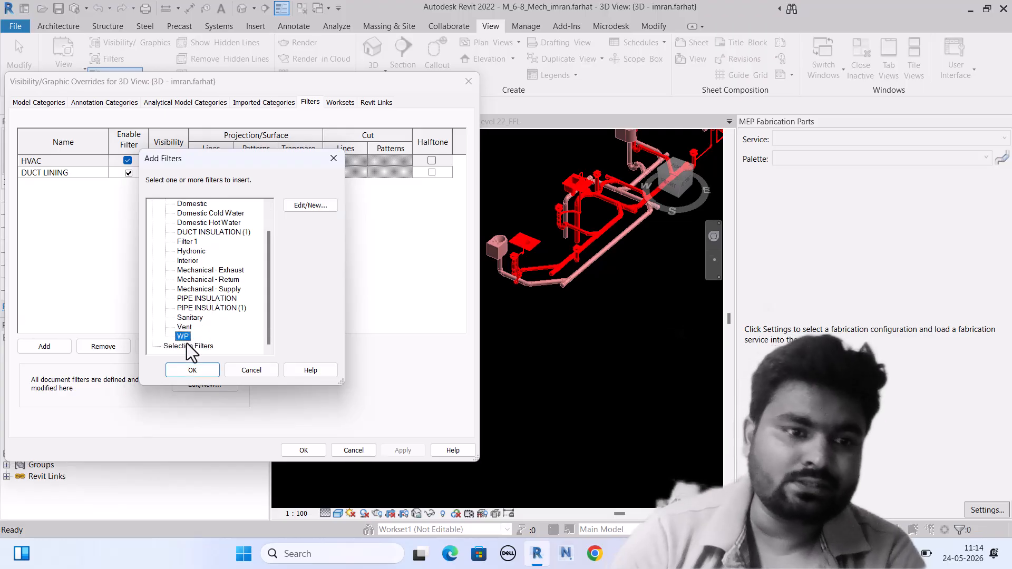
{"action": "left_click", "coordinate": [187, 369]}
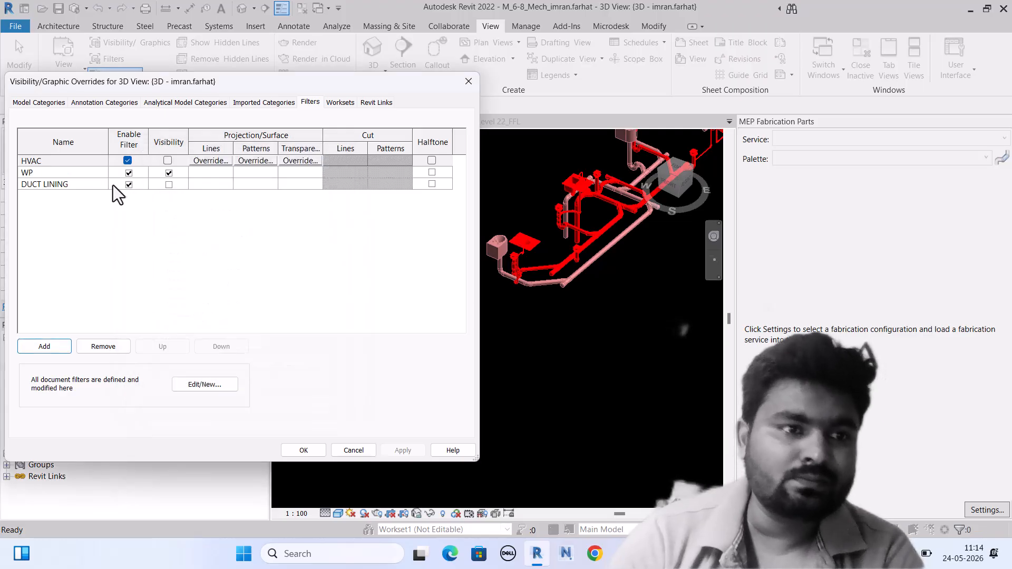
{"action": "left_click", "coordinate": [169, 173]}
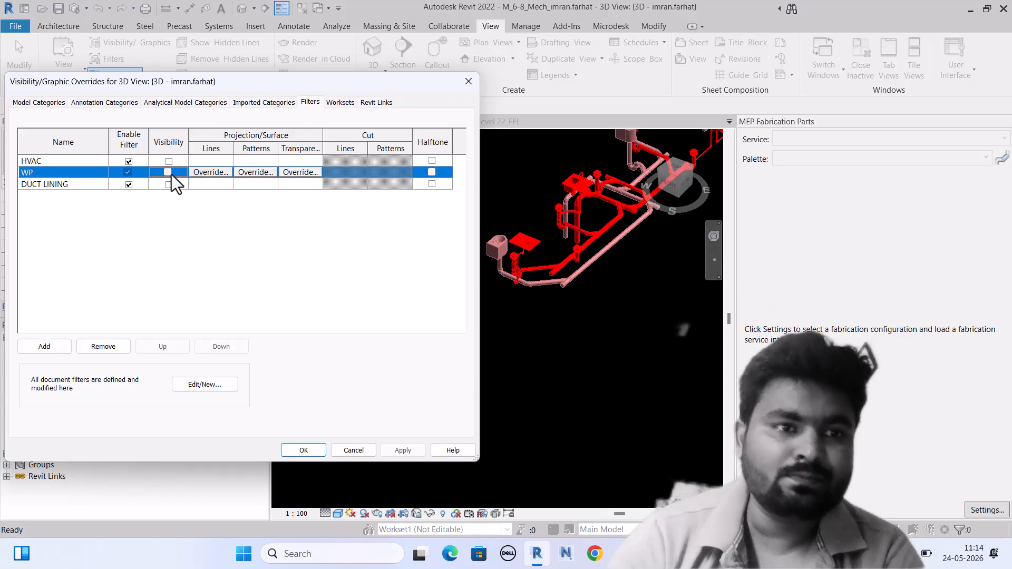
{"action": "left_click", "coordinate": [304, 451]}
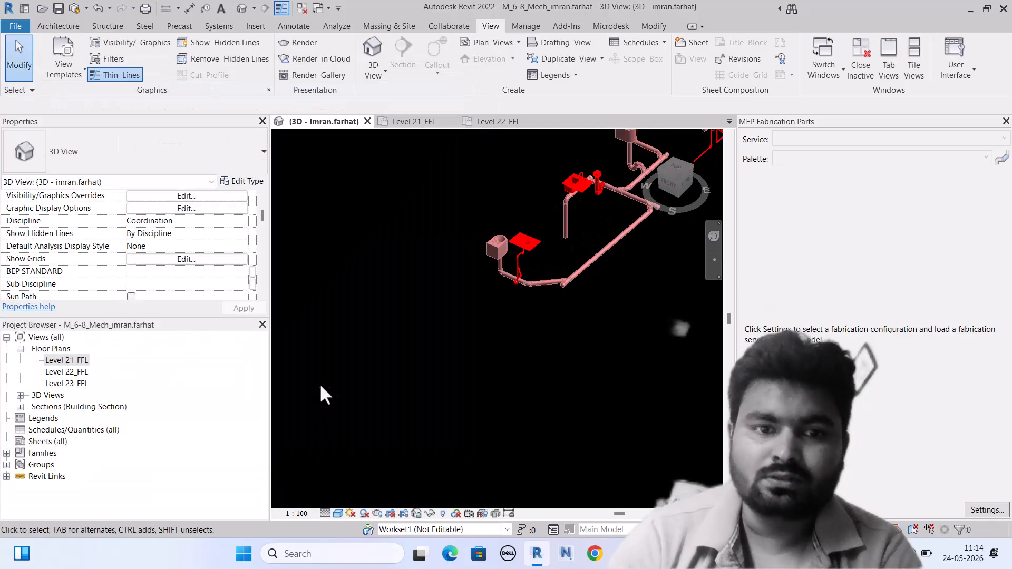
{"action": "scroll", "coordinate": [430, 306], "scroll_direction": "up", "scroll_amount": 10}
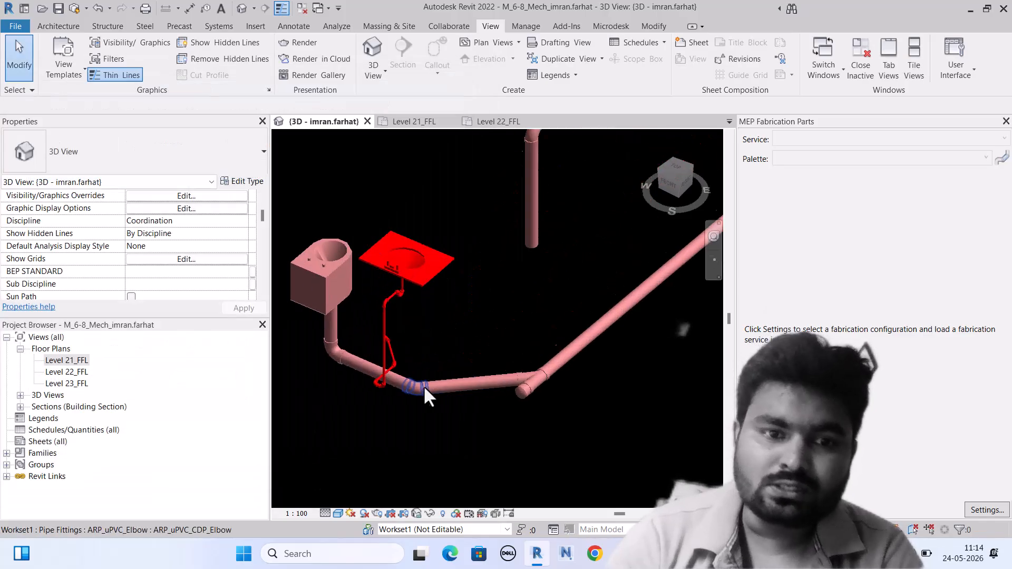
Select the wash basin with its connected waste pipe network and set its System parameter to WP.
{"action": "key", "text": "Tab"}
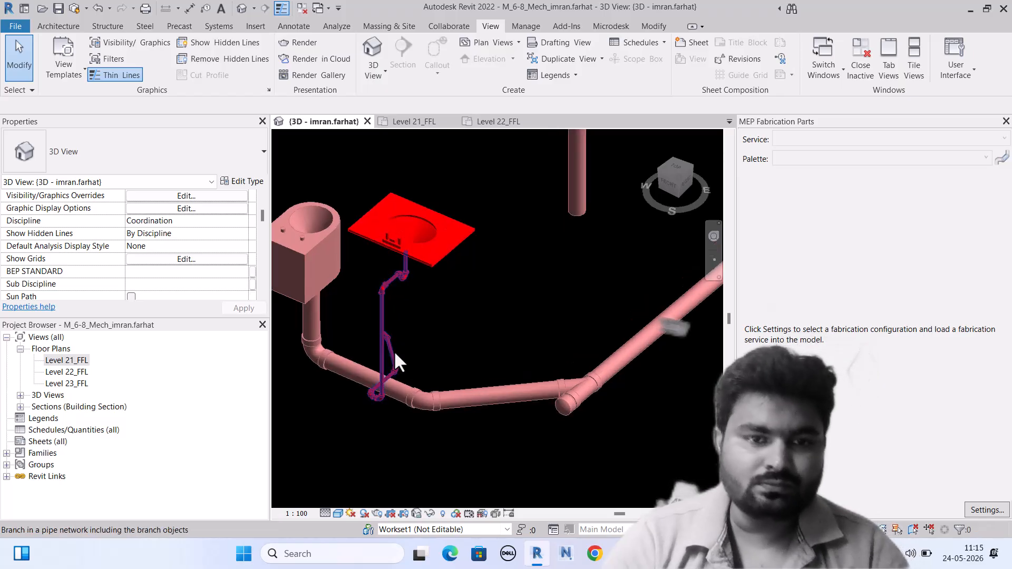
{"action": "left_click", "coordinate": [394, 350]}
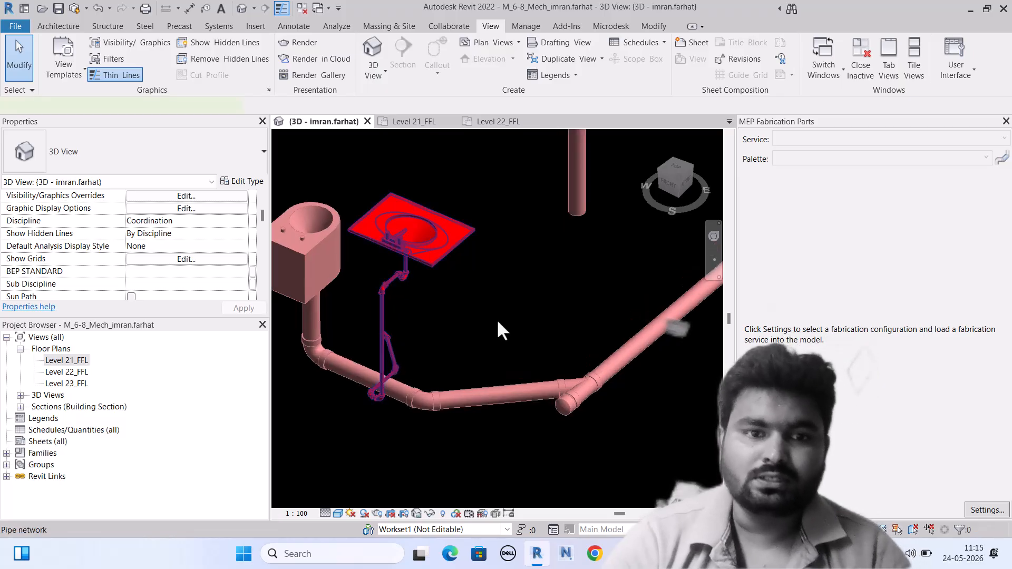
{"action": "scroll", "coordinate": [133, 240], "scroll_direction": "up", "scroll_amount": 3}
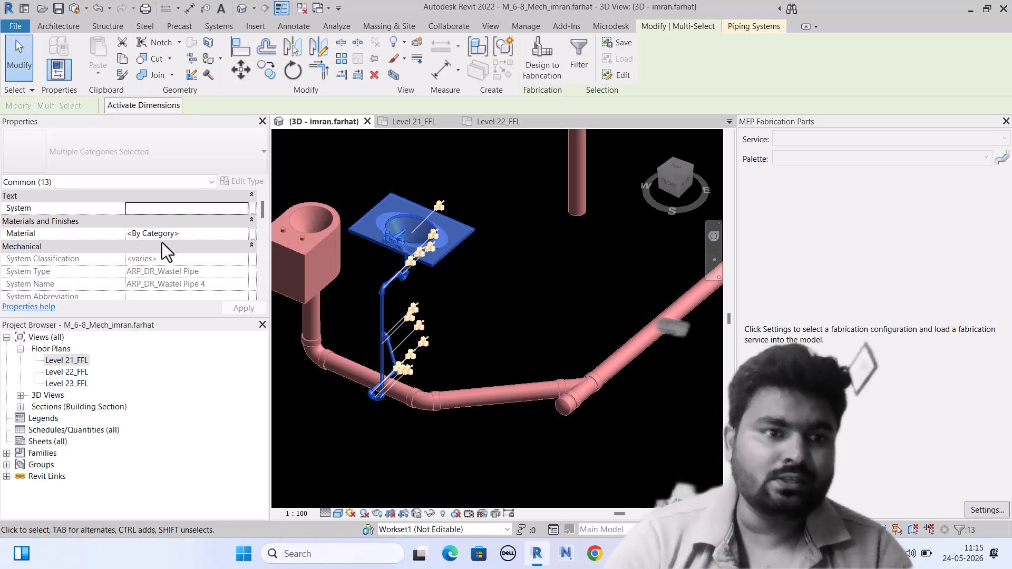
{"action": "left_click", "coordinate": [162, 208]}
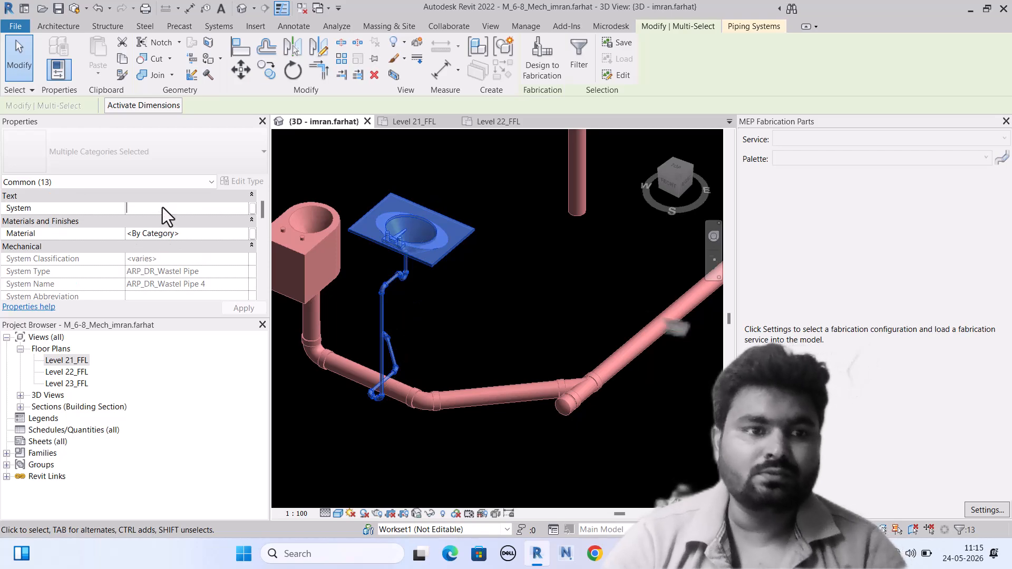
{"action": "type", "text": "WP"}
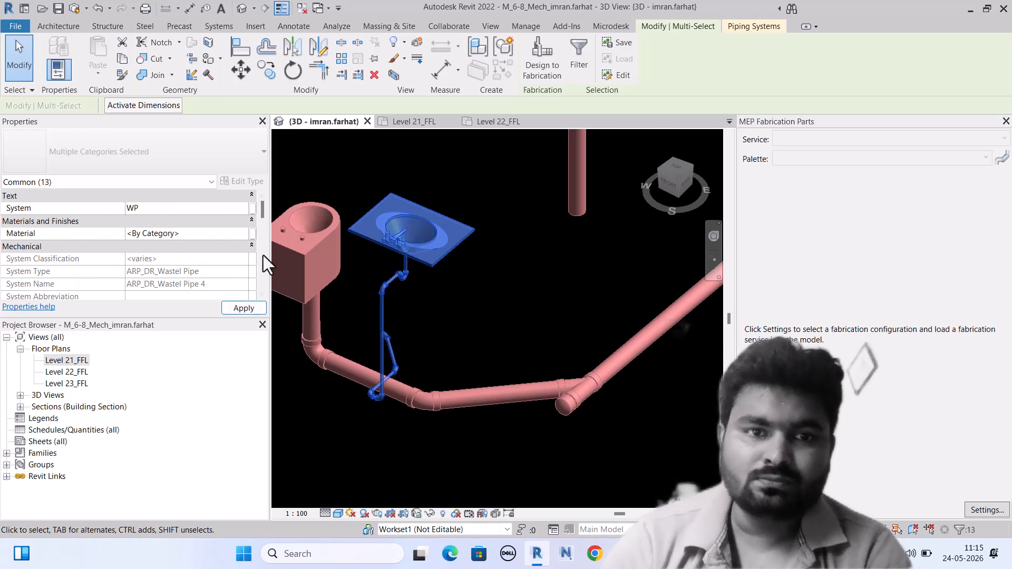
Select the drain beside the kitchen sink with its vertical pipe and trap, and set their System parameter to WP.
{"action": "scroll", "coordinate": [364, 378], "scroll_direction": "down", "scroll_amount": 5}
{"action": "scroll", "coordinate": [452, 282], "scroll_direction": "up", "scroll_amount": 3}
{"action": "scroll", "coordinate": [402, 324], "scroll_direction": "up", "scroll_amount": 5}
{"action": "left_click_drag", "start_coordinate": [480, 418], "coordinate": [440, 375]}
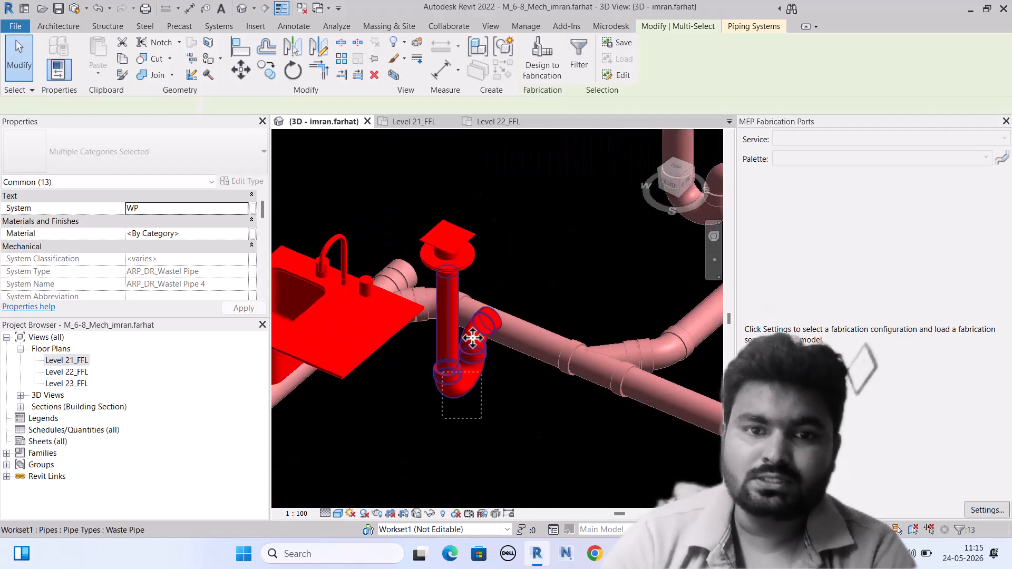
{"action": "left_click", "coordinate": [471, 271], "text": "ctrl"}
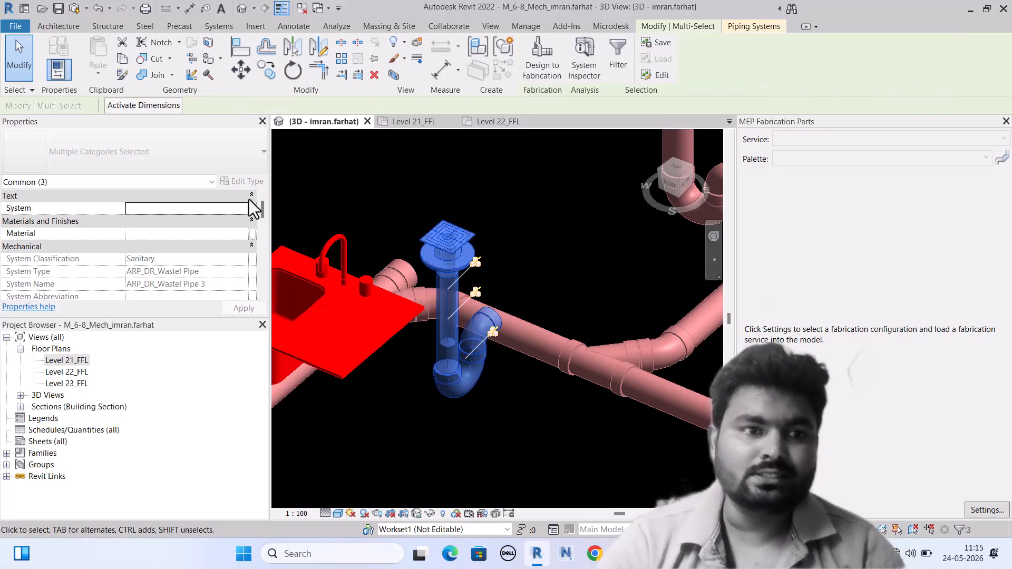
{"action": "left_click", "coordinate": [208, 212]}
{"action": "type", "text": "WP"}
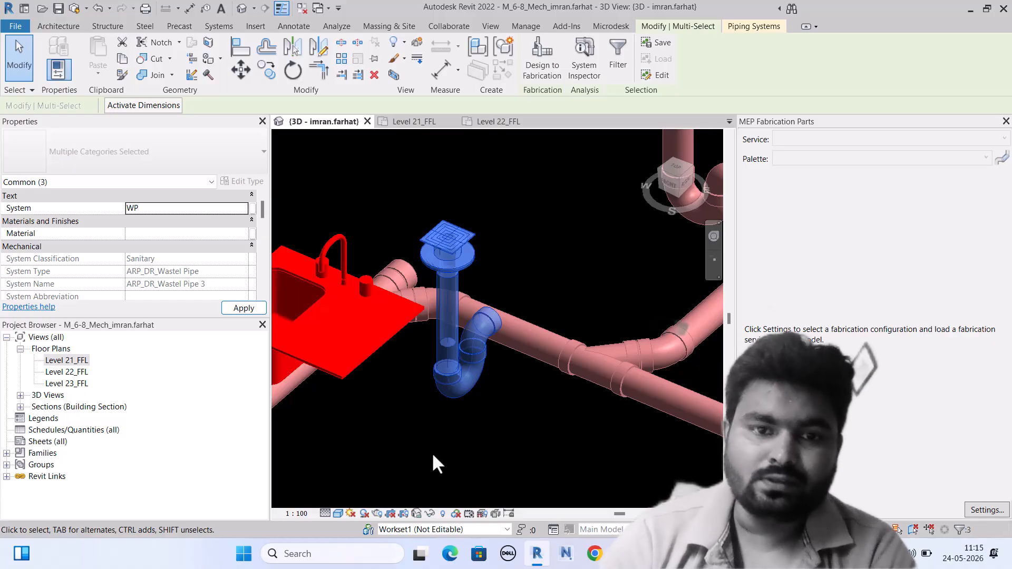
Set the kitchen sink's System parameter to WP and apply it.
{"action": "scroll", "coordinate": [440, 313], "scroll_direction": "down", "scroll_amount": 1}
{"action": "scroll", "coordinate": [368, 346], "scroll_direction": "down", "scroll_amount": 2}
{"action": "scroll", "coordinate": [408, 339], "scroll_direction": "up", "scroll_amount": 2}
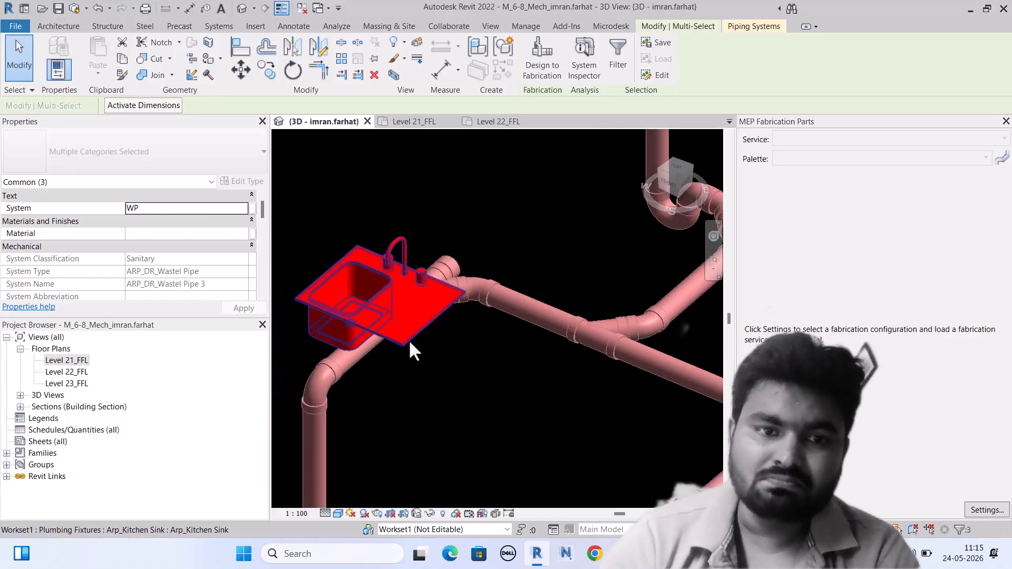
{"action": "left_click", "coordinate": [409, 339]}
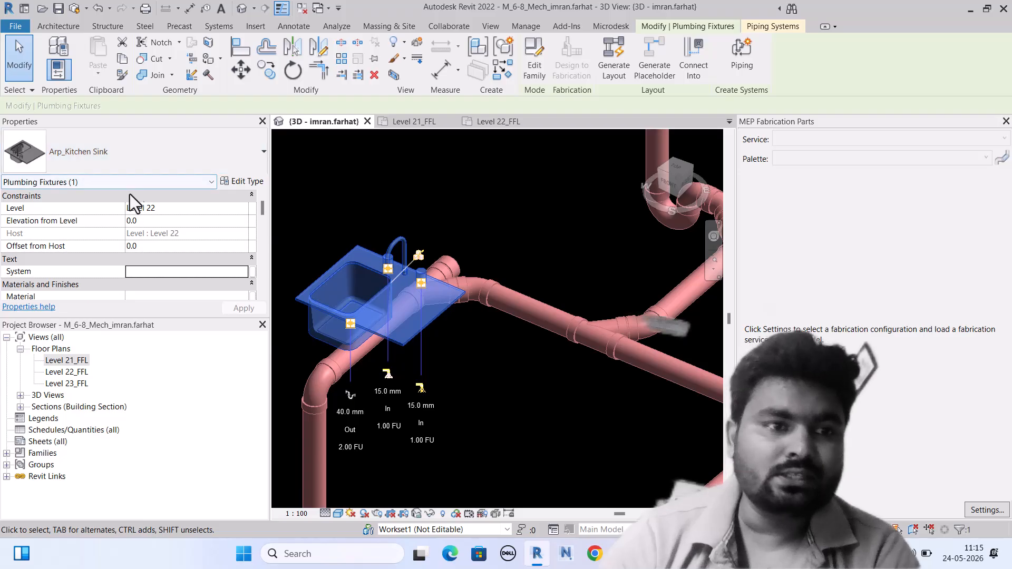
{"action": "left_click", "coordinate": [147, 271]}
{"action": "type", "text": "WP"}
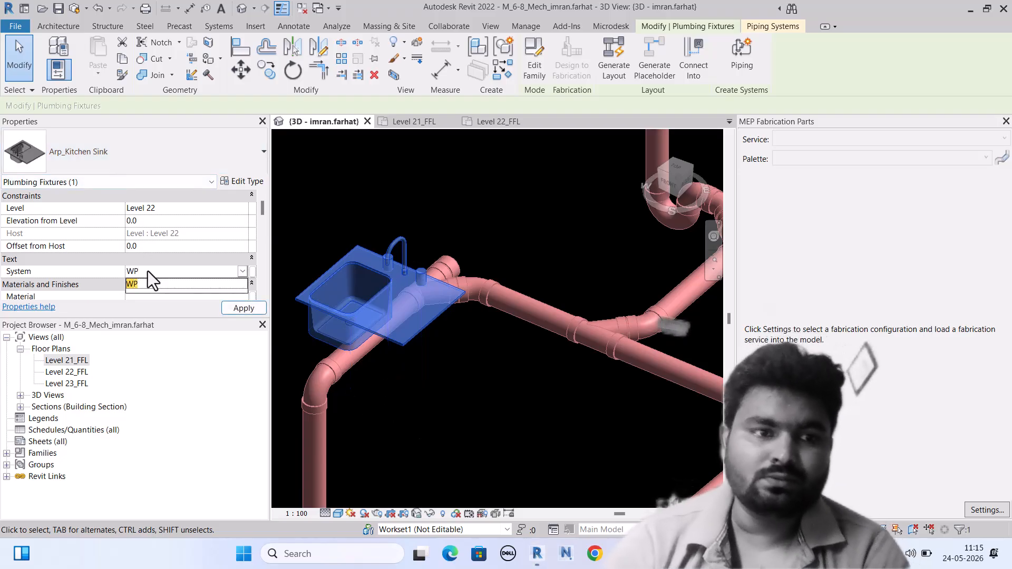
{"action": "left_click", "coordinate": [235, 309]}
Select the two adjacent wash basins, their branch pipes and the nearby drain with its trap, and set their System parameter to WP.
{"action": "scroll", "coordinate": [397, 341], "scroll_direction": "down", "scroll_amount": 3}
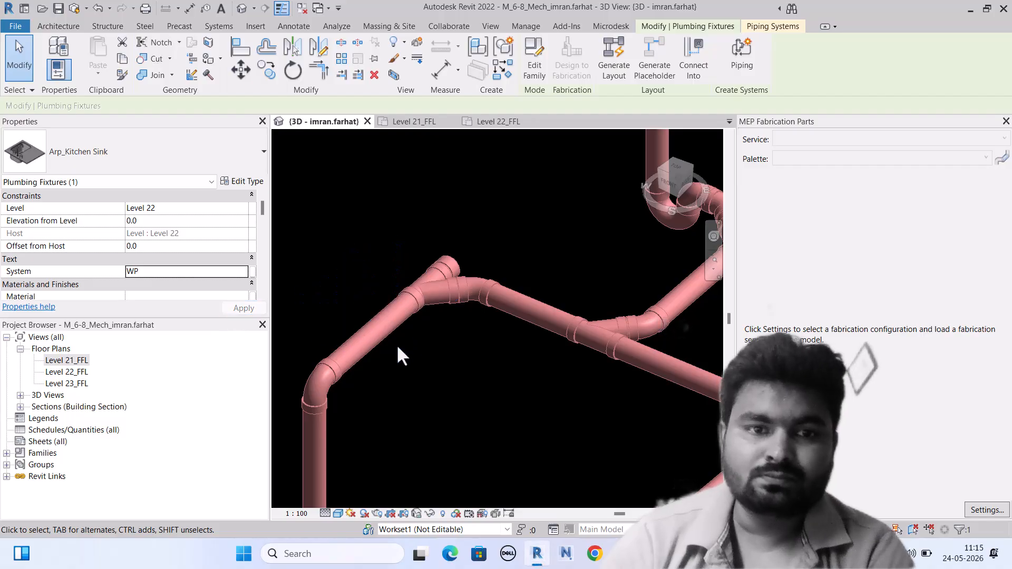
{"action": "scroll", "coordinate": [613, 214], "scroll_direction": "up", "scroll_amount": 6}
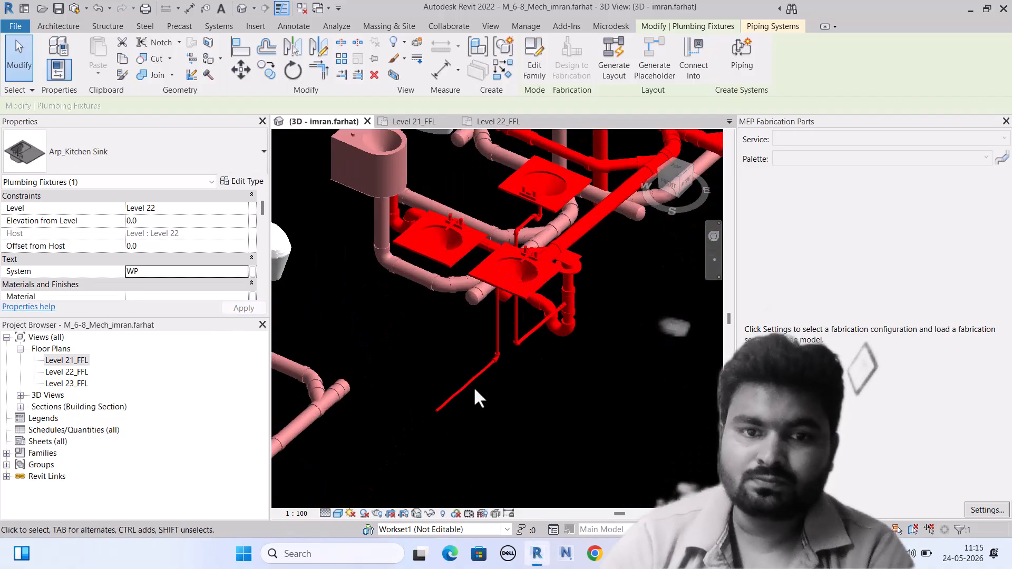
{"action": "key", "text": "Tab"}
{"action": "key", "text": "Tab"}
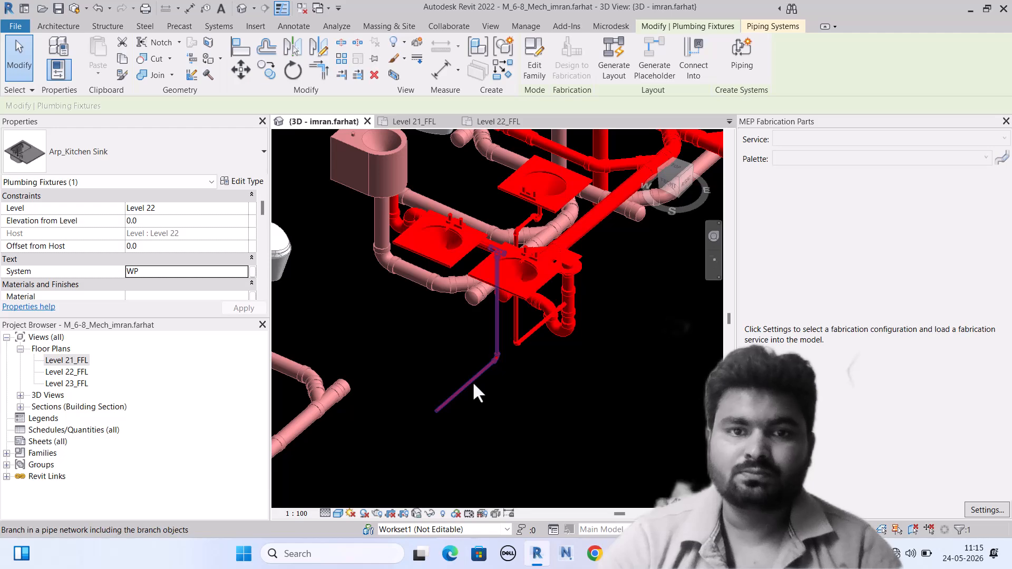
{"action": "left_click", "coordinate": [485, 382]}
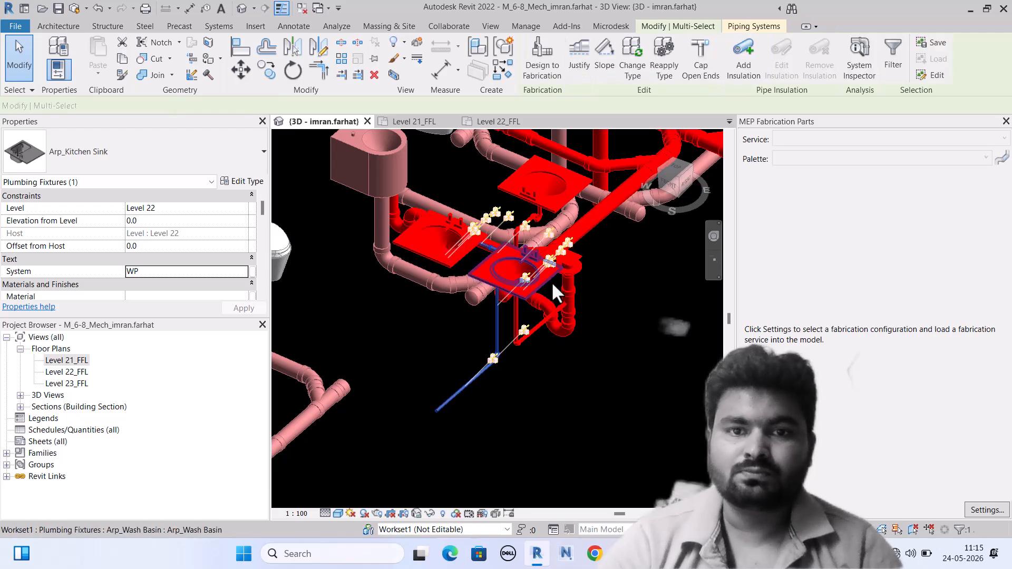
{"action": "scroll", "coordinate": [589, 355], "scroll_direction": "up", "scroll_amount": 2}
{"action": "left_click_drag", "start_coordinate": [609, 426], "coordinate": [507, 300], "text": "ctrl"}
{"action": "left_click", "coordinate": [477, 317], "text": "ctrl"}
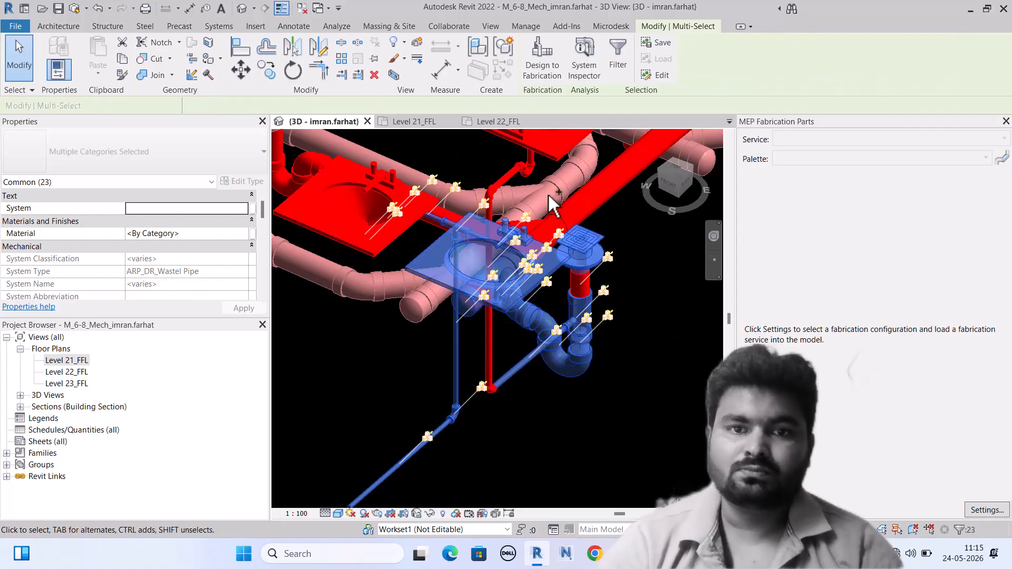
{"action": "left_click", "coordinate": [399, 235], "text": "ctrl"}
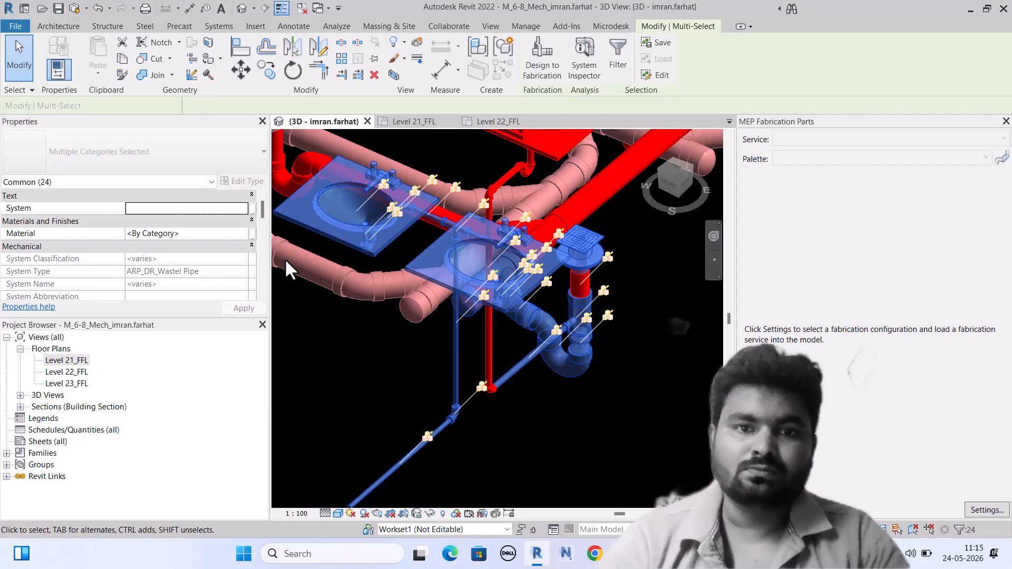
{"action": "left_click", "coordinate": [176, 210]}
{"action": "type", "text": "WP"}
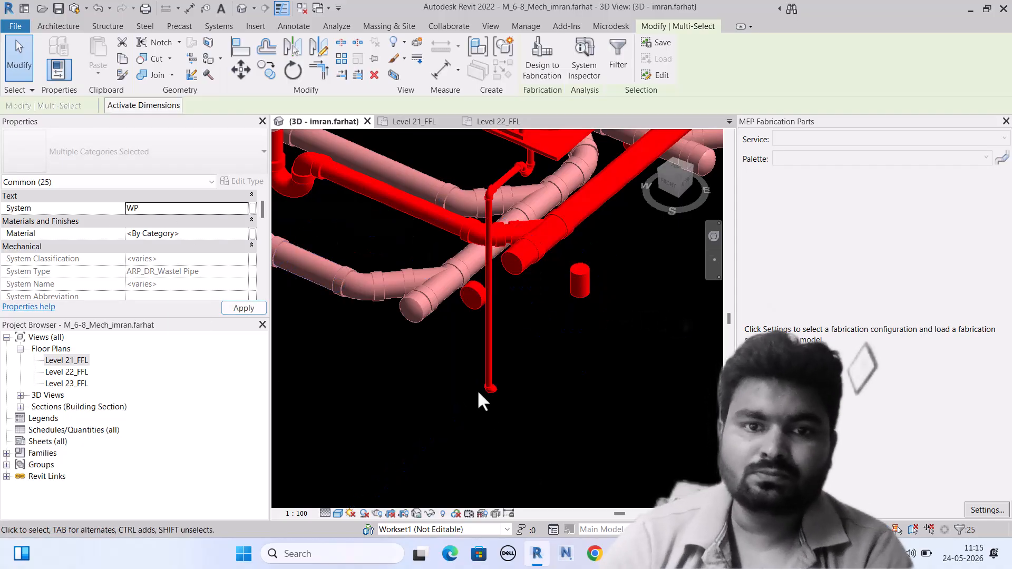
Select the remaining thin vertical waste pipe and short pipe pieces around the removed basins and set their System parameter to WP.
{"action": "left_click_drag", "start_coordinate": [515, 414], "coordinate": [476, 304]}
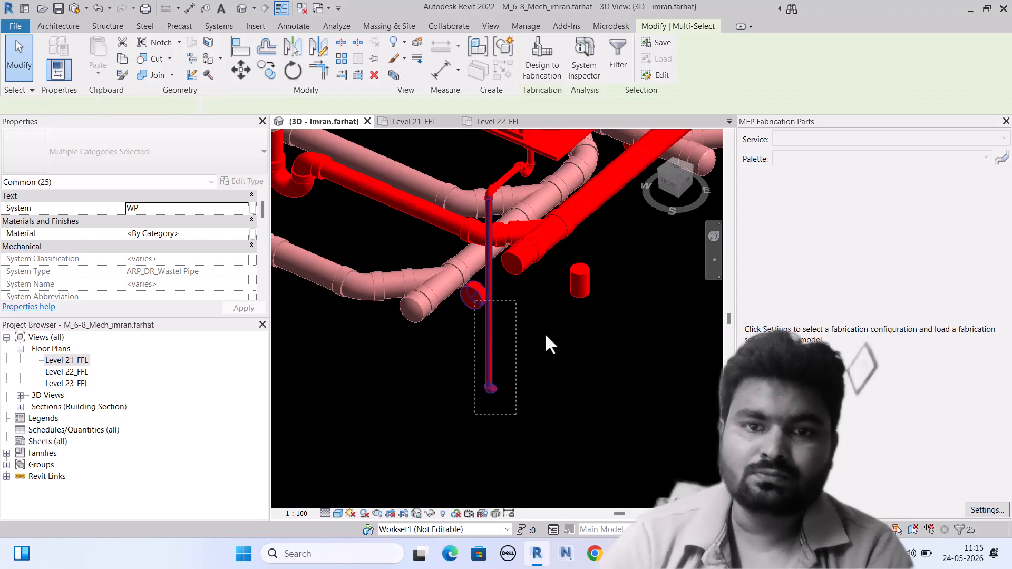
{"action": "left_click_drag", "start_coordinate": [603, 338], "coordinate": [562, 267], "text": "ctrl"}
{"action": "left_click", "coordinate": [172, 208]}
{"action": "type", "text": "WP"}
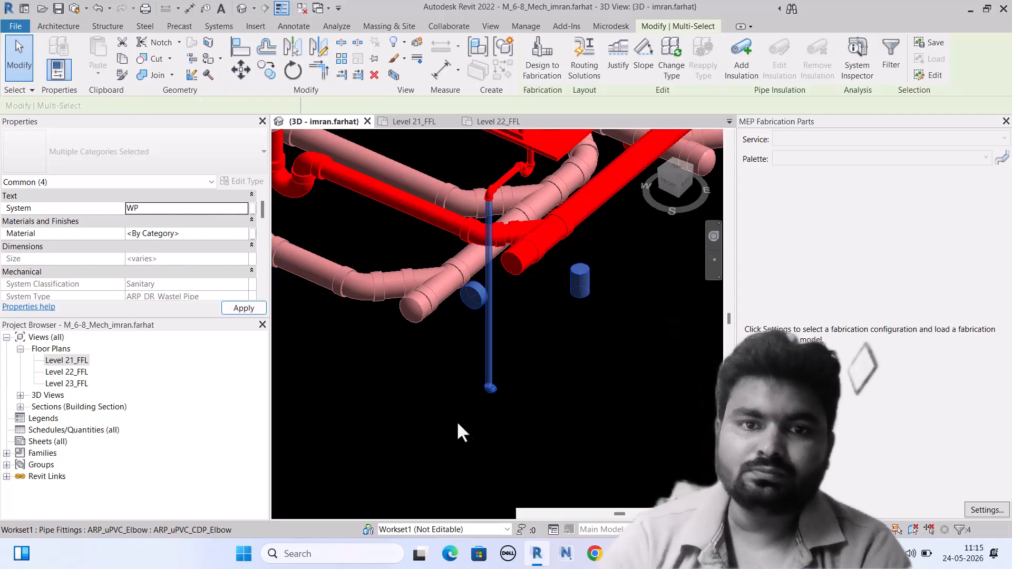
{"action": "scroll", "coordinate": [492, 411], "scroll_direction": "down", "scroll_amount": 3}
{"action": "scroll", "coordinate": [401, 296], "scroll_direction": "up", "scroll_amount": 1}
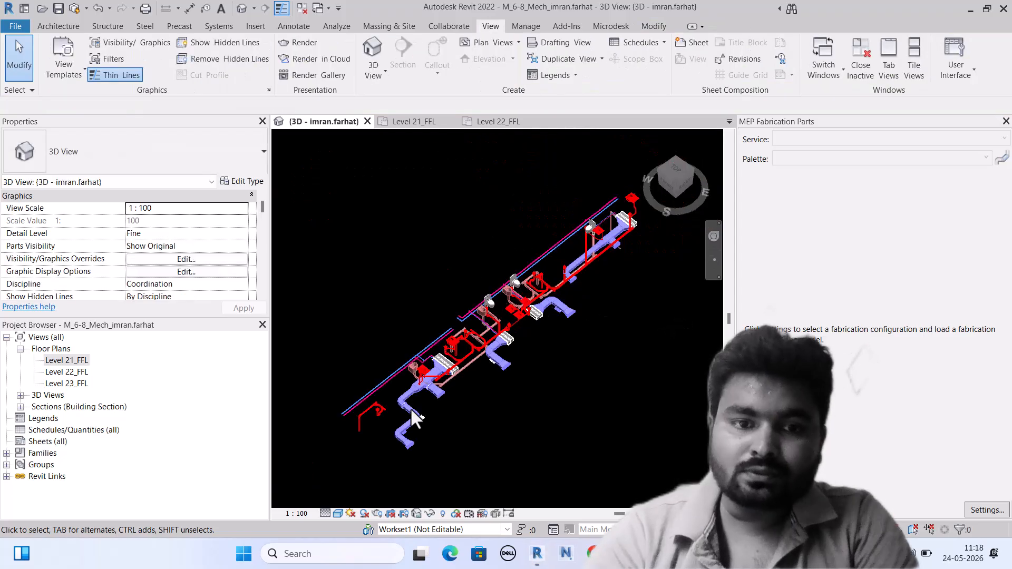
{"action": "scroll", "coordinate": [430, 428], "scroll_direction": "up", "scroll_amount": 4}
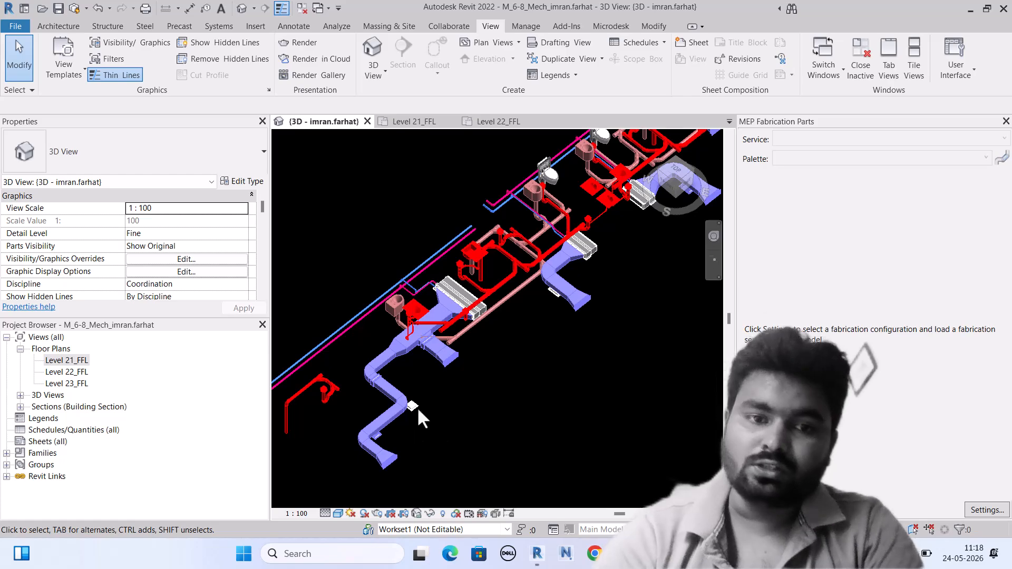
{"action": "scroll", "coordinate": [418, 359], "scroll_direction": "down", "scroll_amount": 4}
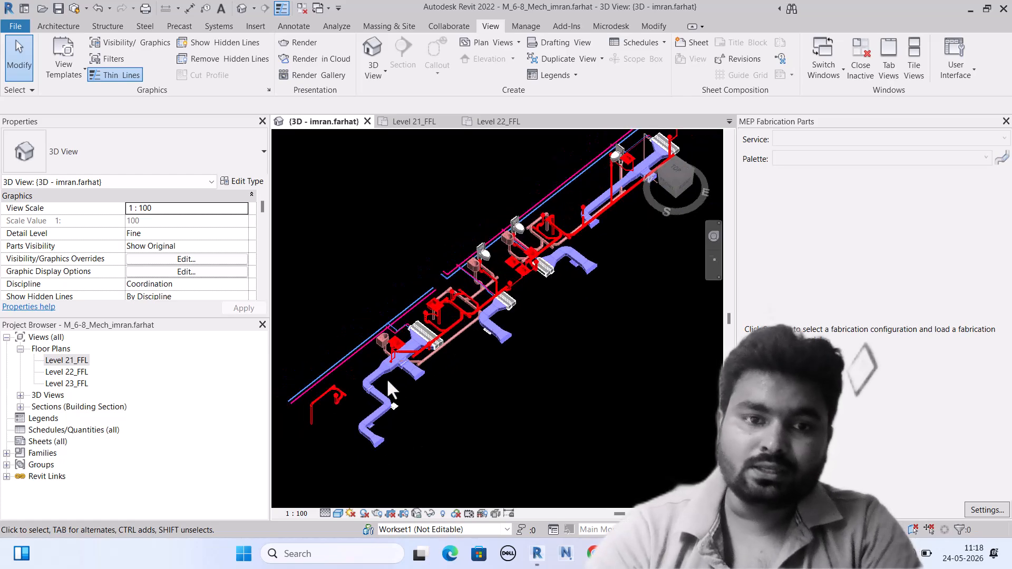
{"action": "scroll", "coordinate": [387, 378], "scroll_direction": "up", "scroll_amount": 2}
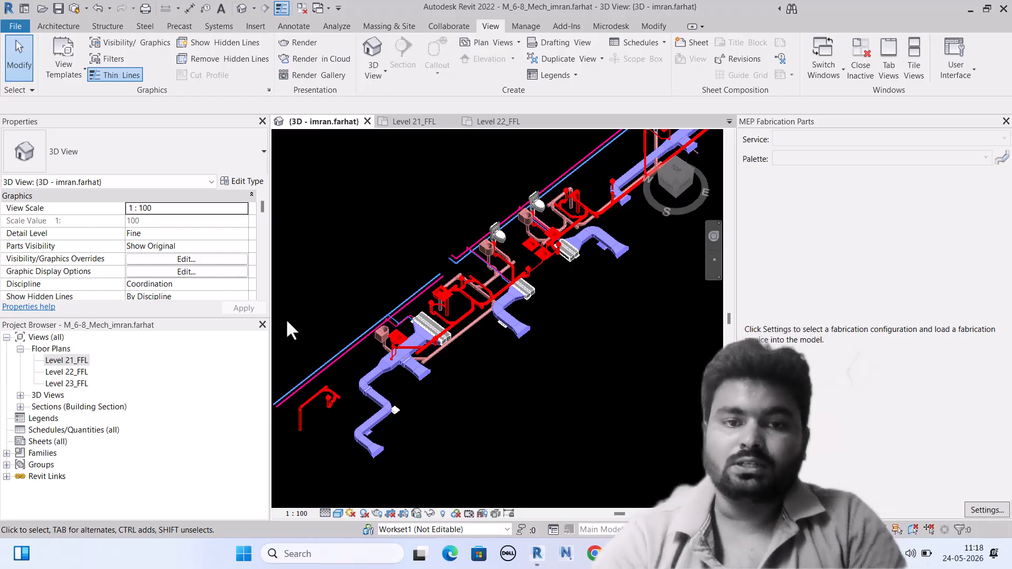
{"action": "scroll", "coordinate": [419, 364], "scroll_direction": "down", "scroll_amount": 2}
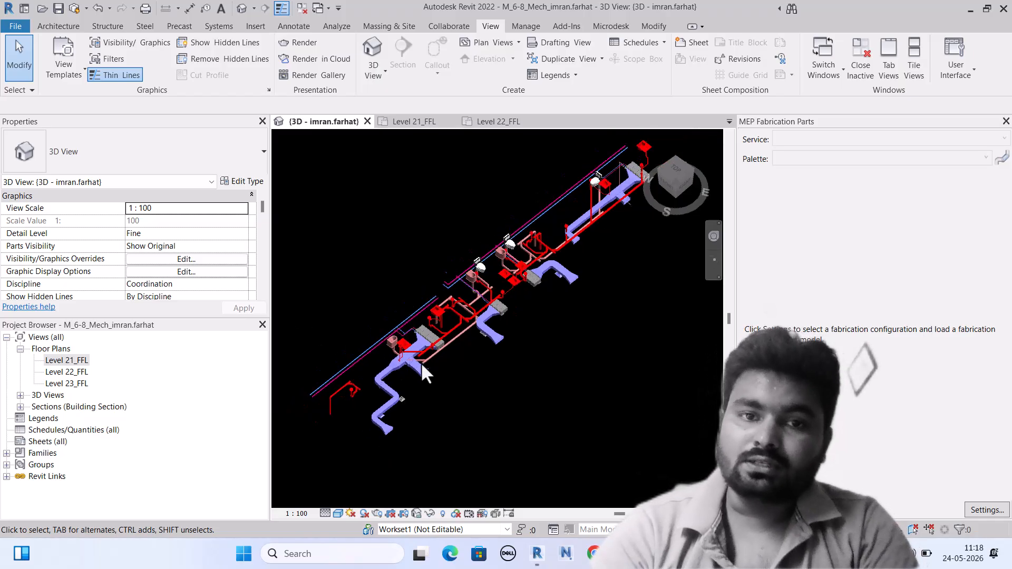
{"action": "scroll", "coordinate": [400, 359], "scroll_direction": "up", "scroll_amount": 3}
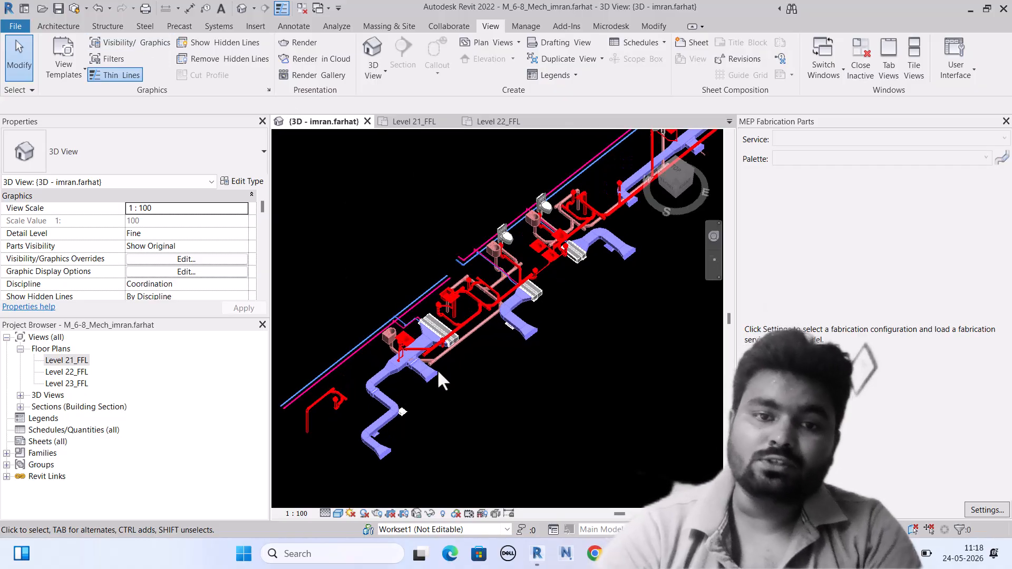
{"action": "scroll", "coordinate": [478, 312], "scroll_direction": "up", "scroll_amount": 2}
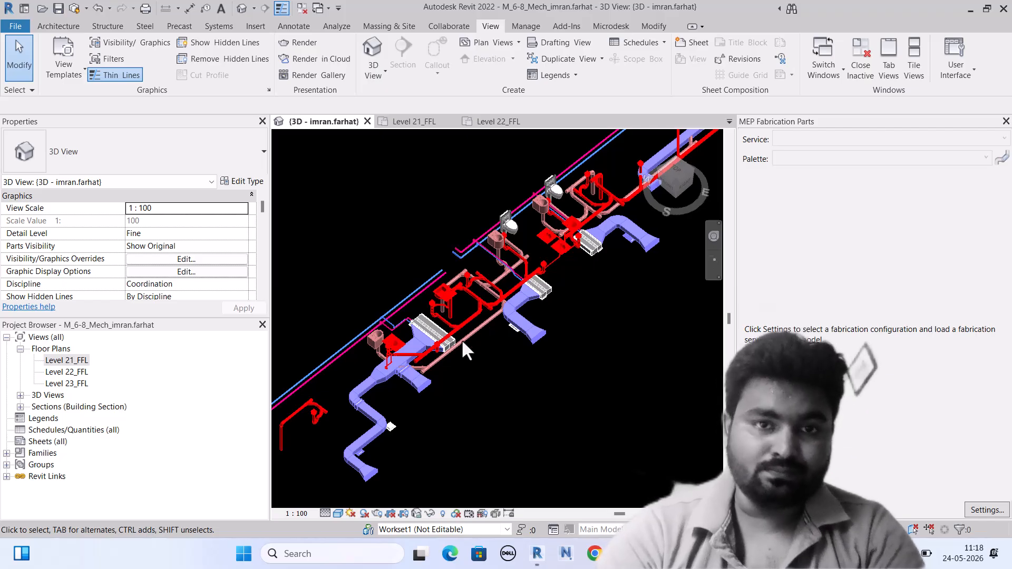
Turn off the visibility of the HVAC, WP and DUCT LINING filters in the 3D view, keeping only SP visible, and apply.
{"action": "left_click", "coordinate": [125, 48]}
{"action": "left_click", "coordinate": [311, 103]}
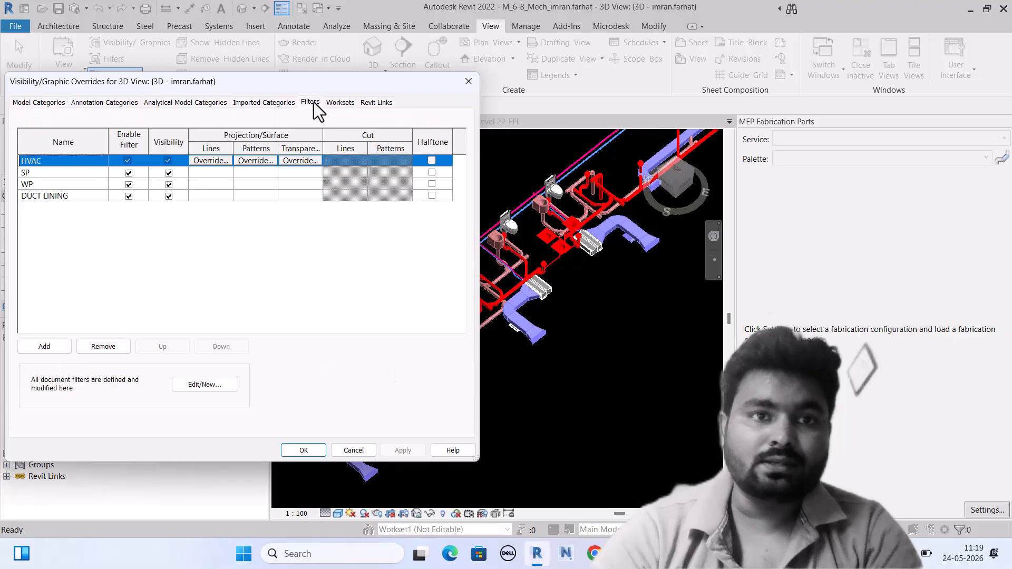
{"action": "left_click", "coordinate": [167, 160]}
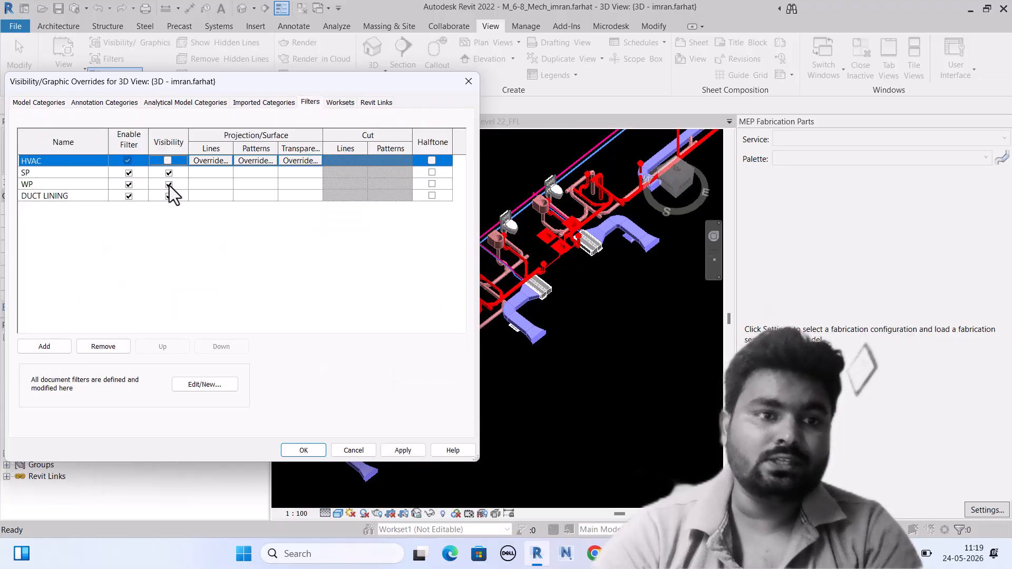
{"action": "left_click", "coordinate": [169, 185]}
{"action": "left_click", "coordinate": [167, 196]}
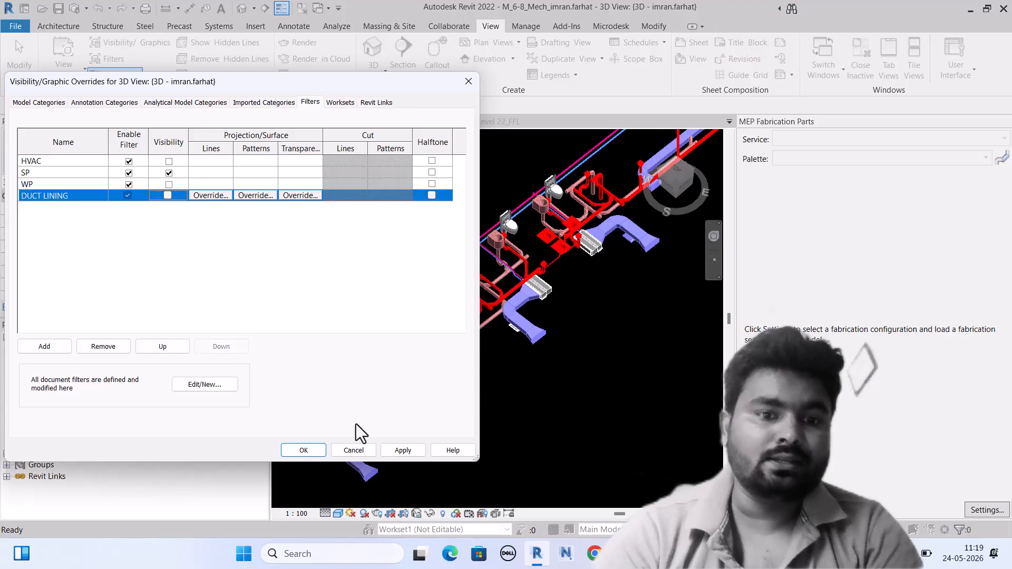
{"action": "left_click", "coordinate": [402, 451]}
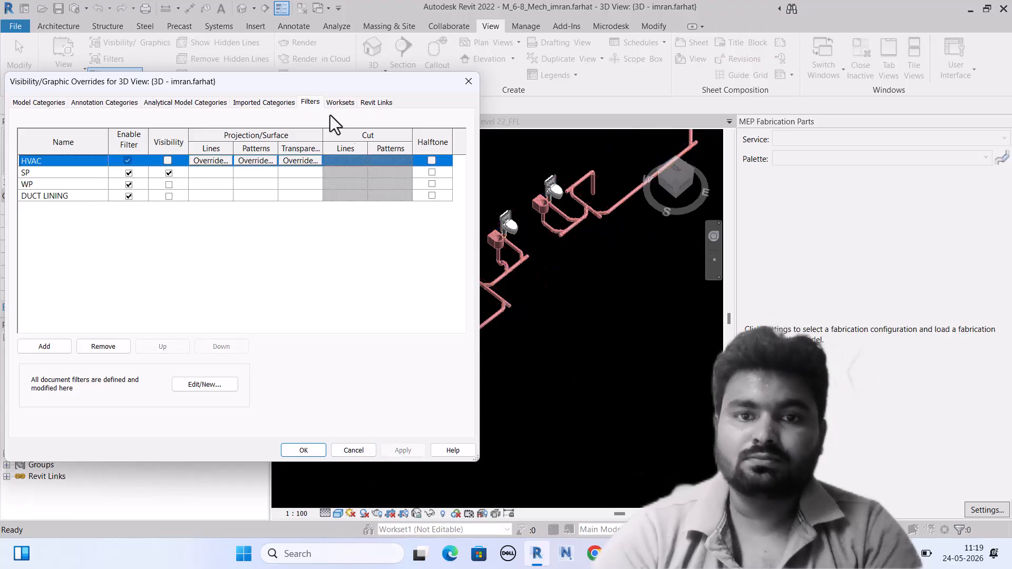
{"action": "left_click_drag", "start_coordinate": [399, 118], "coordinate": [153, 129]}
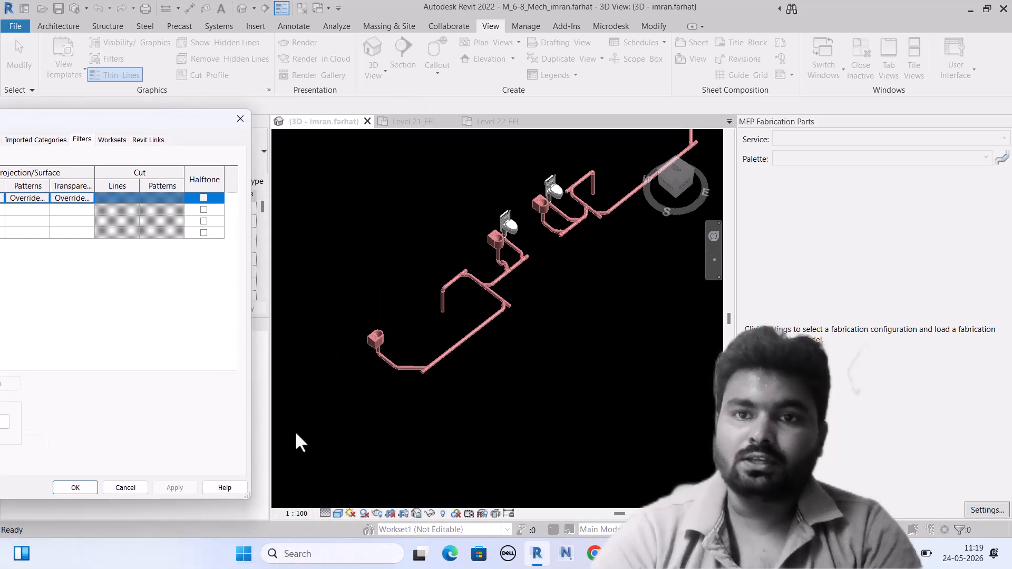
Turn off the SP filter's visibility, turn on HVAC and DUCT LINING, and accept the 3D view overrides.
{"action": "left_click_drag", "start_coordinate": [97, 128], "coordinate": [302, 71]}
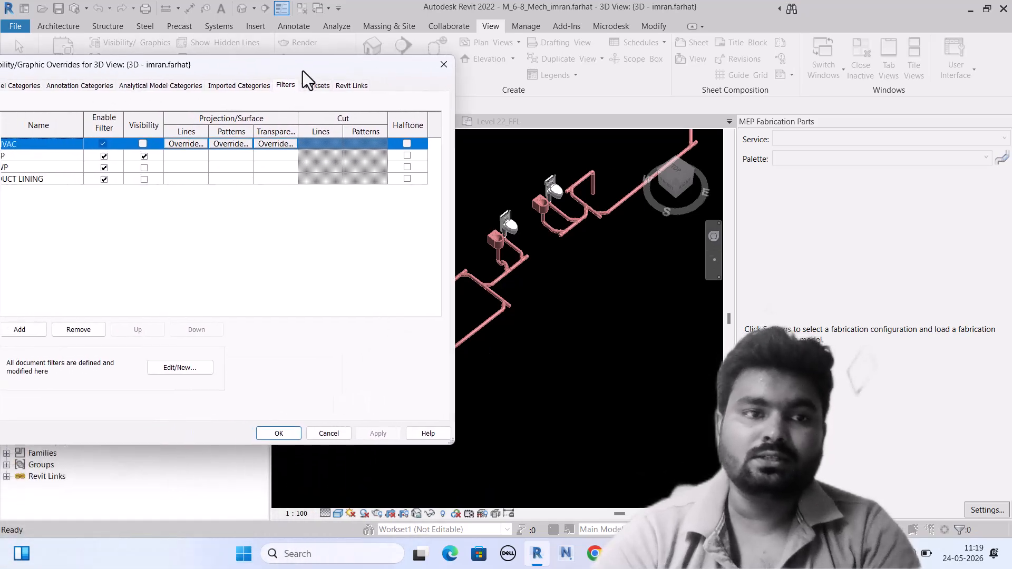
{"action": "left_click", "coordinate": [142, 157]}
{"action": "left_click", "coordinate": [144, 144]}
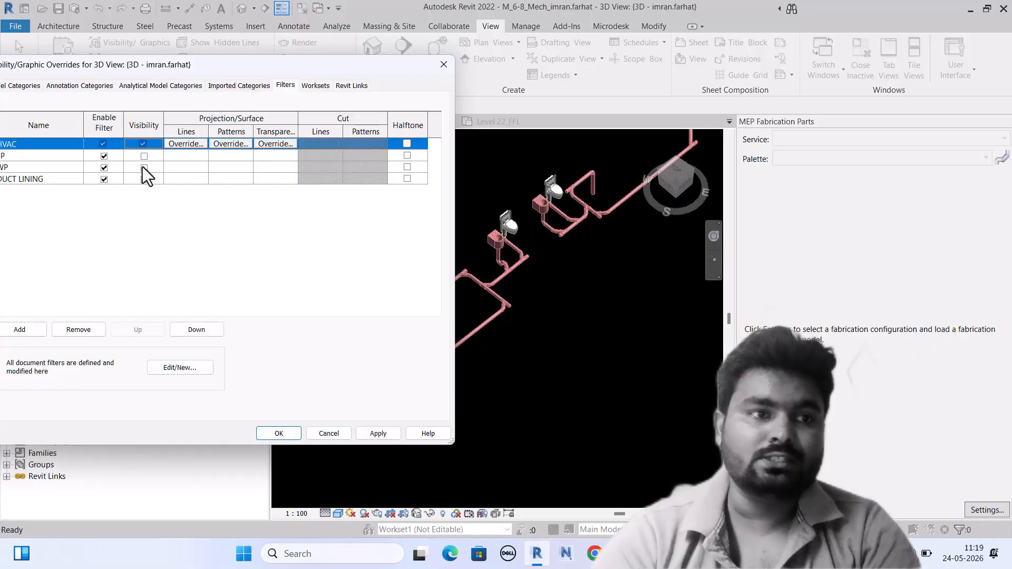
{"action": "left_click", "coordinate": [144, 179]}
{"action": "left_click", "coordinate": [371, 433]}
{"action": "left_click", "coordinate": [278, 433]}
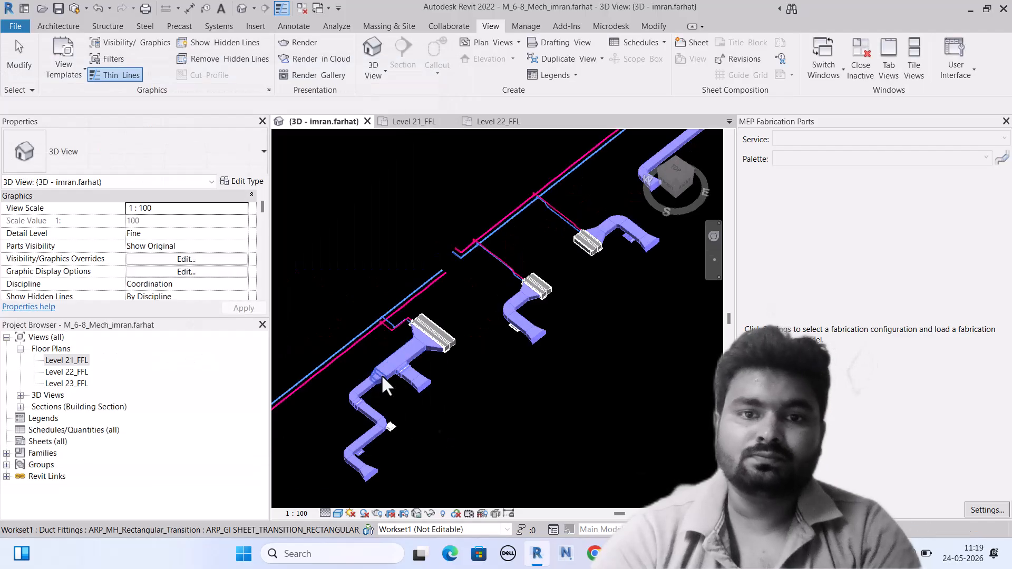
Examine the HVAC ducts, air terminals, indoor units and chilled water pipes along the corridor in the 3D view.
{"action": "scroll", "coordinate": [377, 384], "scroll_direction": "down", "scroll_amount": 4}
{"action": "scroll", "coordinate": [349, 369], "scroll_direction": "up", "scroll_amount": 3}
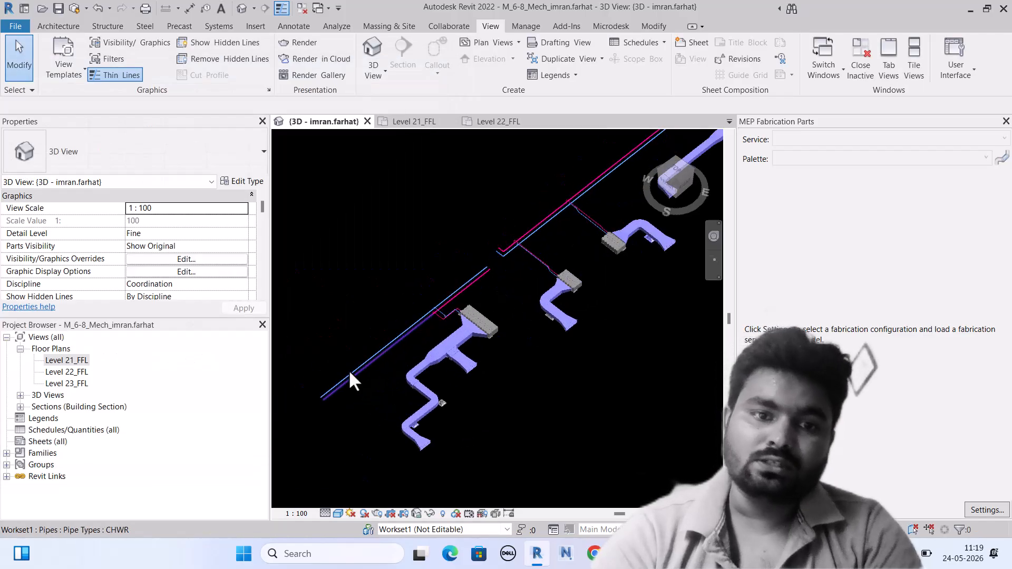
{"action": "scroll", "coordinate": [432, 459], "scroll_direction": "up", "scroll_amount": 2}
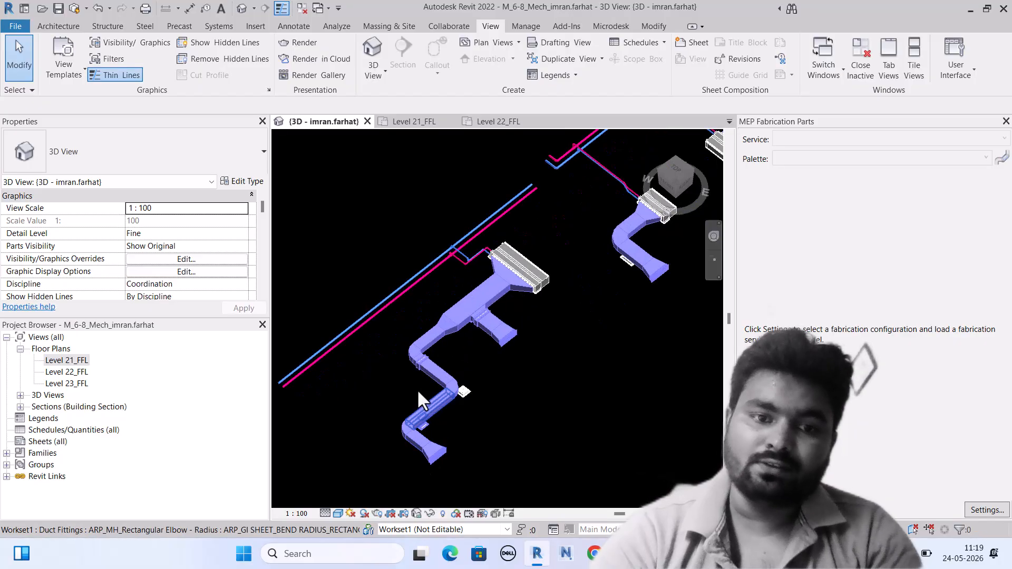
{"action": "scroll", "coordinate": [435, 393], "scroll_direction": "up", "scroll_amount": 2}
{"action": "scroll", "coordinate": [476, 407], "scroll_direction": "up", "scroll_amount": 2}
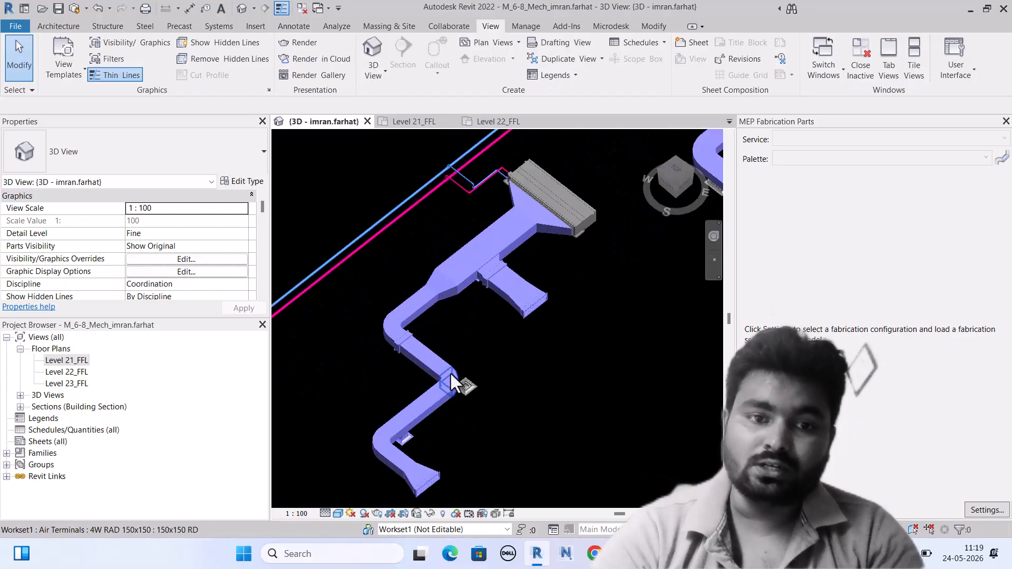
{"action": "scroll", "coordinate": [473, 403], "scroll_direction": "up", "scroll_amount": 2}
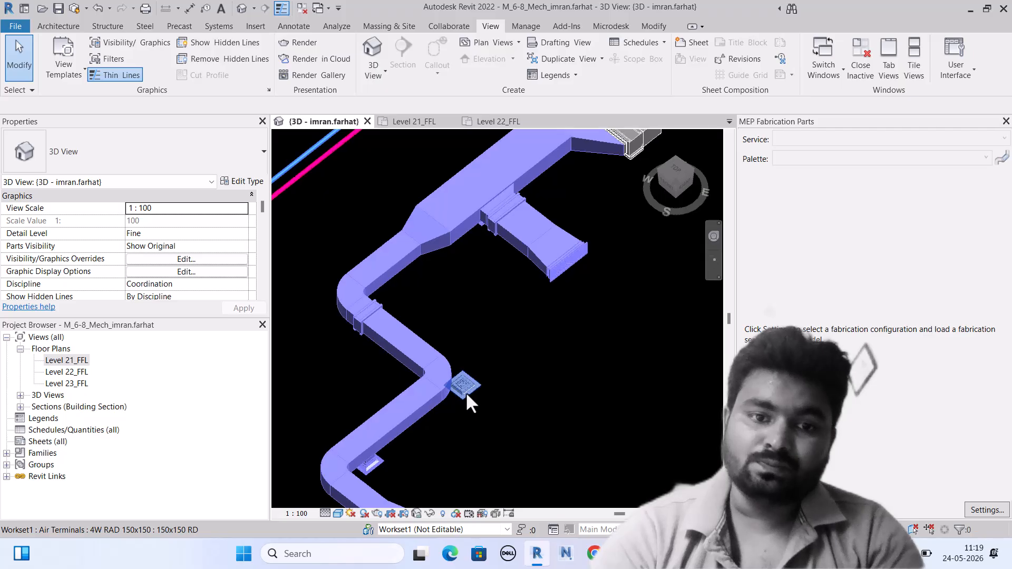
{"action": "scroll", "coordinate": [466, 393], "scroll_direction": "down", "scroll_amount": 2}
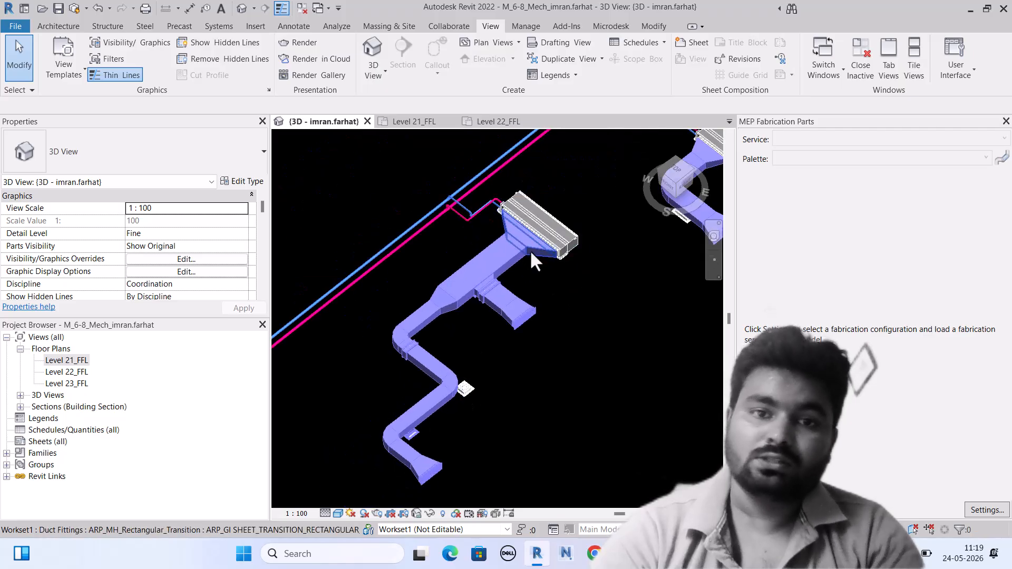
{"action": "scroll", "coordinate": [474, 253], "scroll_direction": "down", "scroll_amount": 2}
{"action": "scroll", "coordinate": [401, 343], "scroll_direction": "down", "scroll_amount": 2}
{"action": "scroll", "coordinate": [397, 363], "scroll_direction": "down", "scroll_amount": 2}
{"action": "scroll", "coordinate": [396, 364], "scroll_direction": "down", "scroll_amount": 2}
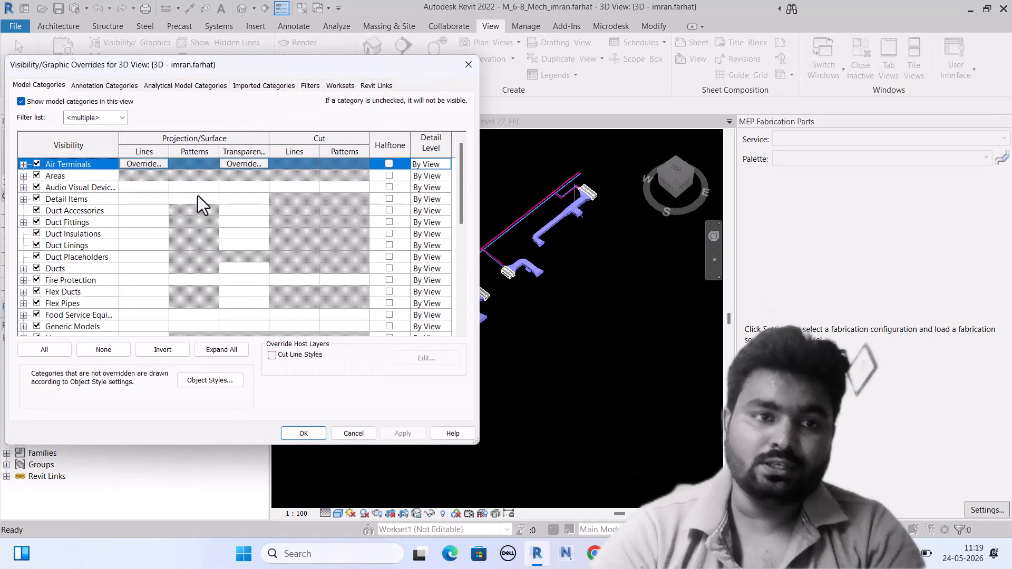
Turn off the DUCT LINING and HVAC filters' visibility in the 3D view, turn on WP, and accept the overrides.
{"action": "left_click", "coordinate": [310, 86]}
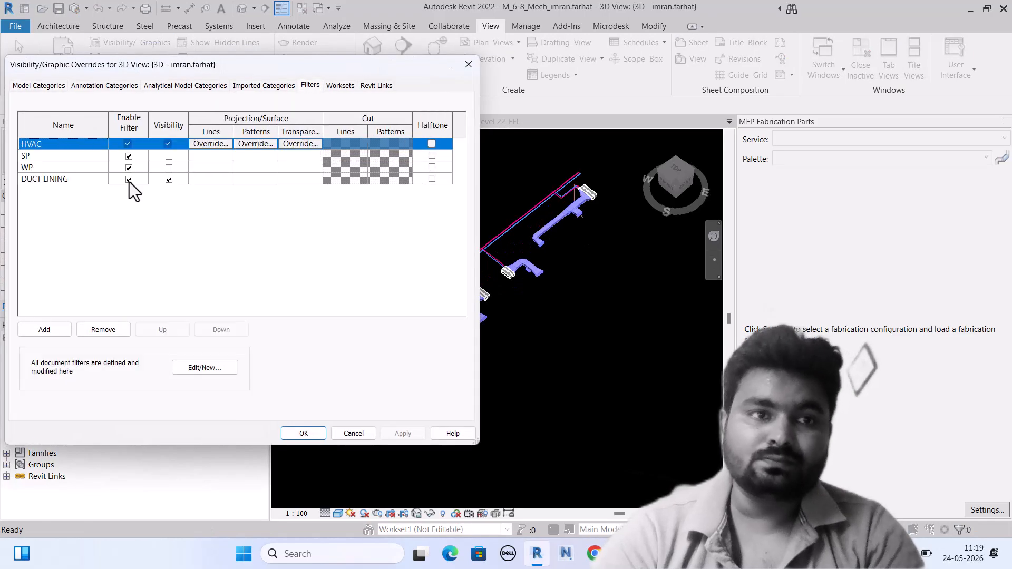
{"action": "left_click", "coordinate": [169, 179]}
{"action": "left_click", "coordinate": [168, 143]}
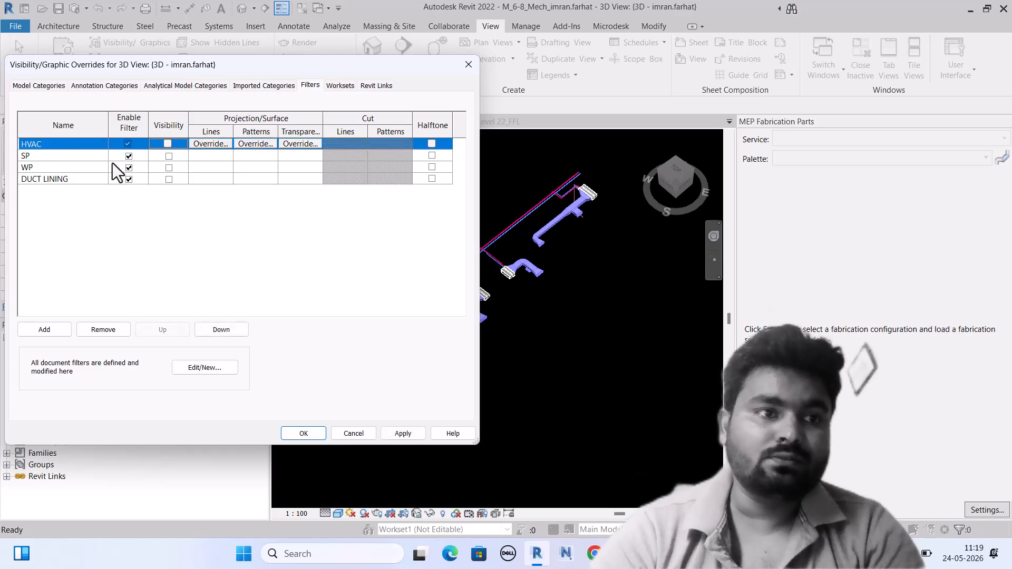
{"action": "left_click", "coordinate": [169, 168]}
{"action": "left_click", "coordinate": [393, 438]}
{"action": "left_click", "coordinate": [303, 434]}
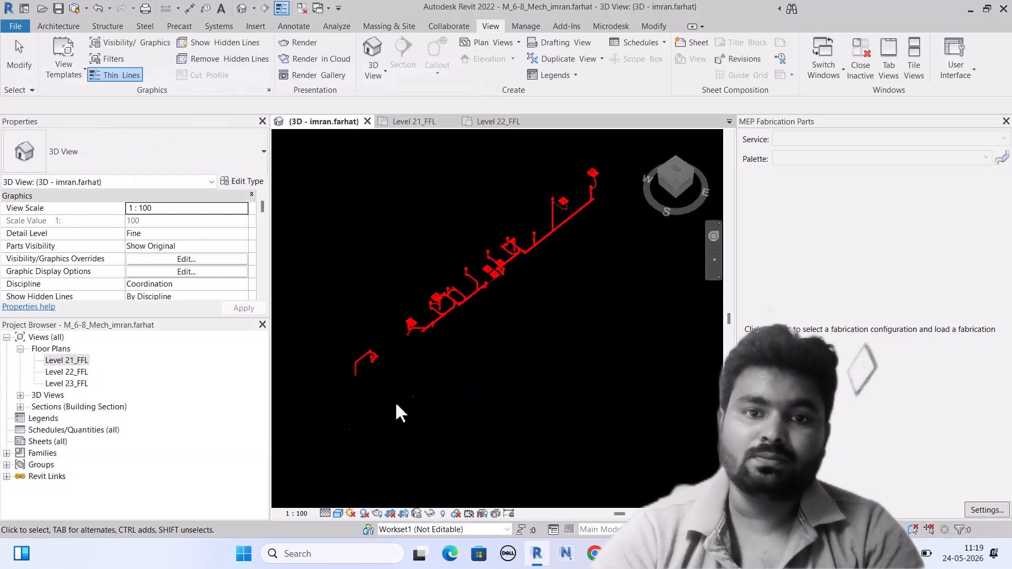
Inspect the waste pipe network in the 3D view, glancing briefly at the Level 21_FFL floor plan.
{"action": "scroll", "coordinate": [414, 346], "scroll_direction": "up", "scroll_amount": 5}
{"action": "scroll", "coordinate": [446, 374], "scroll_direction": "down", "scroll_amount": 3}
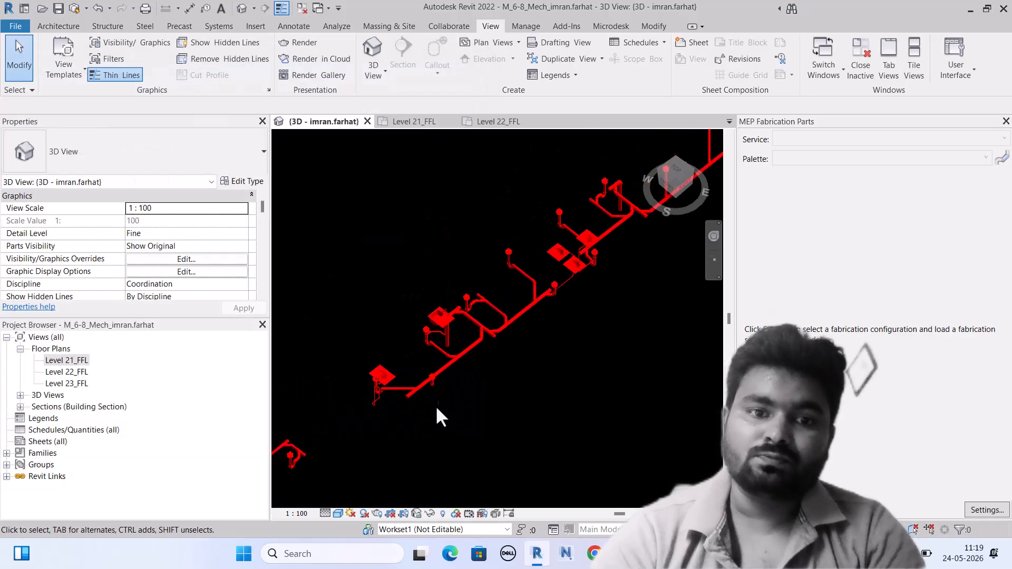
{"action": "scroll", "coordinate": [543, 280], "scroll_direction": "up", "scroll_amount": 3}
{"action": "middle_click_drag", "start_coordinate": [535, 287], "coordinate": [482, 347]}
{"action": "scroll", "coordinate": [481, 346], "scroll_direction": "down", "scroll_amount": 3}
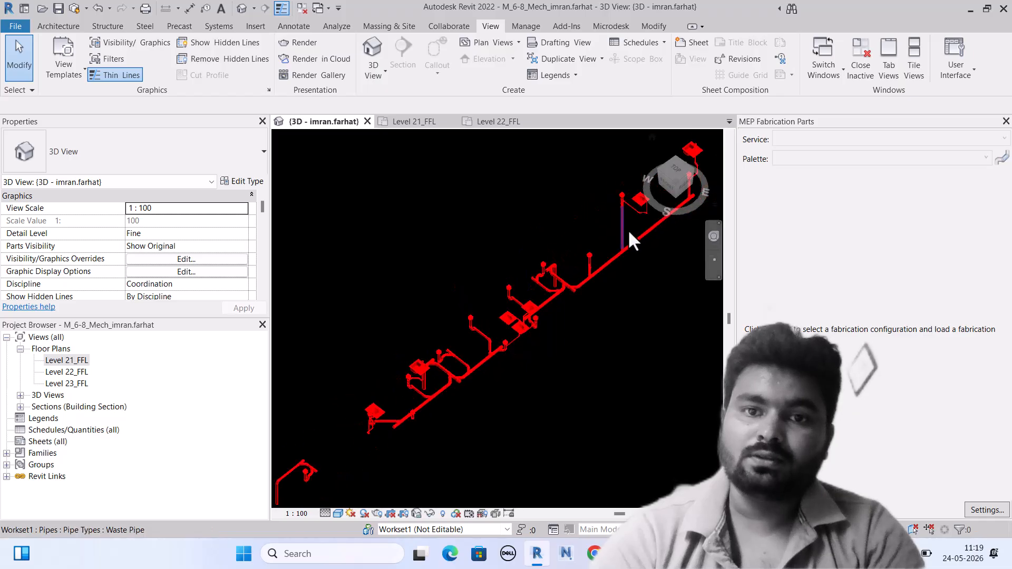
{"action": "scroll", "coordinate": [627, 230], "scroll_direction": "up", "scroll_amount": 2}
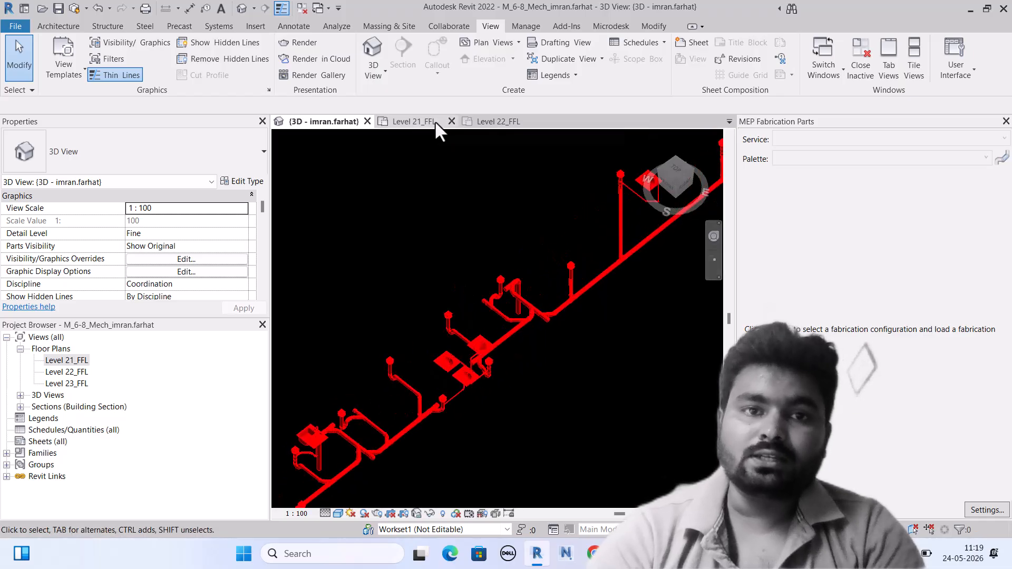
{"action": "left_click", "coordinate": [412, 121]}
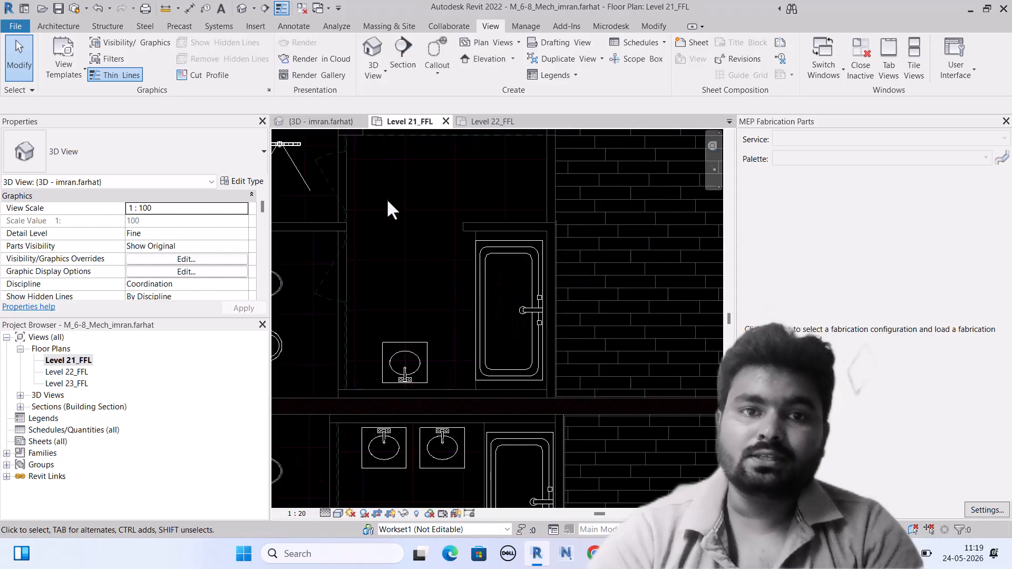
{"action": "left_click", "coordinate": [327, 122]}
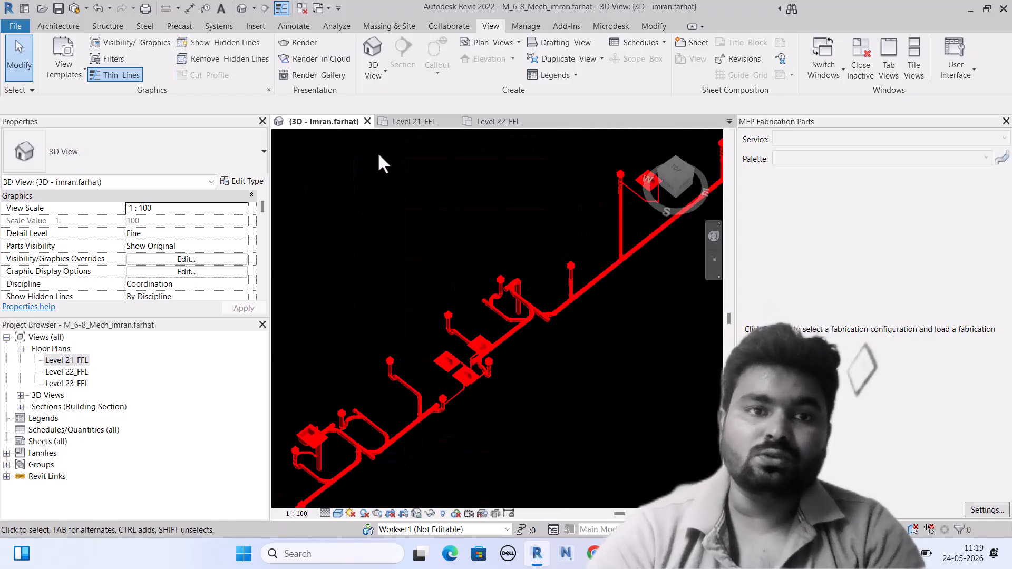
Turn on the visibility of the HVAC, SP and DUCT LINING filters in the 3D view and accept the overrides.
{"action": "left_click", "coordinate": [148, 46]}
{"action": "left_click", "coordinate": [312, 86]}
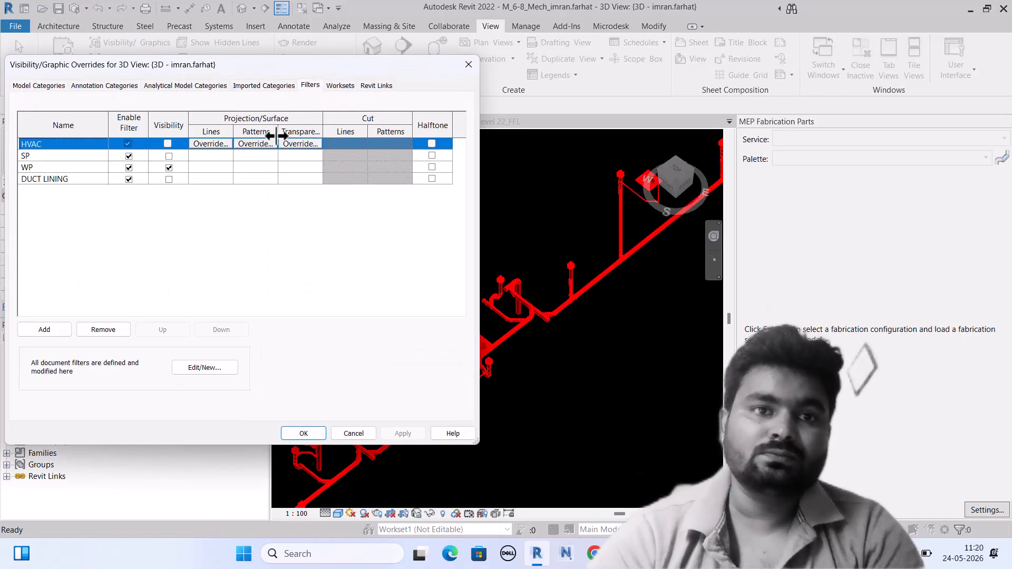
{"action": "left_click", "coordinate": [169, 144]}
{"action": "left_click", "coordinate": [169, 156]}
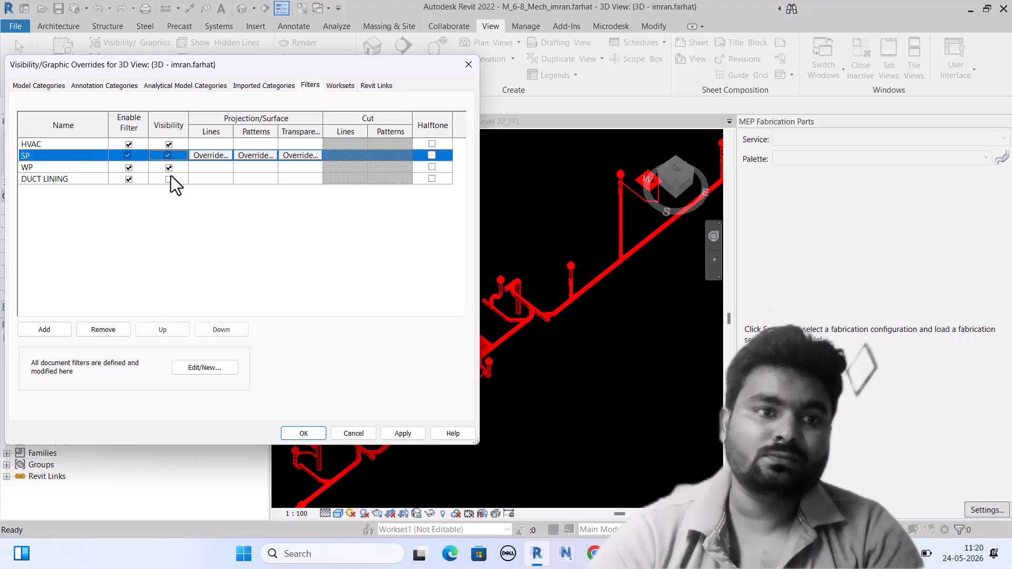
{"action": "left_click", "coordinate": [169, 179]}
{"action": "left_click", "coordinate": [302, 433]}
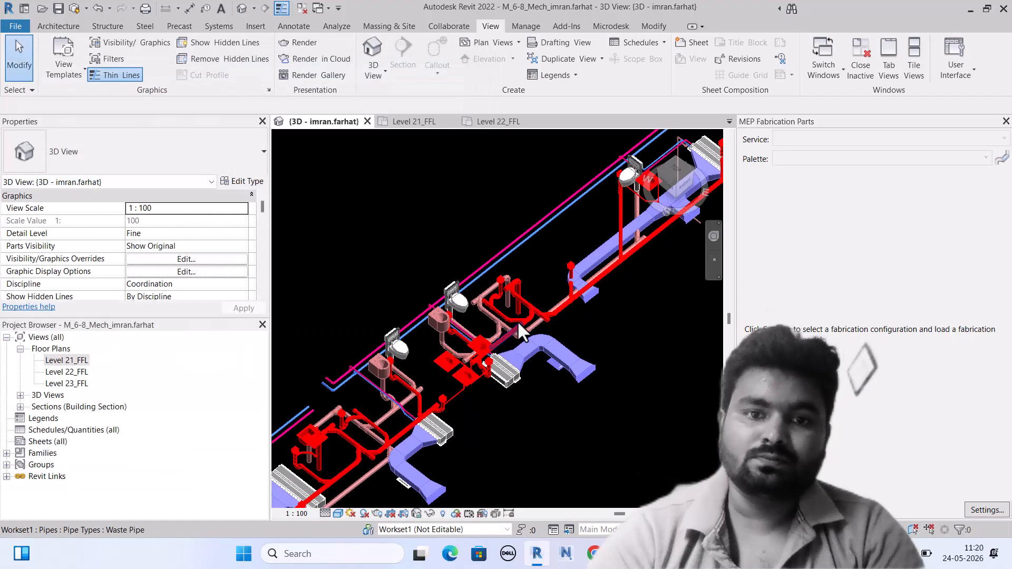
{"action": "scroll", "coordinate": [517, 324], "scroll_direction": "down", "scroll_amount": 4}
{"action": "scroll", "coordinate": [407, 386], "scroll_direction": "up", "scroll_amount": 2}
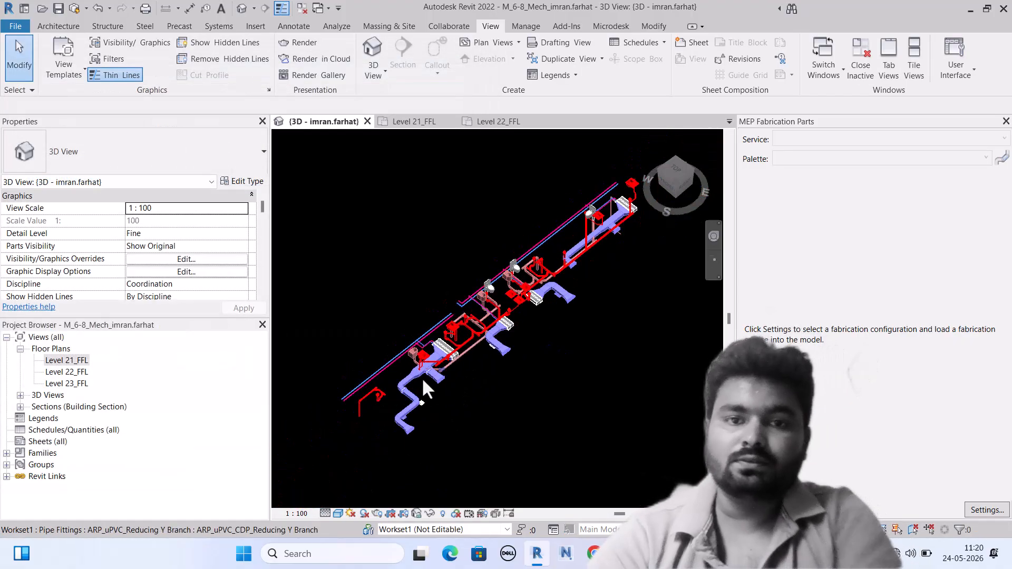
Turn on the visibility of the Domestic, HVAC, Sanitary and Vent filters in the Level 21_FFL floor plan.
{"action": "left_click", "coordinate": [414, 123]}
{"action": "scroll", "coordinate": [473, 245], "scroll_direction": "down", "scroll_amount": 3}
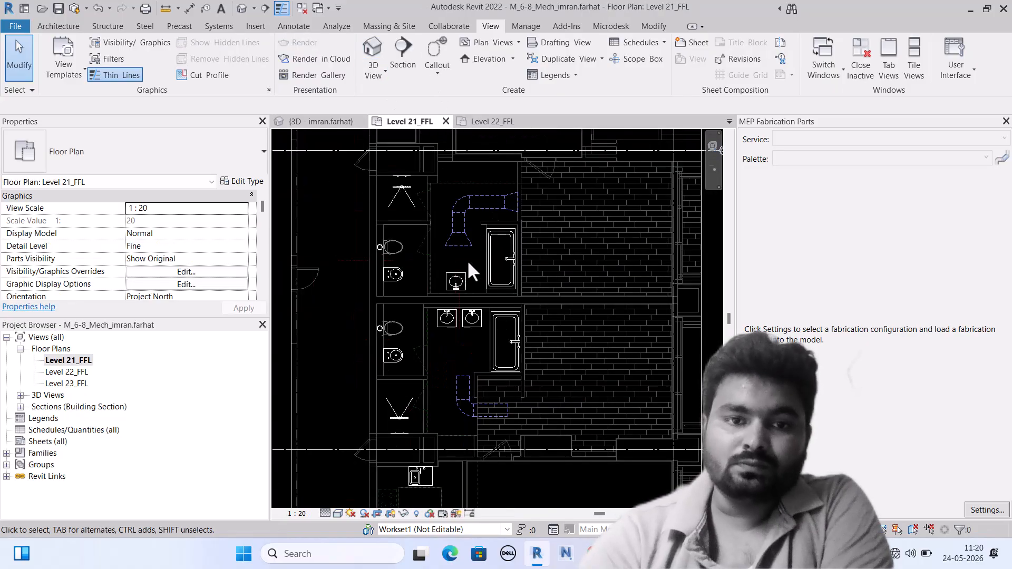
{"action": "scroll", "coordinate": [456, 280], "scroll_direction": "down", "scroll_amount": 2}
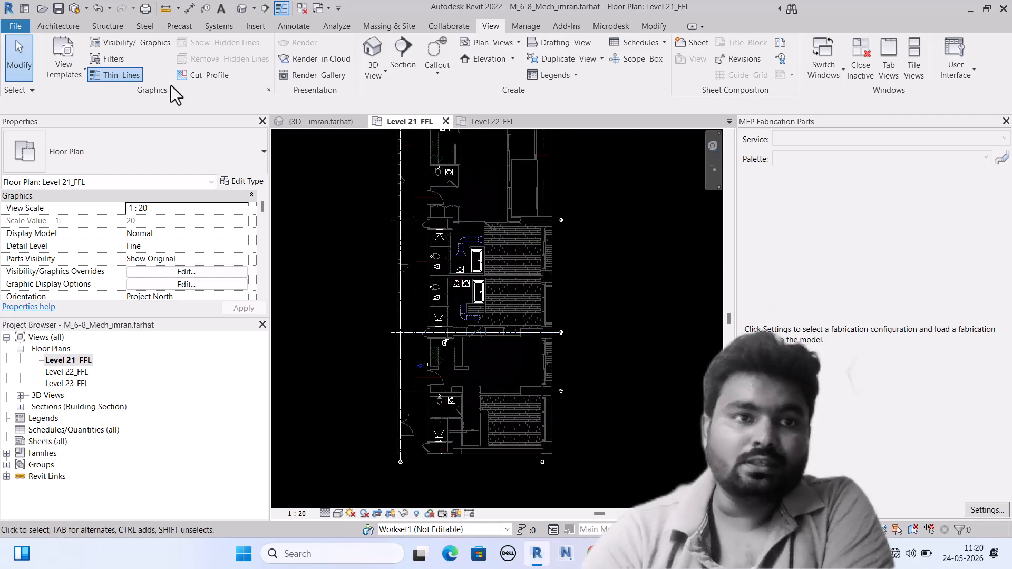
{"action": "left_click", "coordinate": [134, 38]}
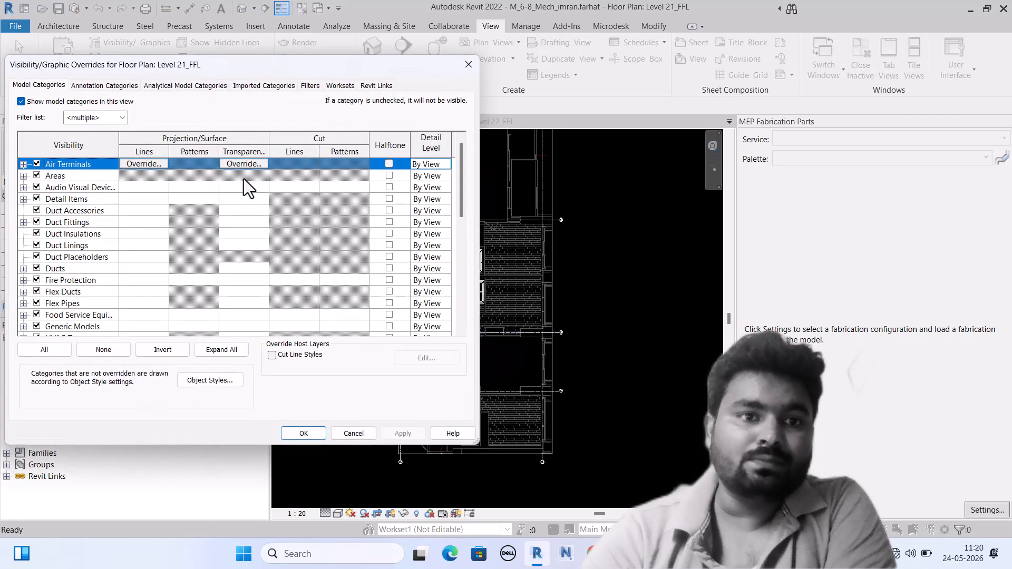
{"action": "left_click", "coordinate": [310, 86]}
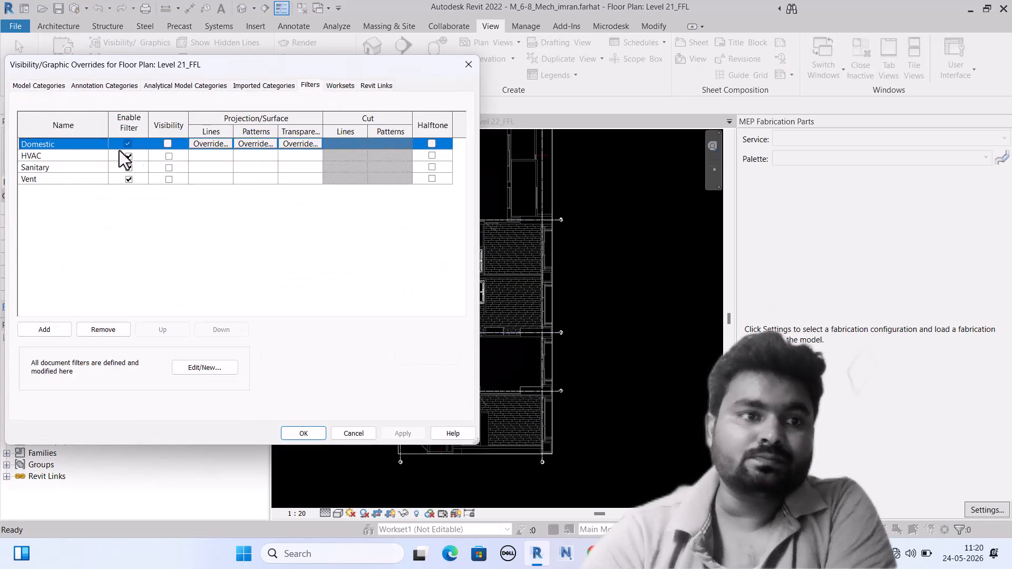
{"action": "left_click", "coordinate": [168, 144]}
{"action": "left_click", "coordinate": [168, 156]}
{"action": "left_click", "coordinate": [169, 167]}
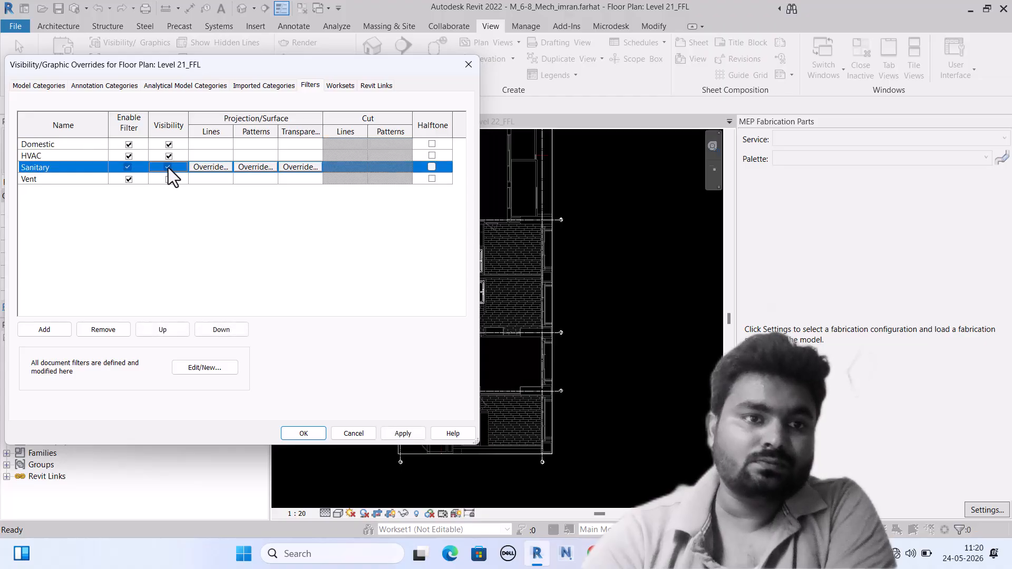
{"action": "left_click", "coordinate": [169, 179]}
{"action": "left_click", "coordinate": [311, 432]}
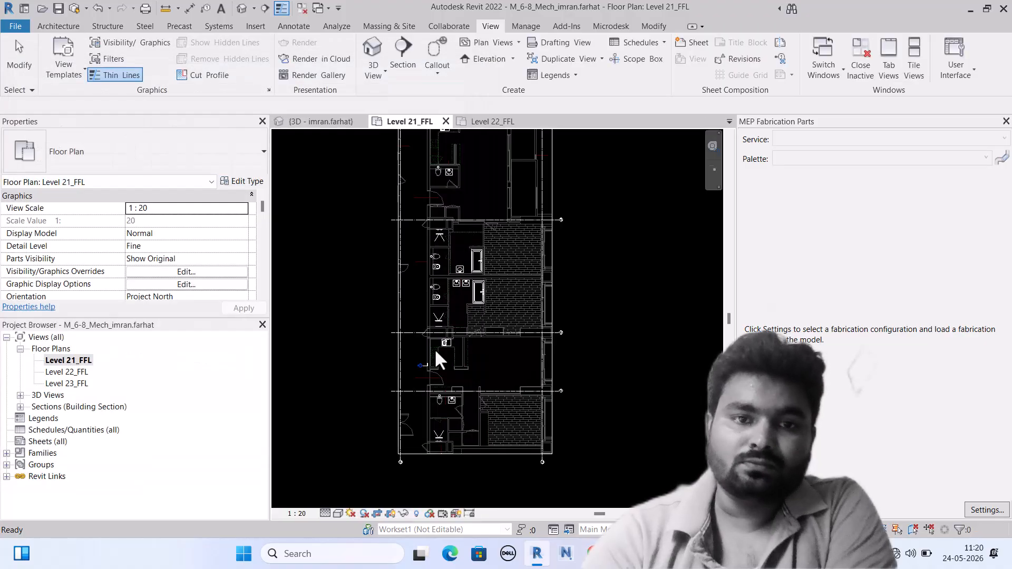
Open the view template assignment for the Level 21_FFL plan and set the view type filter to <all>.
{"action": "scroll", "coordinate": [450, 306], "scroll_direction": "up", "scroll_amount": 6}
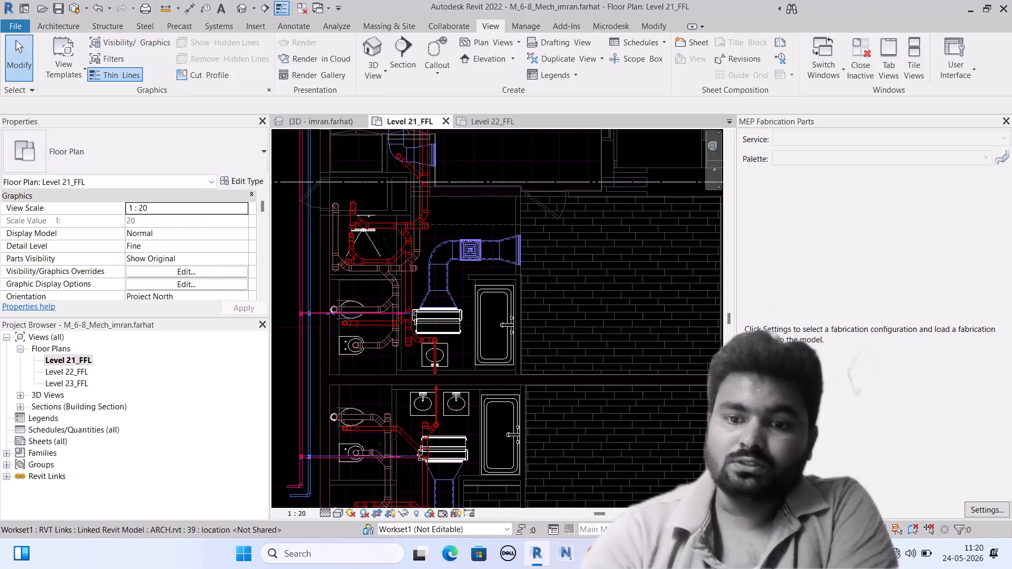
{"action": "scroll", "coordinate": [597, 302], "scroll_direction": "down", "scroll_amount": 3}
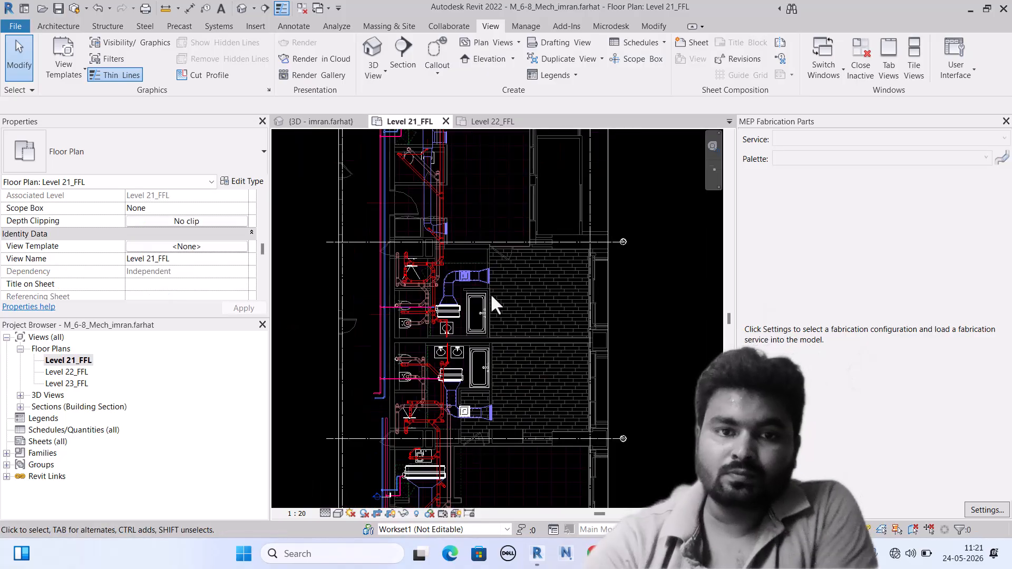
{"action": "scroll", "coordinate": [431, 313], "scroll_direction": "down", "scroll_amount": 1}
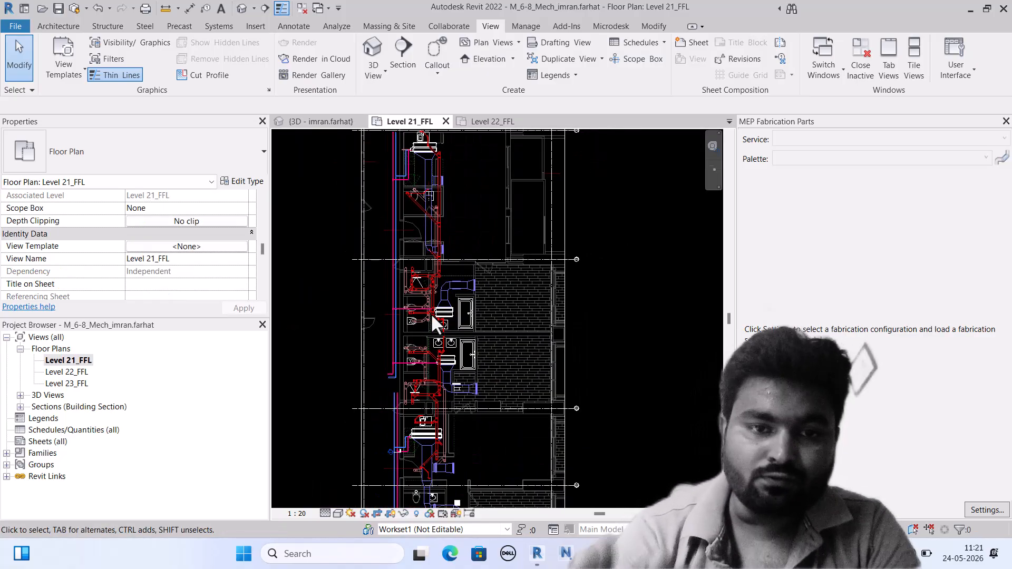
{"action": "scroll", "coordinate": [448, 338], "scroll_direction": "up", "scroll_amount": 2}
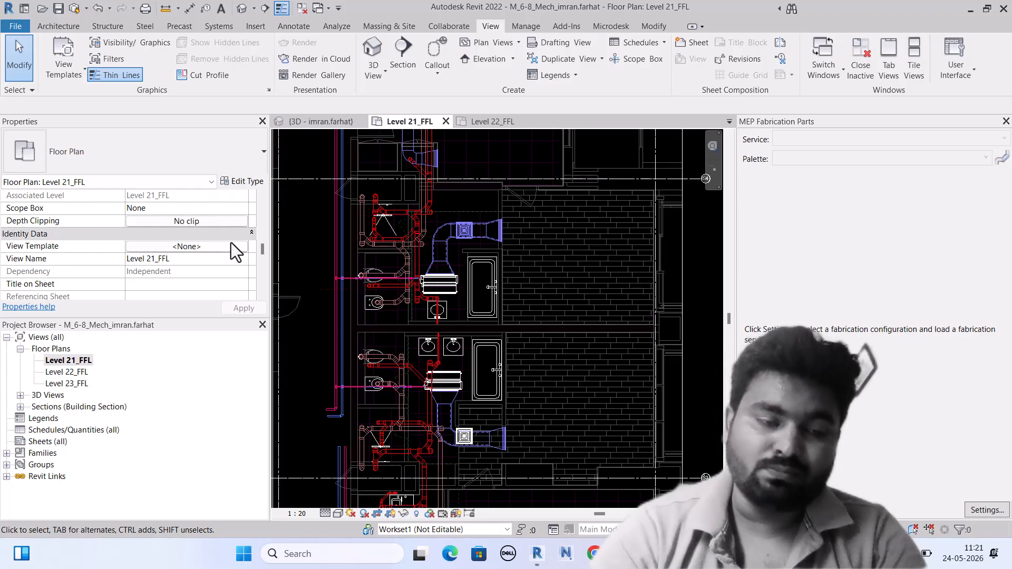
{"action": "left_click", "coordinate": [188, 251]}
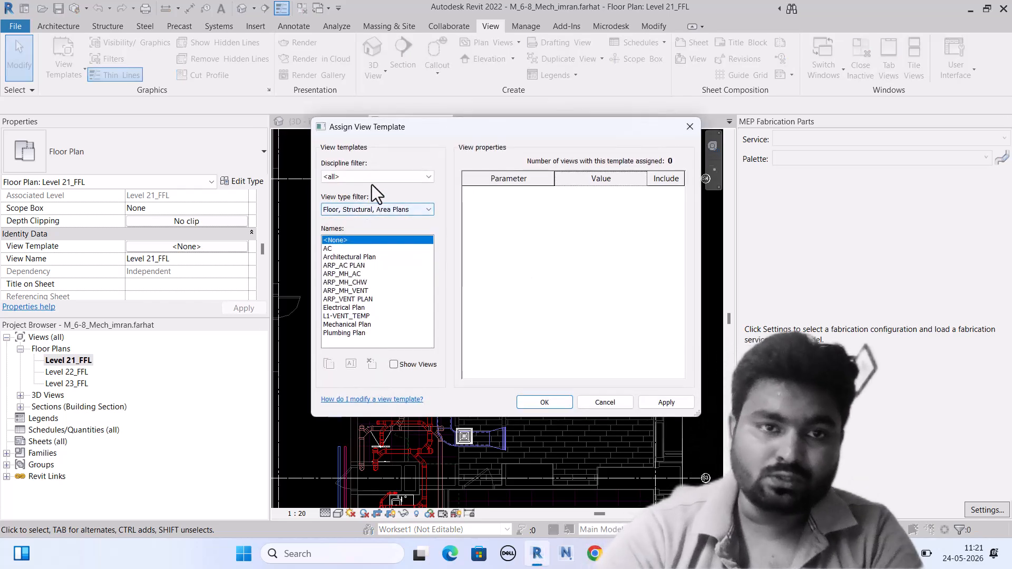
{"action": "left_click", "coordinate": [357, 208]}
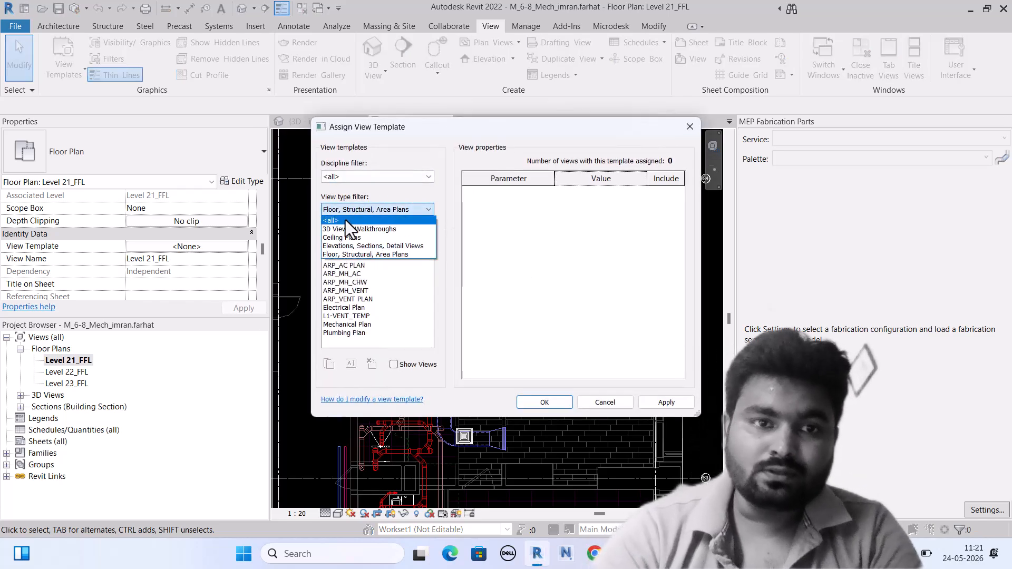
{"action": "left_click", "coordinate": [331, 220]}
Look through the full list of view template names and check the discipline filter.
{"action": "scroll", "coordinate": [374, 241], "scroll_direction": "down", "scroll_amount": 5}
{"action": "scroll", "coordinate": [369, 251], "scroll_direction": "up", "scroll_amount": 3}
{"action": "scroll", "coordinate": [366, 270], "scroll_direction": "down", "scroll_amount": 5}
{"action": "scroll", "coordinate": [366, 270], "scroll_direction": "up", "scroll_amount": 7}
{"action": "scroll", "coordinate": [365, 269], "scroll_direction": "down", "scroll_amount": 1}
{"action": "scroll", "coordinate": [366, 270], "scroll_direction": "down", "scroll_amount": 4}
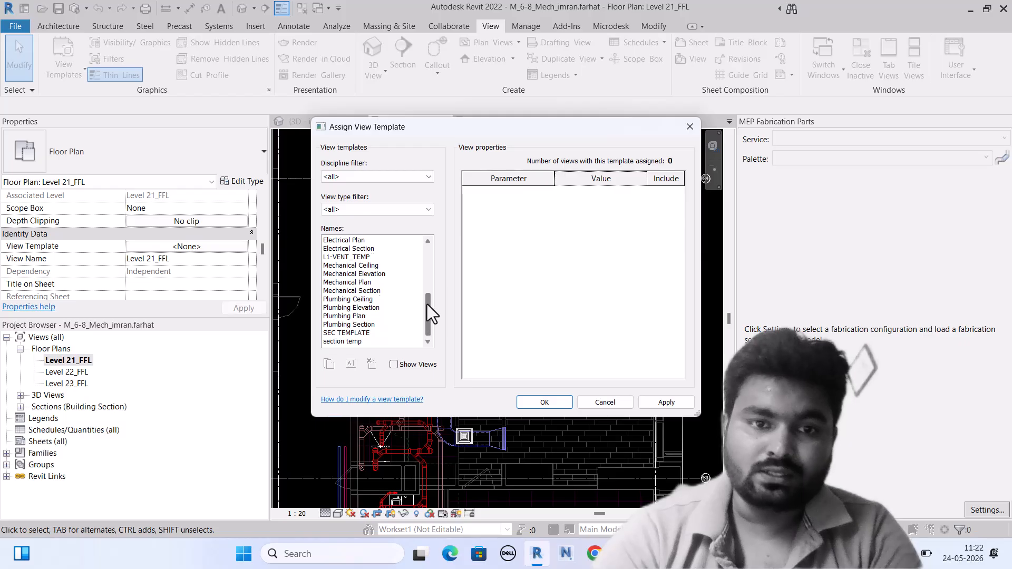
{"action": "left_click_drag", "start_coordinate": [427, 314], "coordinate": [429, 239]}
{"action": "scroll", "coordinate": [365, 276], "scroll_direction": "down", "scroll_amount": 5}
{"action": "scroll", "coordinate": [365, 277], "scroll_direction": "down", "scroll_amount": 1}
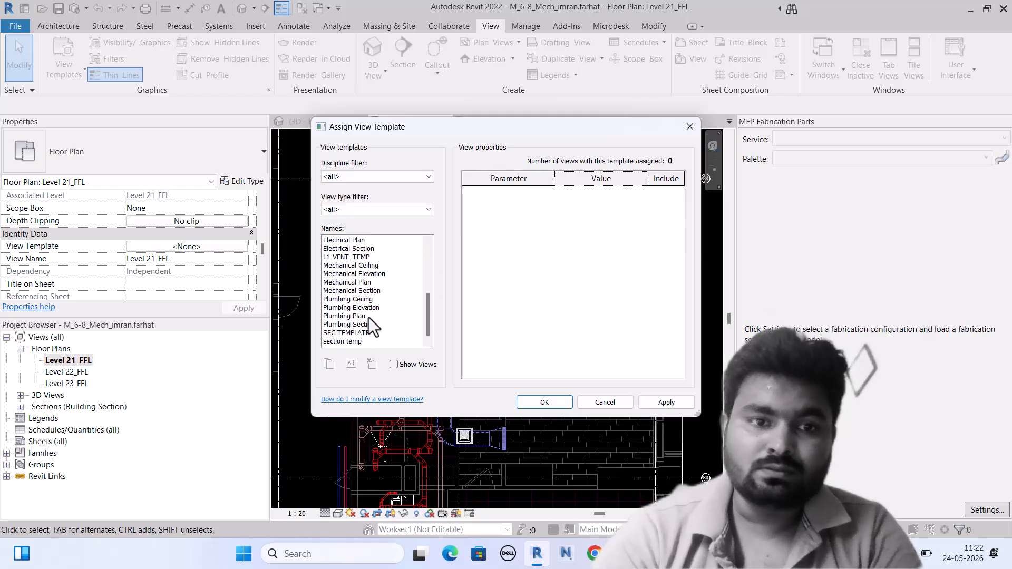
{"action": "scroll", "coordinate": [356, 273], "scroll_direction": "up", "scroll_amount": 5}
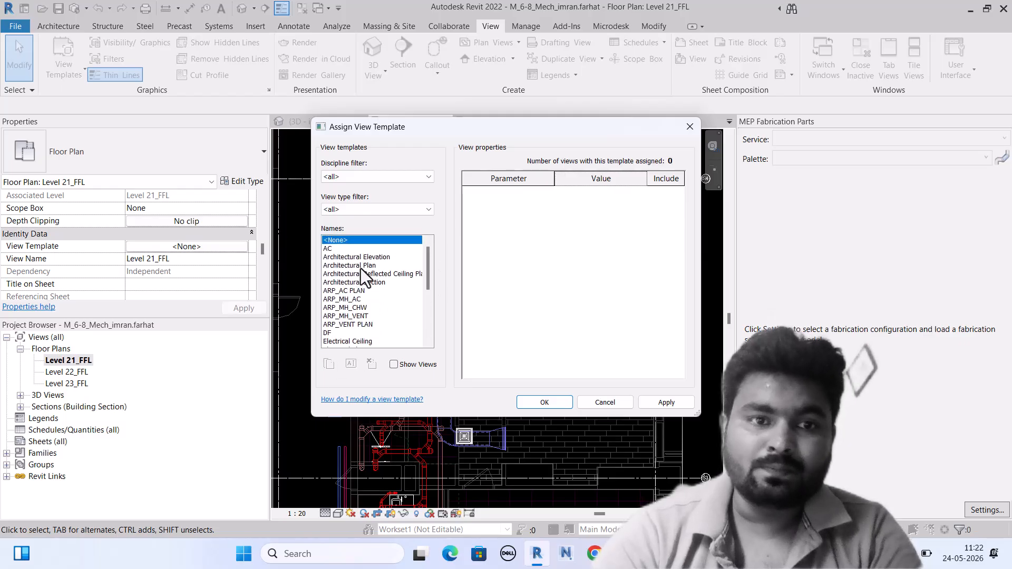
{"action": "scroll", "coordinate": [356, 284], "scroll_direction": "down", "scroll_amount": 3}
{"action": "scroll", "coordinate": [356, 284], "scroll_direction": "up", "scroll_amount": 3}
{"action": "scroll", "coordinate": [356, 285], "scroll_direction": "up", "scroll_amount": 1}
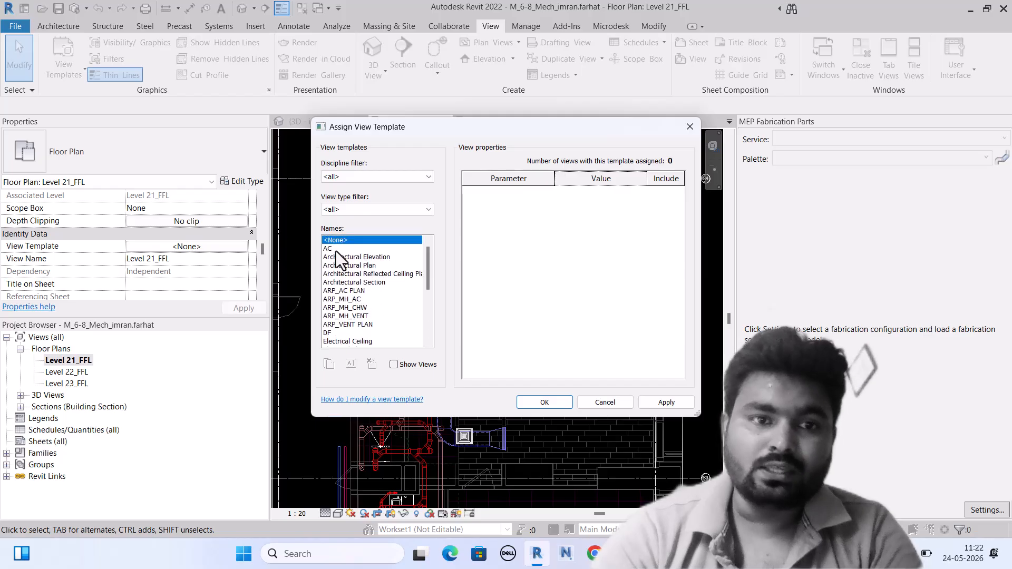
{"action": "left_click", "coordinate": [364, 178]}
{"action": "left_click", "coordinate": [365, 183]}
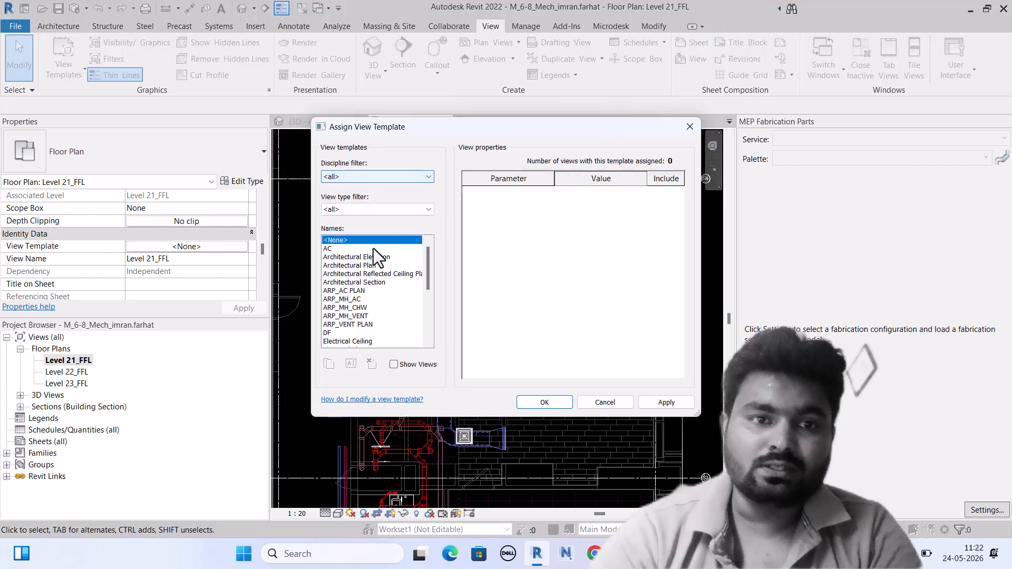
Duplicate the AC view template and name the copy HVAC.
{"action": "left_click", "coordinate": [339, 248]}
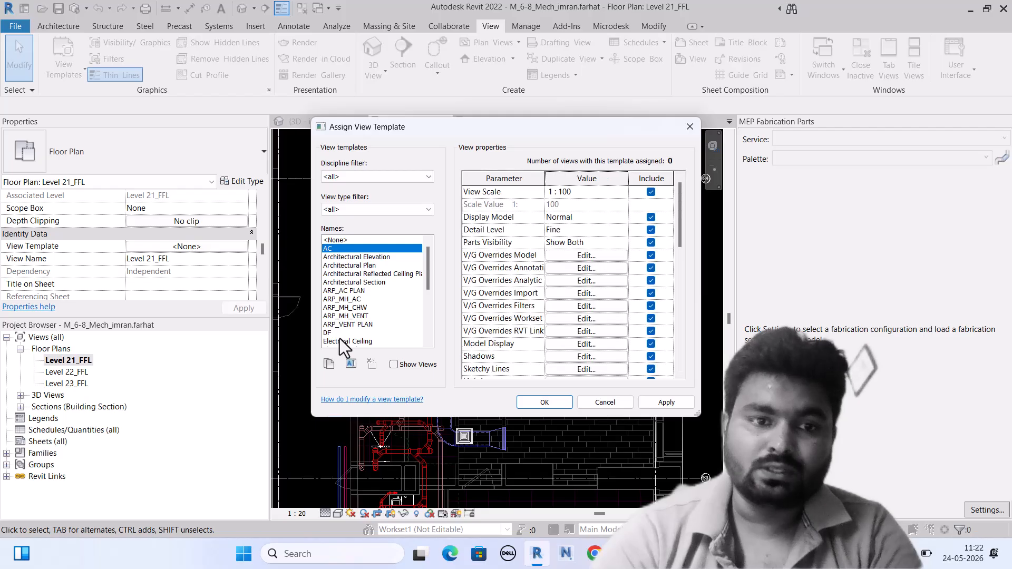
{"action": "left_click", "coordinate": [329, 364]}
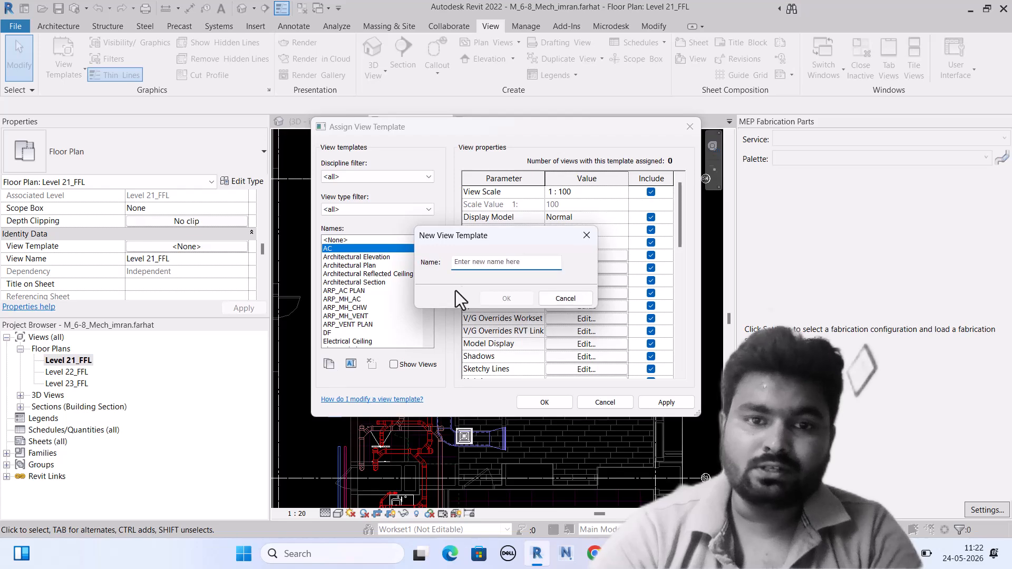
{"action": "type", "text": "HVAC"}
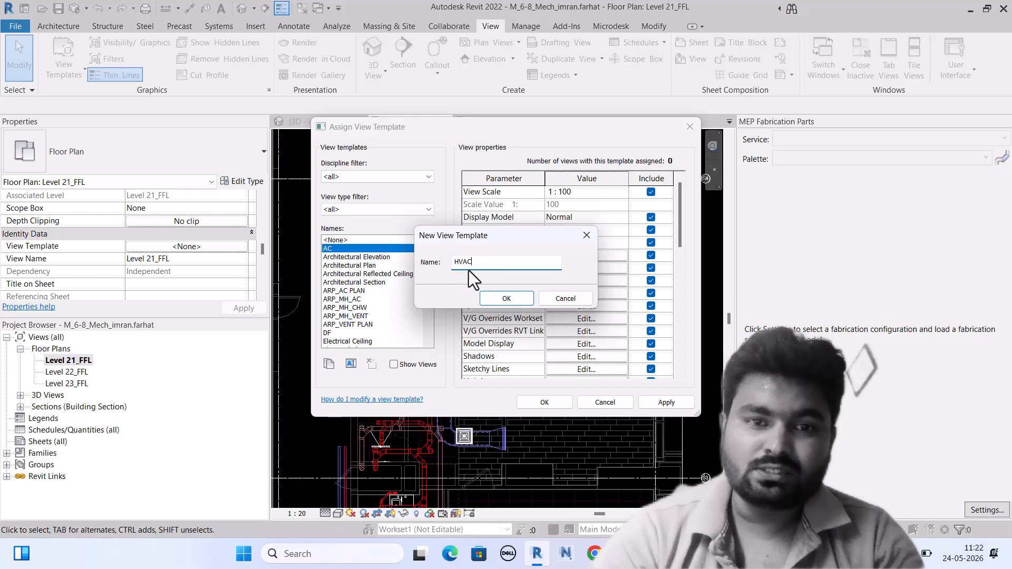
{"action": "left_click", "coordinate": [501, 299]}
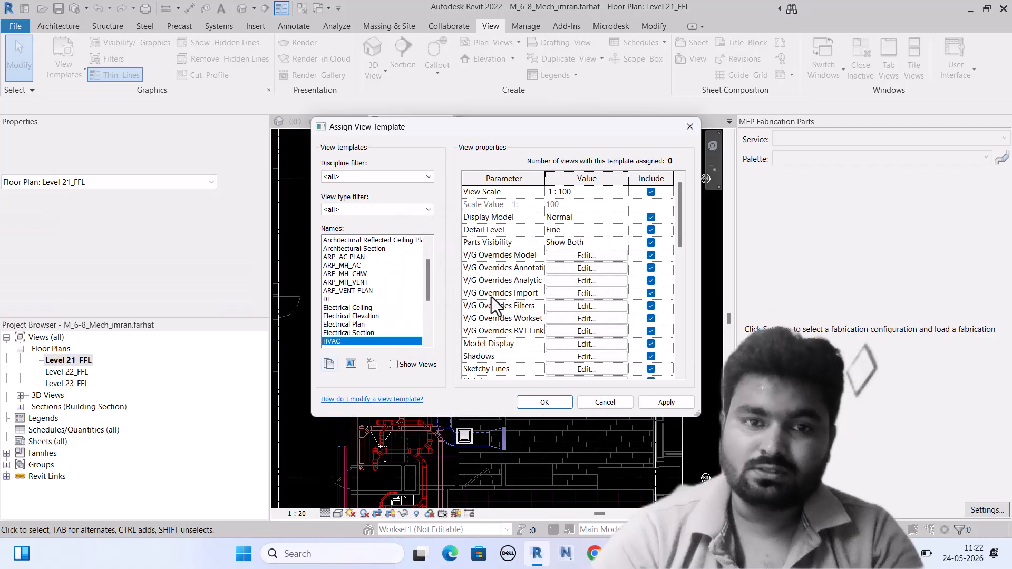
{"action": "scroll", "coordinate": [397, 312], "scroll_direction": "down", "scroll_amount": 2}
{"action": "scroll", "coordinate": [393, 311], "scroll_direction": "up", "scroll_amount": 2}
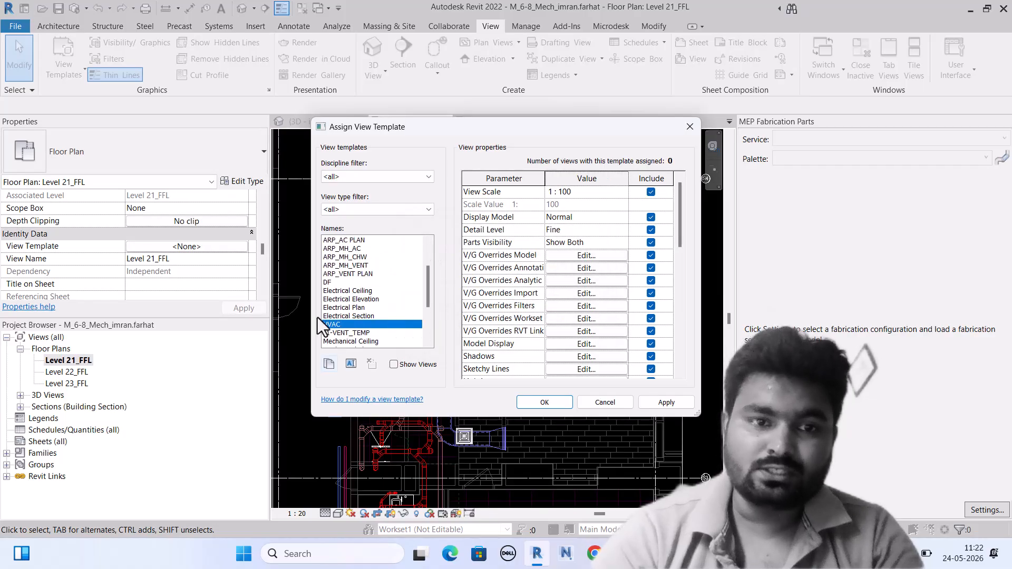
Exclude the view scale, display model, detail level, parts visibility and all V/G overrides from the HVAC template.
{"action": "left_click", "coordinate": [651, 191]}
{"action": "left_click", "coordinate": [651, 216]}
{"action": "left_click", "coordinate": [650, 230]}
{"action": "left_click", "coordinate": [652, 242]}
{"action": "left_click", "coordinate": [651, 255]}
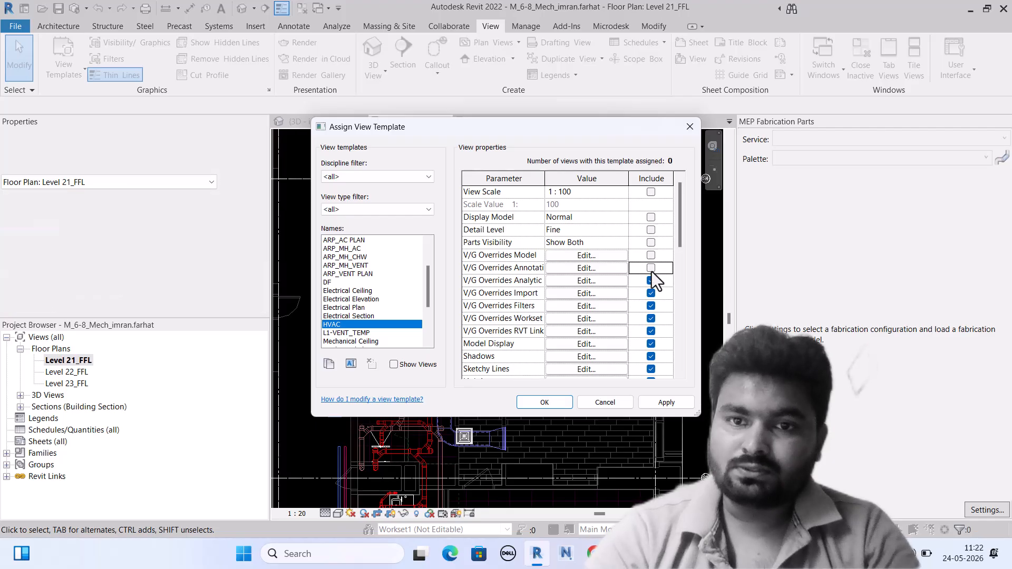
{"action": "left_click", "coordinate": [651, 319]}
{"action": "left_click", "coordinate": [650, 331]}
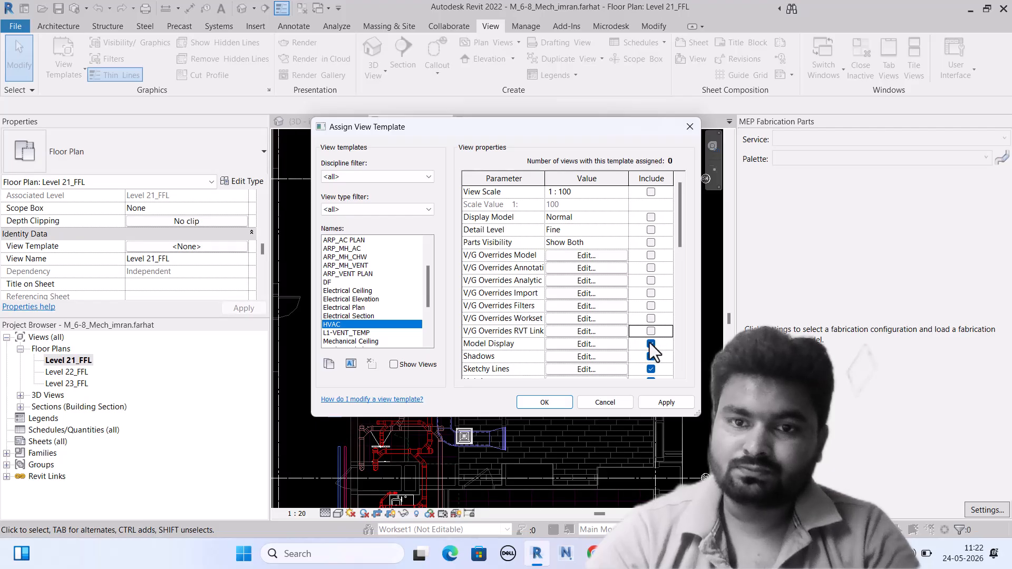
Exclude BEP STANDARD, Created By, Created On, all Component parameters and Sub Discipline from the HVAC template.
{"action": "scroll", "coordinate": [649, 356], "scroll_direction": "down", "scroll_amount": 8}
{"action": "scroll", "coordinate": [649, 358], "scroll_direction": "down", "scroll_amount": 2}
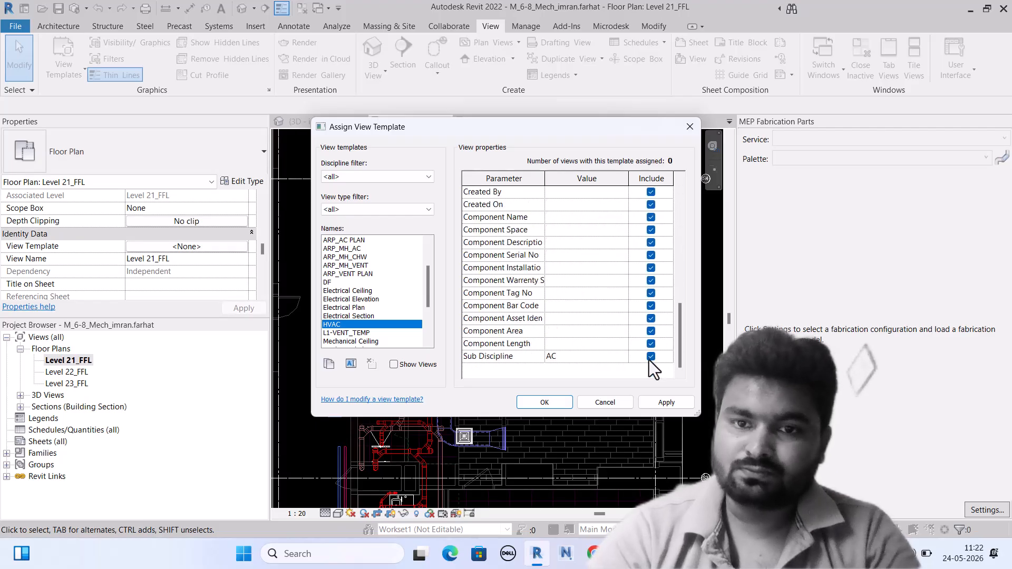
{"action": "left_click", "coordinate": [650, 358]}
{"action": "left_click", "coordinate": [651, 344]}
{"action": "left_click", "coordinate": [651, 331]}
{"action": "left_click", "coordinate": [651, 318]}
{"action": "left_click", "coordinate": [651, 306]}
{"action": "left_click", "coordinate": [651, 293]}
{"action": "left_click", "coordinate": [651, 281]}
{"action": "left_click", "coordinate": [651, 267]}
{"action": "left_click", "coordinate": [651, 242]}
{"action": "left_click", "coordinate": [651, 217]}
{"action": "left_click", "coordinate": [651, 192]}
{"action": "scroll", "coordinate": [653, 197], "scroll_direction": "up", "scroll_amount": 2}
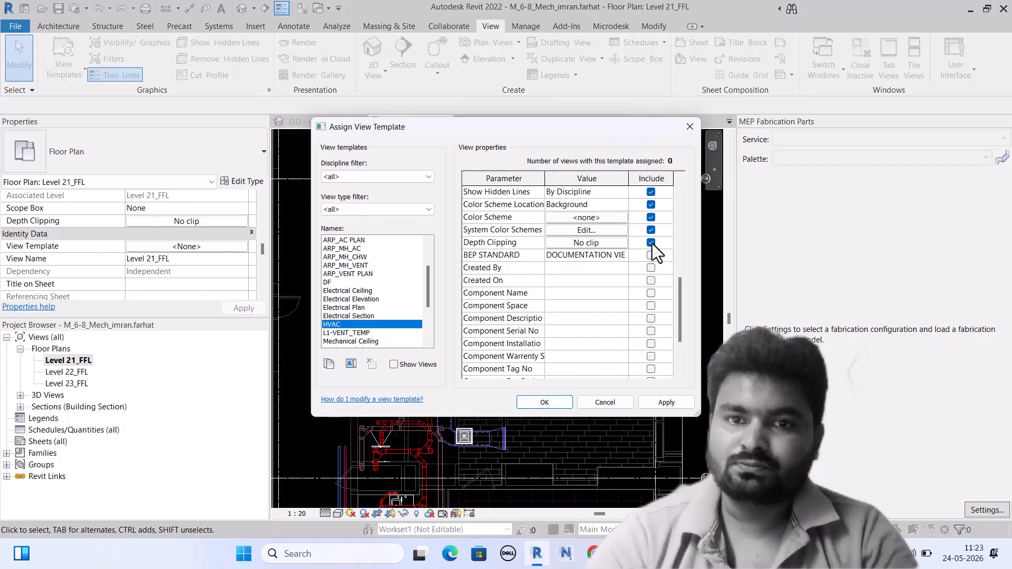
Exclude the parameters from View Range through Depth Clipping, including orientation, discipline and color schemes, from the HVAC template.
{"action": "left_click", "coordinate": [651, 242]}
{"action": "left_click", "coordinate": [651, 229]}
{"action": "left_click", "coordinate": [651, 217]}
{"action": "left_click", "coordinate": [651, 205]}
{"action": "left_click", "coordinate": [651, 192]}
{"action": "scroll", "coordinate": [648, 204], "scroll_direction": "up", "scroll_amount": 2}
{"action": "left_click", "coordinate": [651, 255]}
{"action": "left_click", "coordinate": [651, 242]}
{"action": "left_click", "coordinate": [651, 230]}
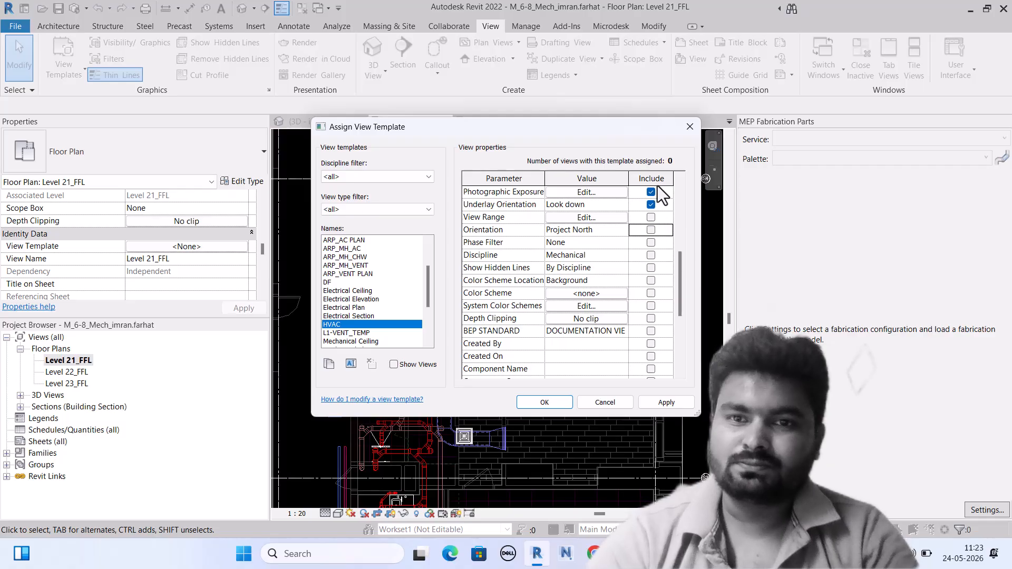
Exclude Underlay Orientation, Photographic Exposure, Lighting, Sketchy Lines, Shadows and Model Display from the HVAC template.
{"action": "left_click", "coordinate": [651, 205]}
{"action": "left_click", "coordinate": [651, 192]}
{"action": "scroll", "coordinate": [644, 220], "scroll_direction": "up", "scroll_amount": 3}
{"action": "left_click", "coordinate": [651, 293]}
{"action": "left_click", "coordinate": [651, 281]}
{"action": "left_click", "coordinate": [651, 268]}
{"action": "scroll", "coordinate": [651, 268], "scroll_direction": "up", "scroll_amount": 3}
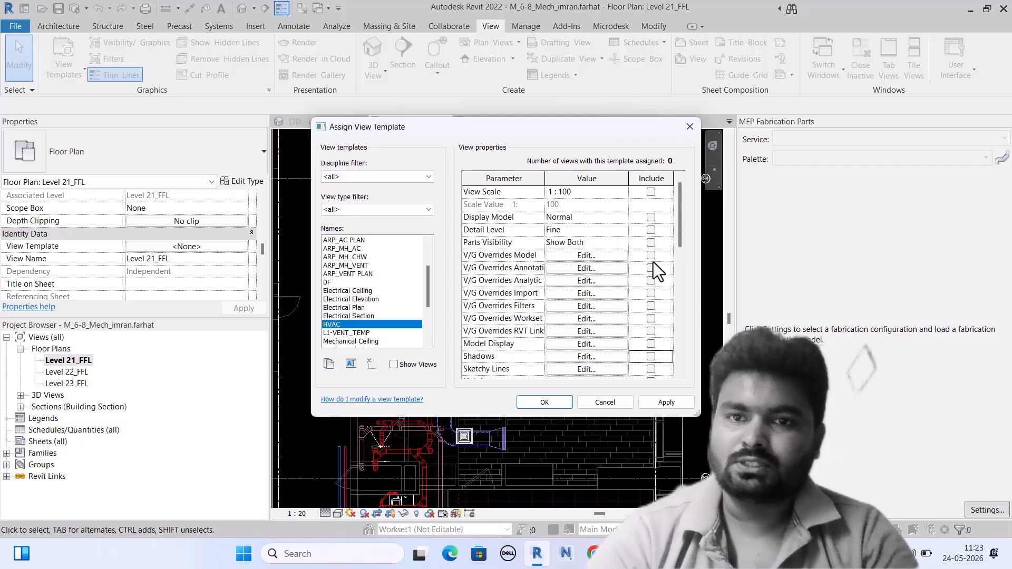
Open the HVAC template's V/G filter overrides and add the HVAC filter to them.
{"action": "scroll", "coordinate": [655, 271], "scroll_direction": "down", "scroll_amount": 10}
{"action": "scroll", "coordinate": [620, 295], "scroll_direction": "up", "scroll_amount": 6}
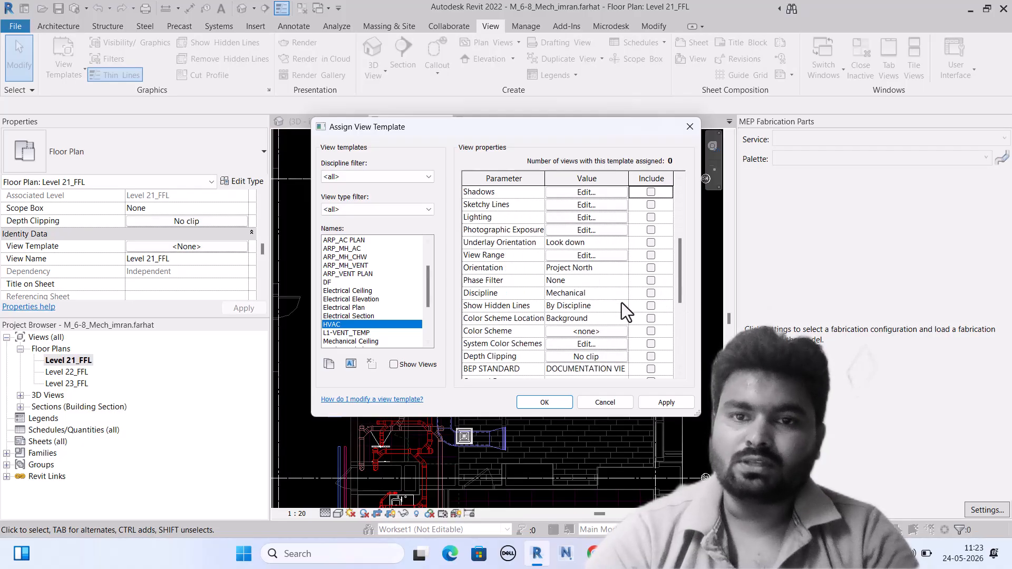
{"action": "scroll", "coordinate": [622, 303], "scroll_direction": "up", "scroll_amount": 5}
{"action": "scroll", "coordinate": [649, 311], "scroll_direction": "down", "scroll_amount": 2}
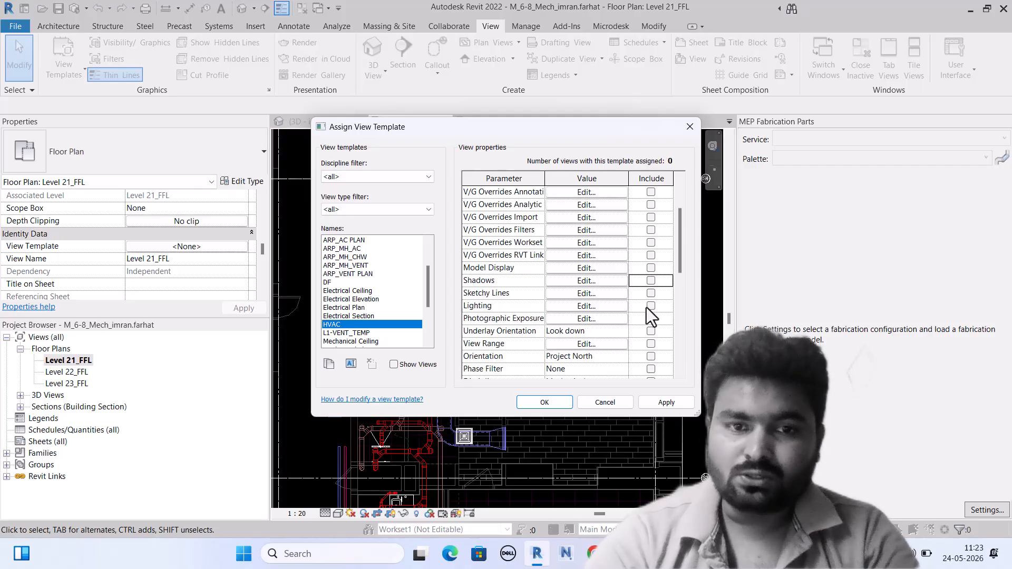
{"action": "scroll", "coordinate": [496, 286], "scroll_direction": "up", "scroll_amount": 1}
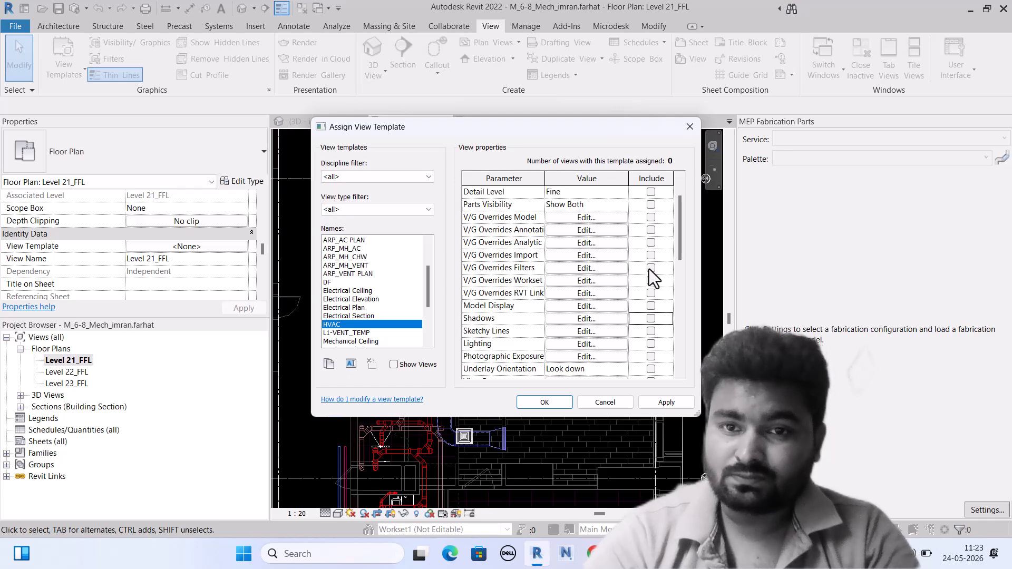
{"action": "left_click", "coordinate": [611, 268]}
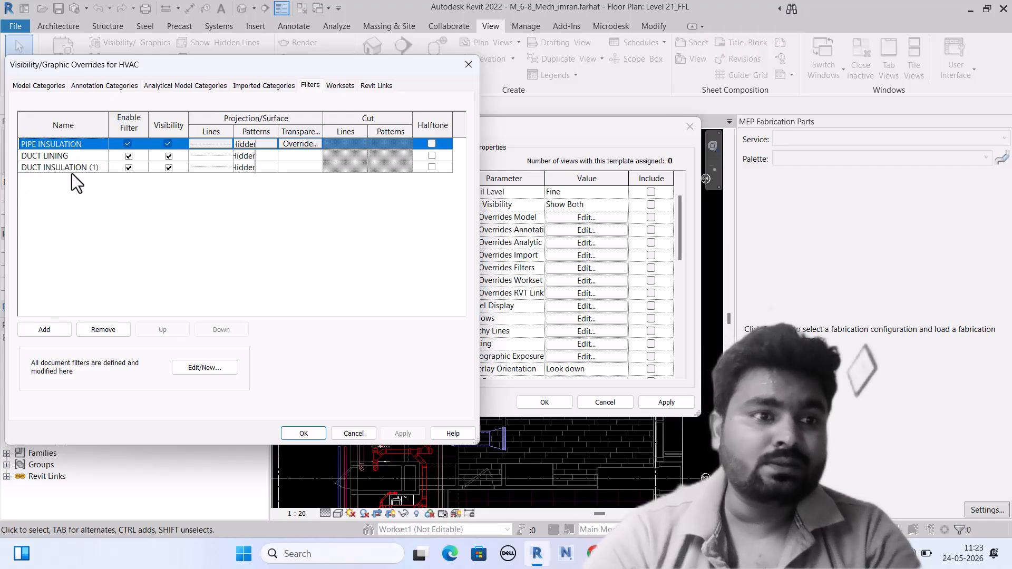
{"action": "left_click", "coordinate": [45, 329]}
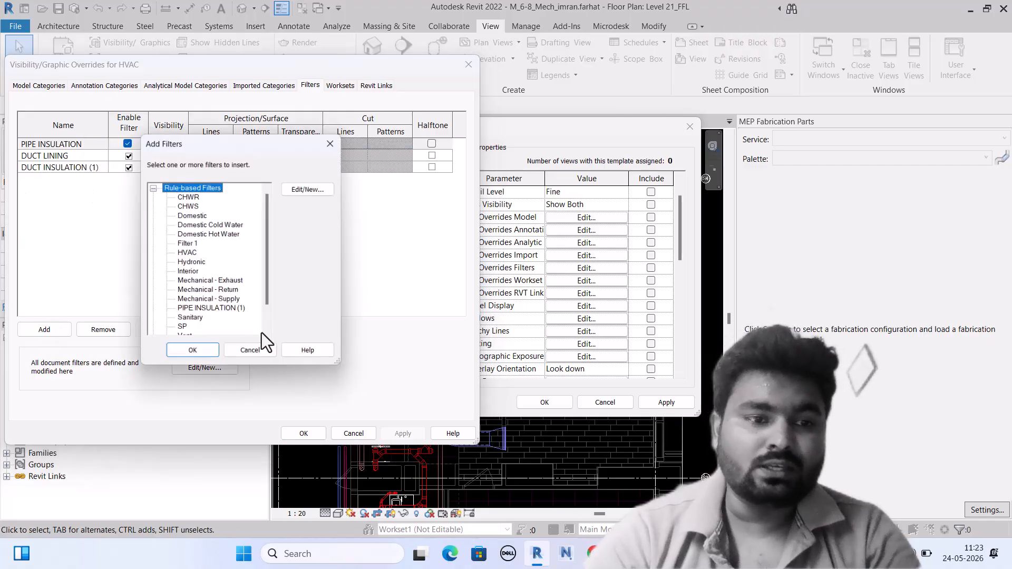
{"action": "left_click", "coordinate": [187, 254]}
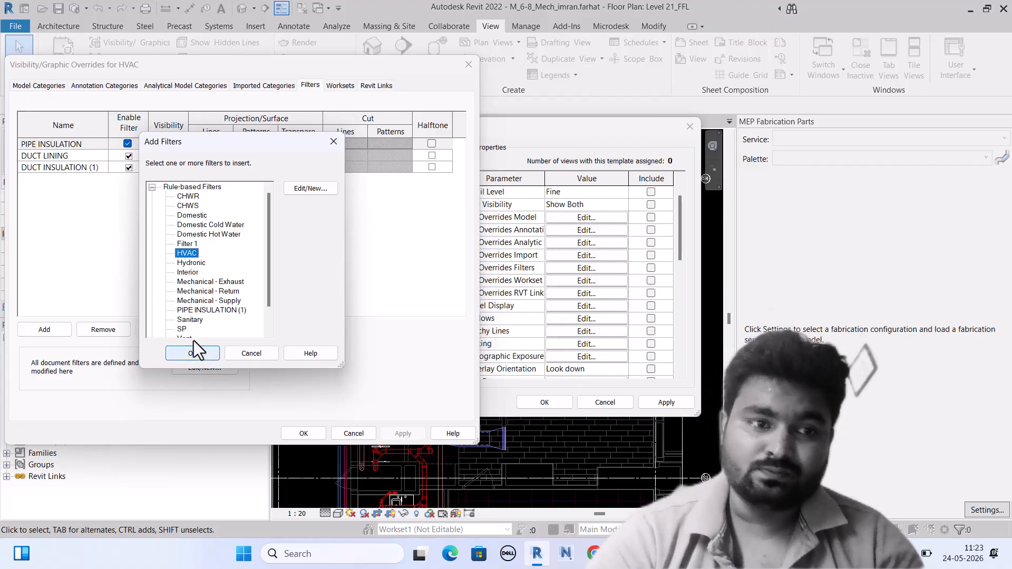
{"action": "scroll", "coordinate": [188, 302], "scroll_direction": "down", "scroll_amount": 3}
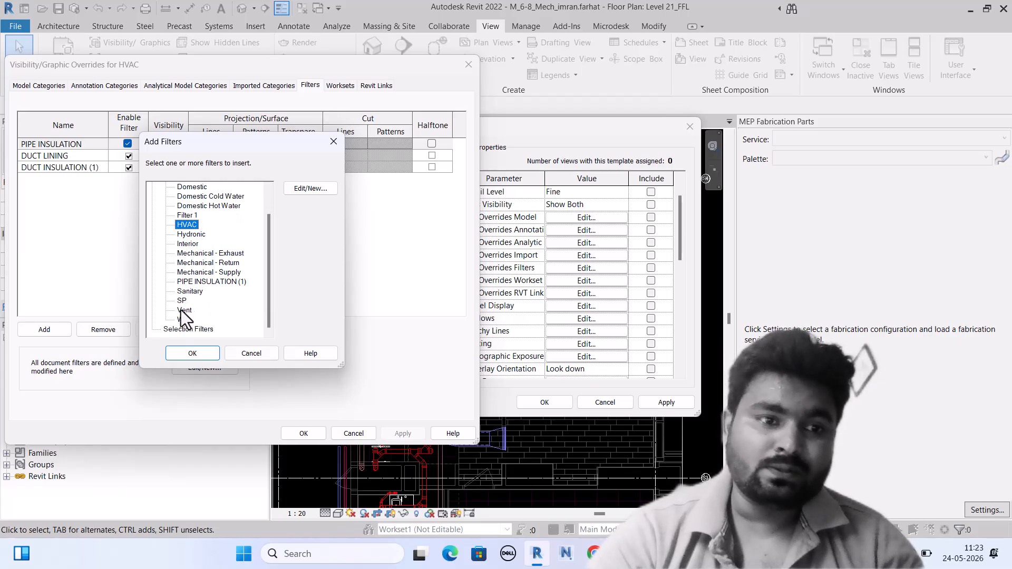
{"action": "left_click", "coordinate": [193, 354]}
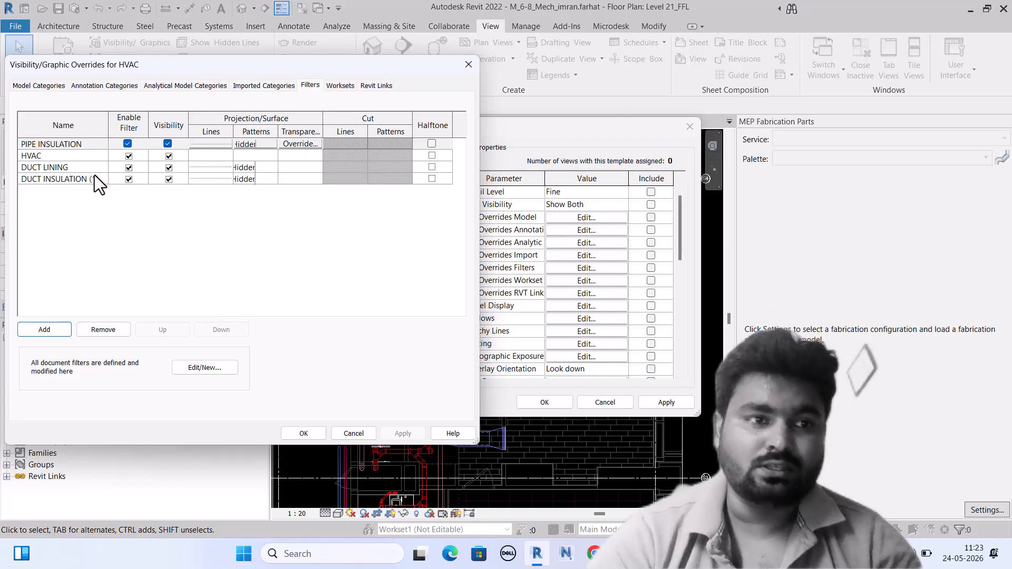
Remove the PIPE INSULATION and DUCT INSULATION (1) filters from the HVAC template and accept the overrides.
{"action": "left_click", "coordinate": [58, 145]}
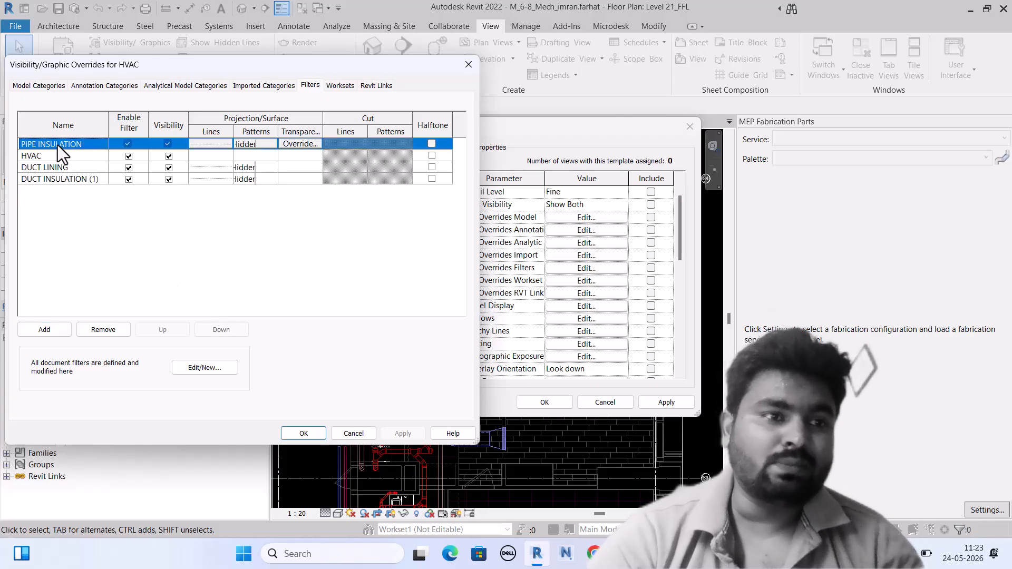
{"action": "left_click", "coordinate": [56, 177], "text": "ctrl"}
{"action": "left_click", "coordinate": [101, 330]}
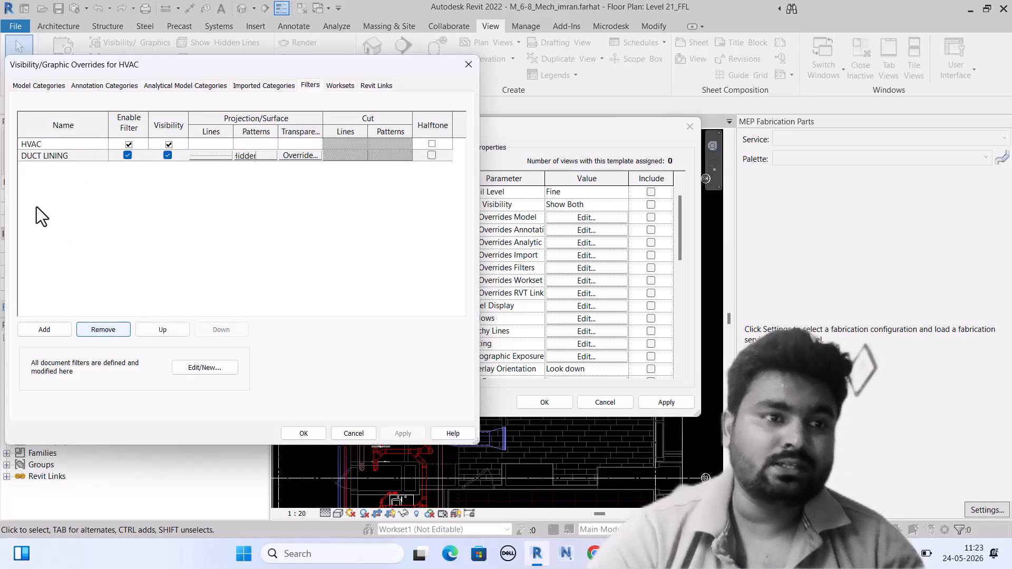
{"action": "left_click", "coordinate": [310, 429]}
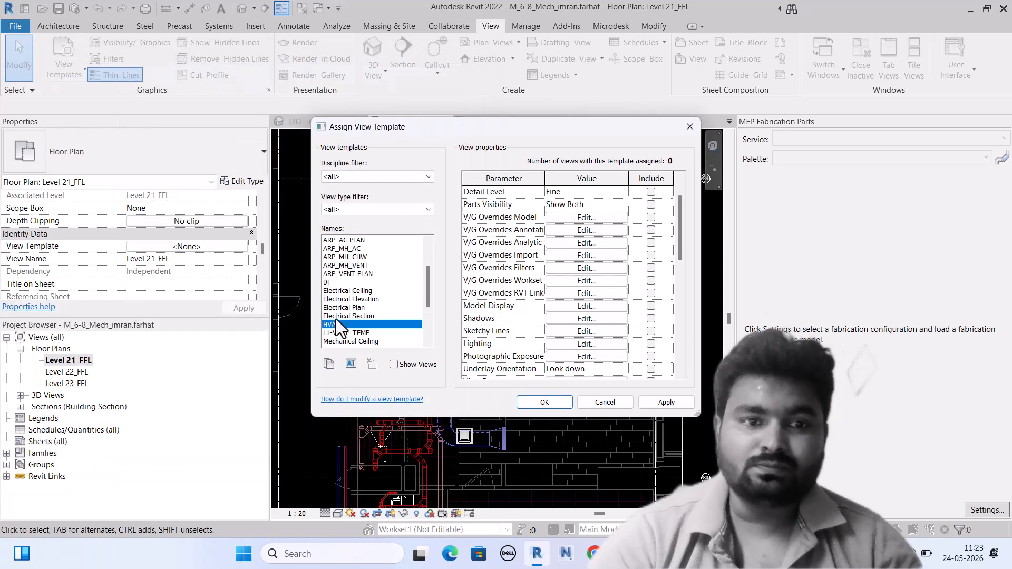
Include V/G Overrides Filters in the HVAC template and assign the template to the Level 21_FFL plan.
{"action": "left_click", "coordinate": [651, 268]}
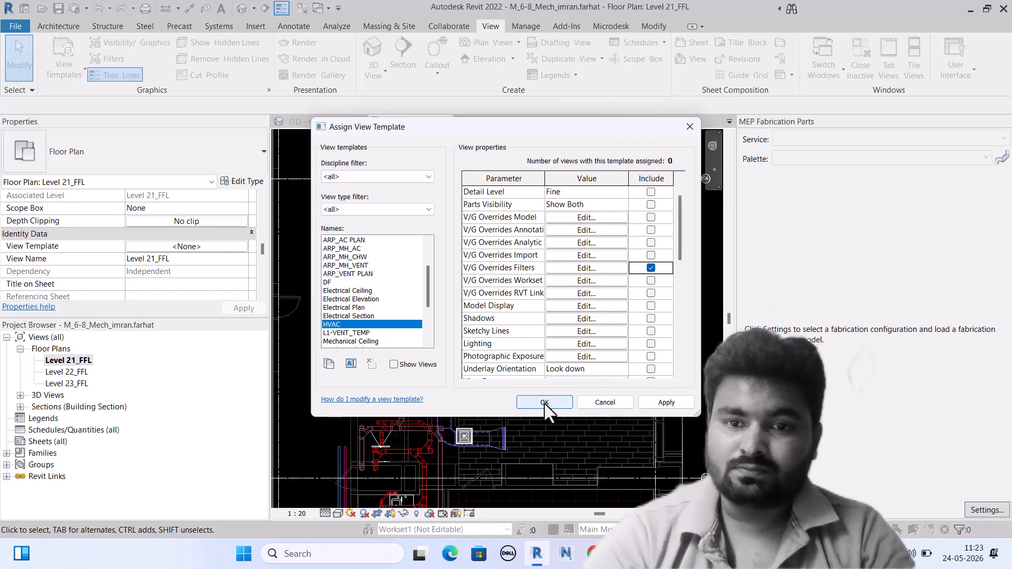
{"action": "left_click", "coordinate": [665, 408]}
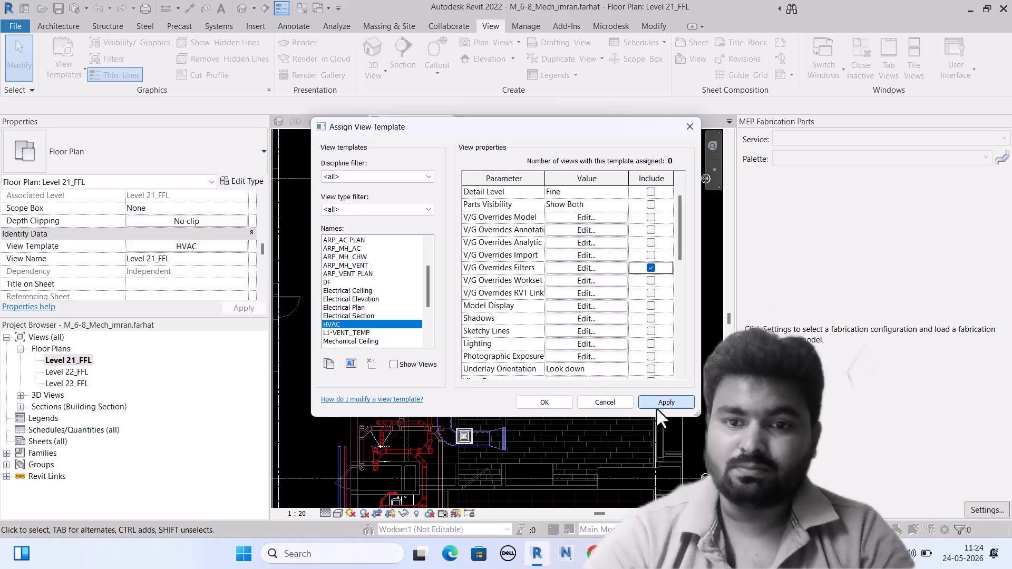
{"action": "left_click", "coordinate": [559, 401]}
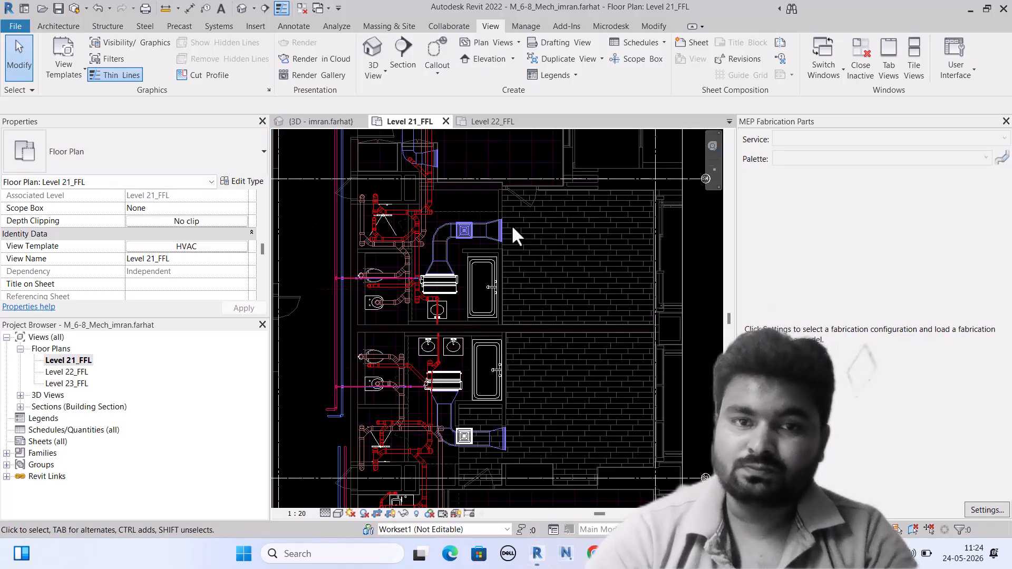
Reopen the filter overrides of the HVAC template assigned to Level 21_FFL and add the SP and WP filters.
{"action": "middle_click_drag", "start_coordinate": [499, 275], "coordinate": [515, 281]}
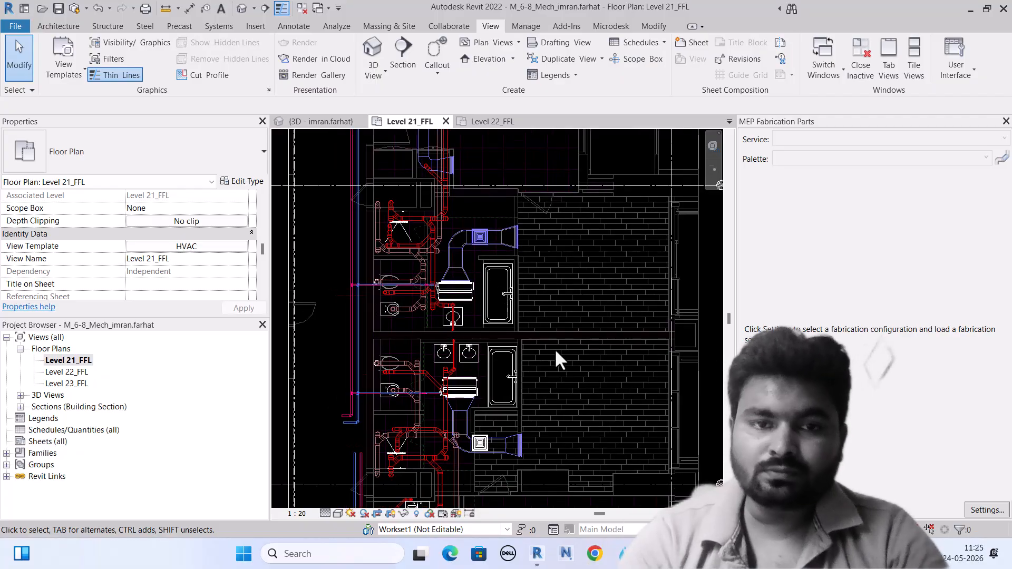
{"action": "scroll", "coordinate": [504, 277], "scroll_direction": "down", "scroll_amount": 2}
{"action": "scroll", "coordinate": [466, 318], "scroll_direction": "up", "scroll_amount": 2}
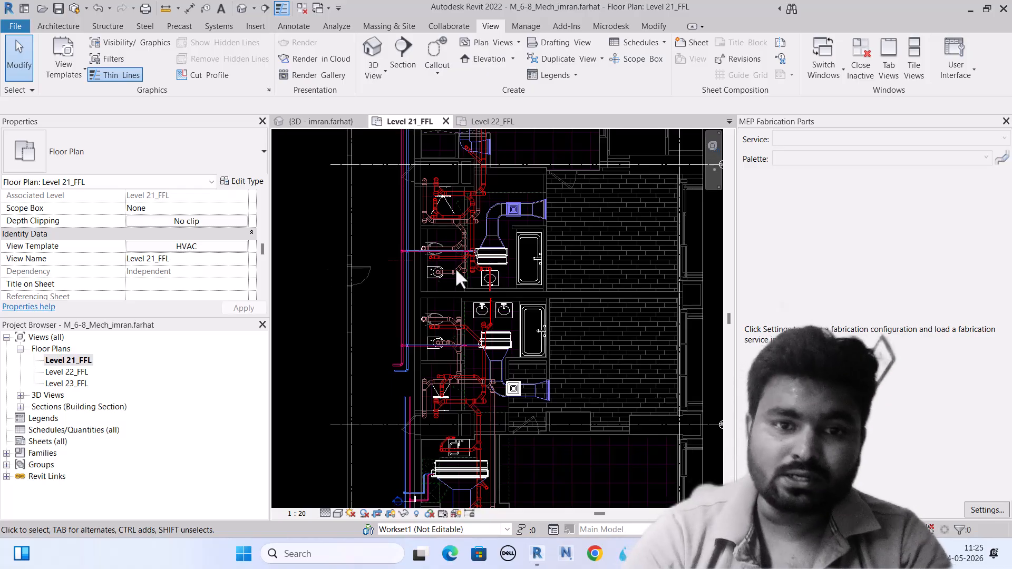
{"action": "scroll", "coordinate": [476, 264], "scroll_direction": "up", "scroll_amount": 2}
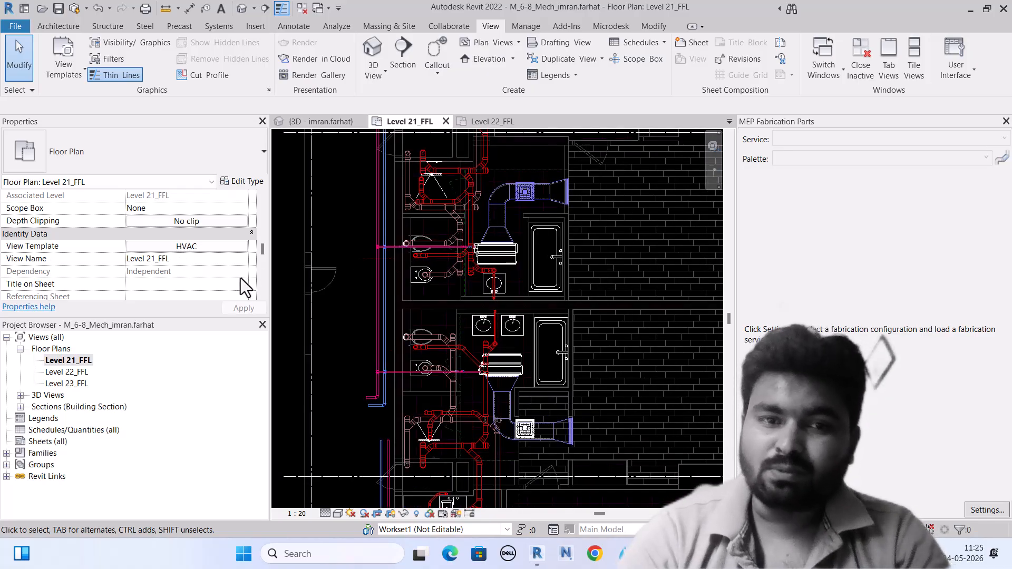
{"action": "left_click", "coordinate": [198, 244]}
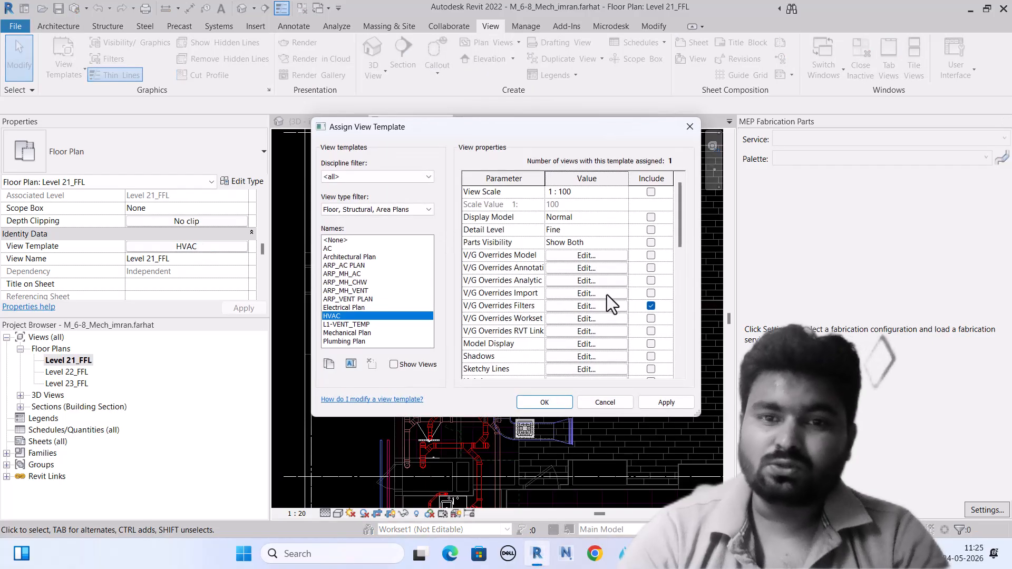
{"action": "left_click", "coordinate": [570, 307]}
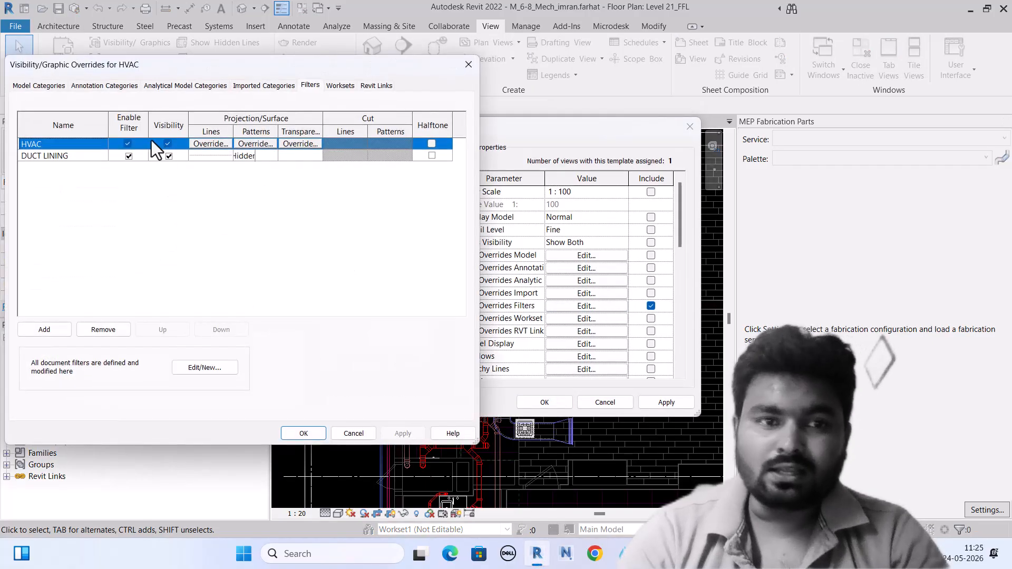
{"action": "left_click", "coordinate": [47, 330]}
{"action": "scroll", "coordinate": [205, 336], "scroll_direction": "down", "scroll_amount": 2}
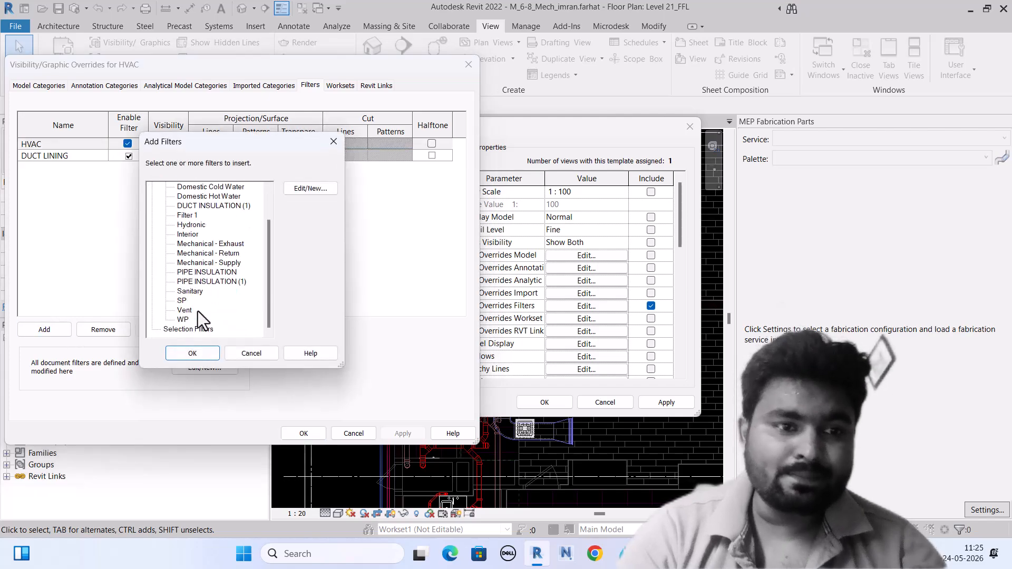
{"action": "left_click", "coordinate": [182, 301]}
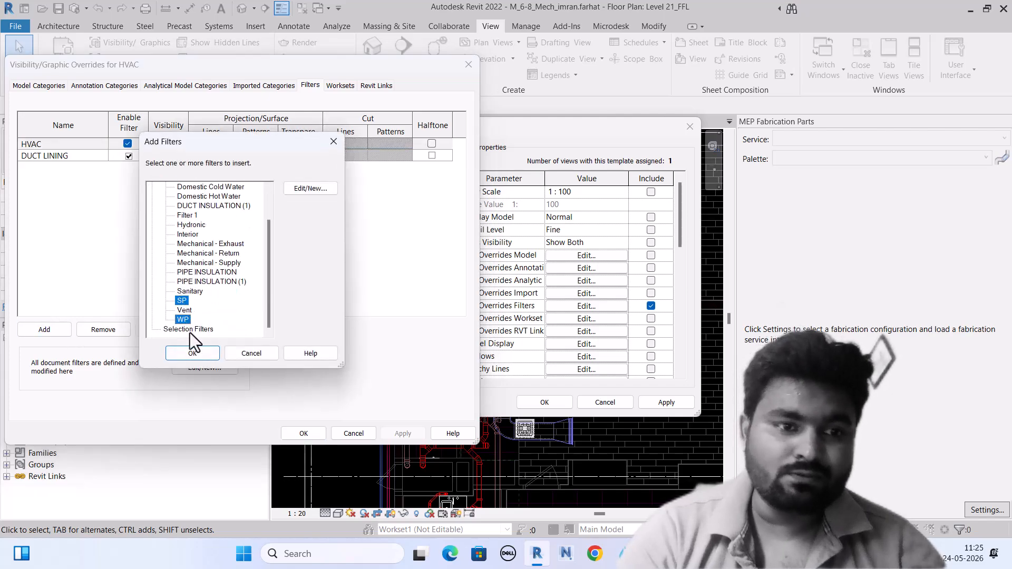
{"action": "left_click", "coordinate": [190, 354]}
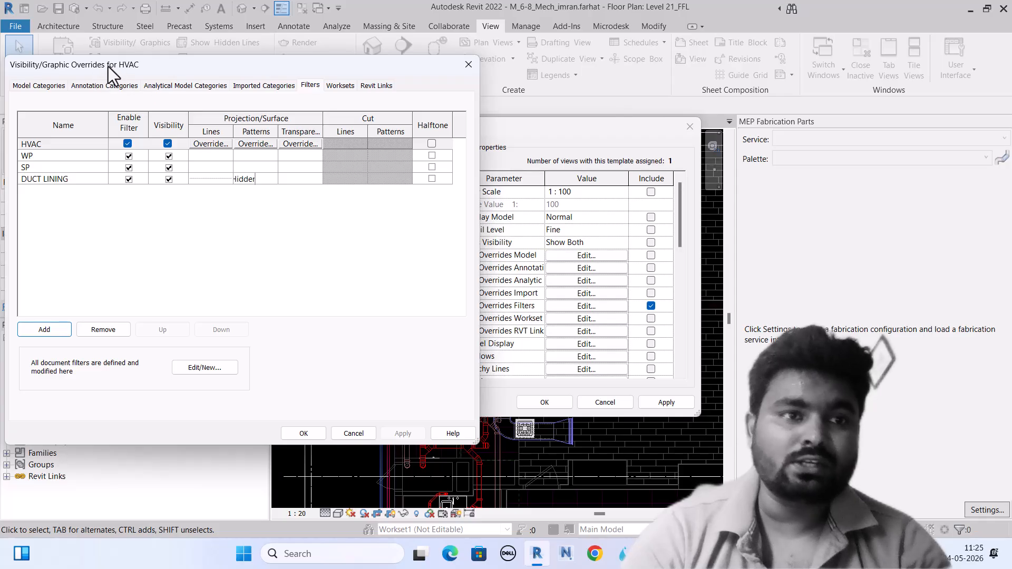
Turn off visibility of the WP and SP filters in the HVAC template and accept the changes for Level 21_FFL.
{"action": "left_click", "coordinate": [169, 157]}
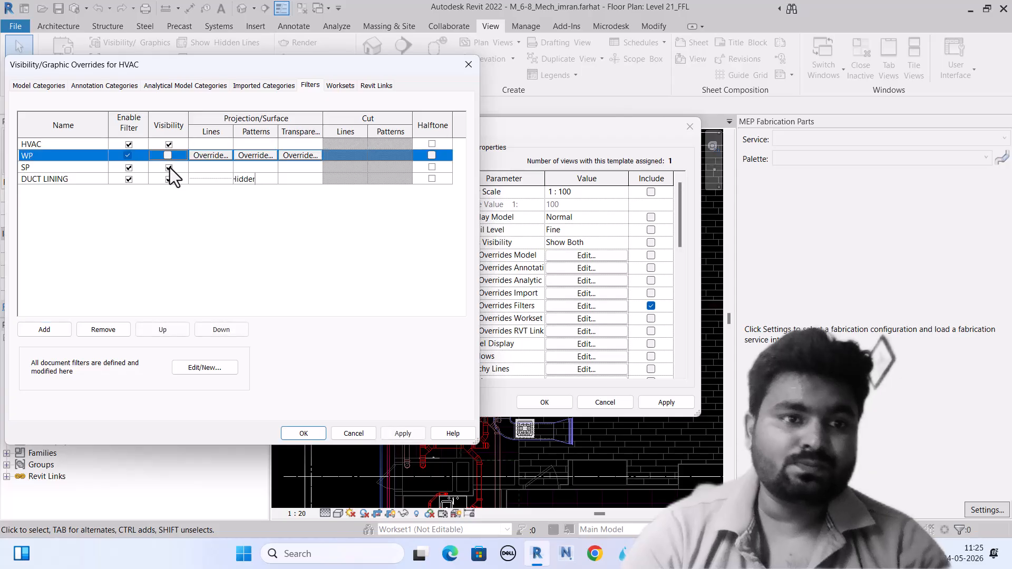
{"action": "left_click", "coordinate": [170, 168]}
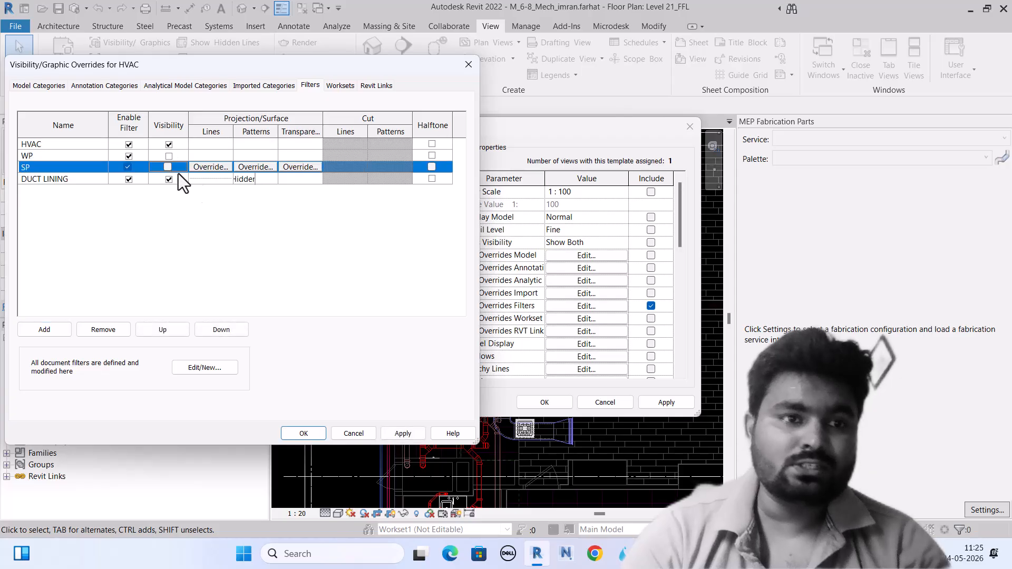
{"action": "left_click", "coordinate": [304, 435]}
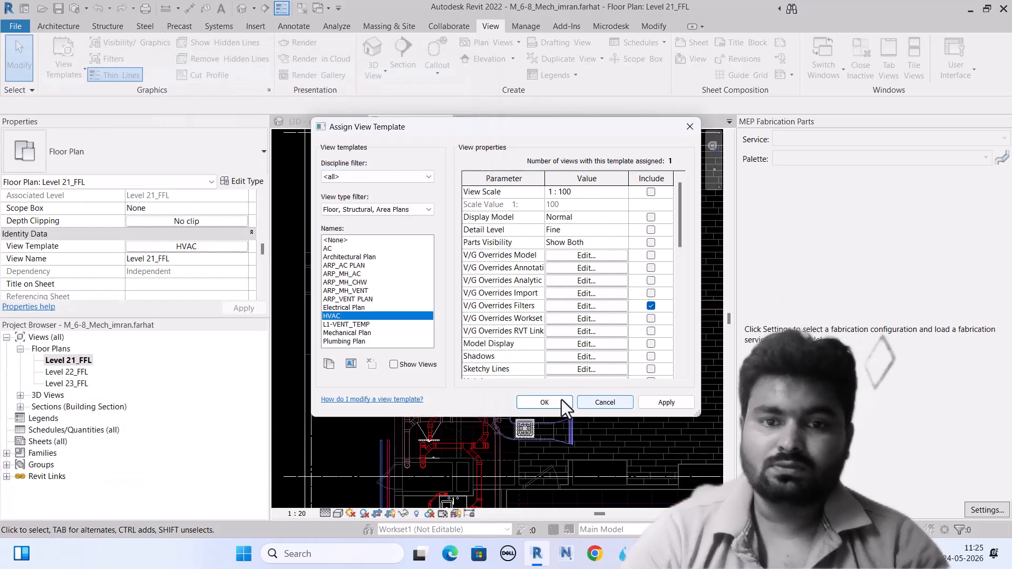
{"action": "left_click", "coordinate": [555, 401]}
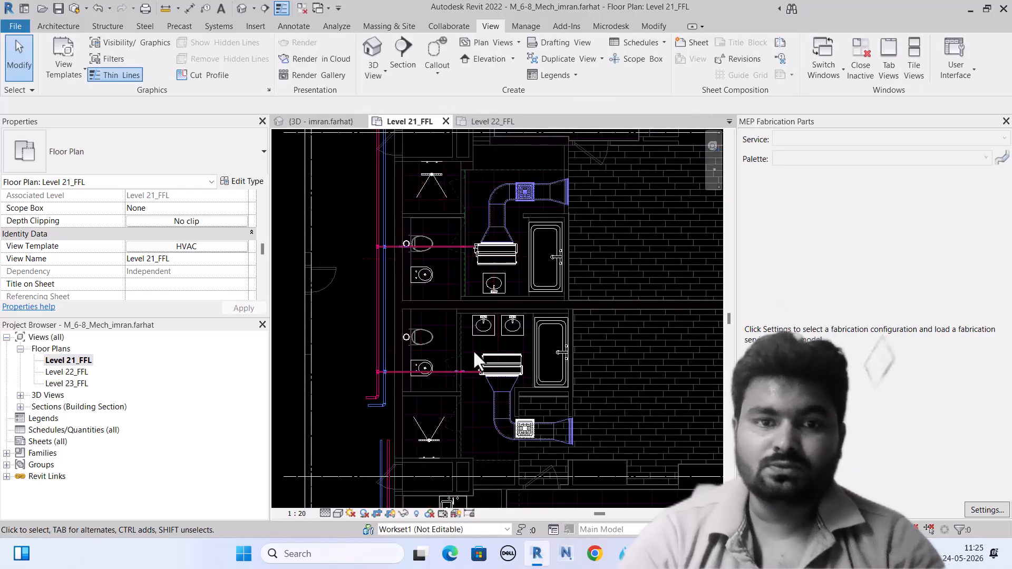
Examine the Level 21_FFL plan to check which ducts and pipes the HVAC template displays.
{"action": "scroll", "coordinate": [473, 350], "scroll_direction": "down", "scroll_amount": 5}
{"action": "scroll", "coordinate": [464, 324], "scroll_direction": "up", "scroll_amount": 2}
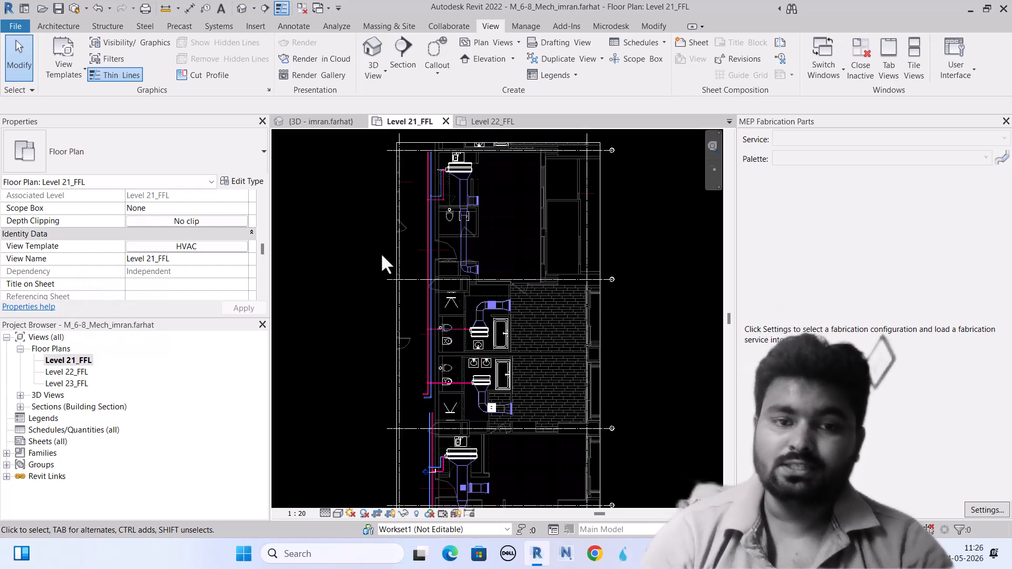
{"action": "scroll", "coordinate": [422, 232], "scroll_direction": "down", "scroll_amount": 2}
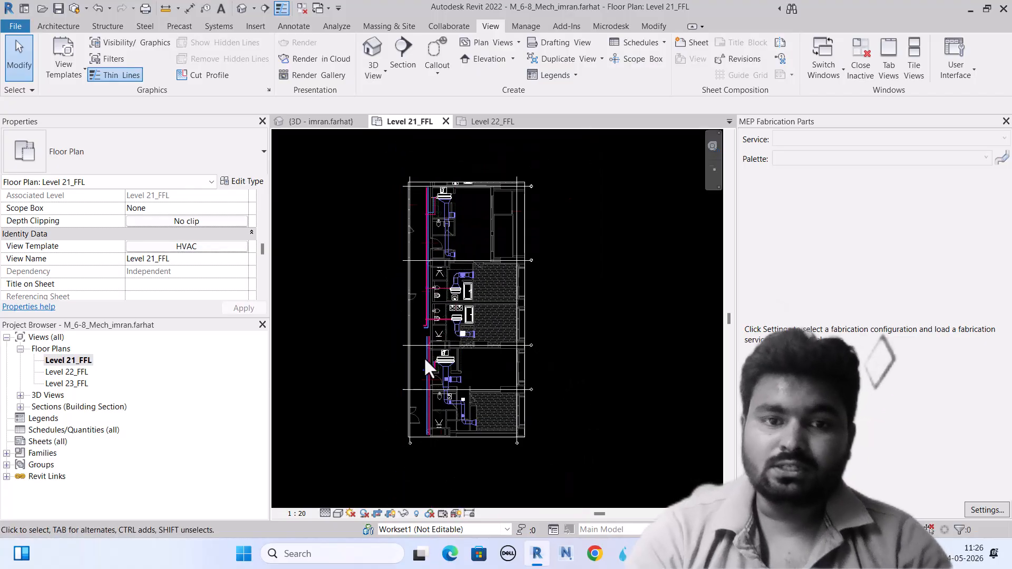
{"action": "scroll", "coordinate": [431, 385], "scroll_direction": "up", "scroll_amount": 4}
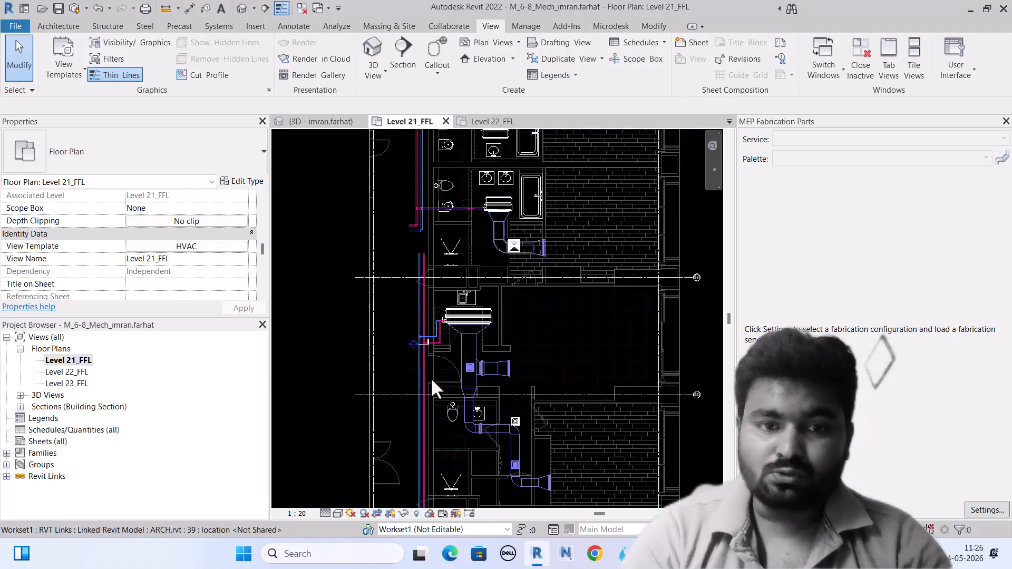
{"action": "scroll", "coordinate": [432, 380], "scroll_direction": "up", "scroll_amount": 2}
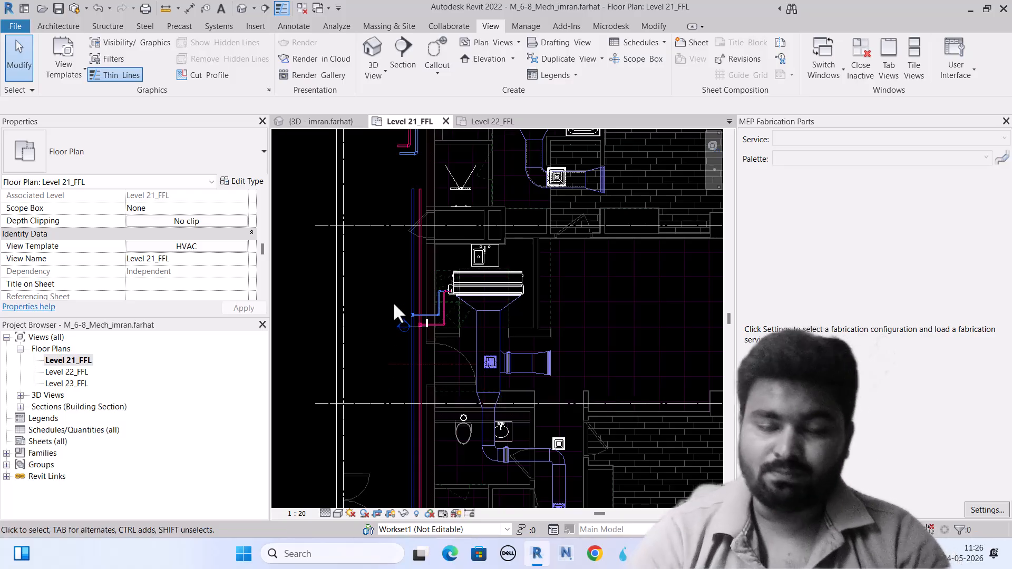
{"action": "scroll", "coordinate": [437, 287], "scroll_direction": "down", "scroll_amount": 2}
{"action": "scroll", "coordinate": [438, 320], "scroll_direction": "down", "scroll_amount": 1}
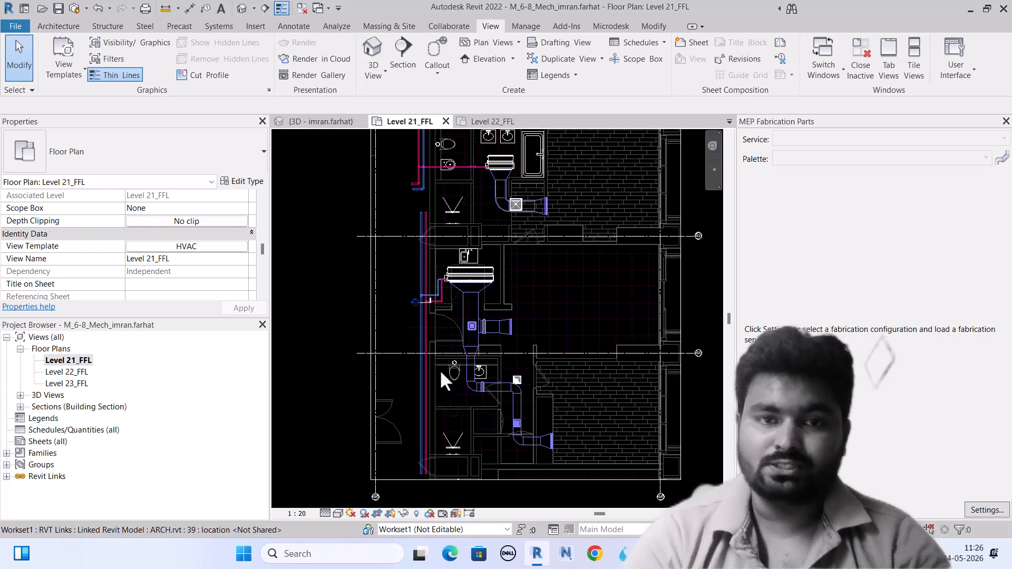
{"action": "scroll", "coordinate": [439, 364], "scroll_direction": "down", "scroll_amount": 2}
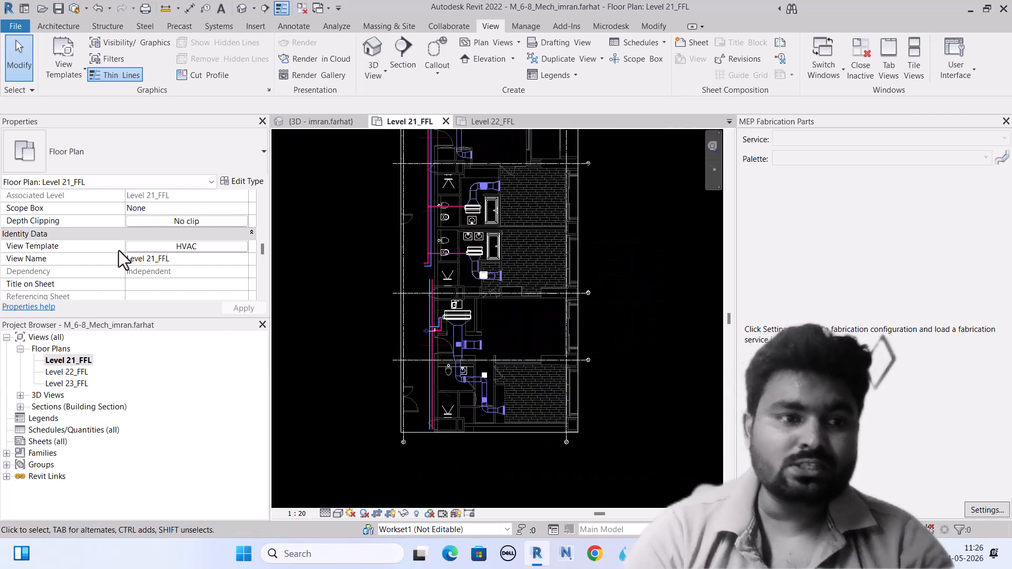
{"action": "scroll", "coordinate": [404, 397], "scroll_direction": "down", "scroll_amount": 3}
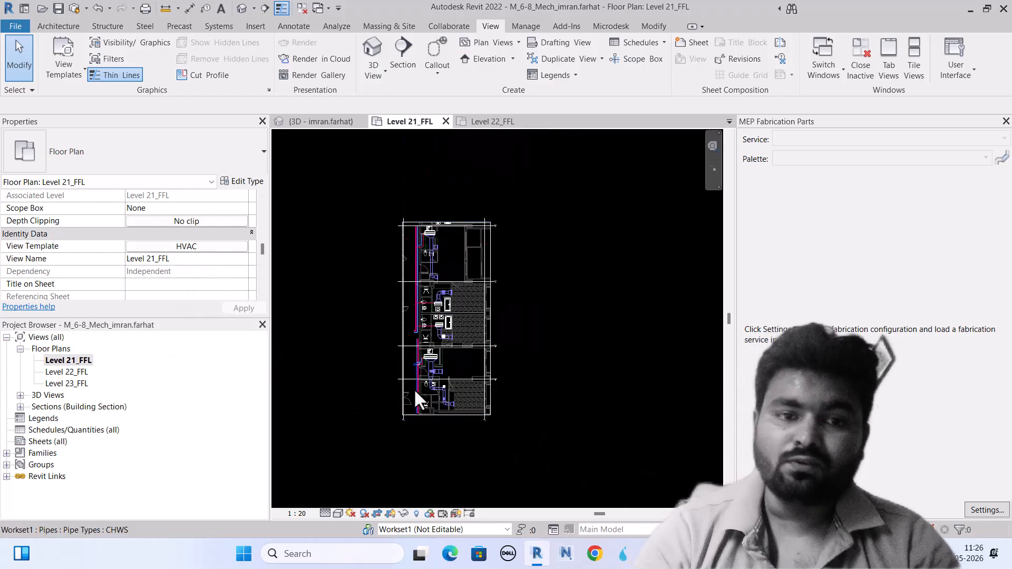
{"action": "scroll", "coordinate": [413, 388], "scroll_direction": "up", "scroll_amount": 1}
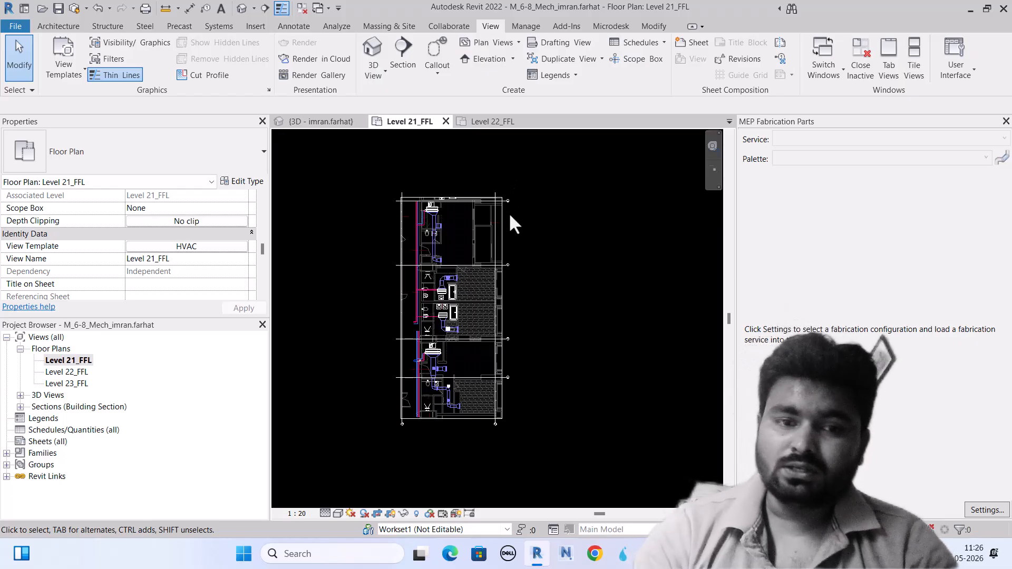
Switch to the Level 22_FFL plan and open its view template assignment with templates of all view types listed.
{"action": "left_click", "coordinate": [494, 123]}
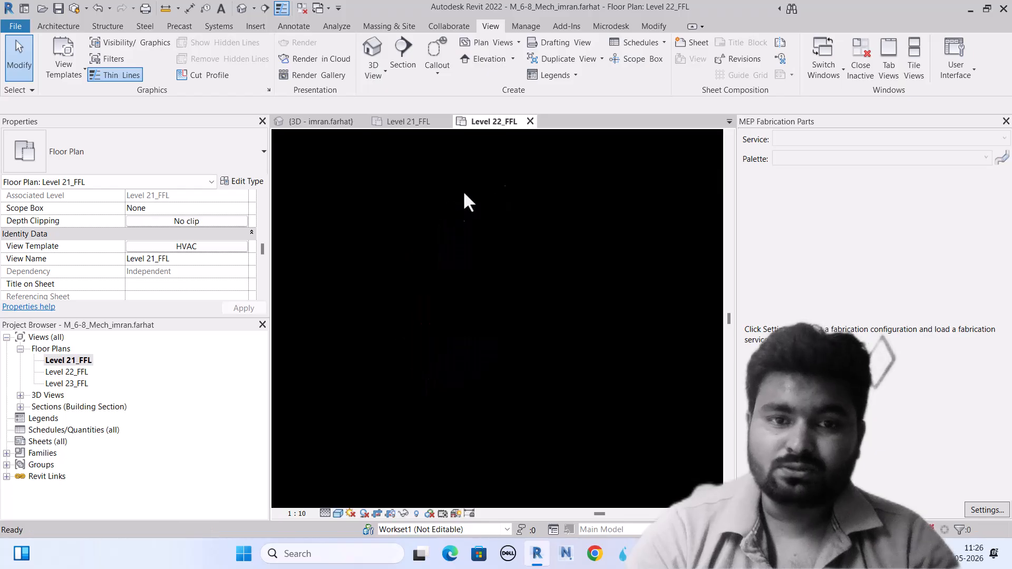
{"action": "scroll", "coordinate": [435, 320], "scroll_direction": "down", "scroll_amount": 3}
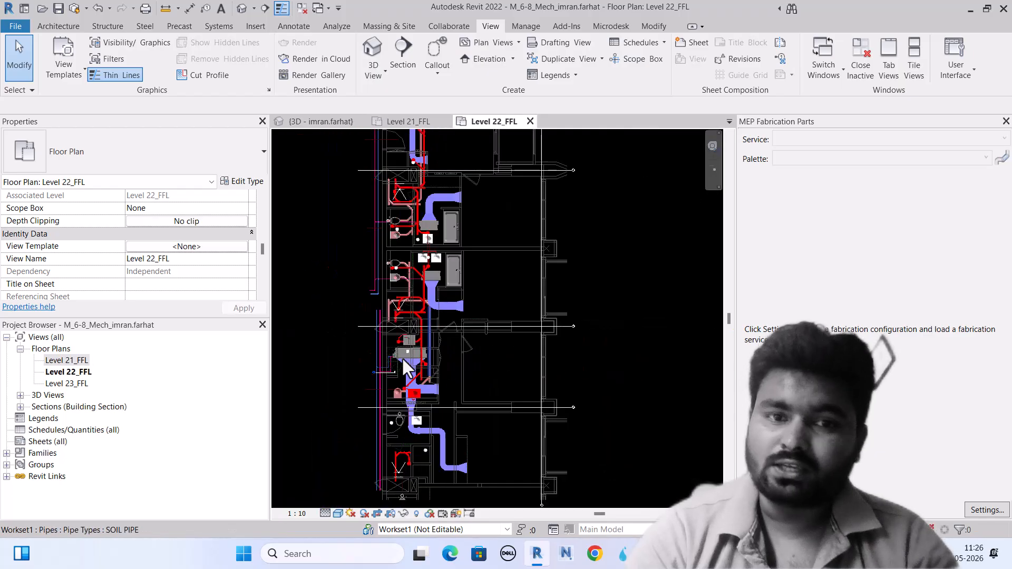
{"action": "scroll", "coordinate": [422, 408], "scroll_direction": "up", "scroll_amount": 2}
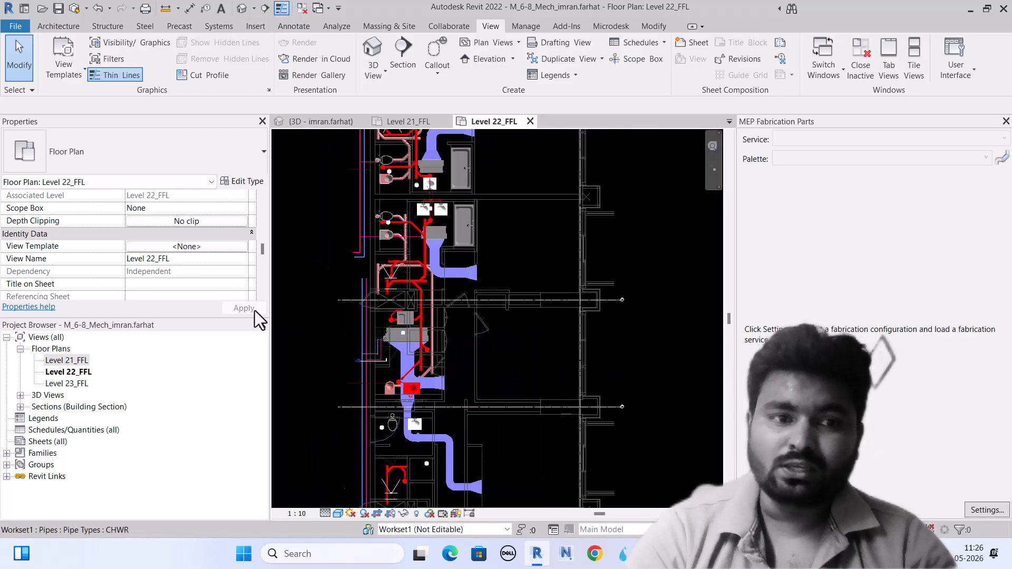
{"action": "left_click", "coordinate": [173, 247]}
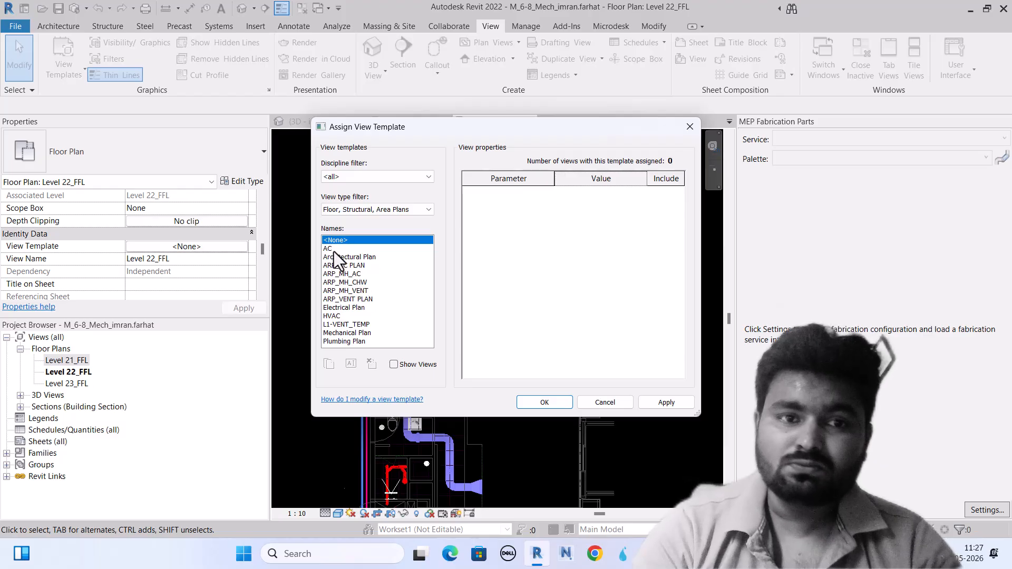
{"action": "left_click", "coordinate": [350, 209]}
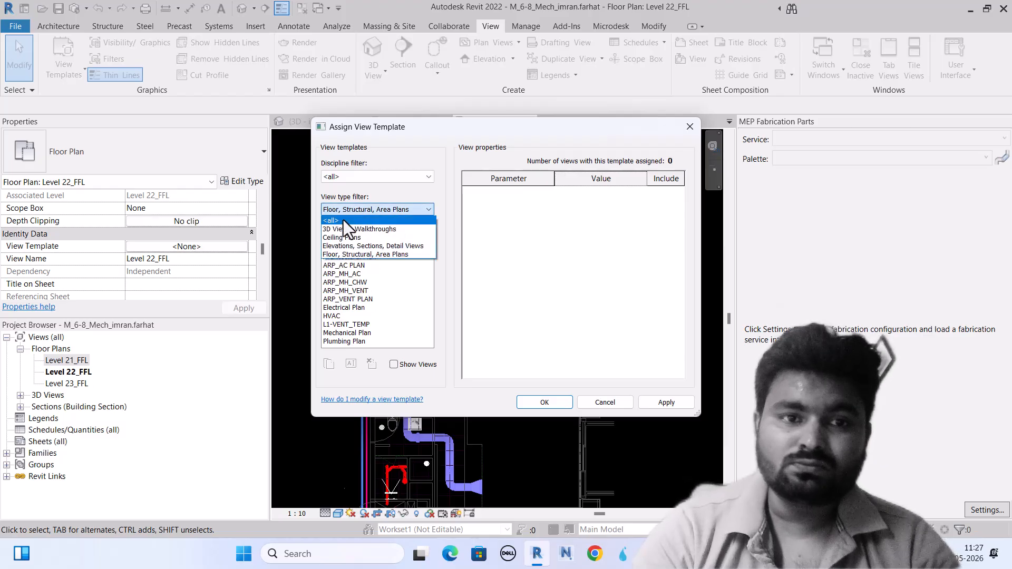
{"action": "left_click", "coordinate": [343, 219]}
Duplicate the Plumbing Plan view template as a new template named WP.
{"action": "left_click", "coordinate": [352, 300]}
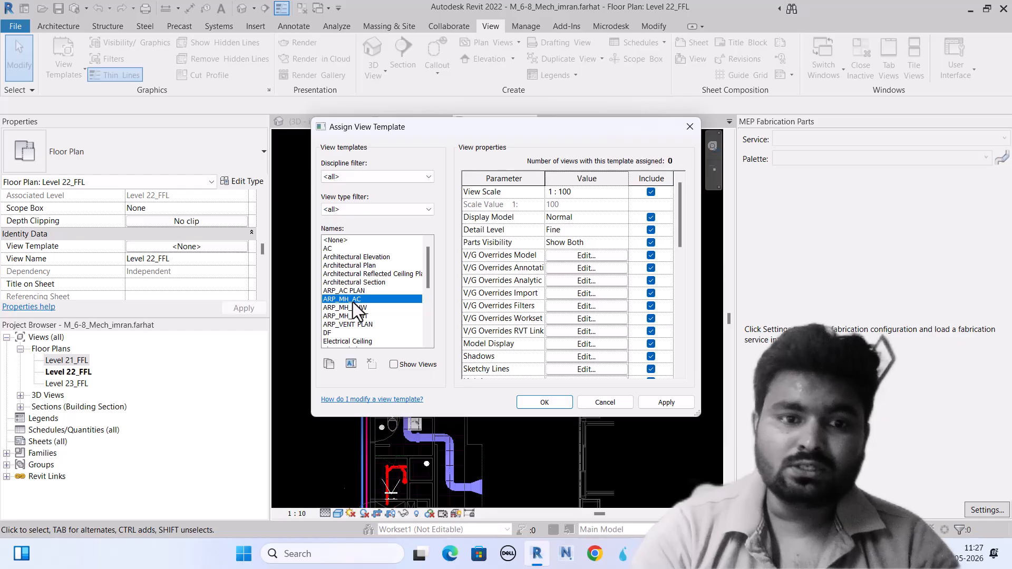
{"action": "scroll", "coordinate": [352, 302], "scroll_direction": "down", "scroll_amount": 3}
{"action": "scroll", "coordinate": [352, 302], "scroll_direction": "up", "scroll_amount": 3}
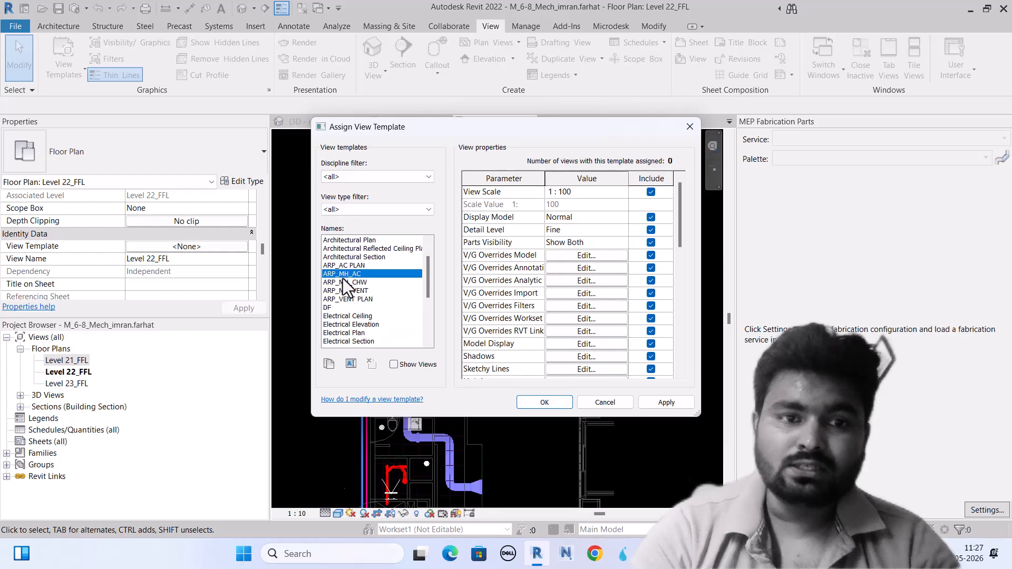
{"action": "scroll", "coordinate": [343, 272], "scroll_direction": "up", "scroll_amount": 1}
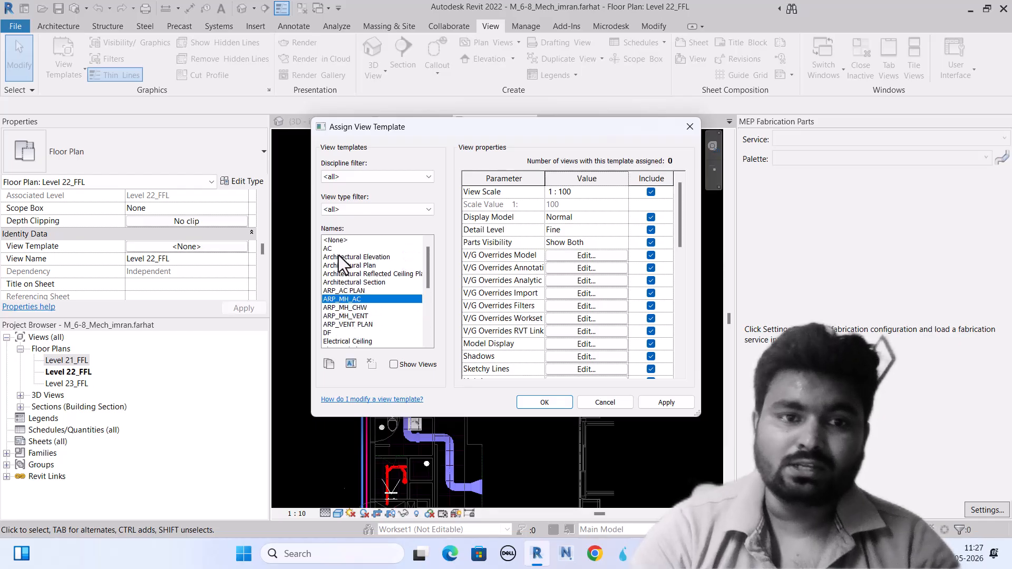
{"action": "scroll", "coordinate": [327, 288], "scroll_direction": "down", "scroll_amount": 5}
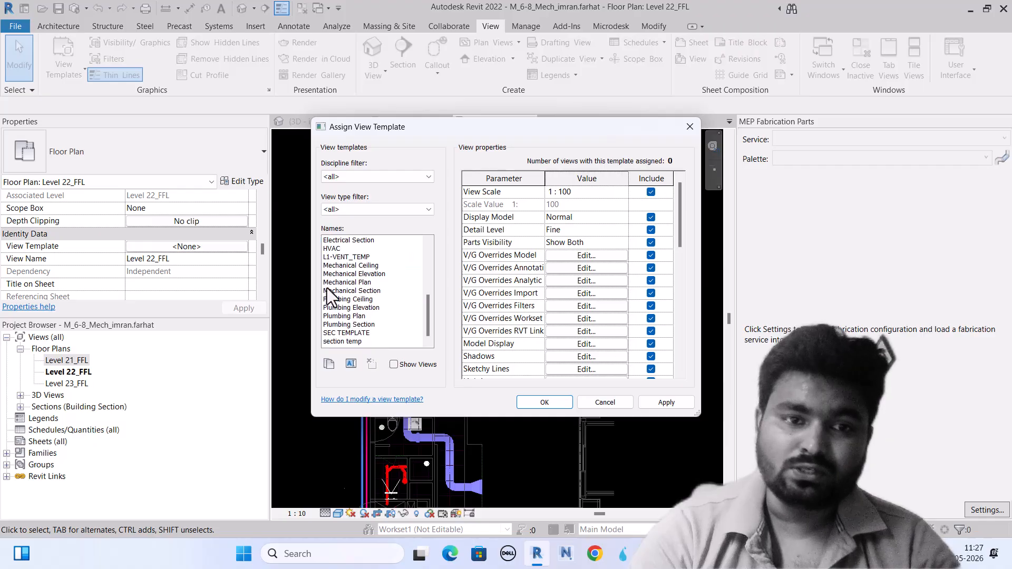
{"action": "left_click", "coordinate": [345, 316]}
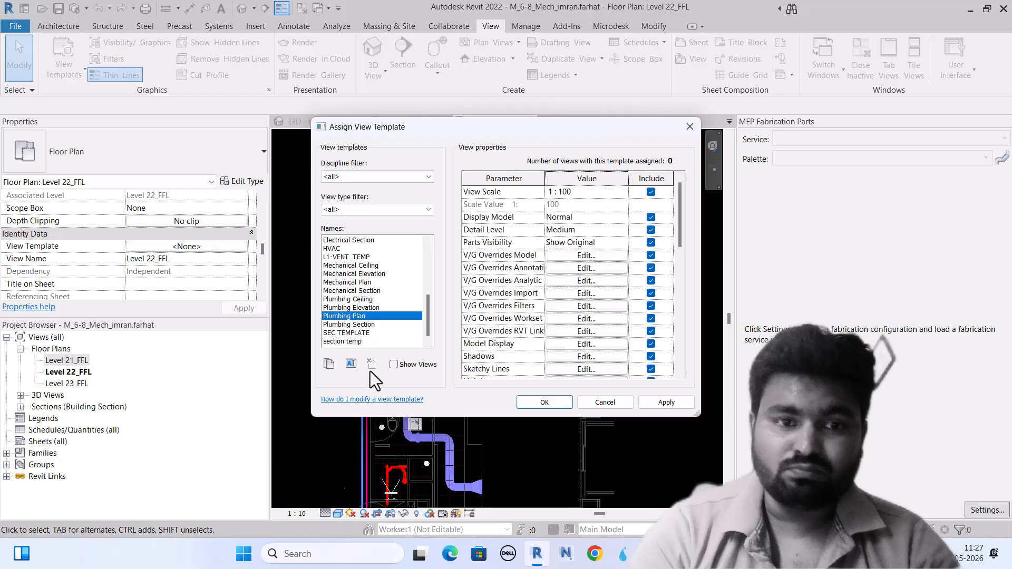
{"action": "left_click", "coordinate": [330, 365]}
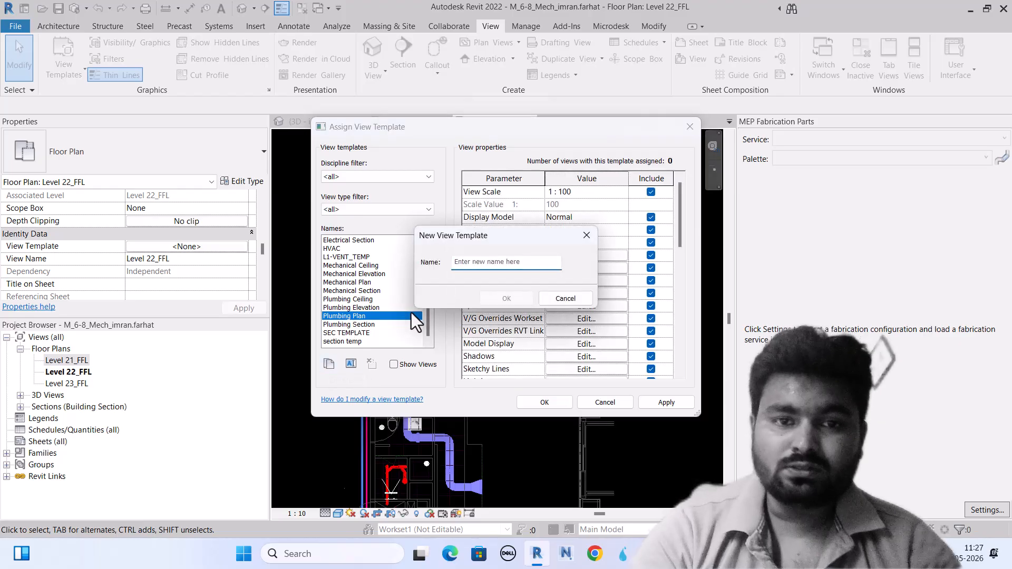
{"action": "type", "text": "WP"}
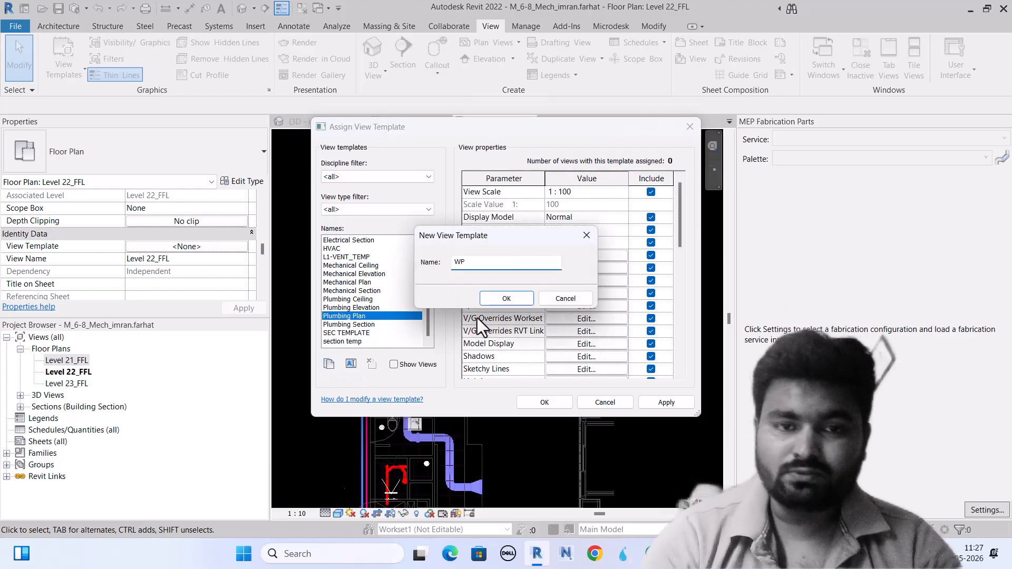
{"action": "left_click", "coordinate": [486, 302]}
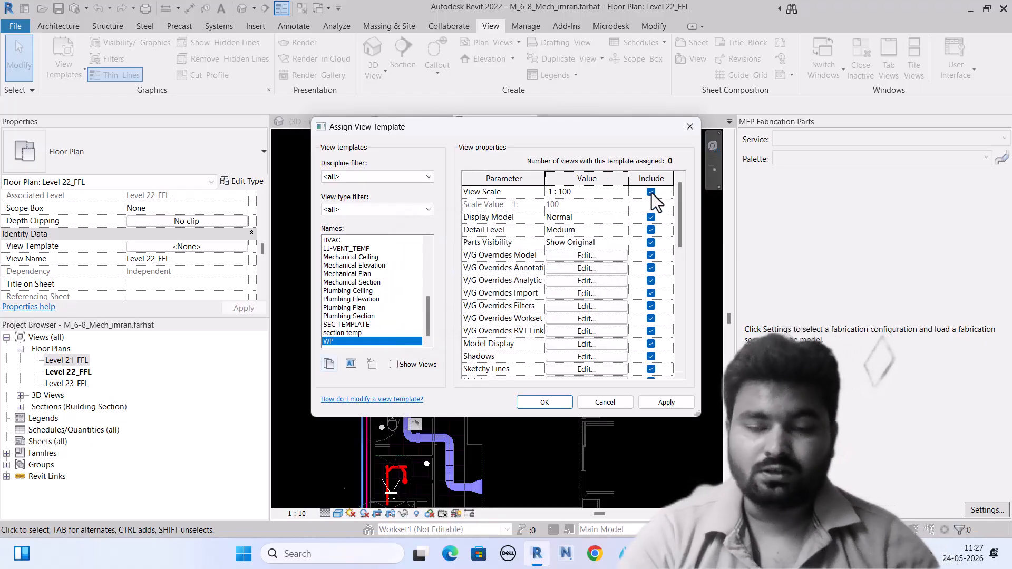
Exclude Sub Discipline, all the Component parameters, Created On and Created By from the WP template.
{"action": "scroll", "coordinate": [641, 200], "scroll_direction": "down", "scroll_amount": 10}
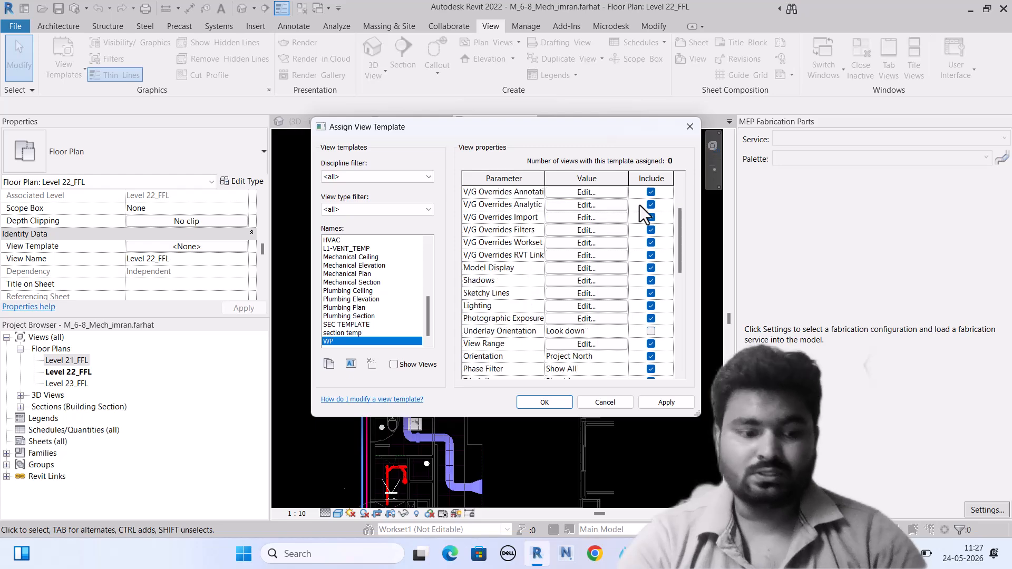
{"action": "left_click", "coordinate": [637, 366]}
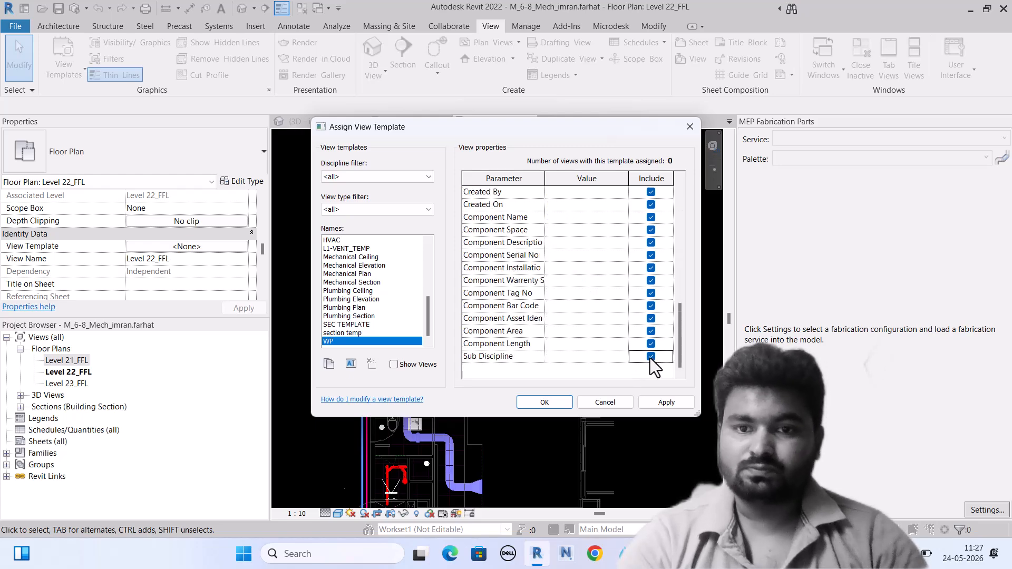
{"action": "left_click", "coordinate": [650, 357]}
{"action": "left_click", "coordinate": [651, 344]}
{"action": "left_click", "coordinate": [651, 331]}
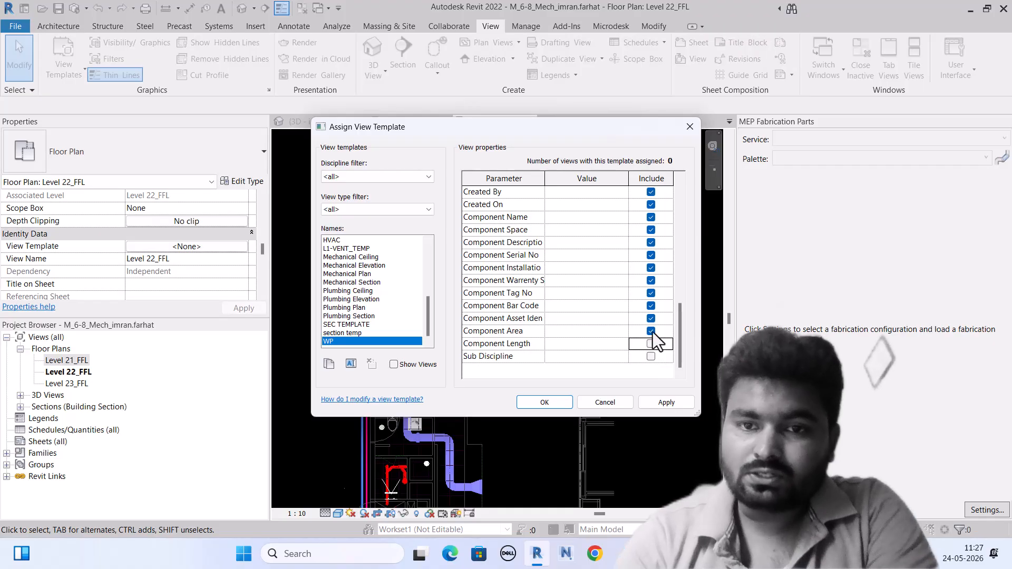
{"action": "left_click", "coordinate": [651, 319]}
{"action": "left_click", "coordinate": [651, 306]}
{"action": "left_click", "coordinate": [651, 293]}
{"action": "left_click", "coordinate": [650, 280]}
{"action": "left_click", "coordinate": [651, 268]}
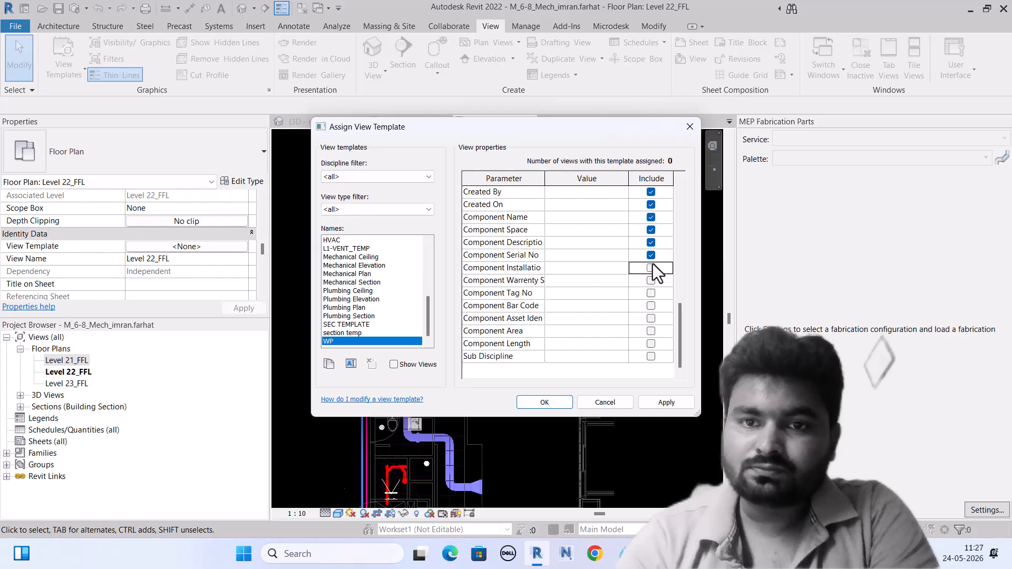
{"action": "left_click", "coordinate": [651, 256]}
{"action": "left_click", "coordinate": [651, 242]}
{"action": "left_click", "coordinate": [651, 230]}
{"action": "left_click", "coordinate": [651, 217]}
{"action": "left_click", "coordinate": [651, 204]}
{"action": "left_click", "coordinate": [651, 192]}
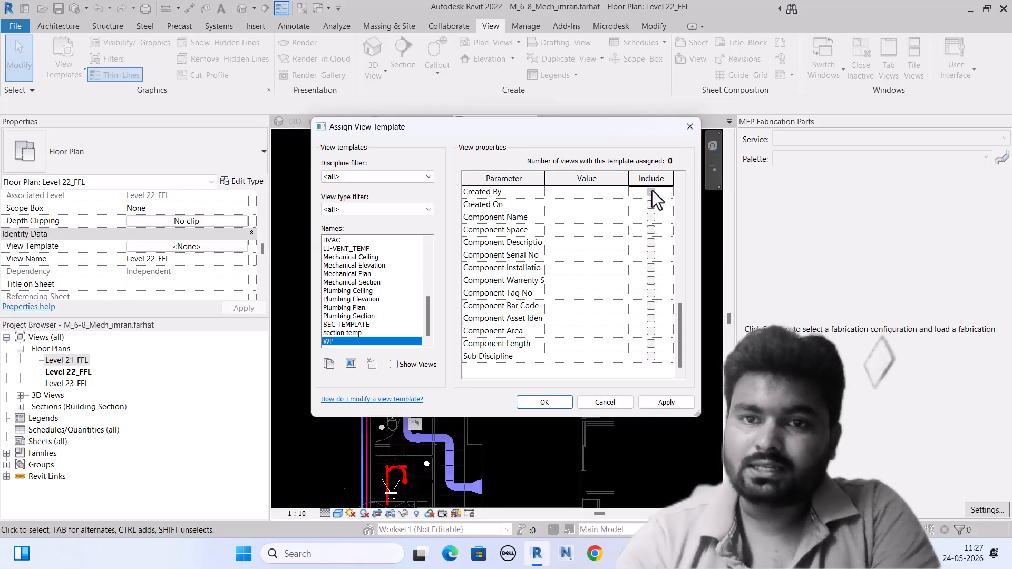
Exclude BEP STANDARD, Depth Clipping and Show Hidden Lines from the WP template.
{"action": "scroll", "coordinate": [645, 353], "scroll_direction": "up", "scroll_amount": 6}
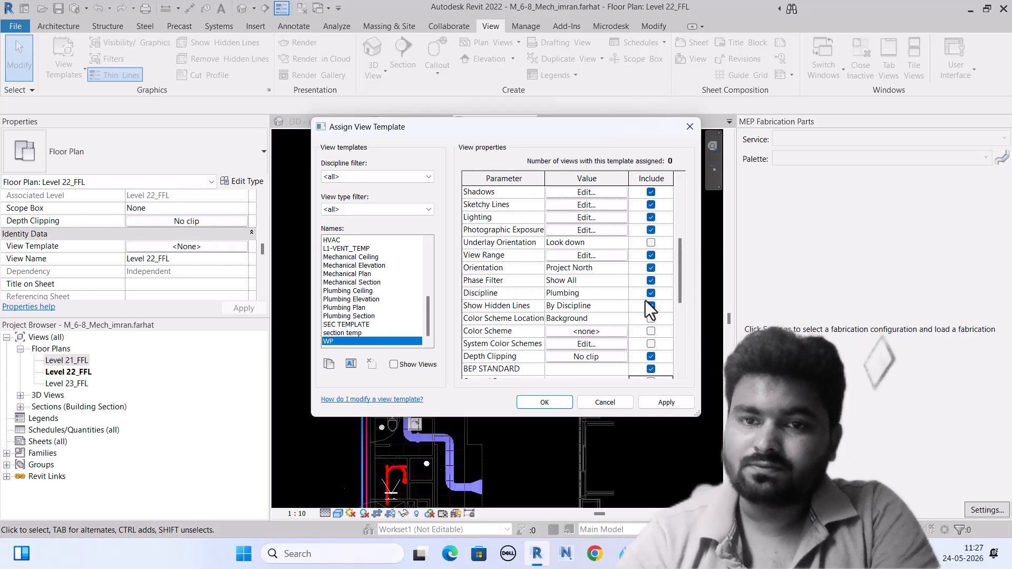
{"action": "scroll", "coordinate": [645, 301], "scroll_direction": "down", "scroll_amount": 4}
{"action": "left_click", "coordinate": [651, 255]}
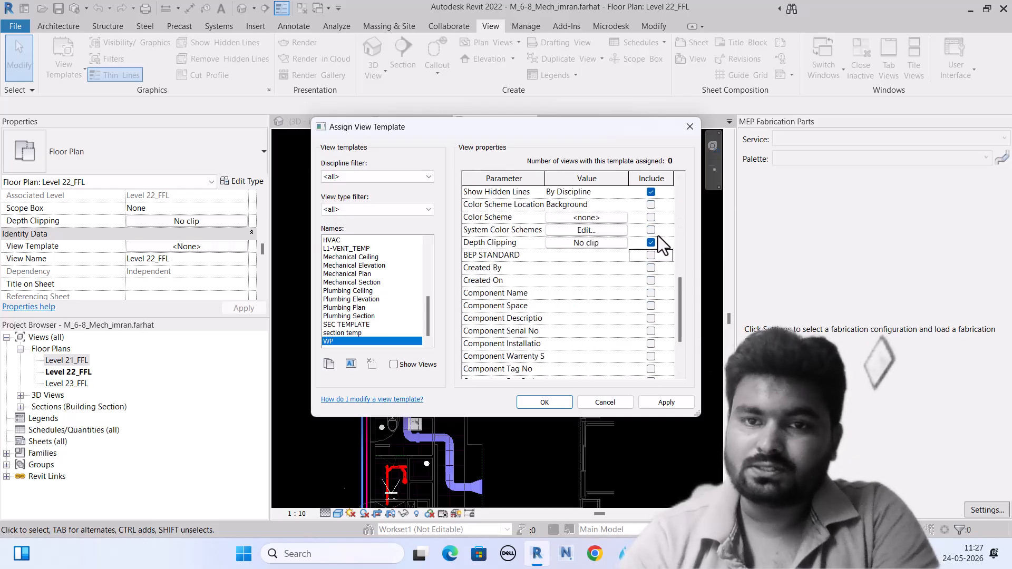
{"action": "left_click", "coordinate": [651, 242]}
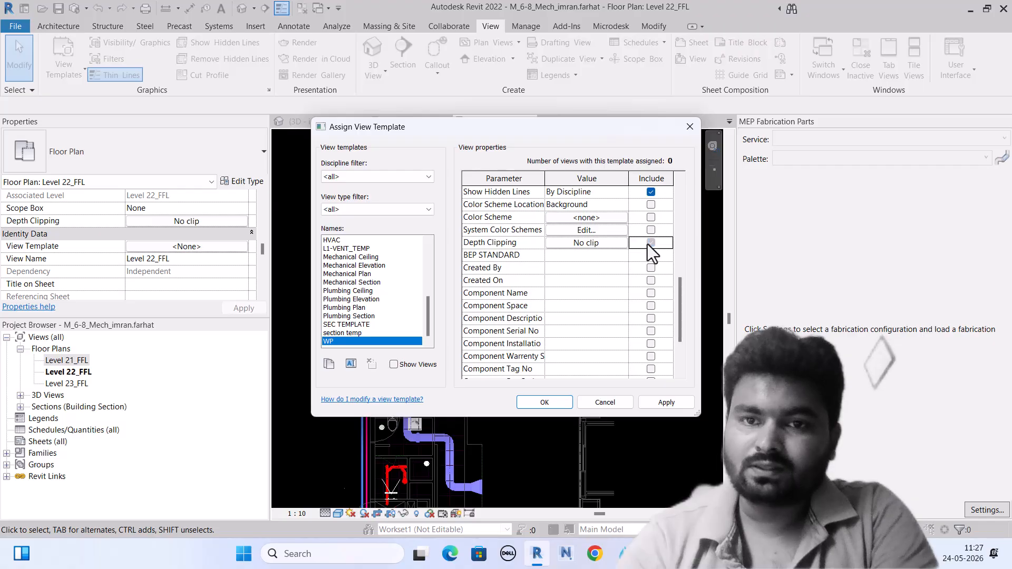
{"action": "left_click", "coordinate": [651, 192]}
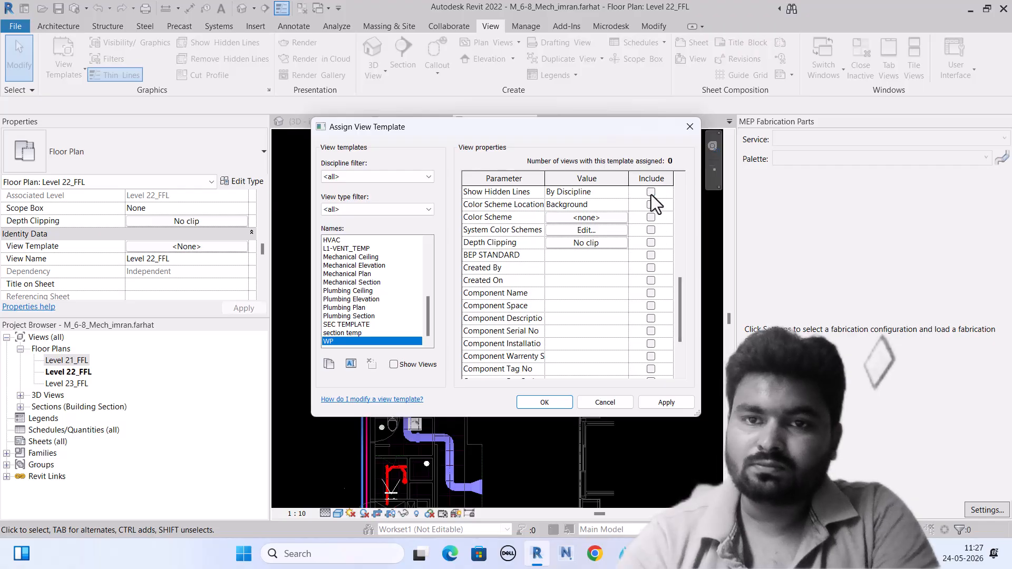
Exclude View Scale, Display Model, Detail Level and Parts Visibility from the WP template.
{"action": "scroll", "coordinate": [653, 211], "scroll_direction": "up", "scroll_amount": 4}
{"action": "scroll", "coordinate": [658, 220], "scroll_direction": "up", "scroll_amount": 3}
{"action": "left_click", "coordinate": [650, 193]}
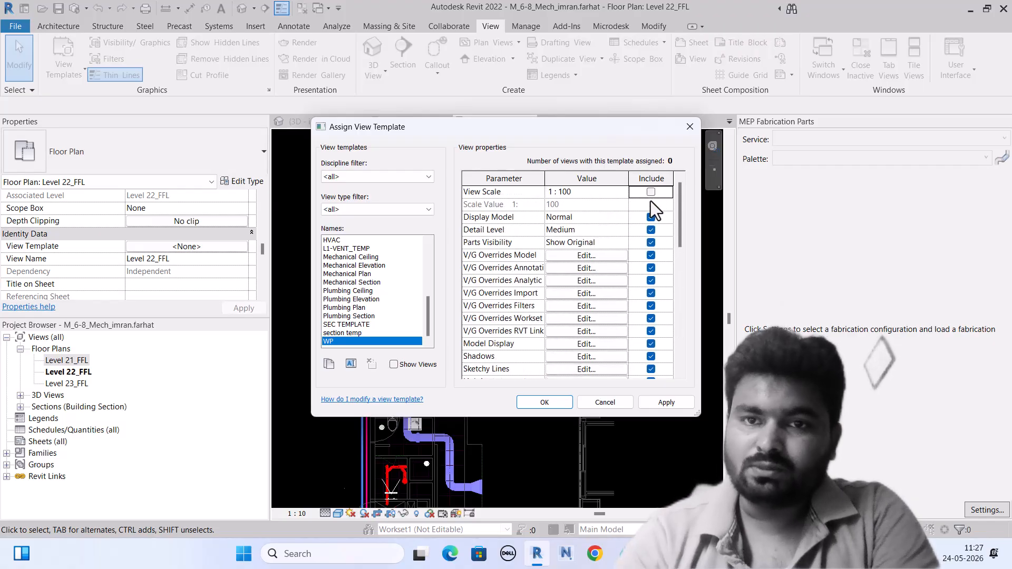
{"action": "left_click", "coordinate": [651, 218]}
{"action": "left_click", "coordinate": [650, 242]}
{"action": "left_click", "coordinate": [651, 231]}
Exclude all V/G Overrides parameters, from Model through RVT Links, from the WP template.
{"action": "left_click", "coordinate": [650, 256]}
{"action": "left_click", "coordinate": [650, 268]}
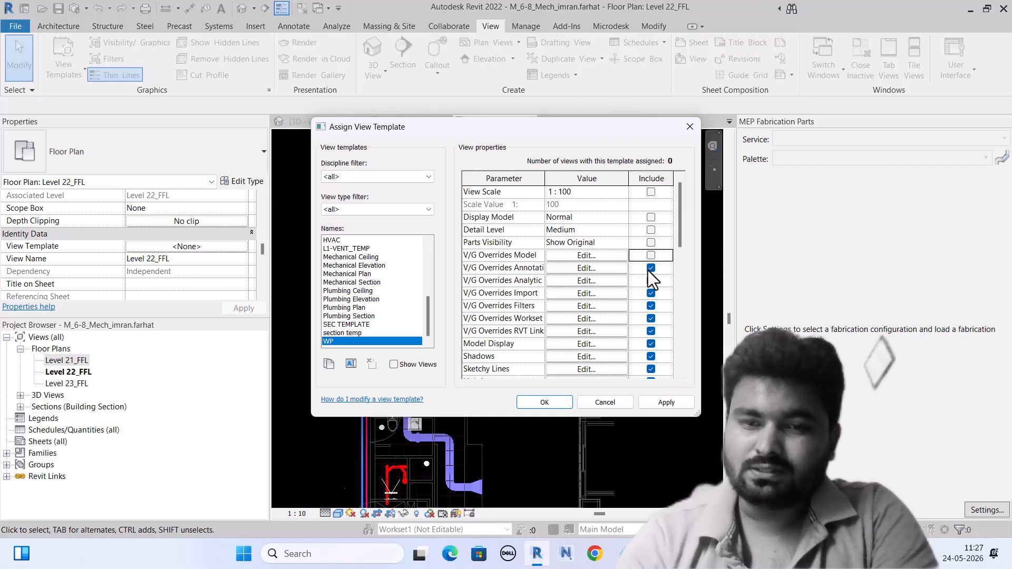
{"action": "left_click", "coordinate": [651, 280]}
{"action": "left_click", "coordinate": [651, 293]}
{"action": "left_click", "coordinate": [651, 306]}
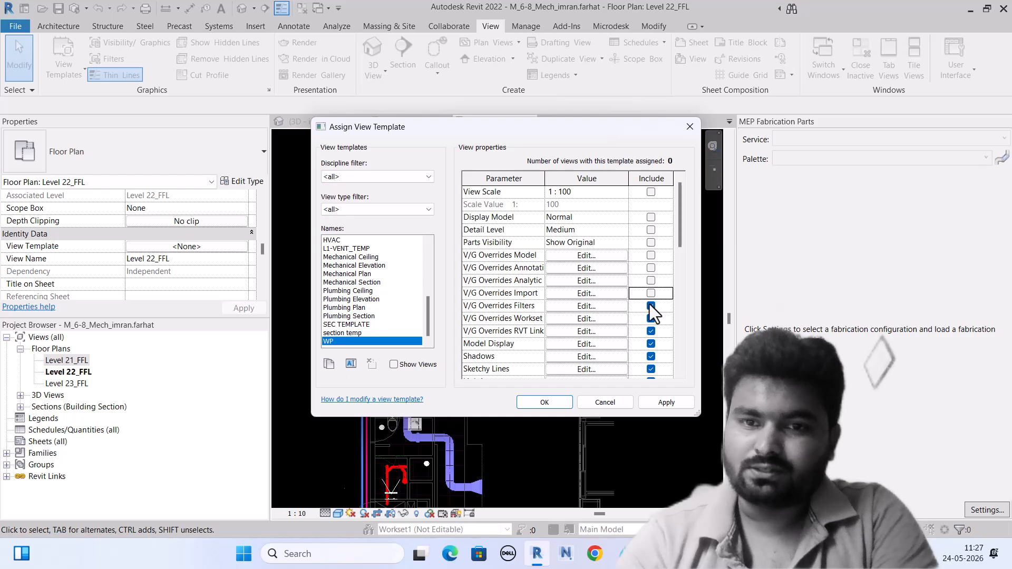
{"action": "left_click", "coordinate": [651, 308]}
{"action": "left_click", "coordinate": [651, 317]}
{"action": "left_click", "coordinate": [650, 332]}
Exclude Model Display, Shadows, Sketchy Lines, Lighting and Photographic Exposure from the WP template.
{"action": "left_click", "coordinate": [651, 344]}
{"action": "left_click", "coordinate": [651, 358]}
{"action": "left_click", "coordinate": [650, 369]}
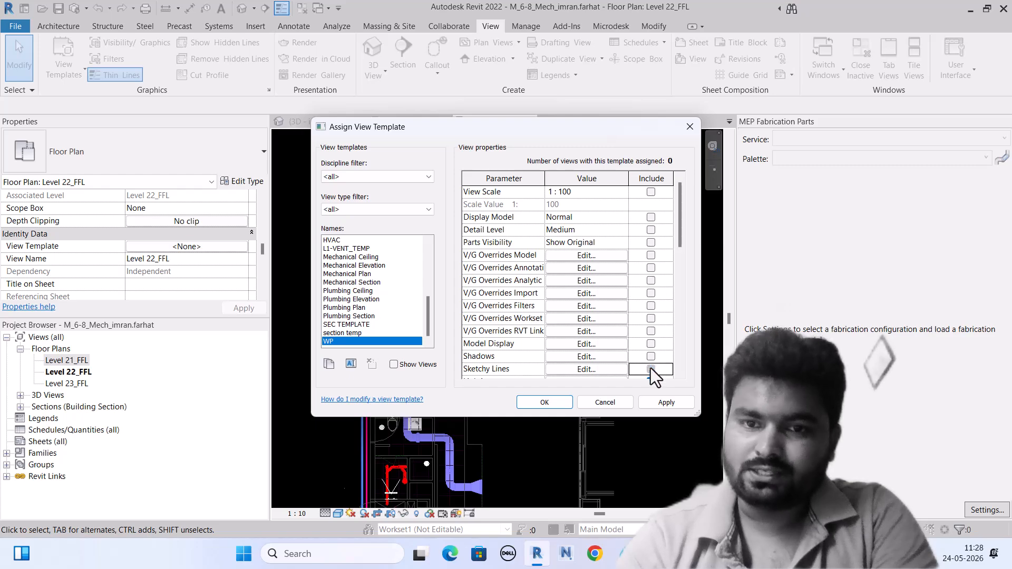
{"action": "scroll", "coordinate": [651, 368], "scroll_direction": "down", "scroll_amount": 2}
{"action": "left_click", "coordinate": [651, 306]}
{"action": "left_click", "coordinate": [651, 319]}
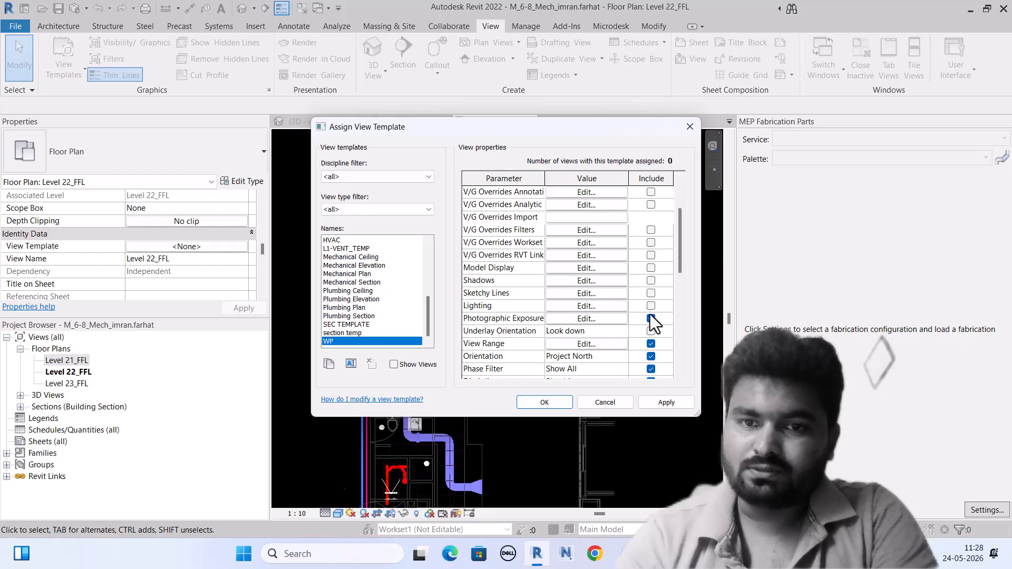
Exclude View Range, Orientation, Phase Filter and Discipline from the WP template.
{"action": "left_click", "coordinate": [650, 343]}
{"action": "left_click", "coordinate": [650, 356]}
{"action": "left_click", "coordinate": [650, 368]}
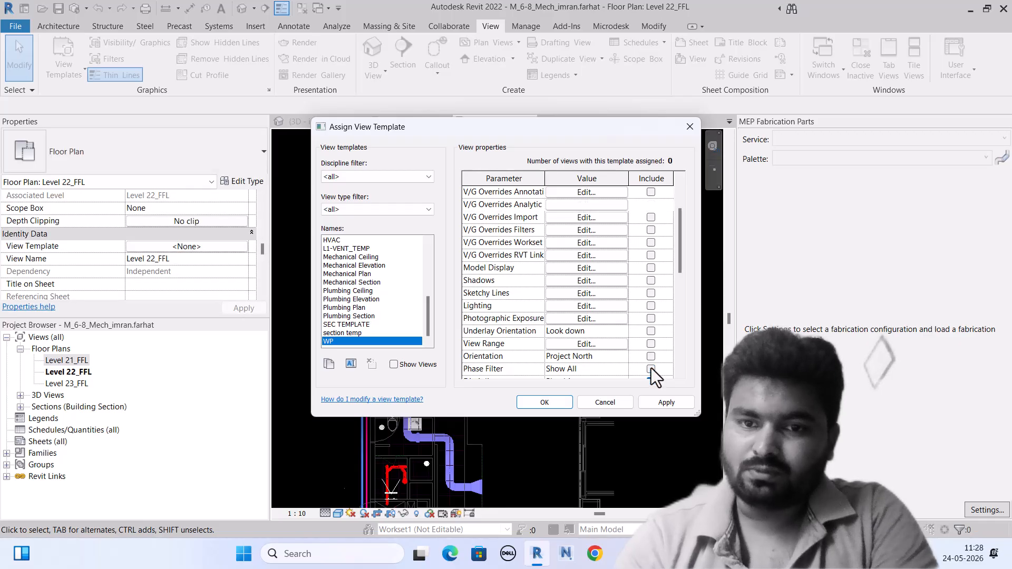
{"action": "scroll", "coordinate": [650, 364], "scroll_direction": "down", "scroll_amount": 4}
{"action": "left_click", "coordinate": [651, 229]}
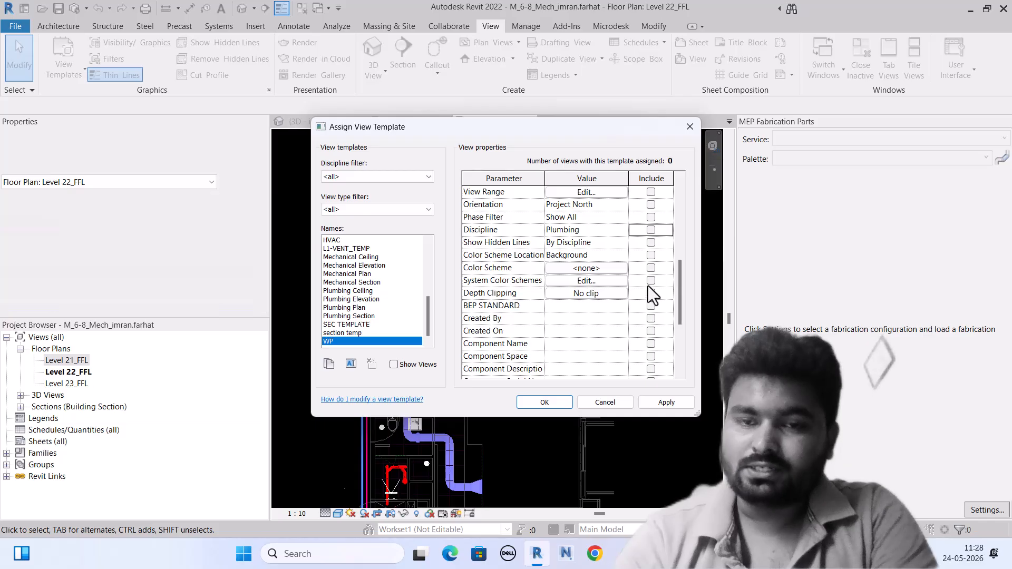
{"action": "scroll", "coordinate": [651, 311], "scroll_direction": "down", "scroll_amount": 4}
{"action": "scroll", "coordinate": [651, 311], "scroll_direction": "up", "scroll_amount": 10}
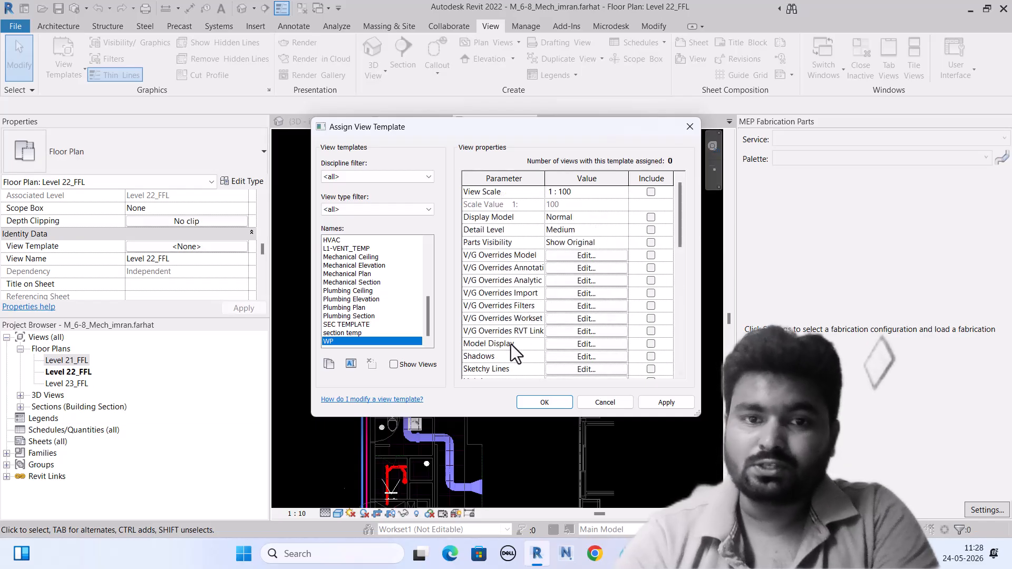
In the WP template's filter overrides, replace the Hydronic filter with the DUCT LINING, HVAC, WP and SP filters.
{"action": "left_click", "coordinate": [554, 306]}
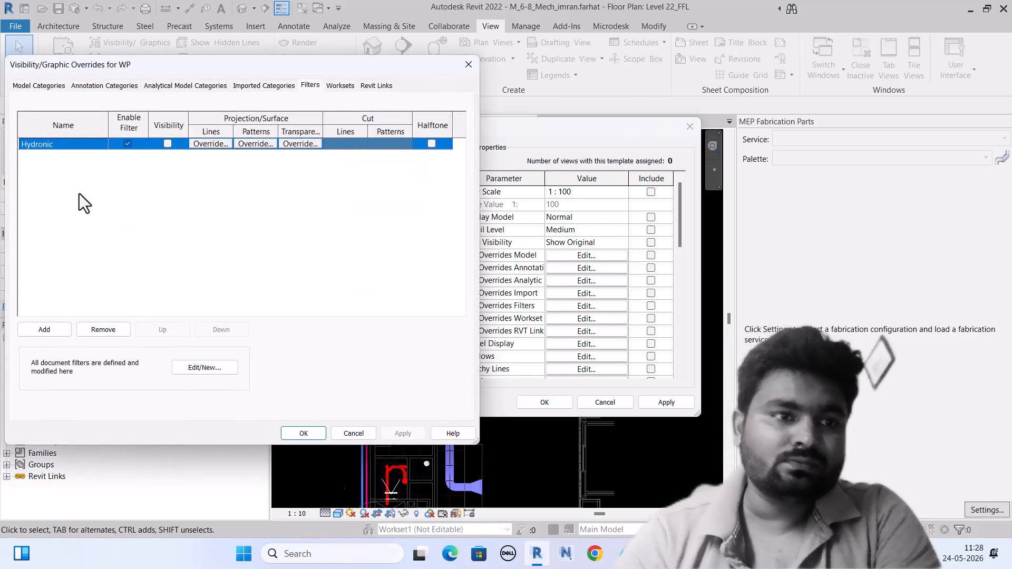
{"action": "left_click", "coordinate": [105, 330]}
{"action": "left_click", "coordinate": [63, 329]}
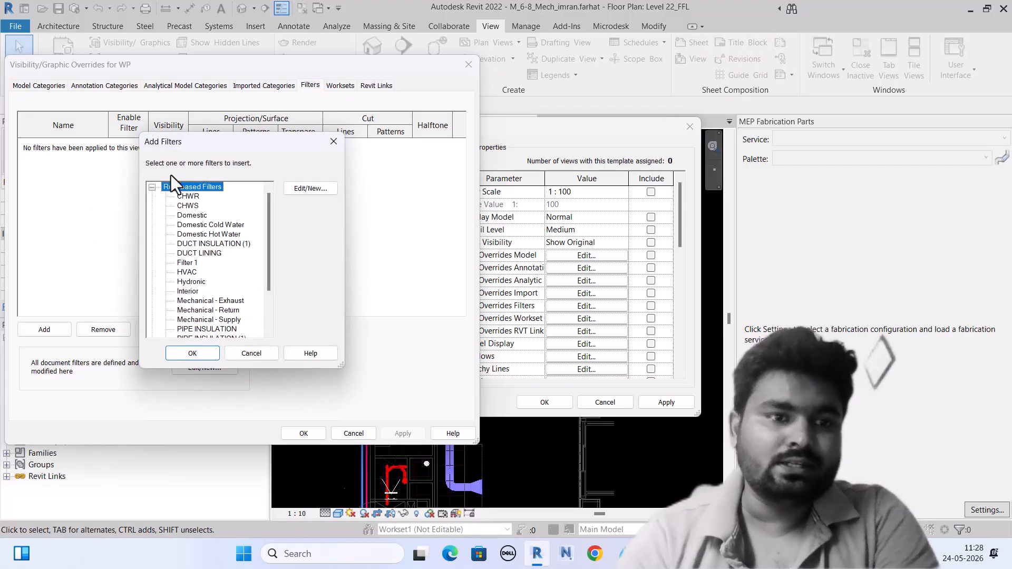
{"action": "scroll", "coordinate": [171, 223], "scroll_direction": "down", "scroll_amount": 2}
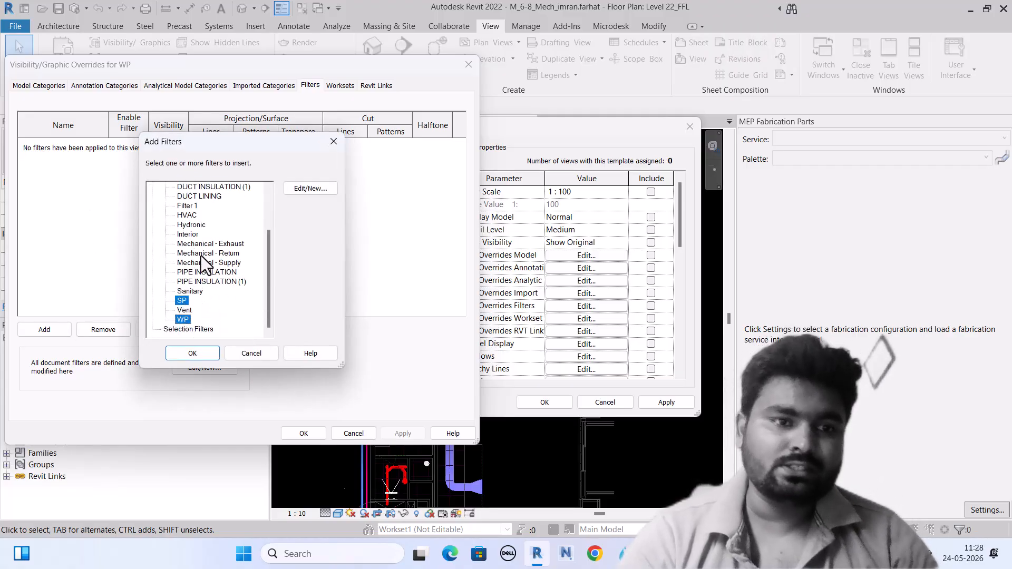
{"action": "left_click", "coordinate": [187, 215], "text": "ctrl"}
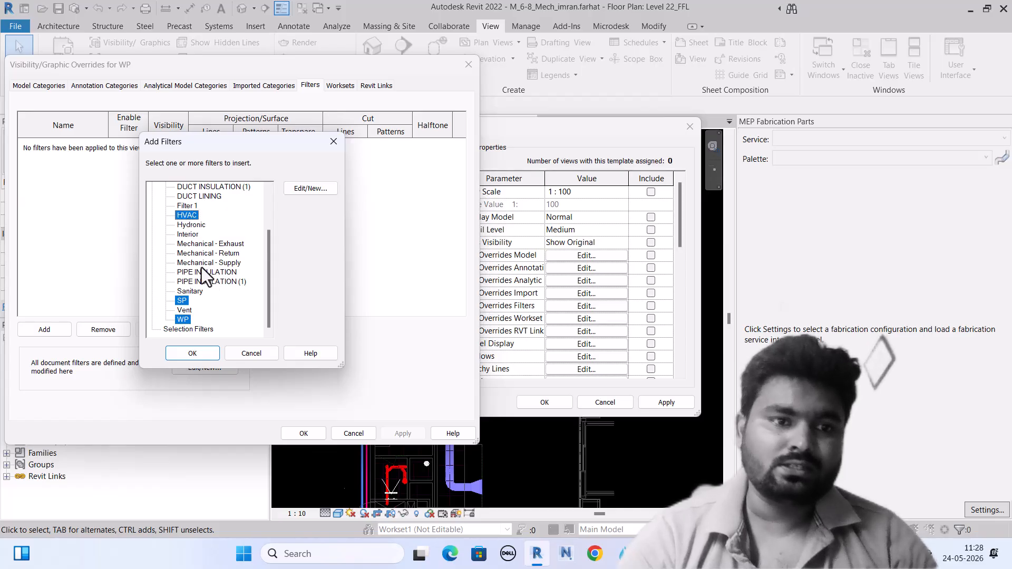
{"action": "left_click", "coordinate": [204, 197], "text": "ctrl"}
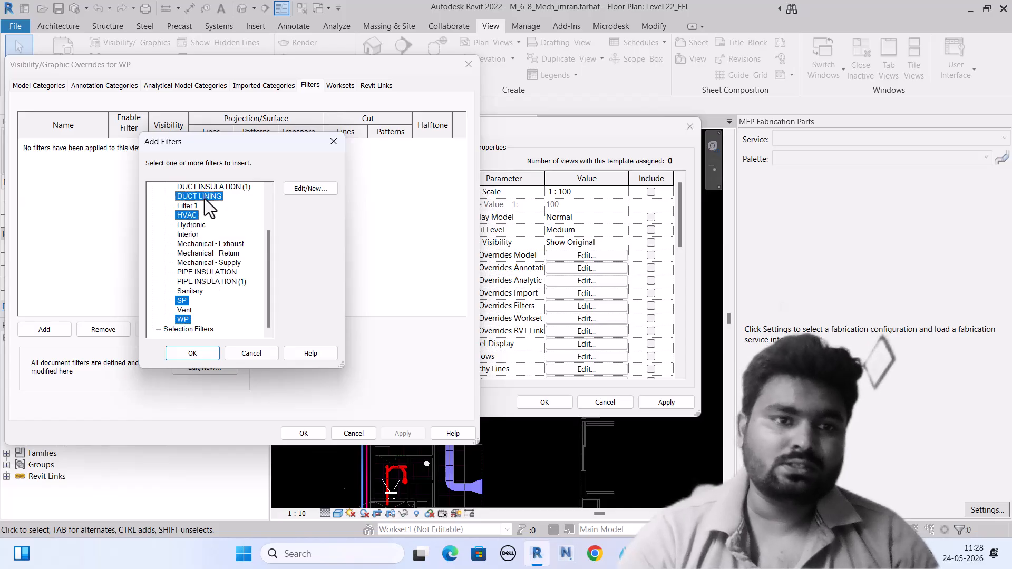
{"action": "left_click", "coordinate": [185, 355]}
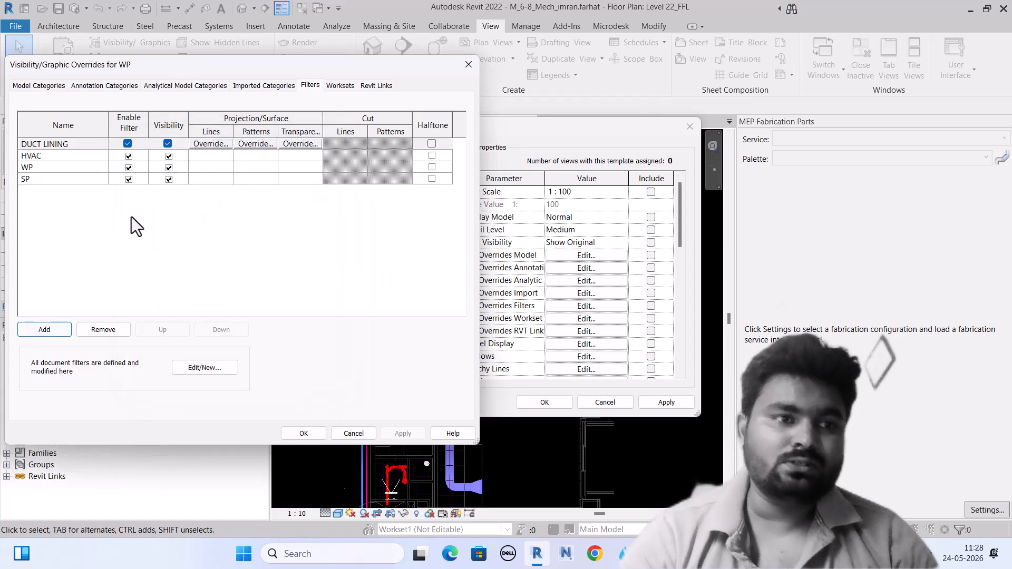
Turn off visibility of the DUCT LINING, HVAC and SP filters, and assign the WP template to Level 22_FFL.
{"action": "left_click", "coordinate": [166, 148]}
{"action": "left_click", "coordinate": [167, 156]}
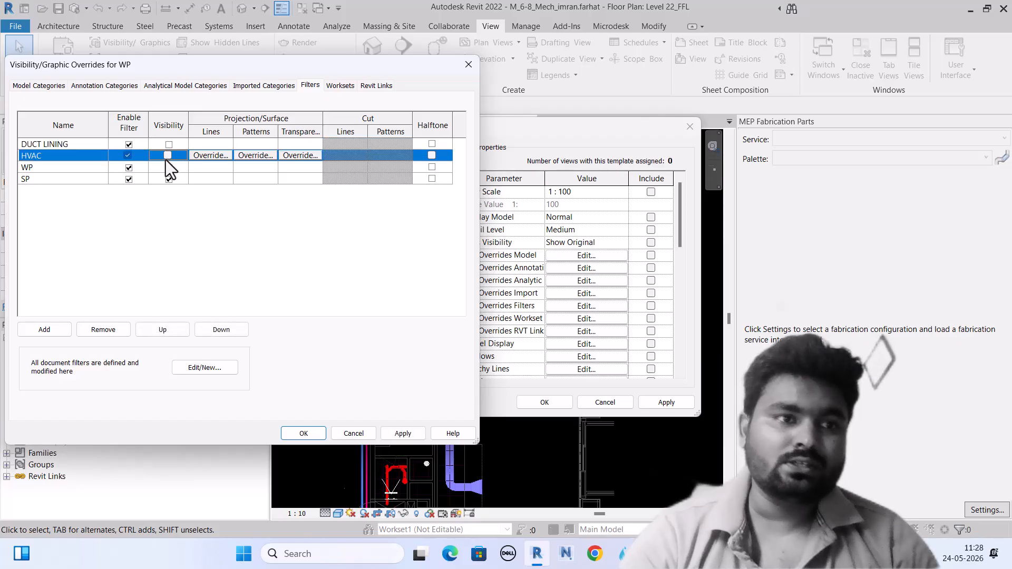
{"action": "left_click", "coordinate": [167, 179]}
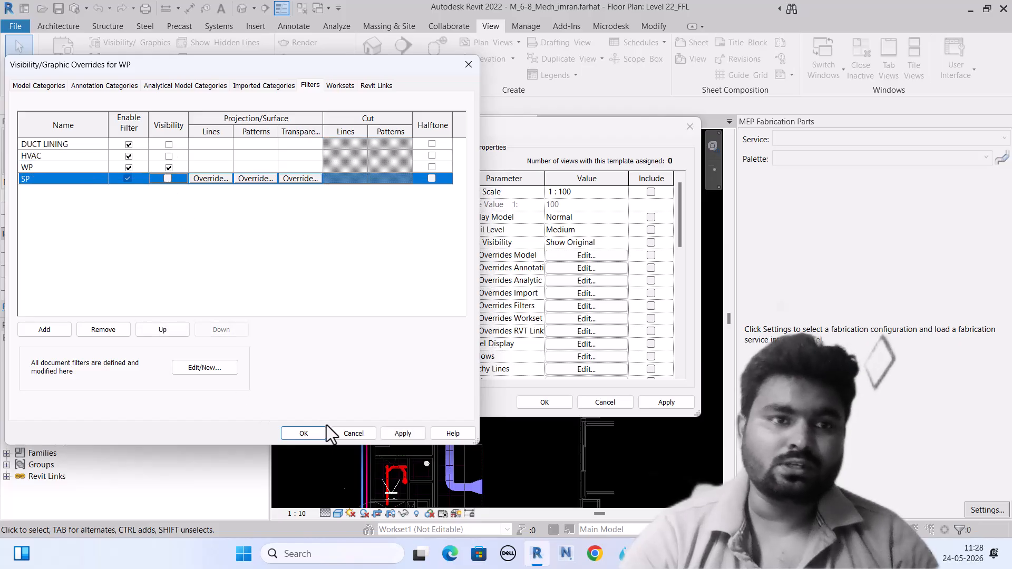
{"action": "left_click", "coordinate": [306, 434]}
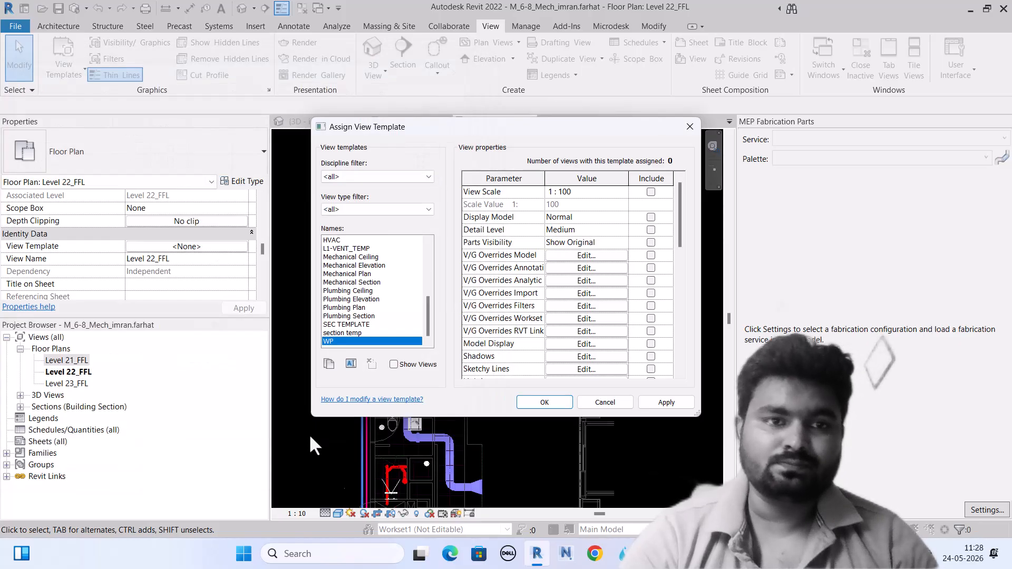
{"action": "left_click", "coordinate": [540, 402]}
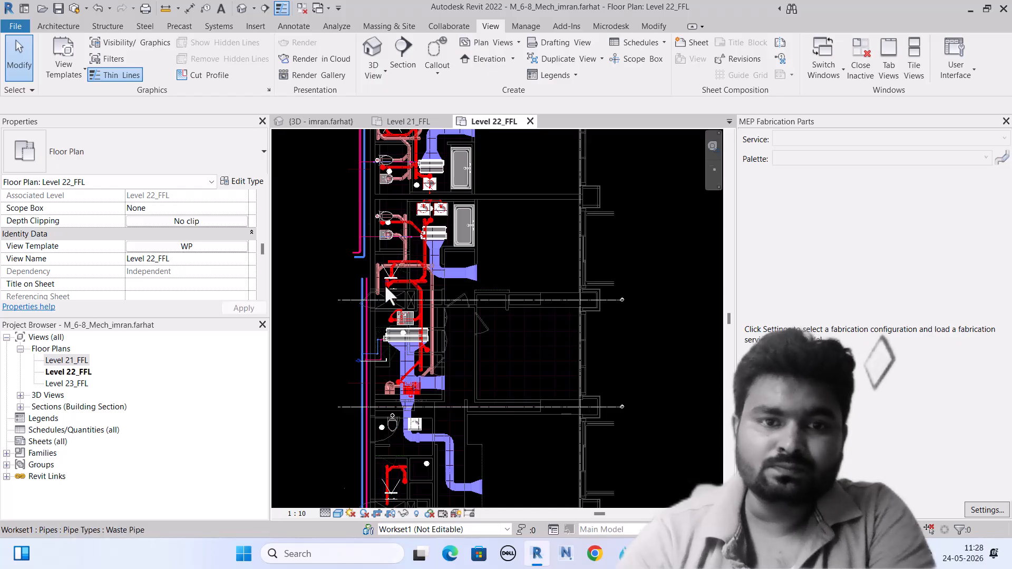
Include V/G Overrides Filters in the WP template and apply the change to the Level 22_FFL plan.
{"action": "scroll", "coordinate": [384, 284], "scroll_direction": "up", "scroll_amount": 3}
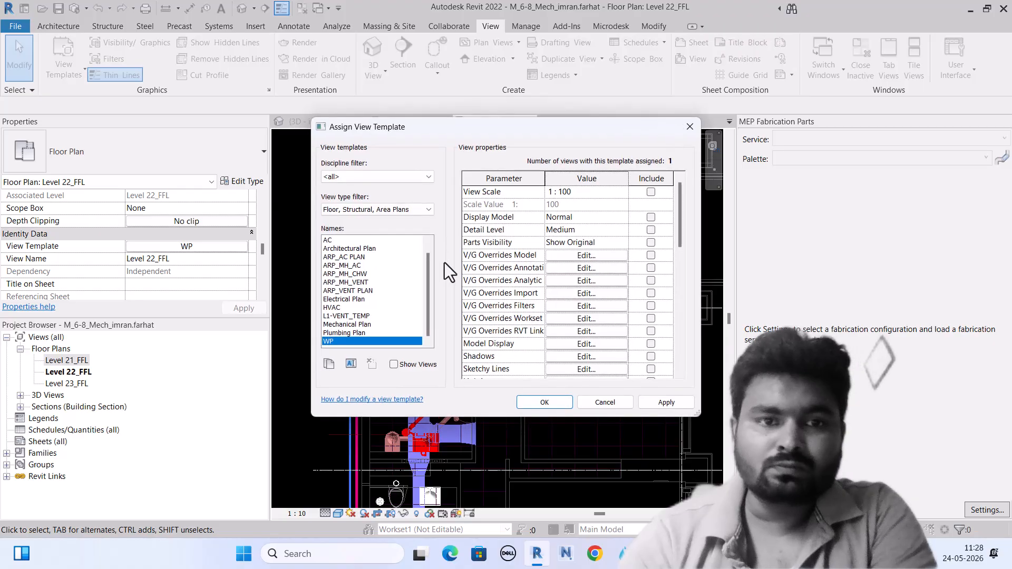
{"action": "scroll", "coordinate": [595, 287], "scroll_direction": "down", "scroll_amount": 2}
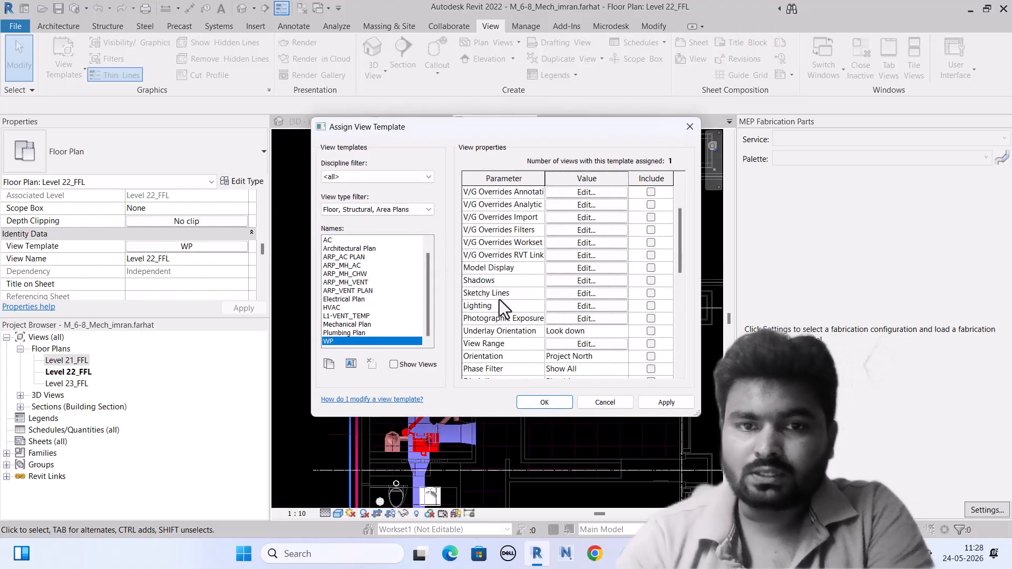
{"action": "scroll", "coordinate": [499, 299], "scroll_direction": "up", "scroll_amount": 2}
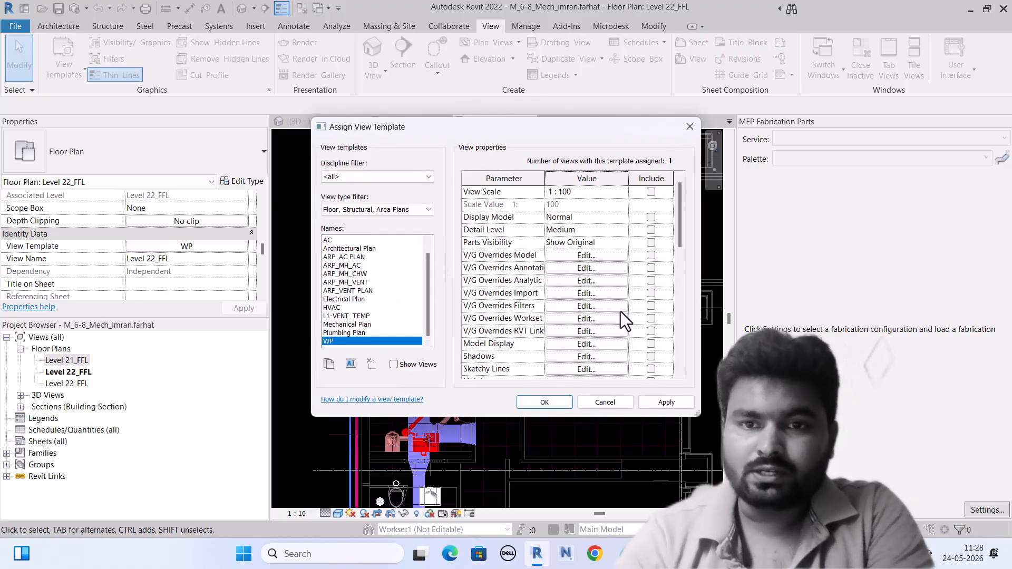
{"action": "left_click", "coordinate": [652, 308]}
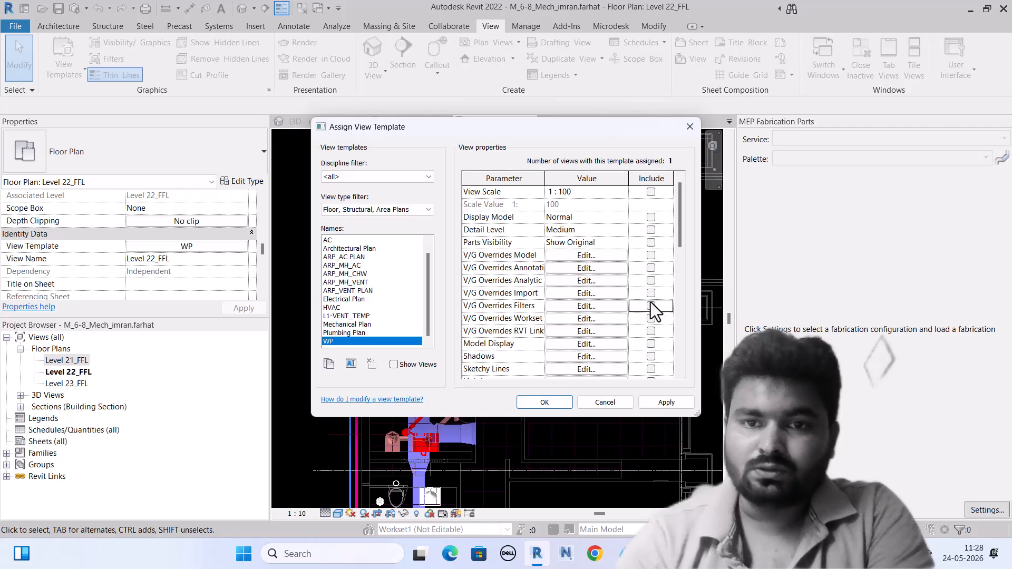
{"action": "left_click", "coordinate": [651, 306]}
{"action": "left_click", "coordinate": [542, 403]}
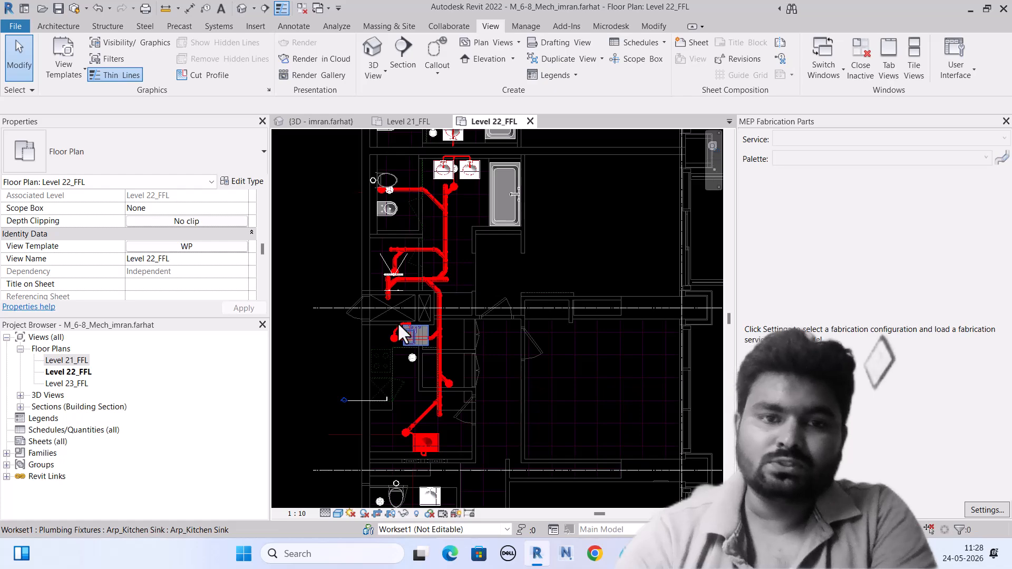
{"action": "scroll", "coordinate": [406, 335], "scroll_direction": "down", "scroll_amount": 3}
{"action": "scroll", "coordinate": [409, 254], "scroll_direction": "up", "scroll_amount": 3}
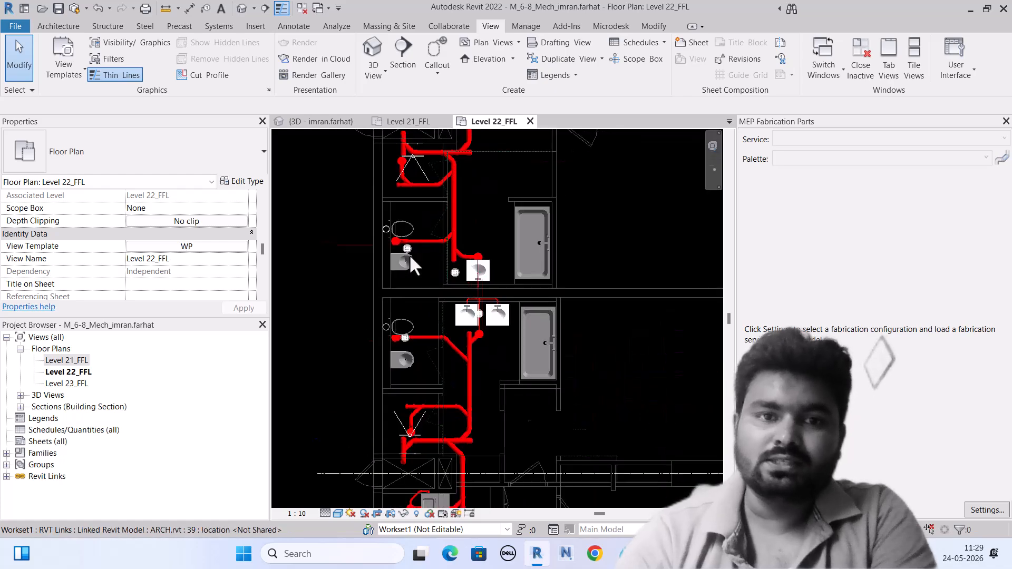
{"action": "scroll", "coordinate": [390, 261], "scroll_direction": "down", "scroll_amount": 3}
{"action": "scroll", "coordinate": [391, 277], "scroll_direction": "up", "scroll_amount": 2}
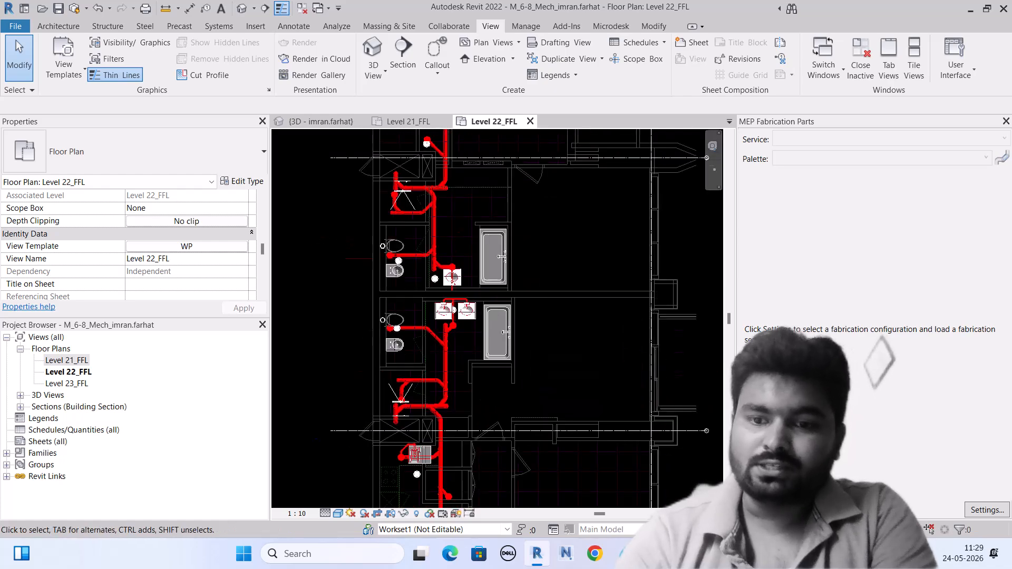